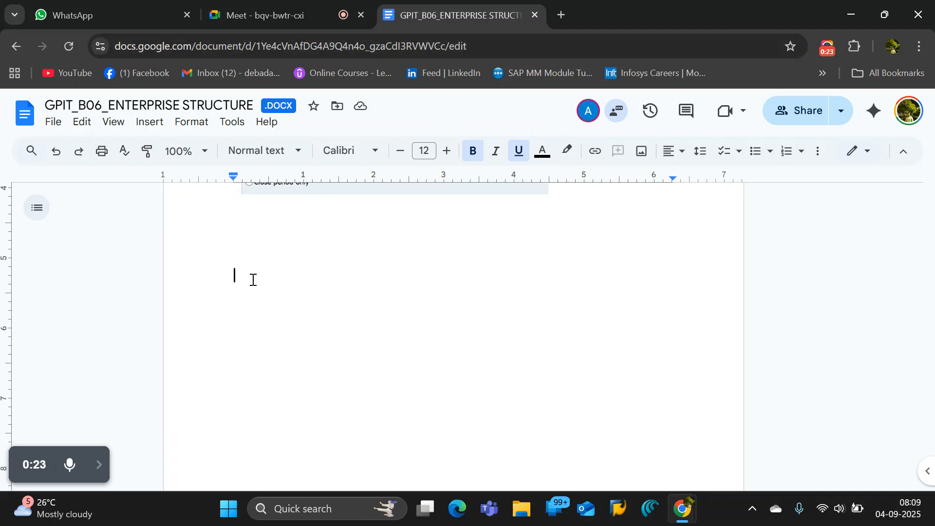
drag(248, 287, 327, 303)
click(255, 273)
text(wdjqfkd)
key(BackSpace)
key(BackSpace)
key(BackSpace)
key(BackSpace)
key(BackSpace)
key(BackSpace)
key(BackSpace)
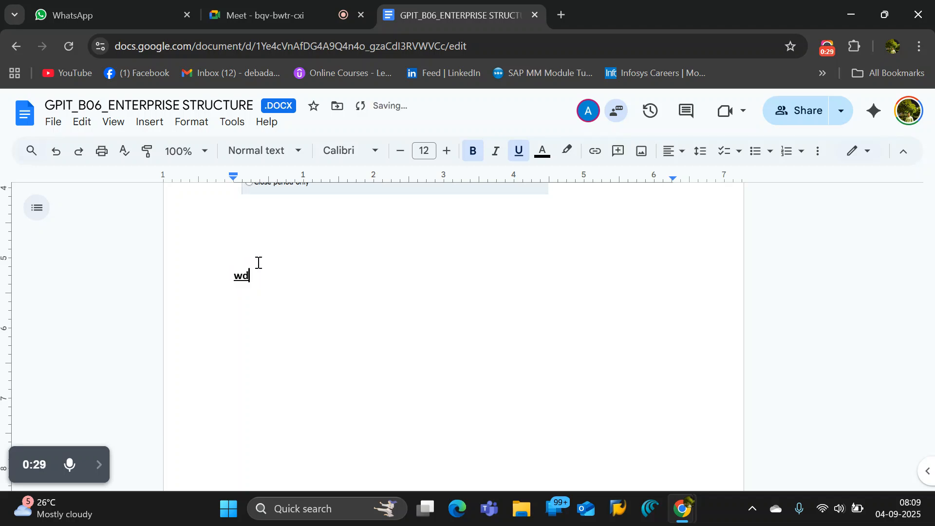
Enter the bold, underlined heading "MATERIAL MASTER" below the image and start a new line two lines beneath it.
text(MATERIAL MASTER)
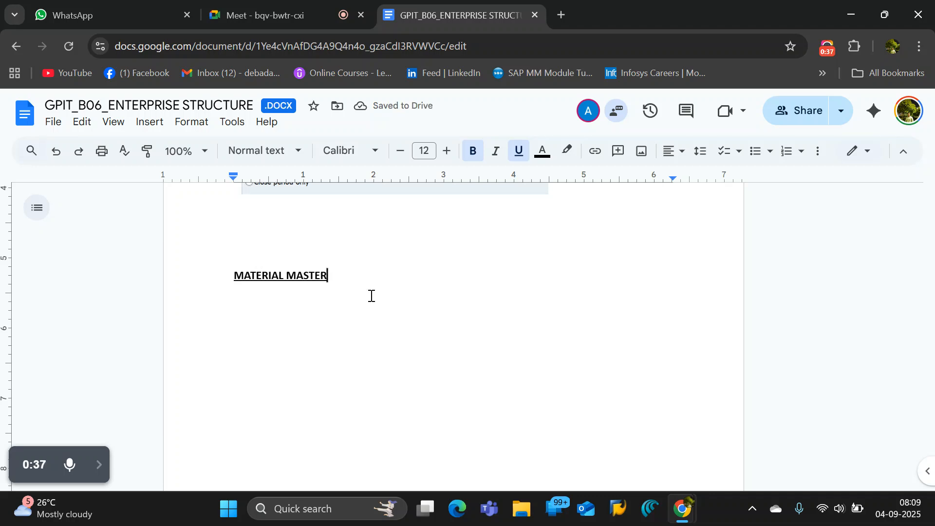
key(Return)
key(Return)
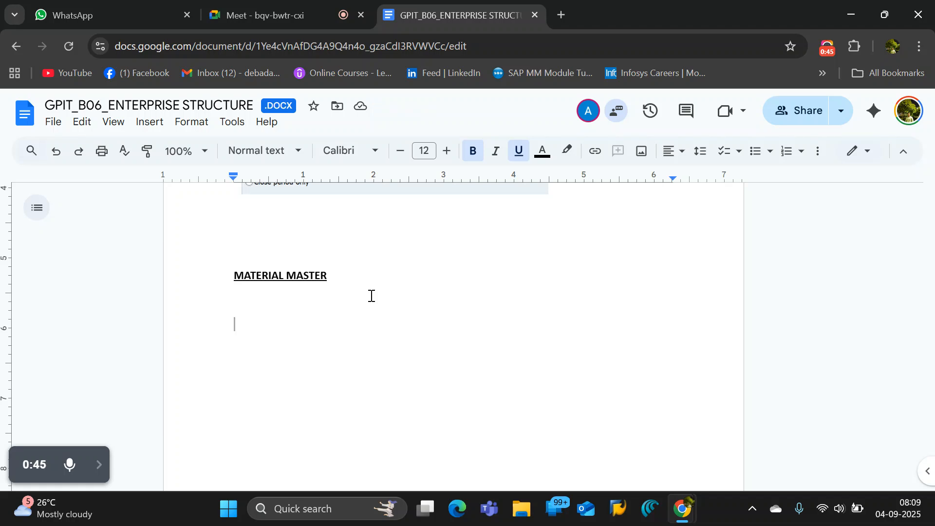
Add the bold label "MASTER DATA" below the MATERIAL MASTER heading and remove its underline.
text(MAST)
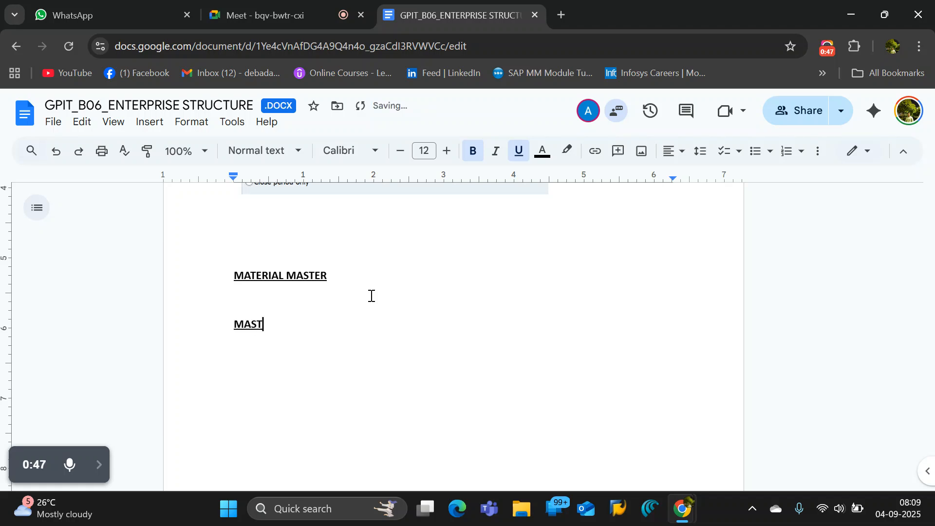
text(ER DATA)
key(shift+Left)
key(shift+Left)
key(shift+Left)
key(shift+Left)
key(shift+Left)
key(shift+Left)
key(shift+Left)
key(shift+Left)
key(shift+Left)
key(shift+Left)
key(shift+Left)
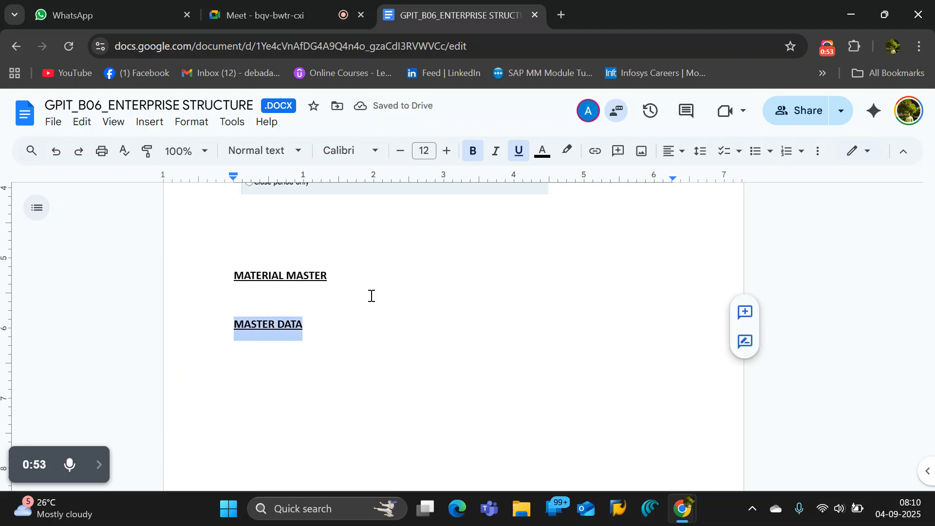
key(ctrl+u)
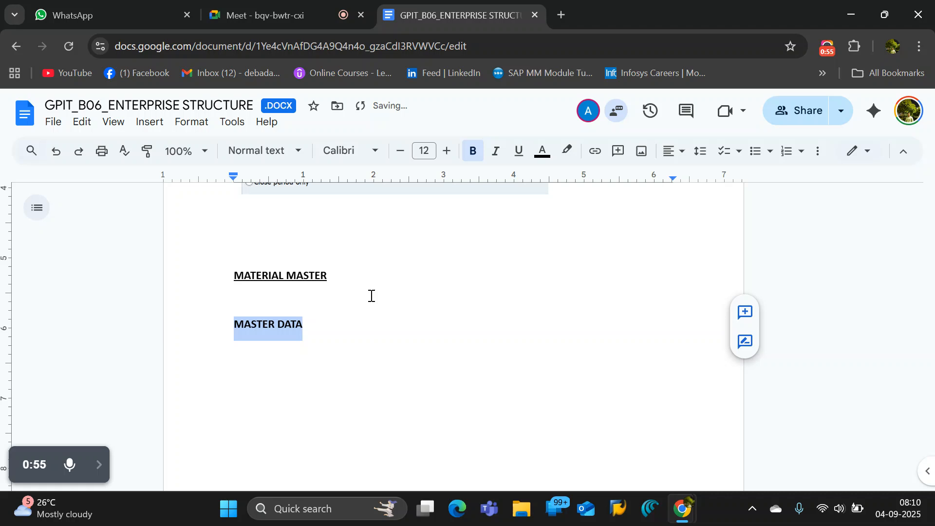
click(361, 321)
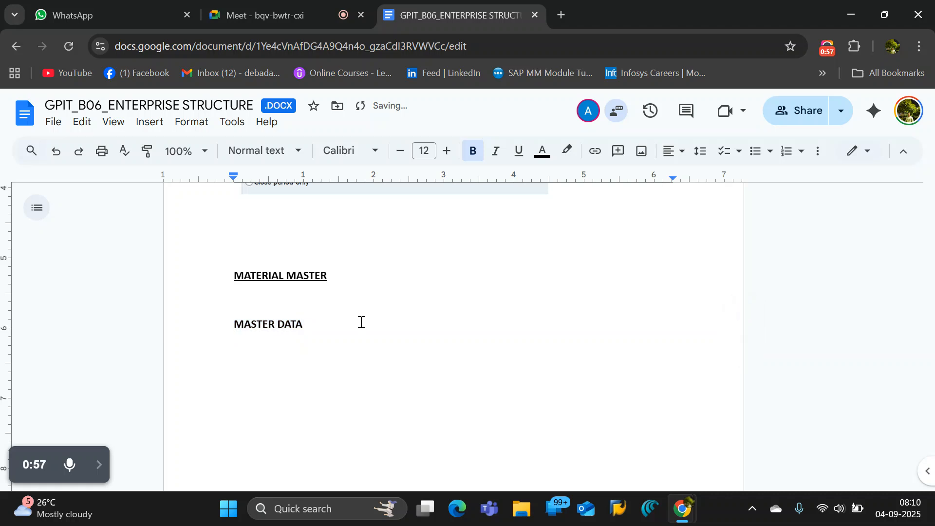
Begin the definition after the MASTER DATA label with " : The data which is stored for long period".
text(: The data which is)
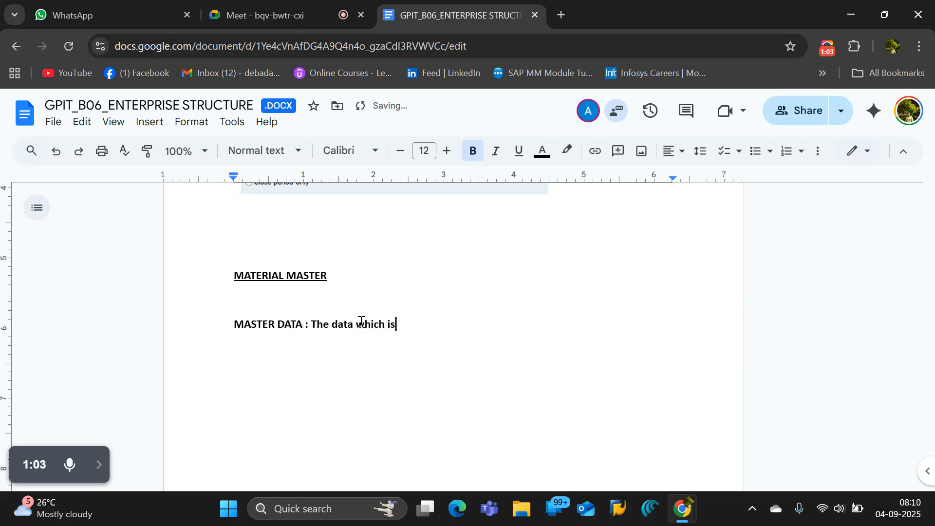
text( stord)
key(BackSpace)
text(ed for)
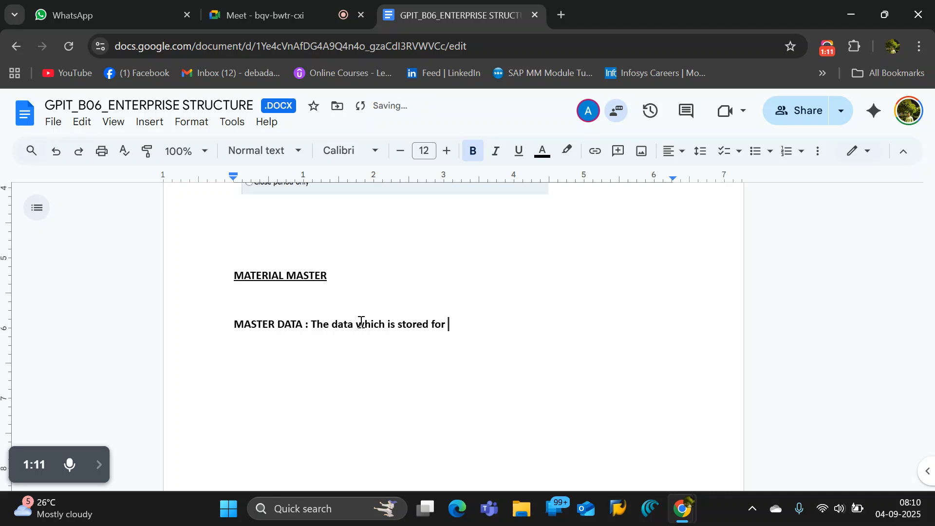
text( long period )
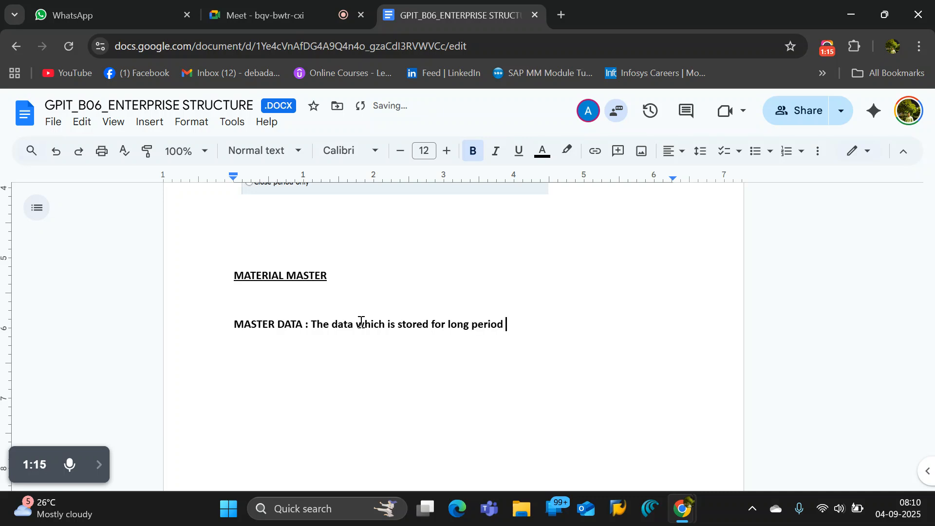
text(of time and )
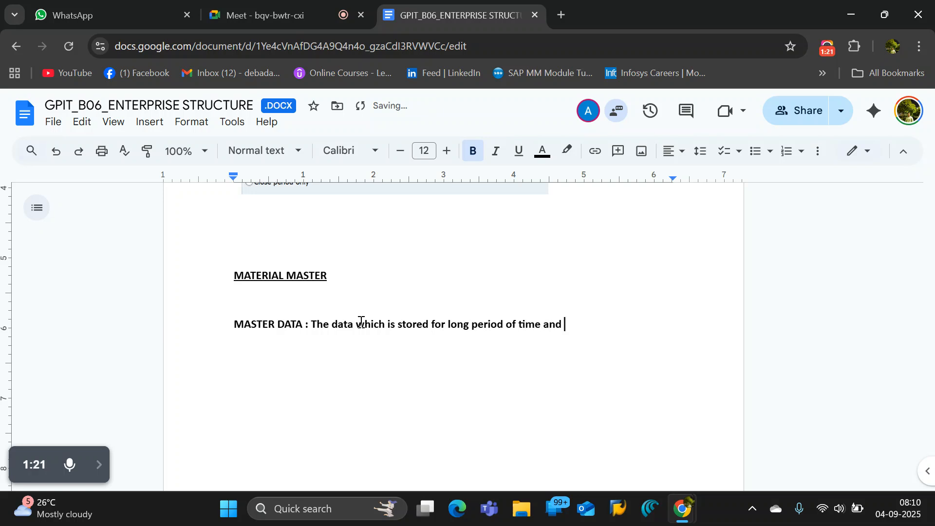
text(it is used cent)
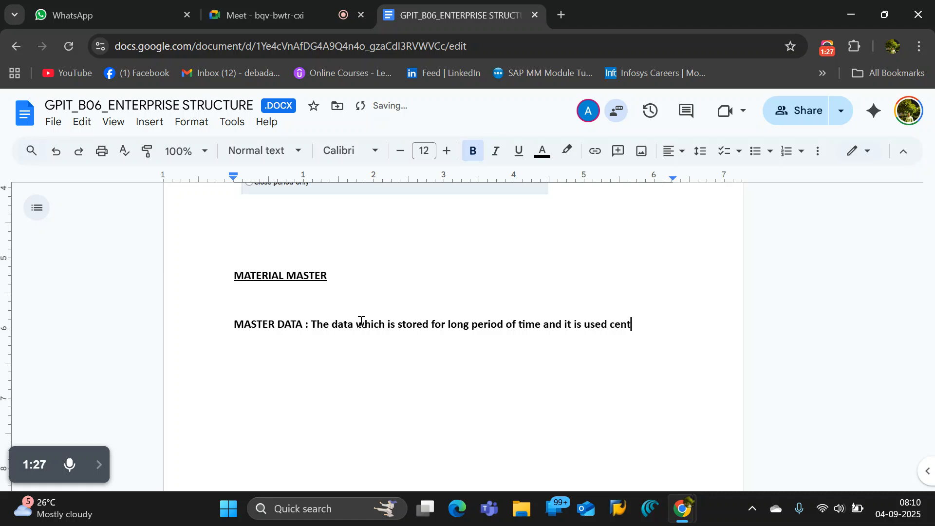
Complete the MASTER DATA definition with "of time and it is used centrally.".
text(rally.)
Remove the bold formatting from the definition sentence after the MASTER DATA label.
shift+click(312, 323)
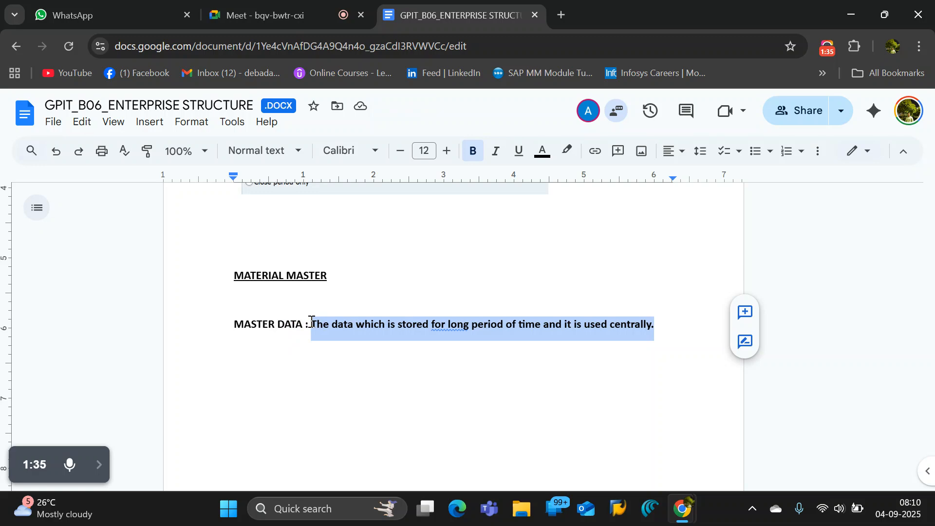
key(ctrl+b)
click(577, 325)
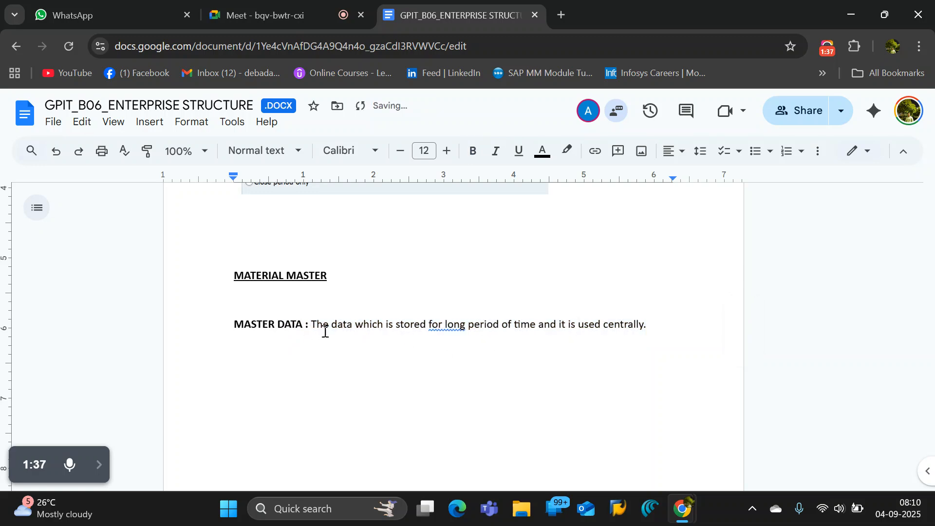
click(670, 326)
Accept the grammar suggestion that changes "for long" to "for a long" in the MASTER DATA definition.
drag(328, 327, 447, 321)
click(447, 322)
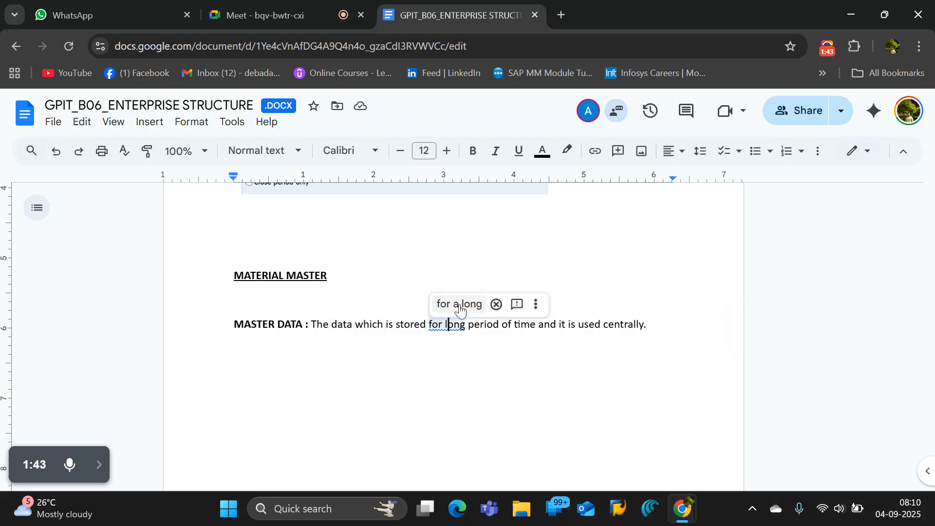
click(457, 305)
click(517, 346)
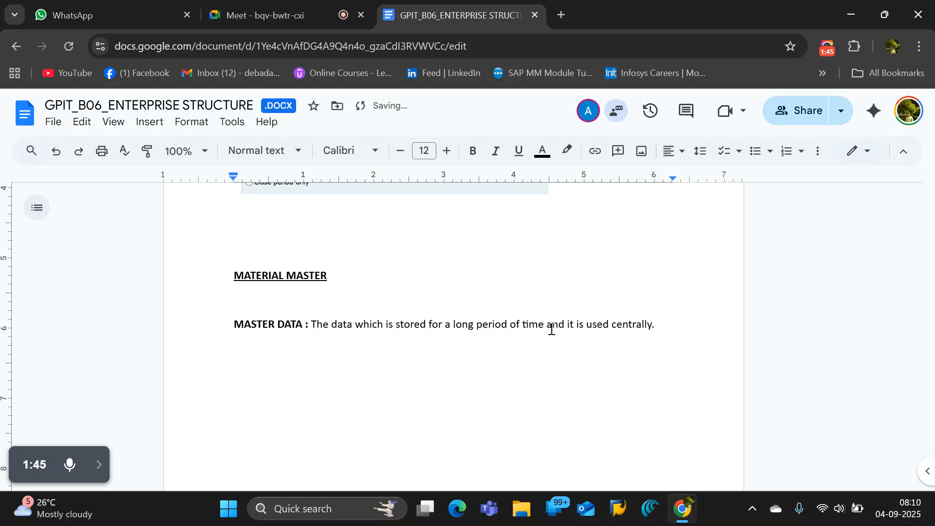
drag(658, 323, 311, 324)
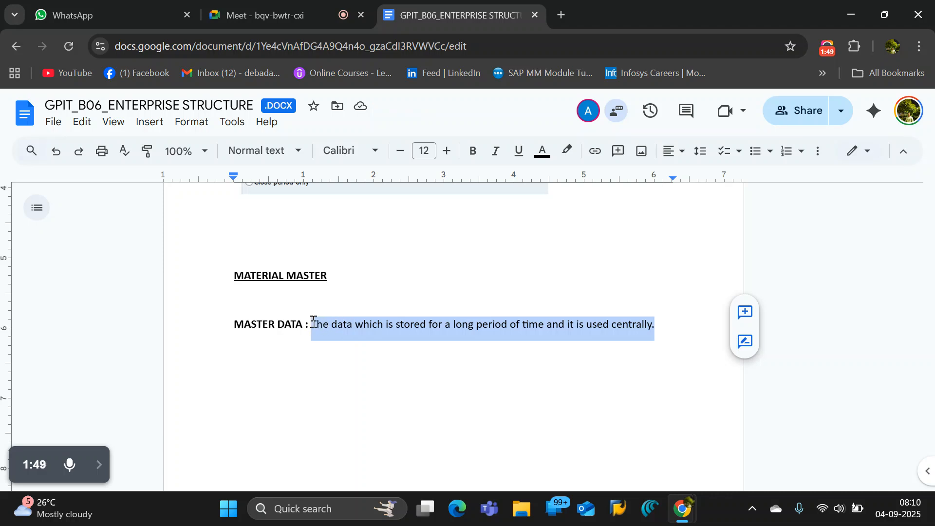
click(428, 325)
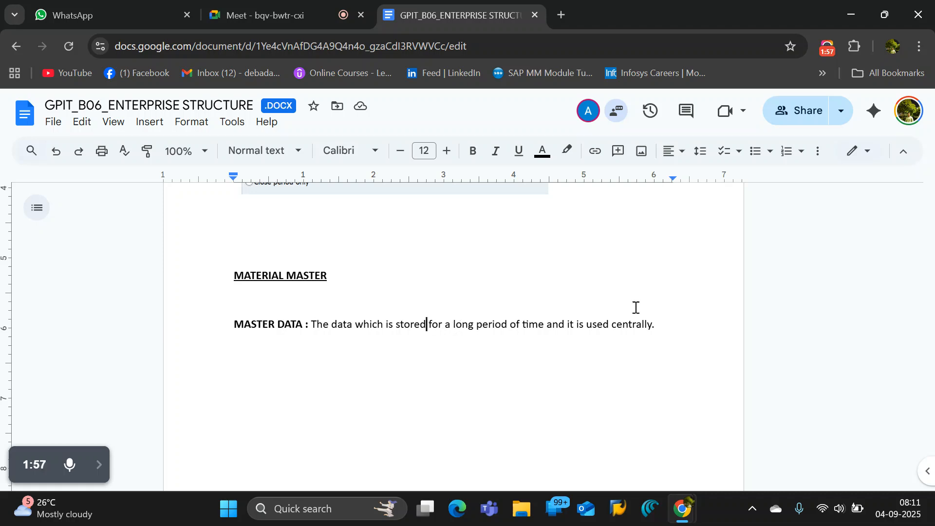
click(671, 326)
drag(354, 322, 591, 320)
click(602, 323)
drag(660, 323, 387, 311)
click(374, 327)
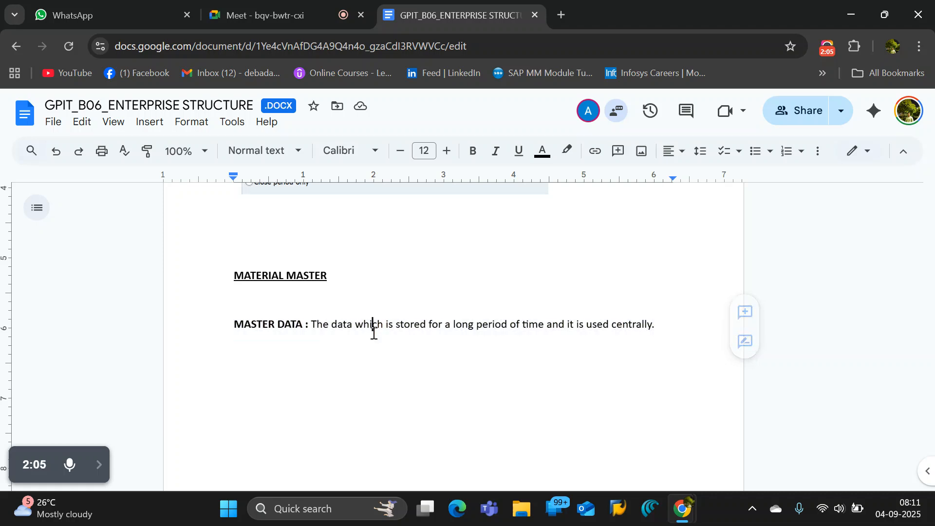
Move the whole MASTER DATA definition line to the empty line above the MATERIAL MASTER heading.
click(267, 295)
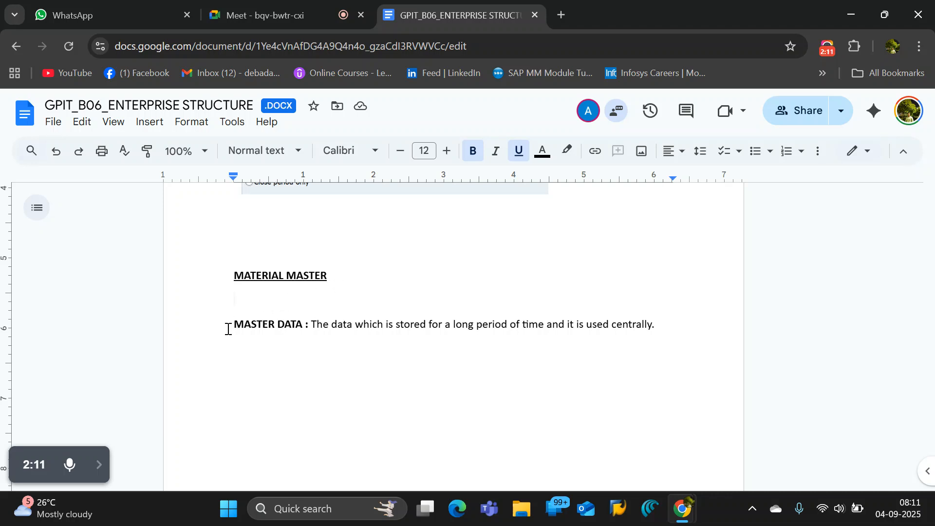
drag(231, 329, 659, 330)
key(ctrl+c)
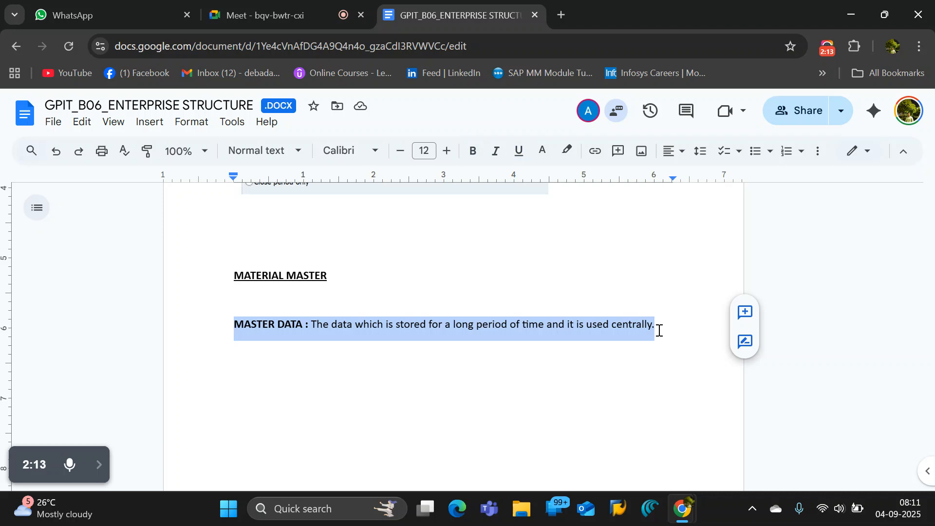
key(BackSpace)
drag(369, 225, 309, 242)
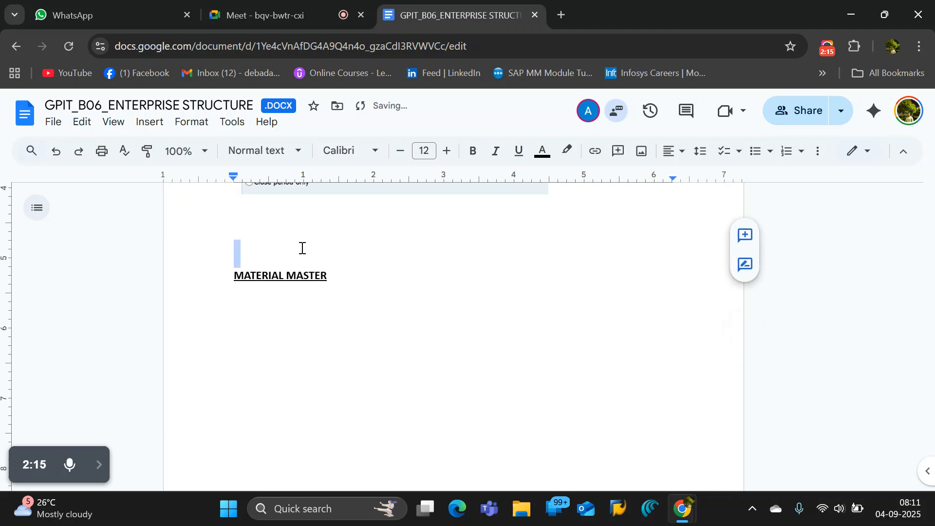
click(261, 259)
key(ctrl+v)
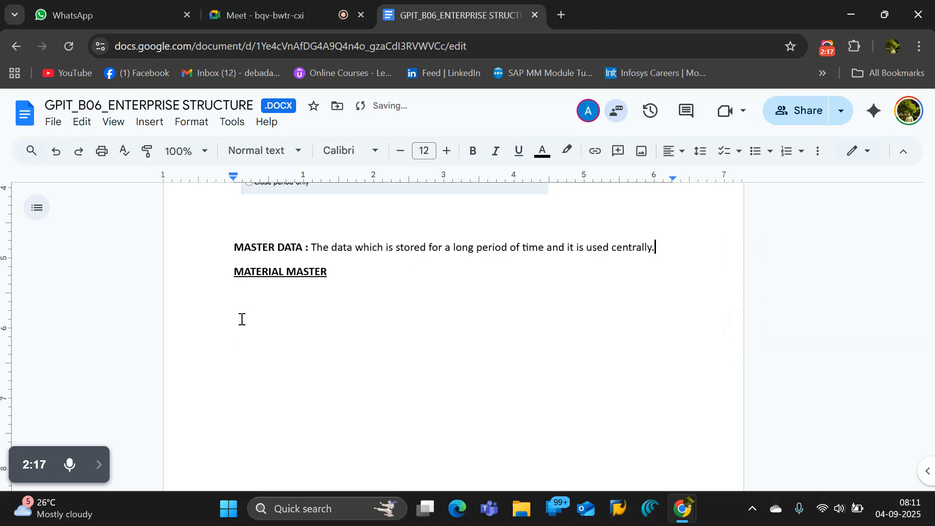
Start a line directly below the MATERIAL MASTER heading with the word "It" and remove its underline.
click(267, 299)
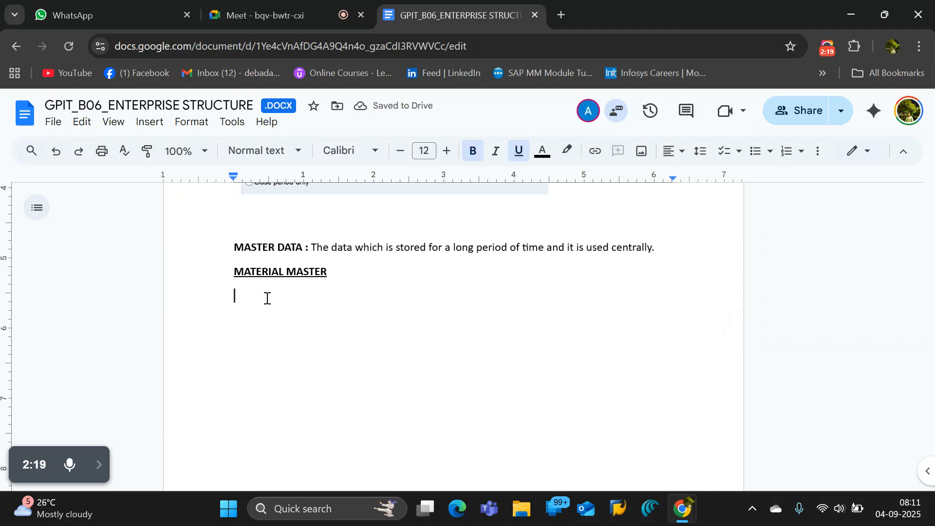
text(IT)
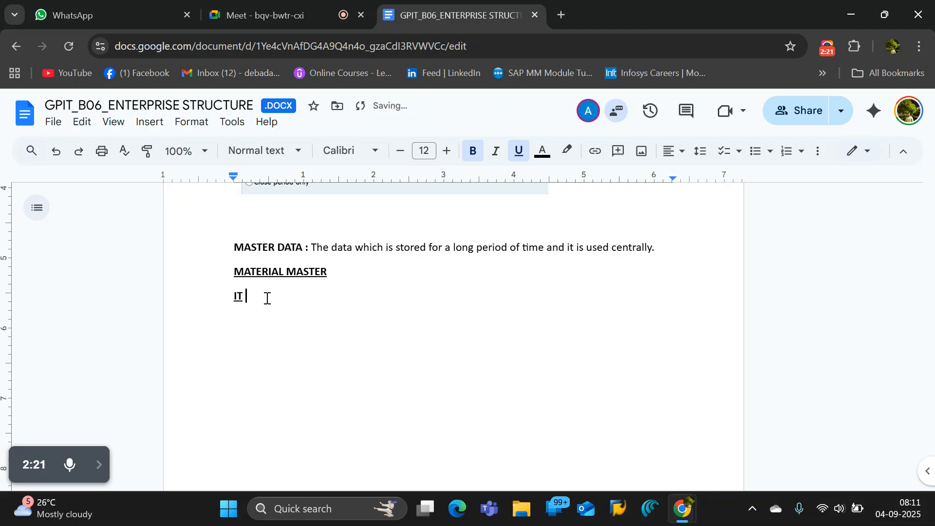
key(BackSpace)
key(BackSpace)
text(t)
key(shift+Left)
key(shift+Left)
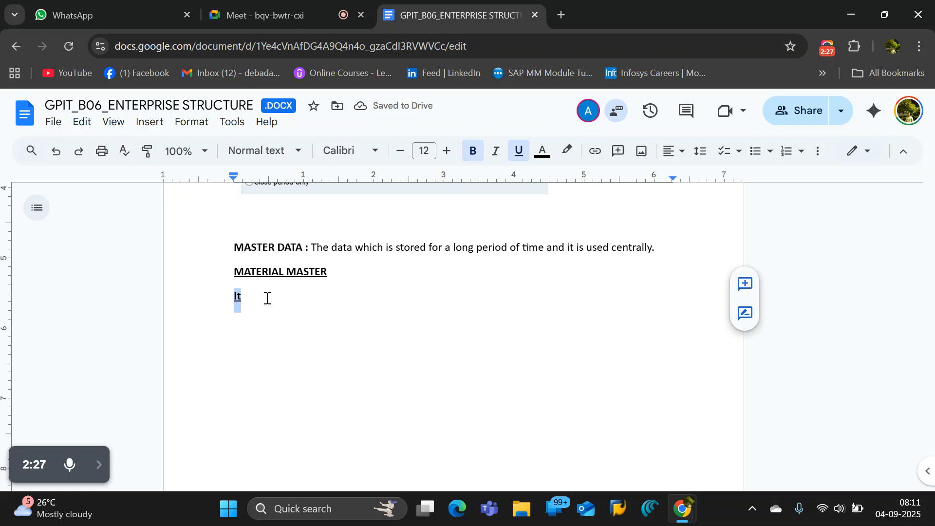
key(ctrl+u)
key(Right)
Continue the line under the MATERIAL MASTER heading so it reads "It stores data for Material.".
text(st)
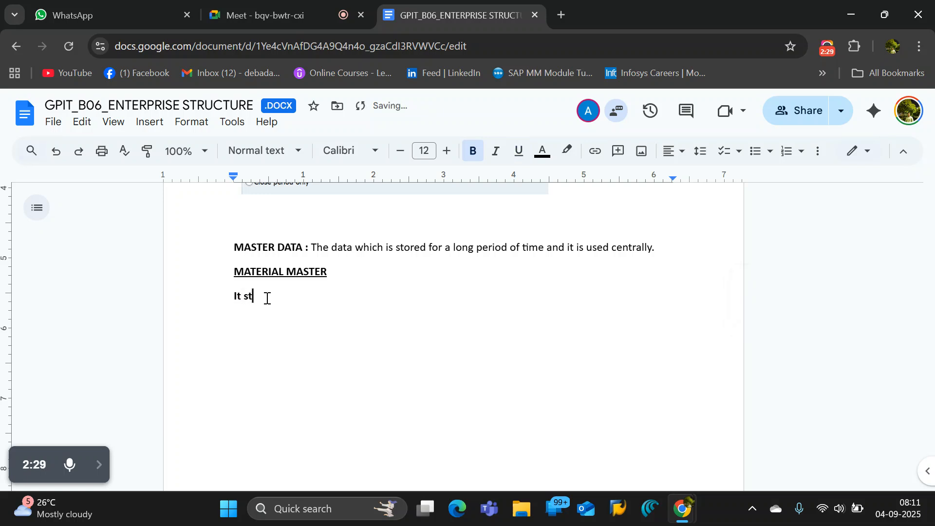
text(ores data for Material.)
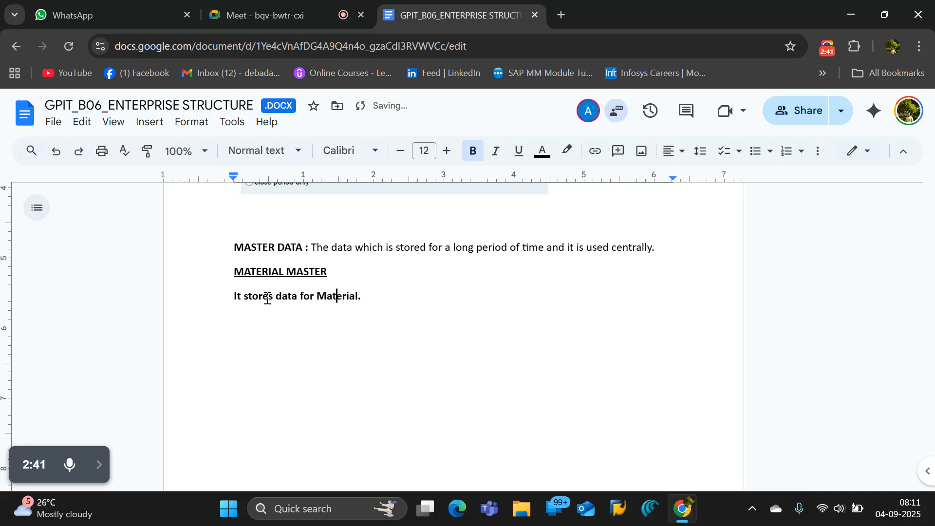
Insert "it is a master data and" before "It stores data for Material." in the line under MATERIAL MASTER.
key(Left)
key(Left)
key(Left)
key(Left)
key(Left)
key(Left)
key(Left)
key(Left)
key(Left)
key(Left)
key(Left)
key(Left)
key(Left)
key(Left)
key(Left)
key(Left)
key(Left)
key(Left)
key(Left)
key(Left)
key(BackSpace)
text(it is a)
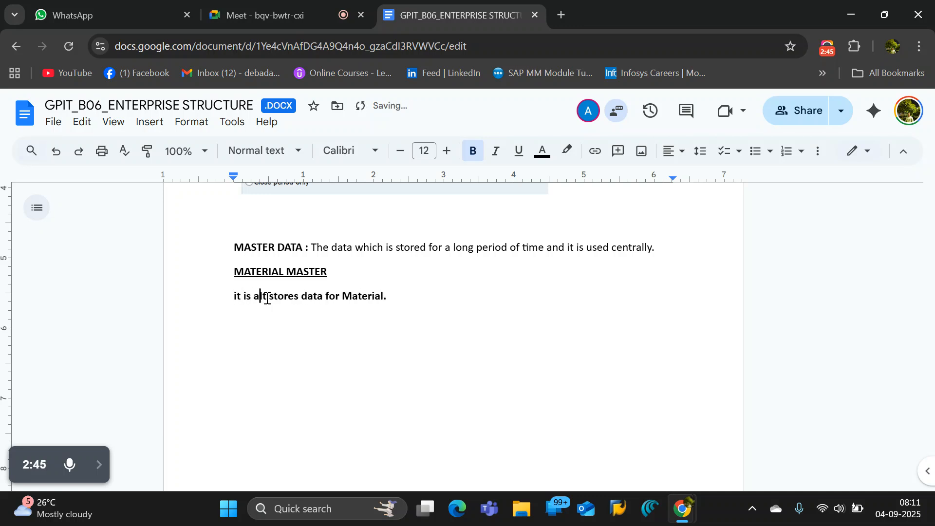
text( master d)
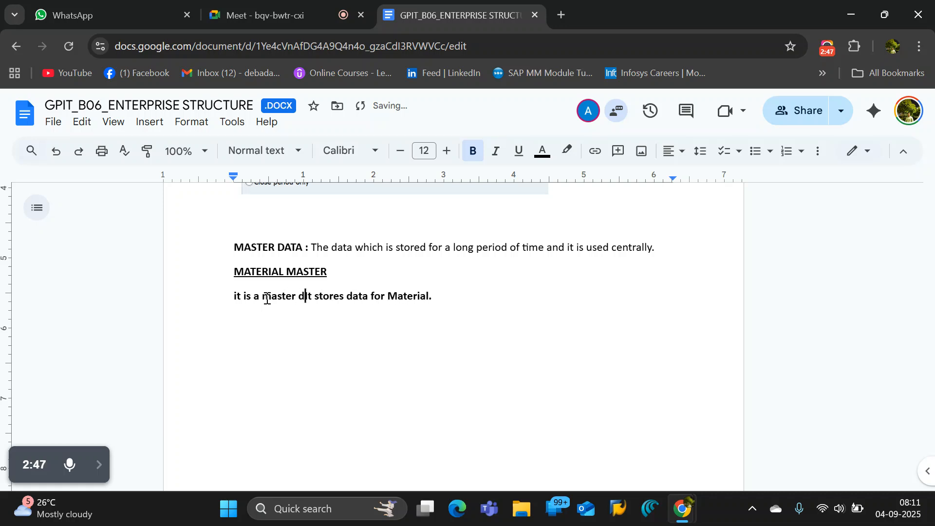
text(ata and)
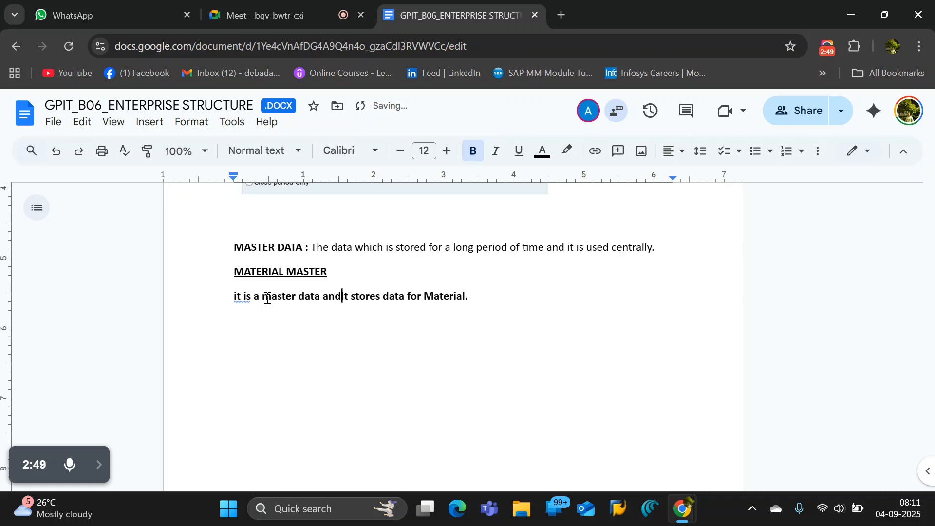
text( I)
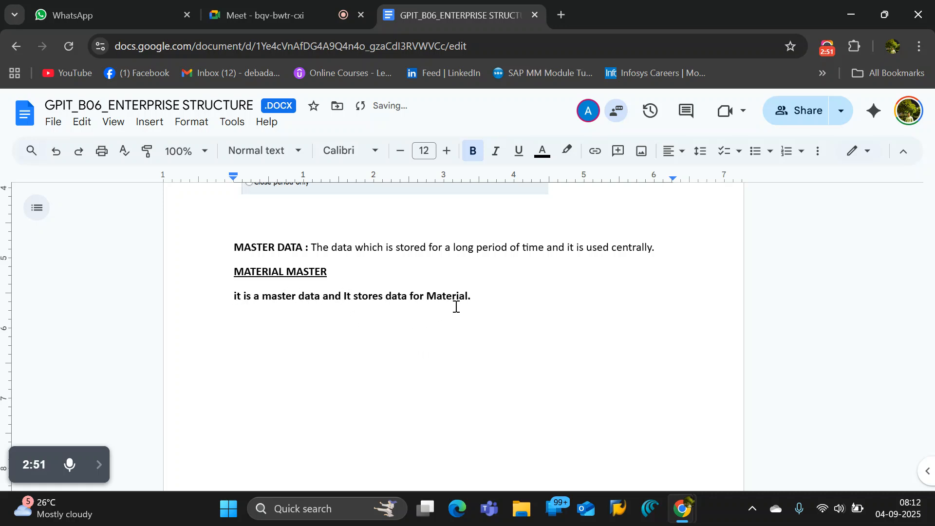
Remove the bold formatting from the sentence under the MATERIAL MASTER heading.
drag(486, 297, 215, 294)
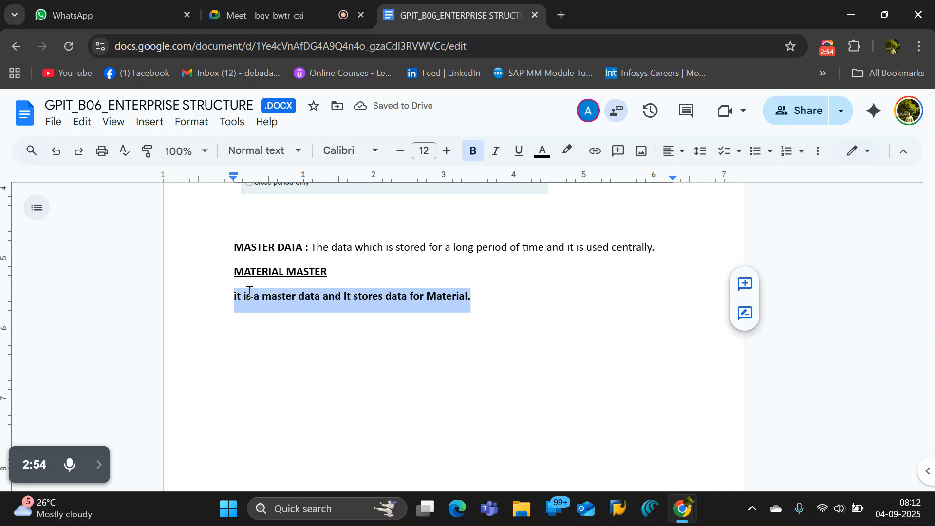
key(ctrl+b)
Capitalize the first letter of the sentence under the MATERIAL MASTER heading so it begins with "It".
click(236, 298)
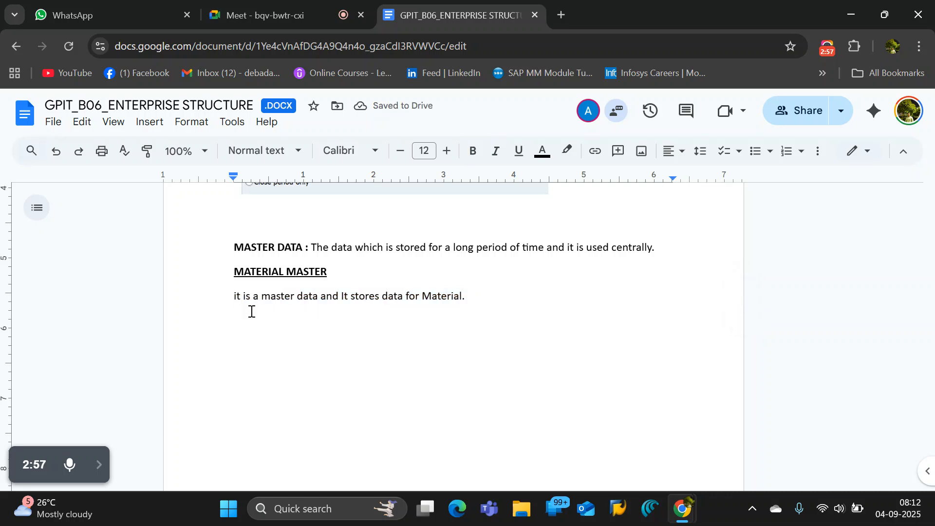
key(Delete)
key(ctrl+i)
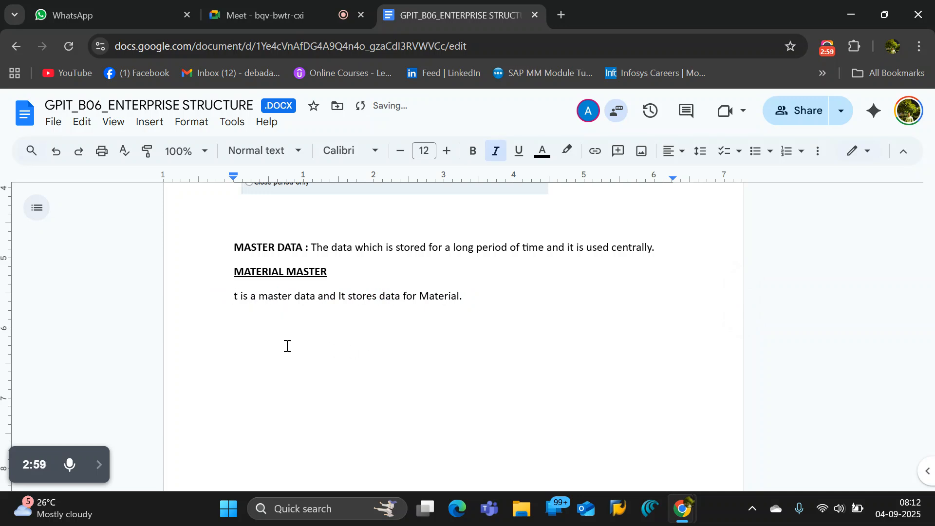
key(BackSpace)
key(Return)
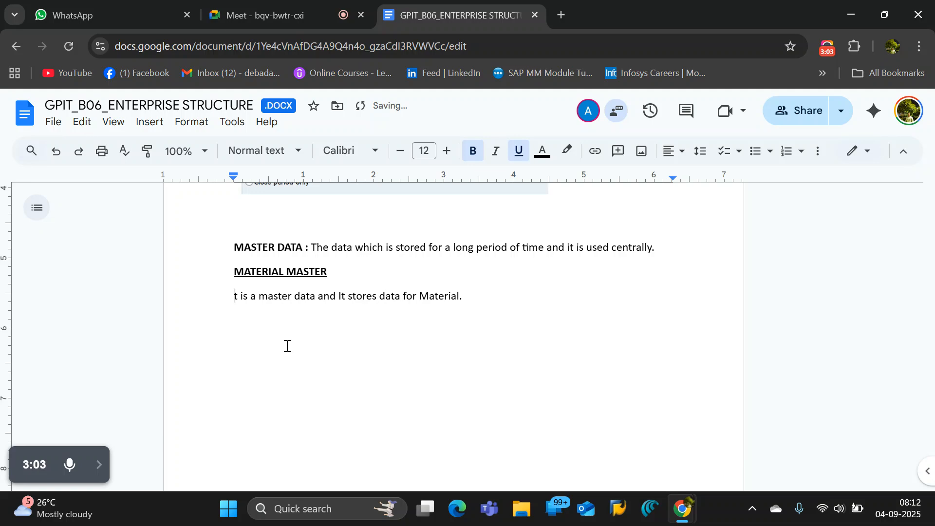
text(B)
key(BackSpace)
text(I)
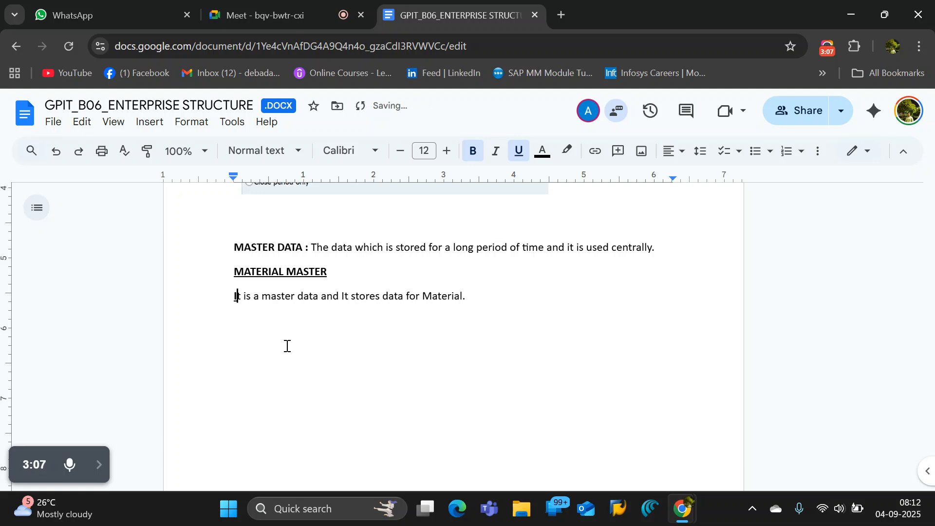
Switch to SAP Logon, open the SAN-HANA connection and log on to client 100 with the user name and account password.
click(425, 509)
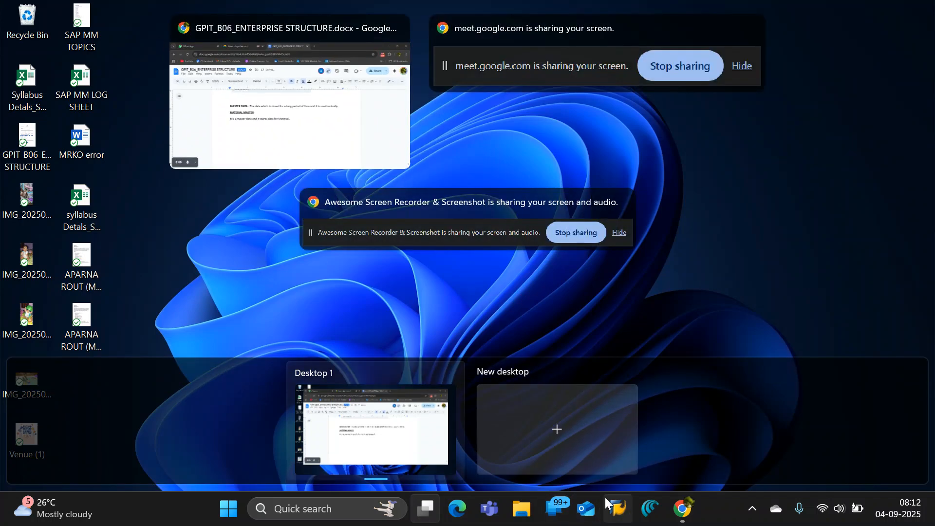
click(319, 113)
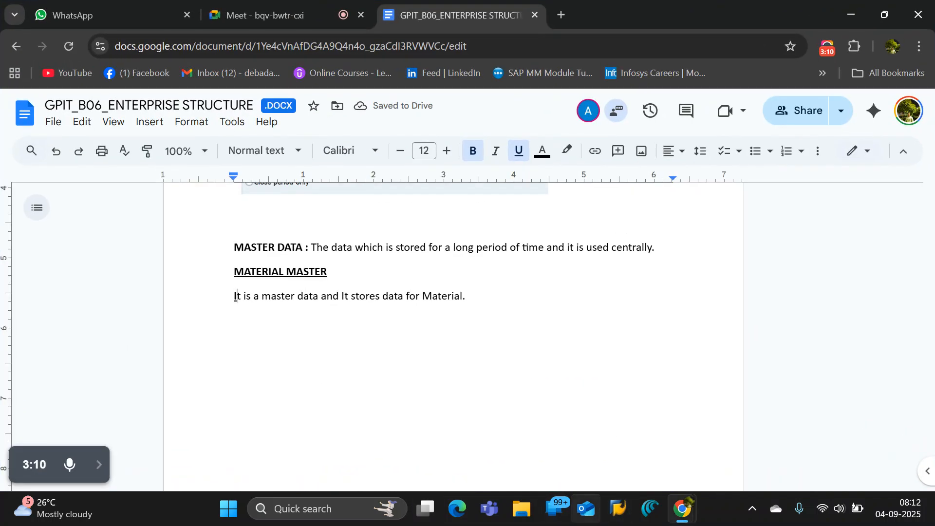
click(617, 508)
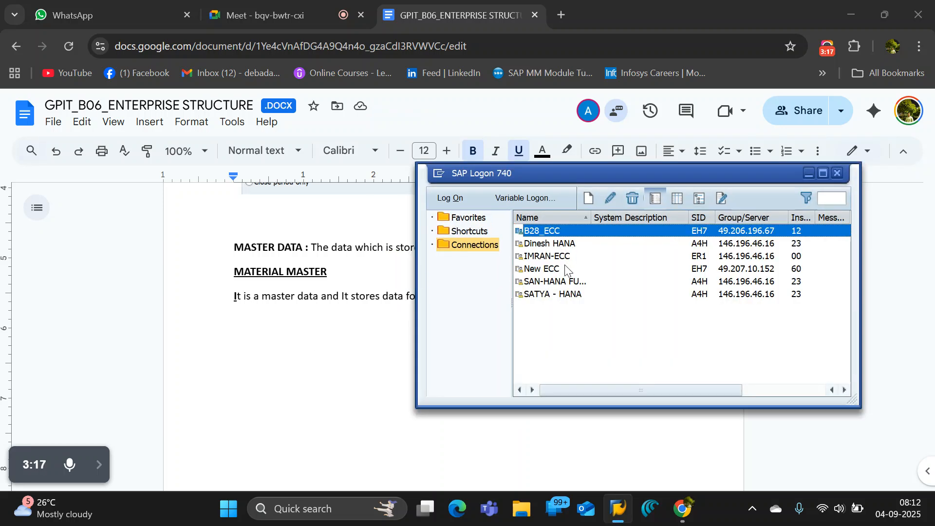
click(564, 282)
double_click(563, 281)
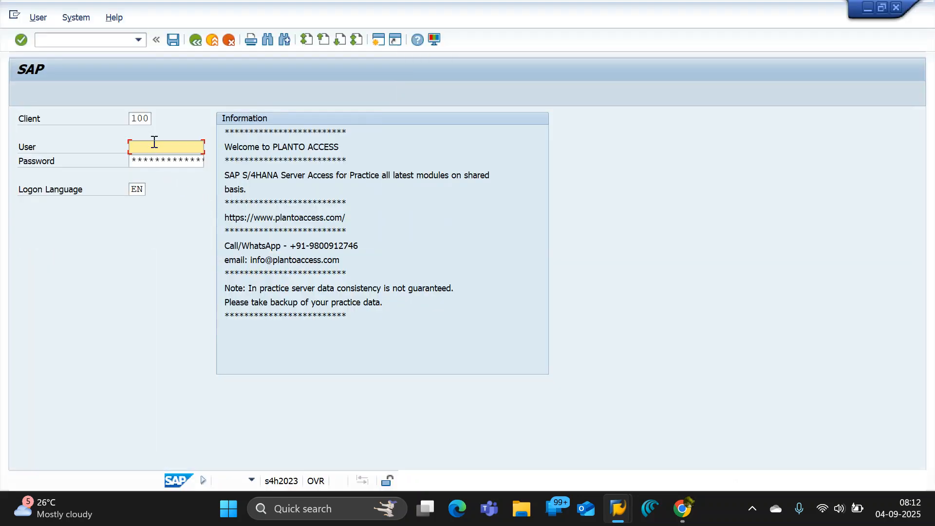
click(153, 142)
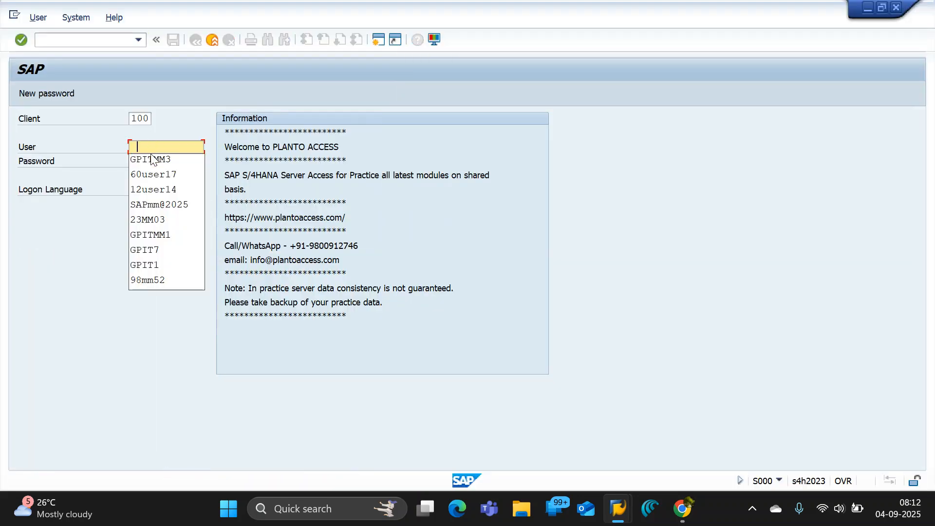
click(158, 161)
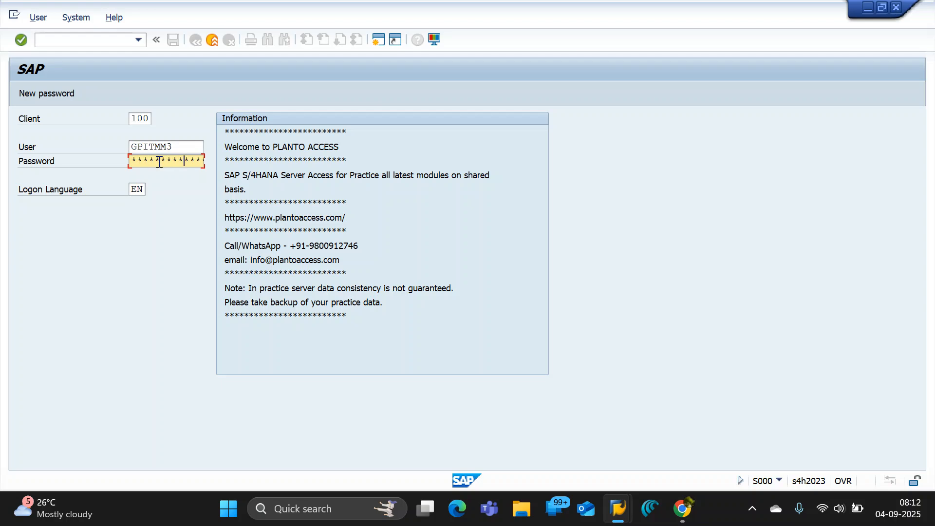
key(Return)
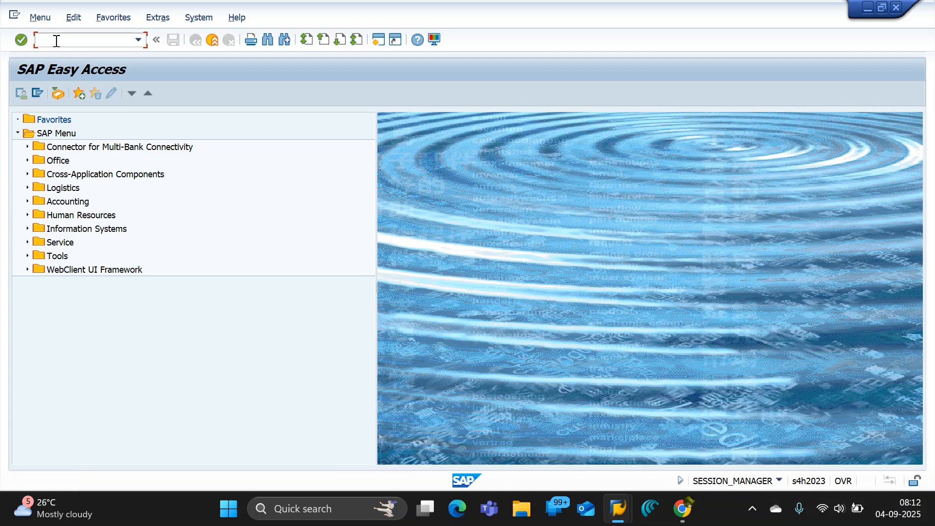
Open the Create Material screen with transaction mm01.
text(mm0)
text(1)
key(Return)
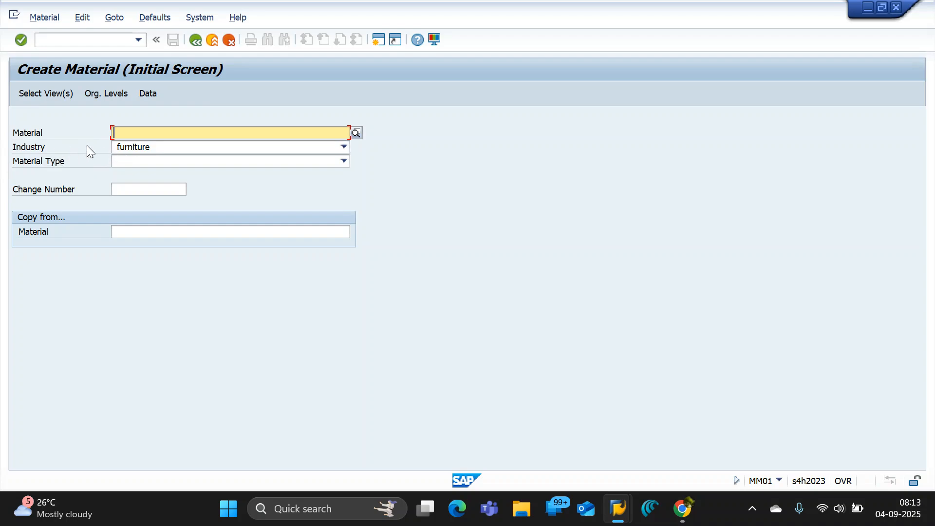
key(alt+Tab)
key(alt+Tab)
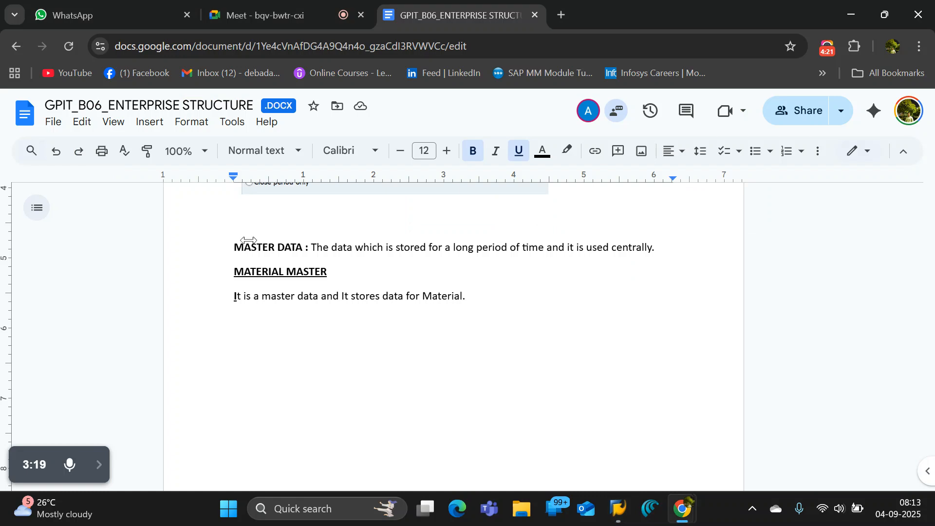
click(270, 325)
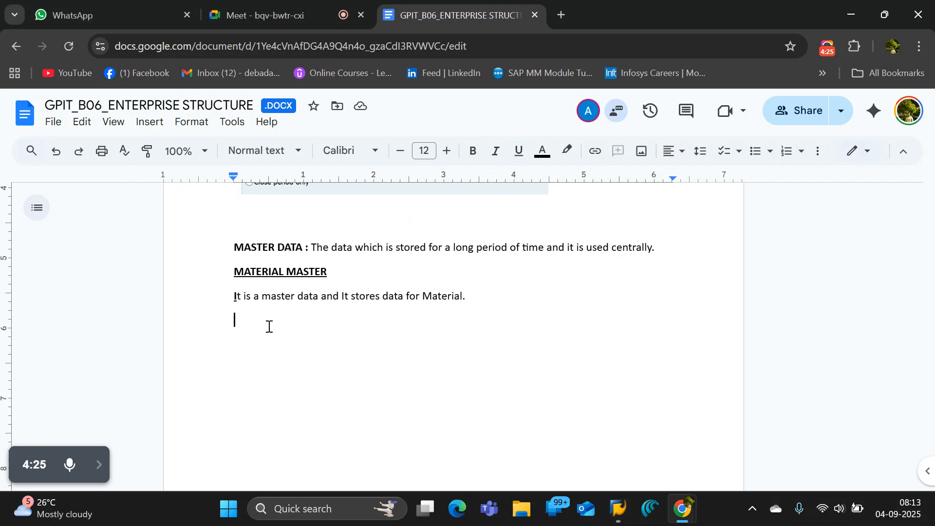
key(alt+Tab)
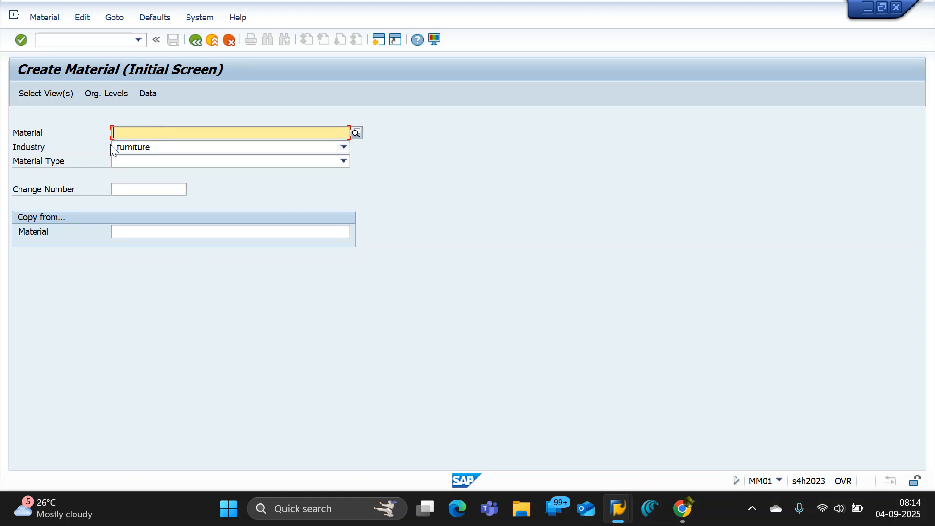
click(29, 138)
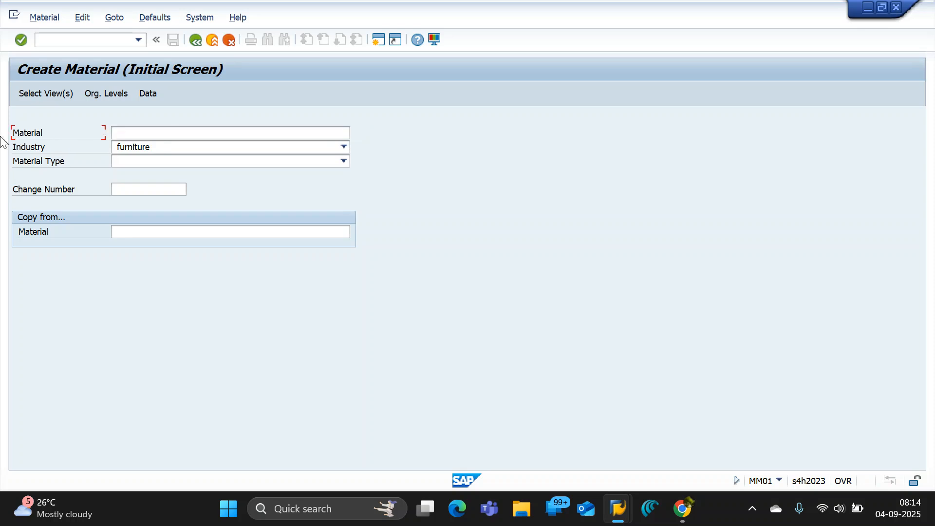
click(130, 132)
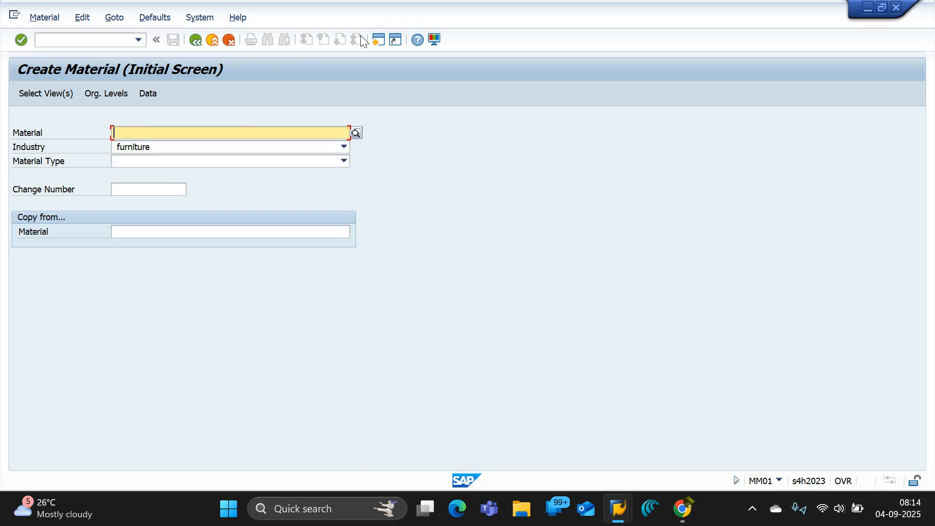
Run transaction mm60 in a new session and list the materials of plant bsp1.
click(379, 39)
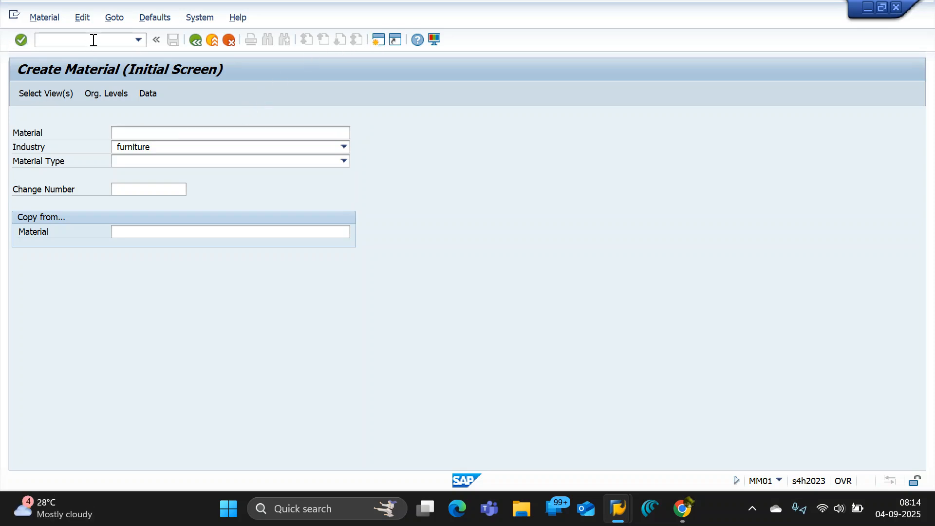
text(mm60)
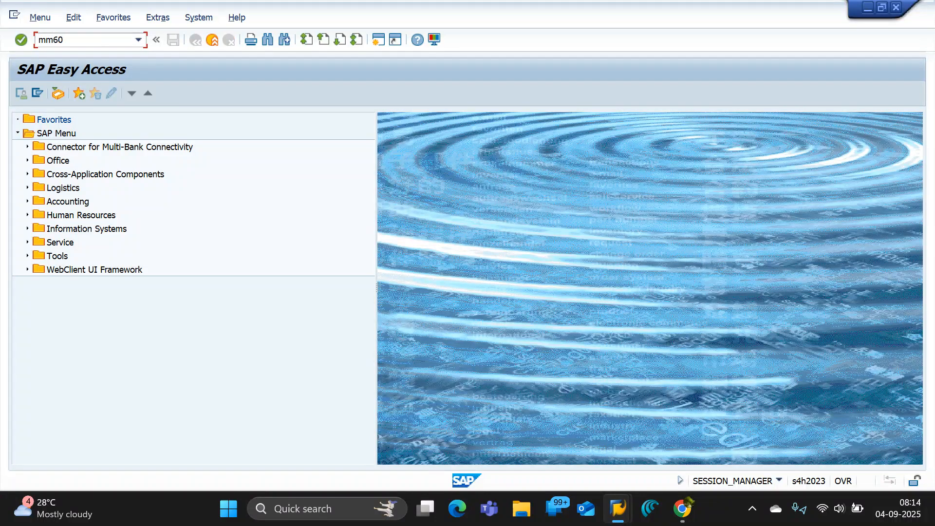
key(Return)
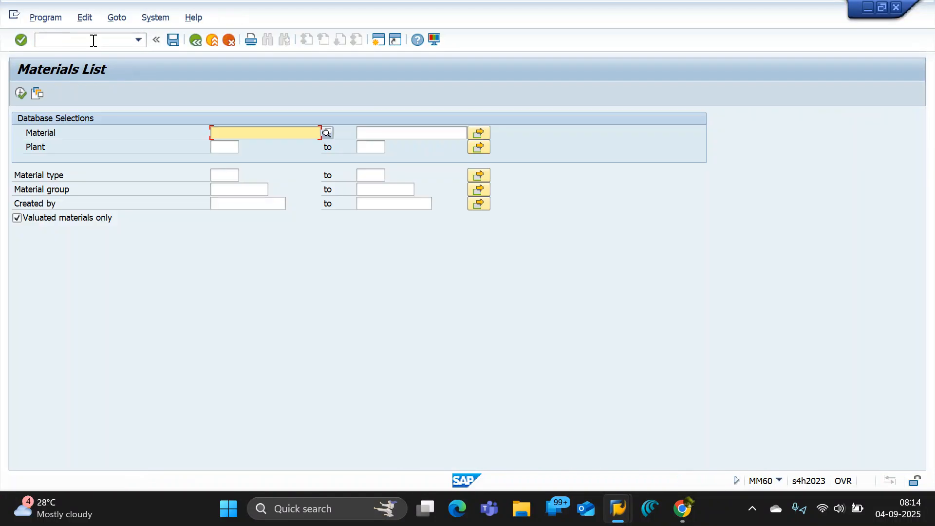
click(233, 144)
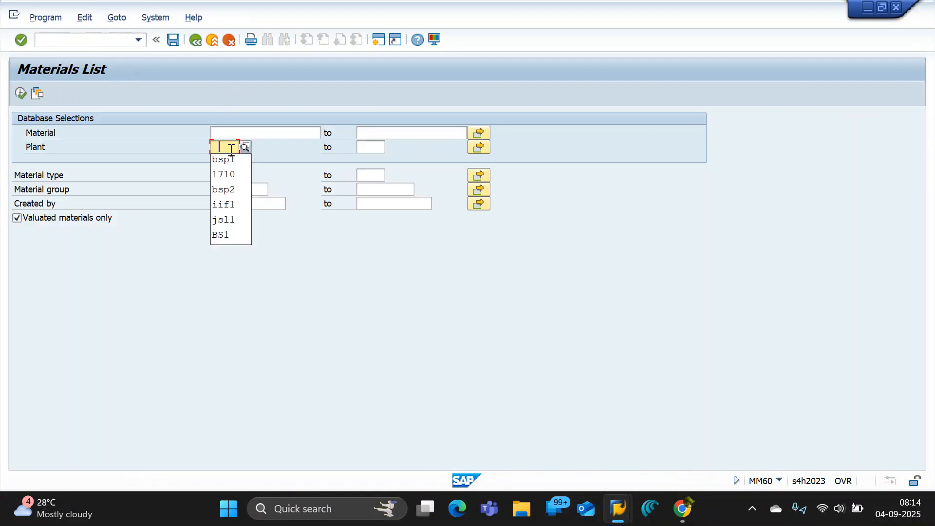
text(bsp1)
click(19, 93)
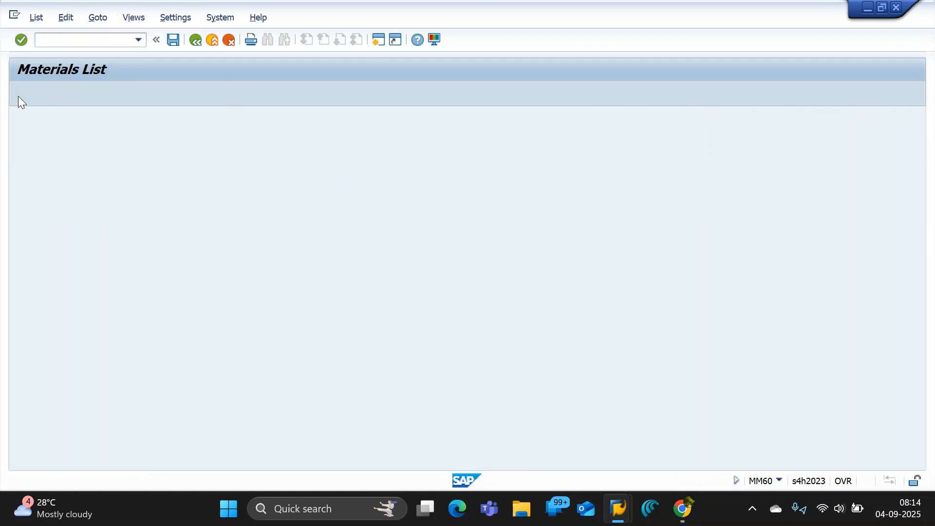
Open material 1000511 from the materials list, dismiss the view selection and examine its number in the Material field.
double_click(32, 138)
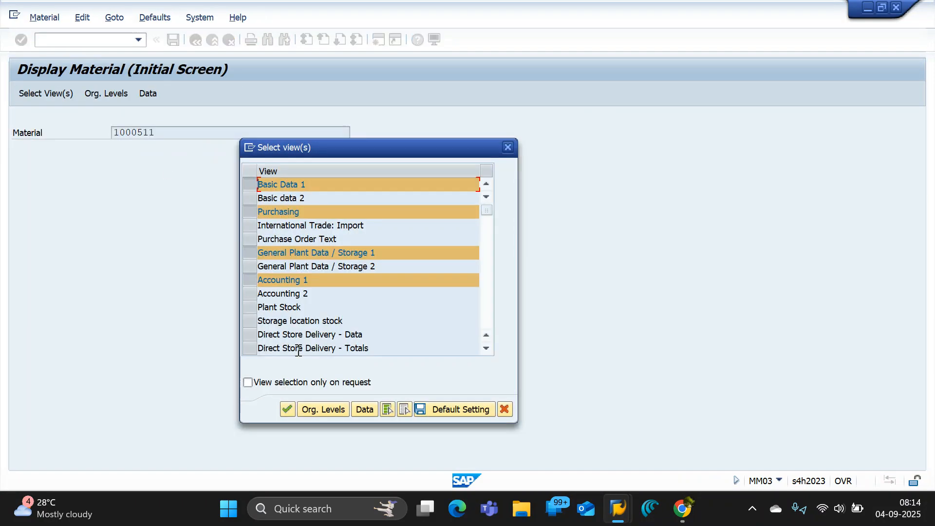
click(508, 147)
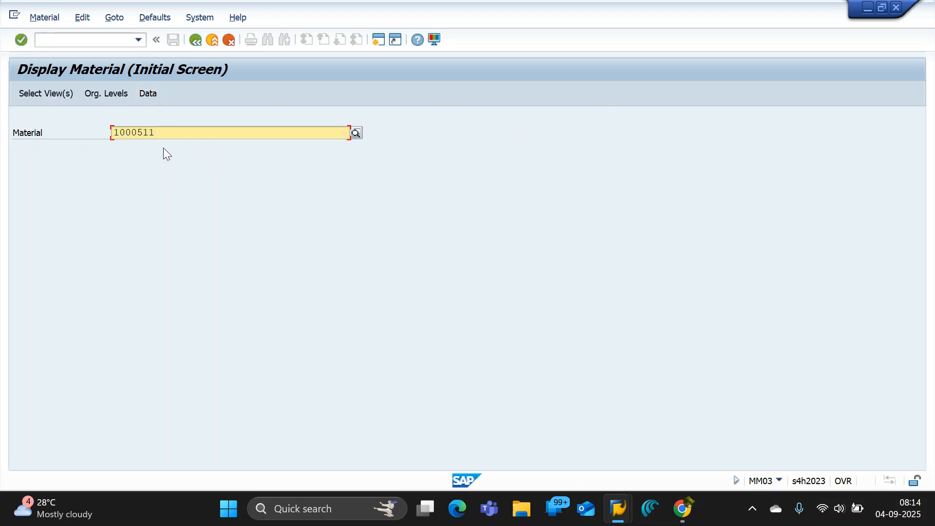
drag(175, 134, 21, 128)
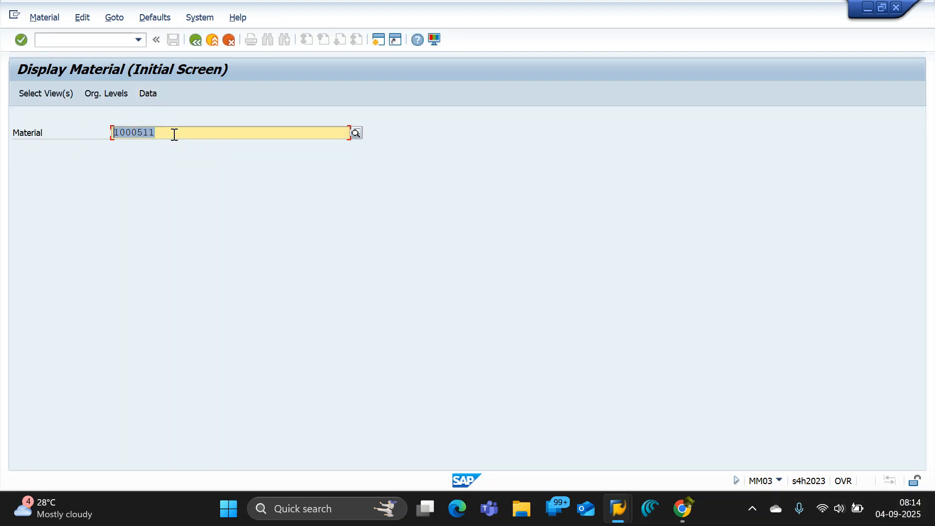
click(174, 131)
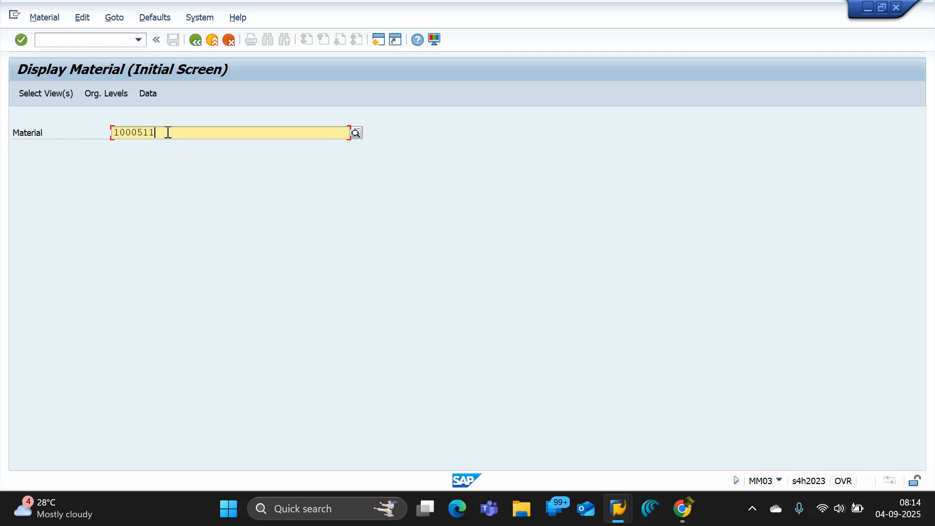
drag(168, 132, 32, 128)
click(76, 140)
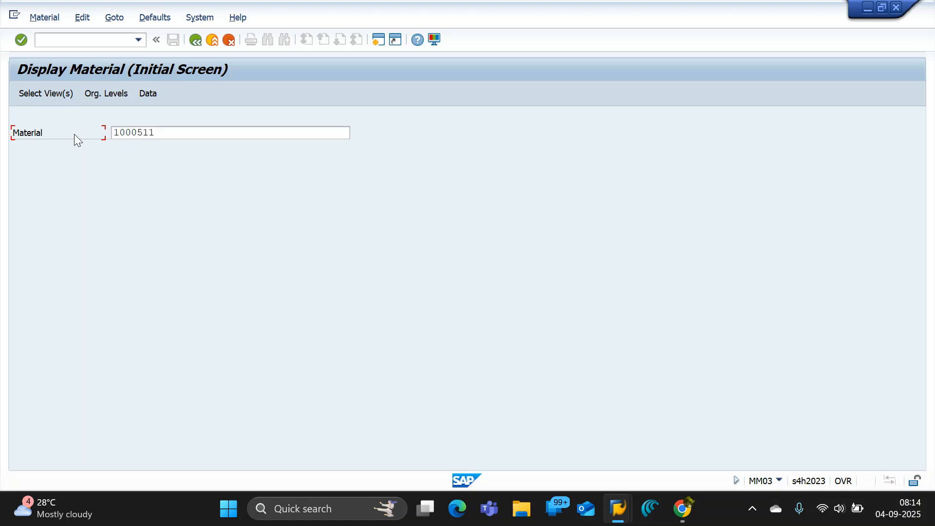
drag(161, 133, 103, 129)
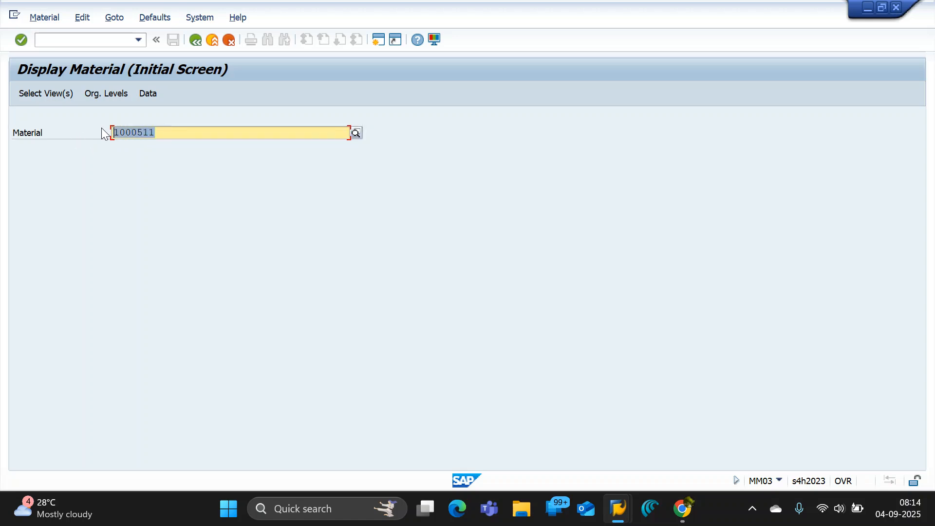
click(183, 132)
drag(162, 131, 78, 131)
click(165, 131)
drag(151, 128, 64, 127)
Switch to the Google Docs notes and write "Material" below the MATERIAL MASTER sentence, leaving one blank line between.
key(alt+Tab)
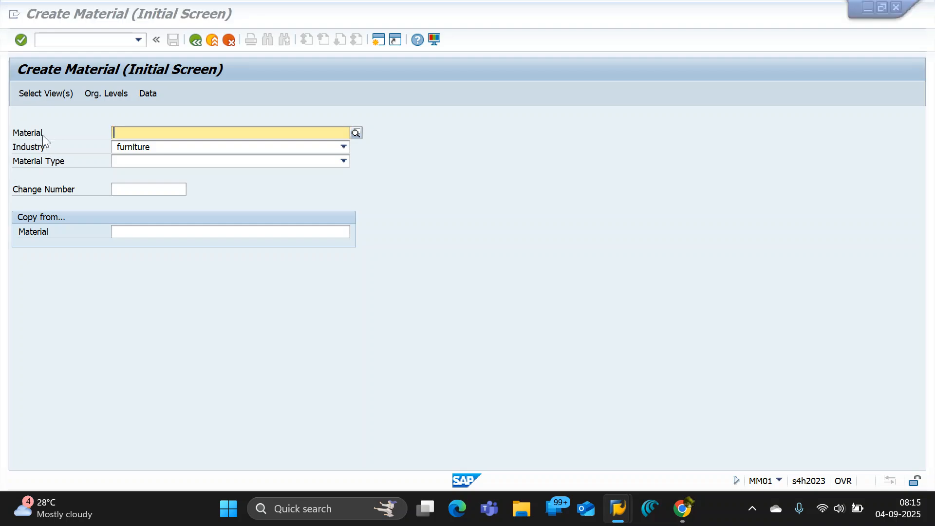
key(alt+Tab)
key(alt+Tab)
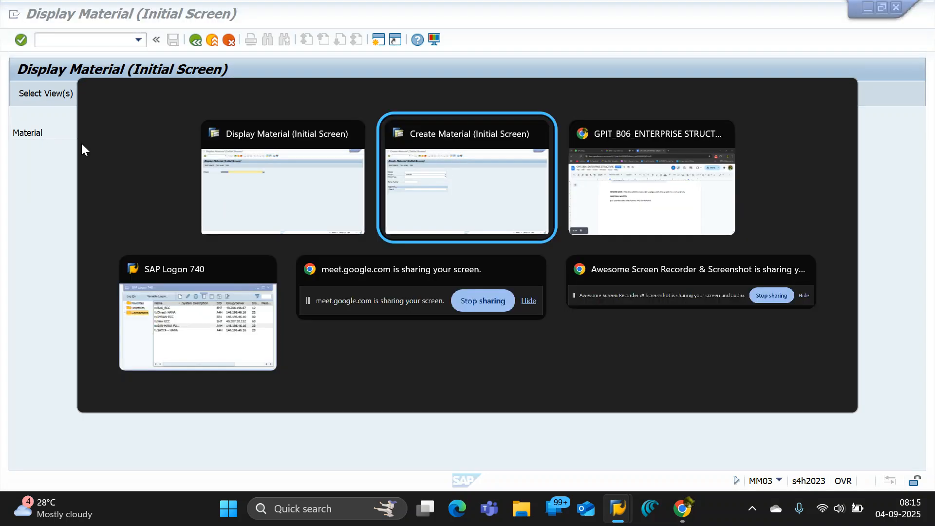
key(Tab)
click(489, 304)
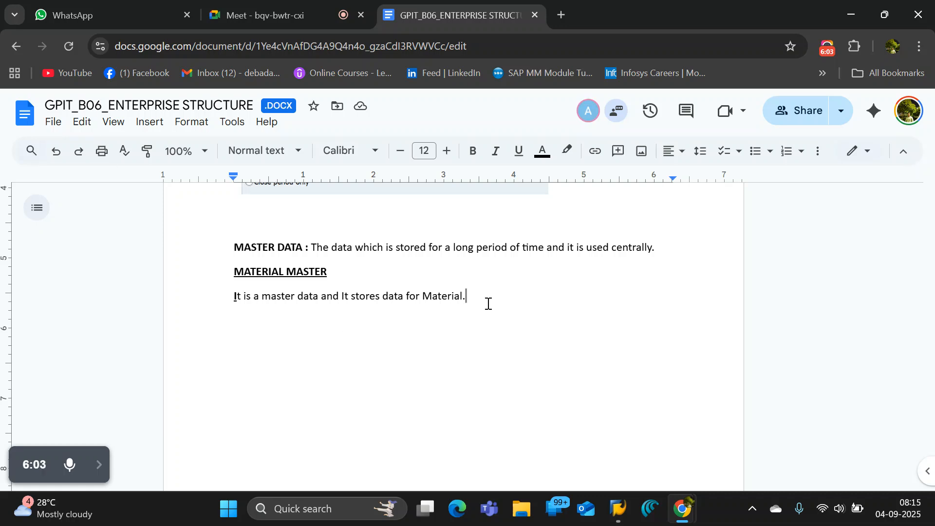
key(Return)
key(Return)
text(Materaai)
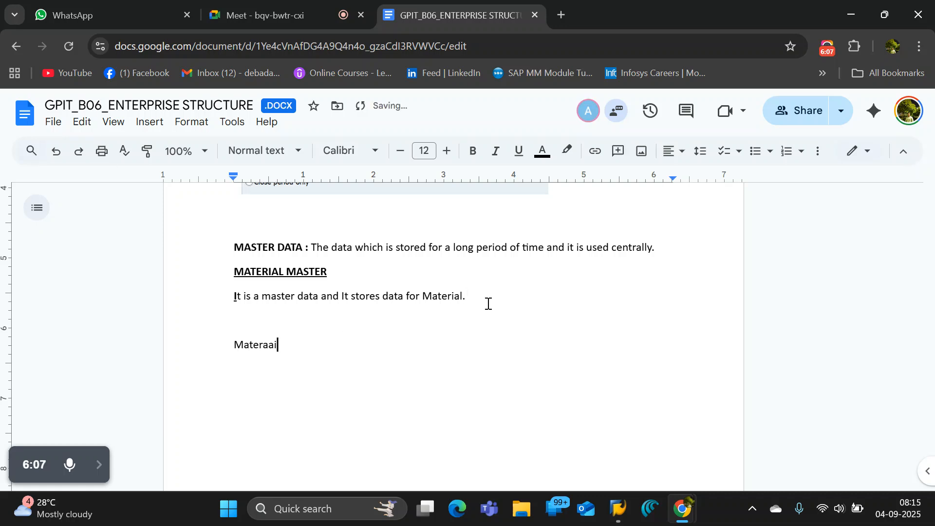
key(BackSpace)
key(BackSpace)
key(BackSpace)
text(ial)
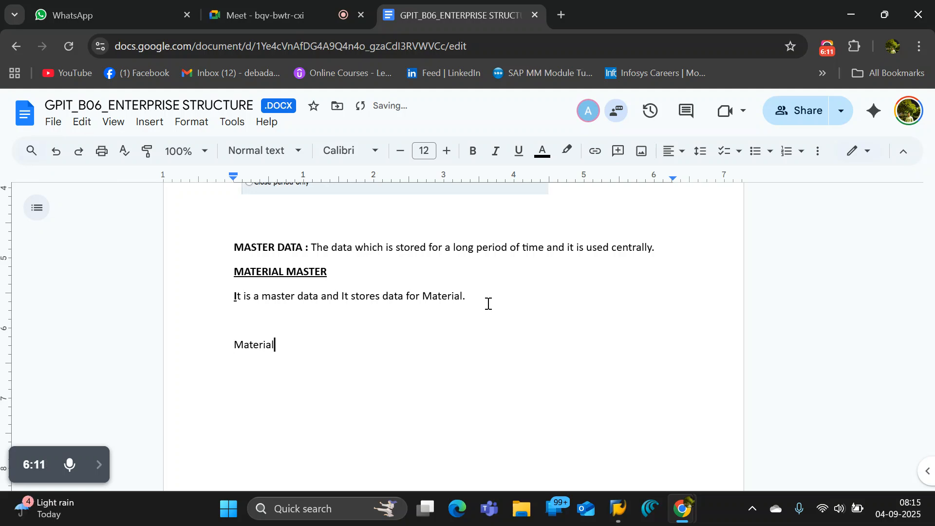
Switch to SAP, open the help for the Material field and copy the one-sentence definition of Material Number.
key(alt+Tab)
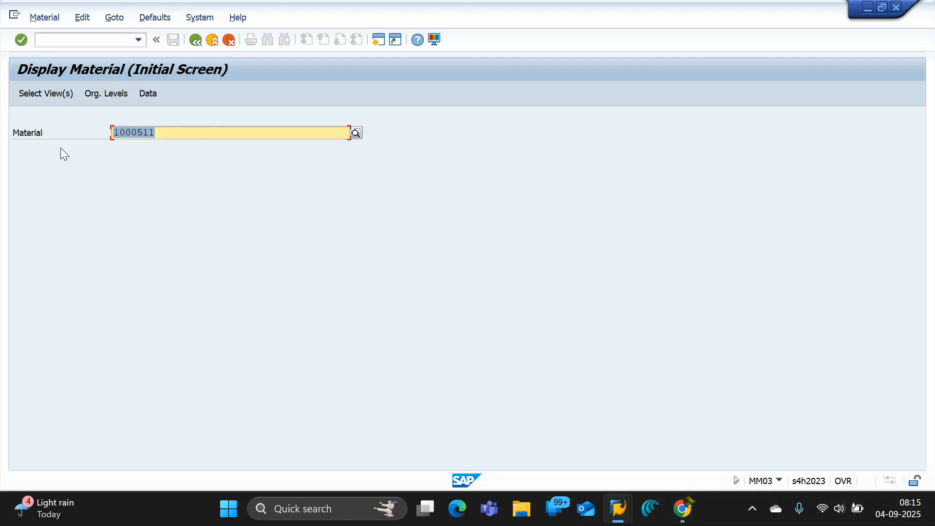
click(158, 137)
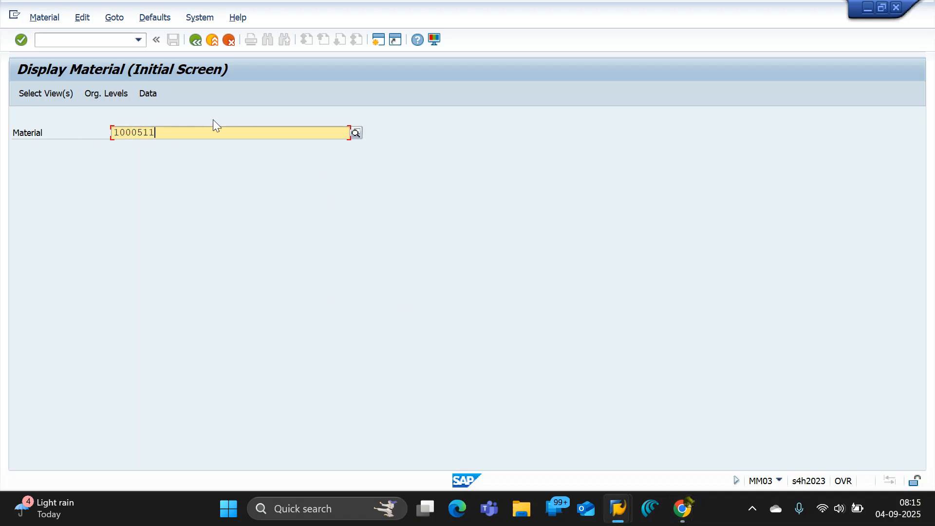
click(414, 40)
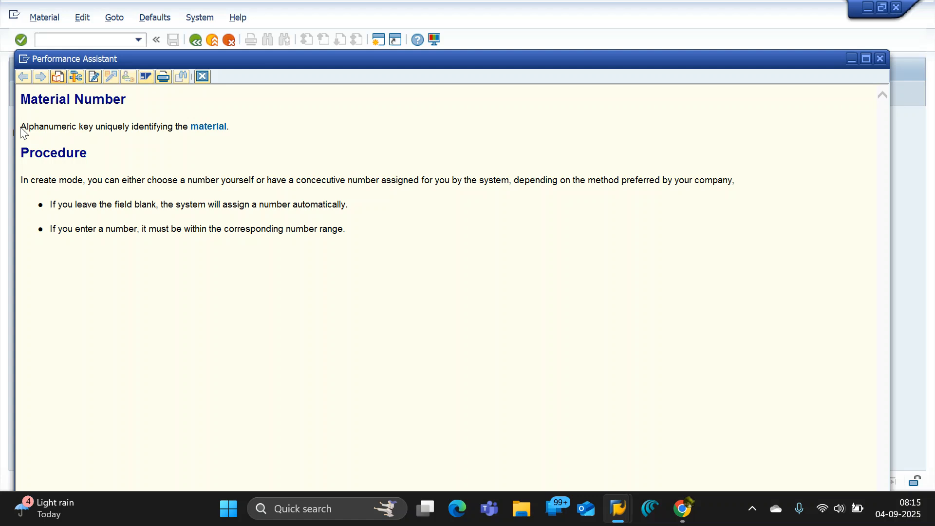
drag(22, 127, 232, 125)
key(ctrl+c)
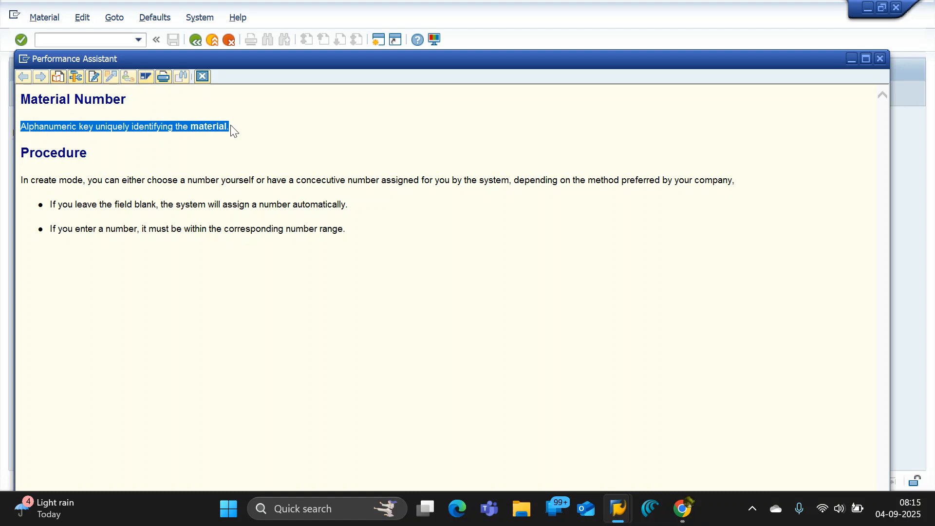
In the Google Docs notes, extend "Material" to "Material number :" and paste the copied definition after it.
key(alt+Tab)
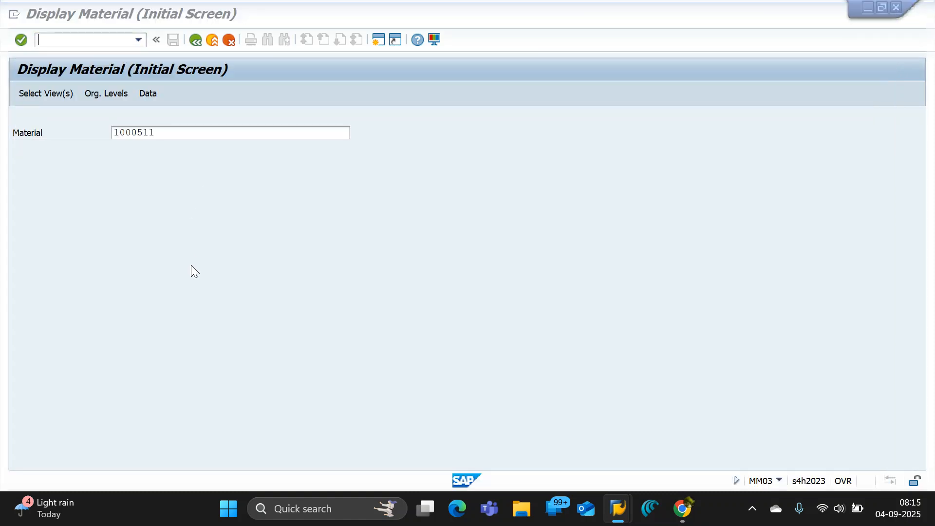
key(alt+Tab)
key(alt+Tab)
double_click(289, 348)
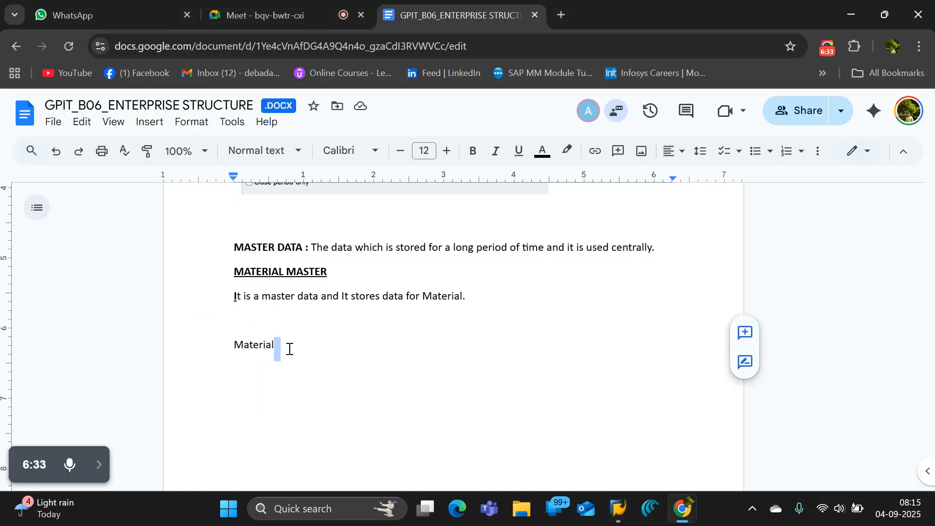
text(numb)
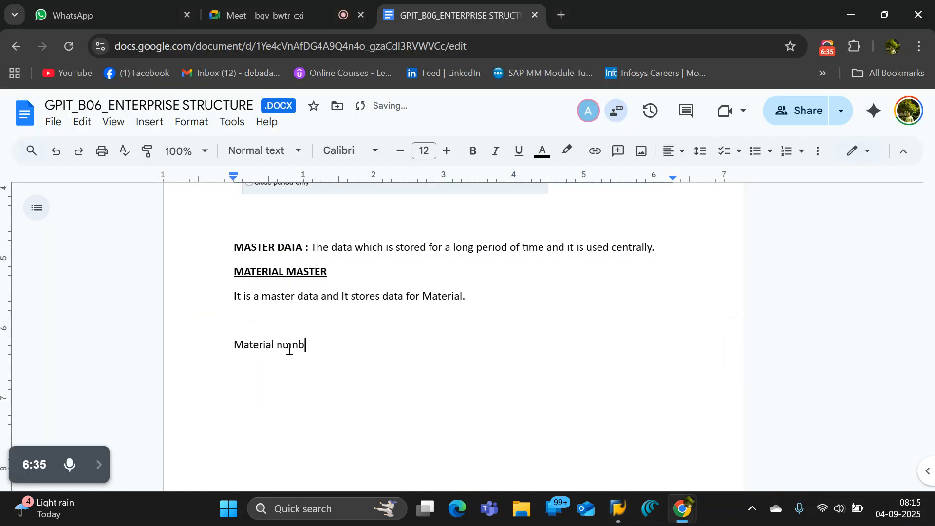
text(er :)
key(ctrl+v)
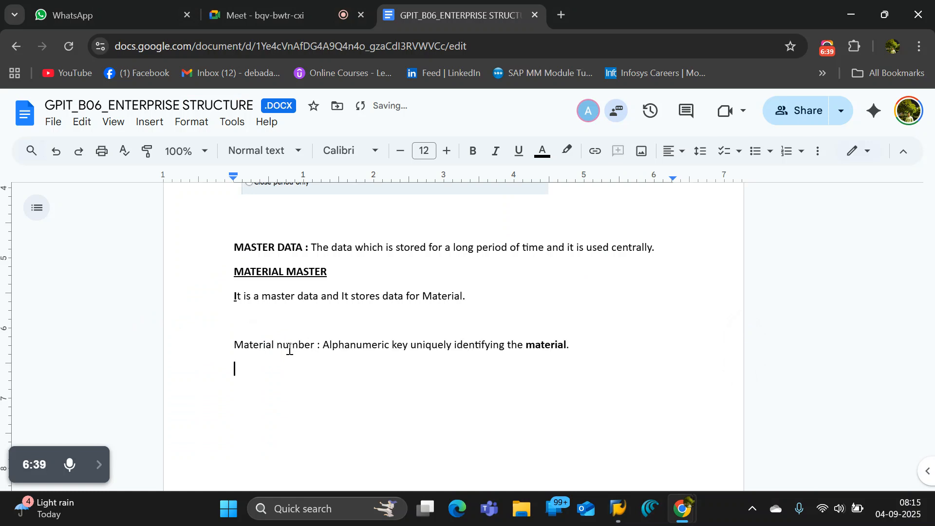
Insert the line "Material : it is a physical object." directly above the Material number definition.
click(234, 323)
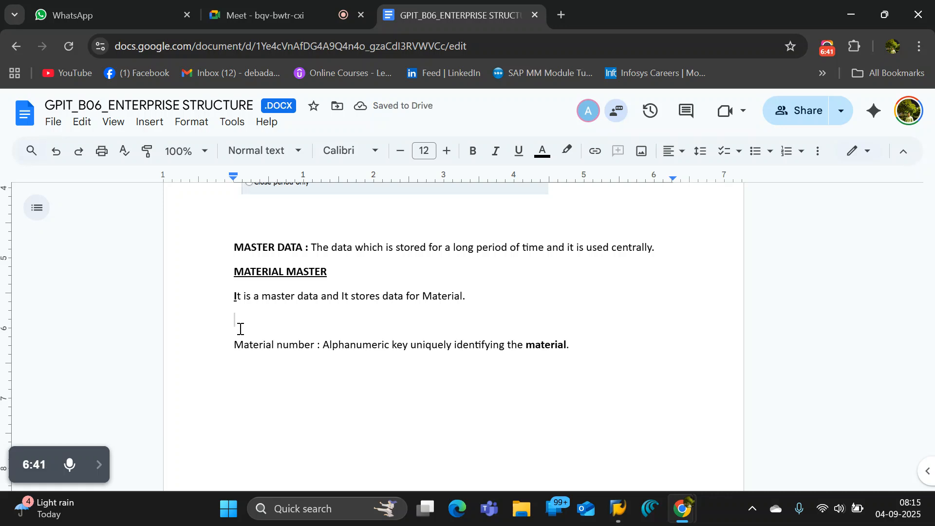
key(Return)
text(Material)
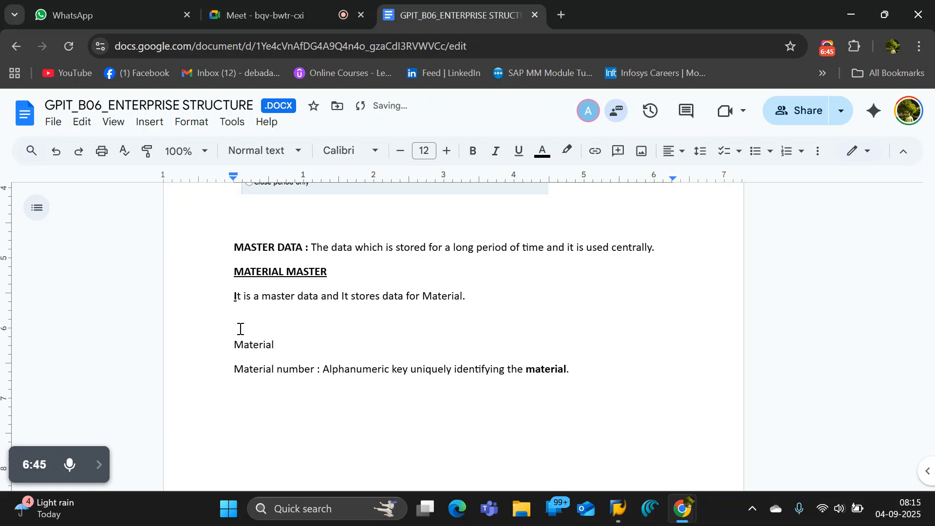
text( : it is a physica)
text(l object)
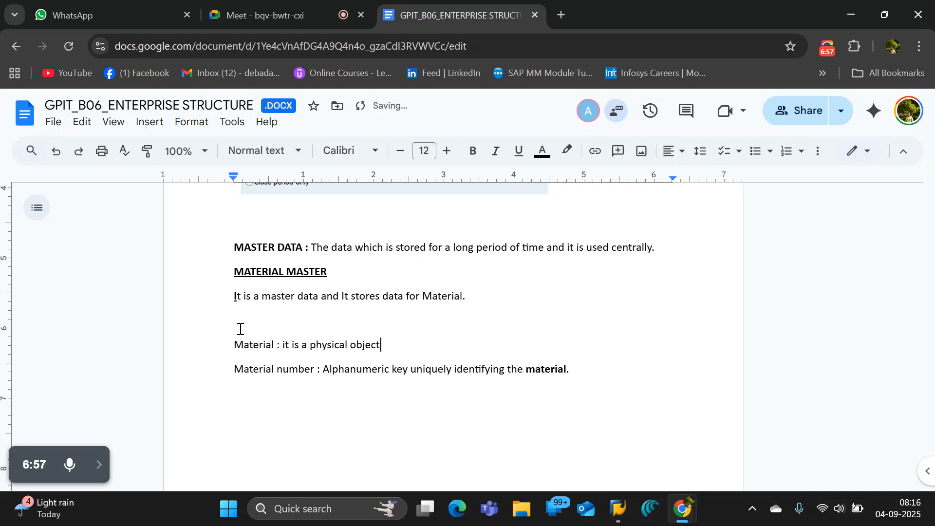
text(.)
Remove the bold from "material." at the end of the Material number definition and add a new line below it.
click(579, 374)
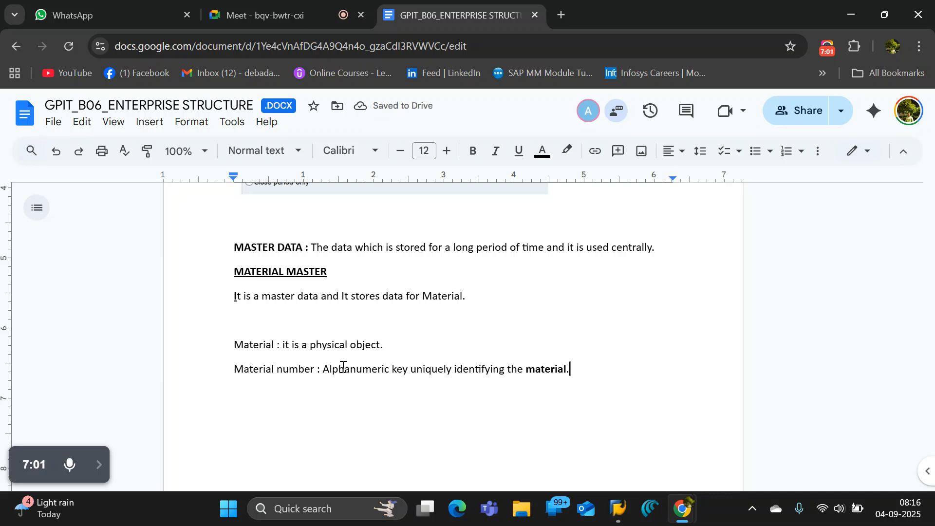
drag(329, 369, 407, 371)
click(459, 383)
drag(592, 373, 526, 374)
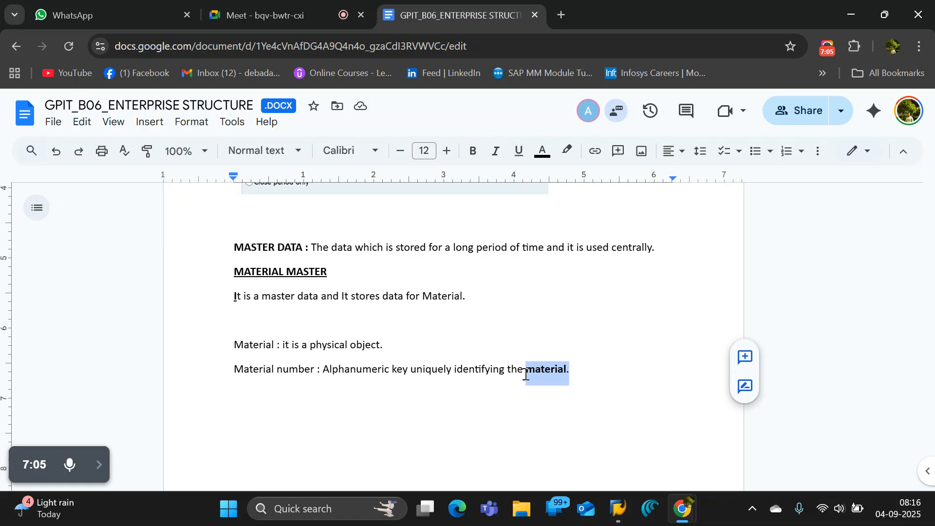
key(ctrl+b)
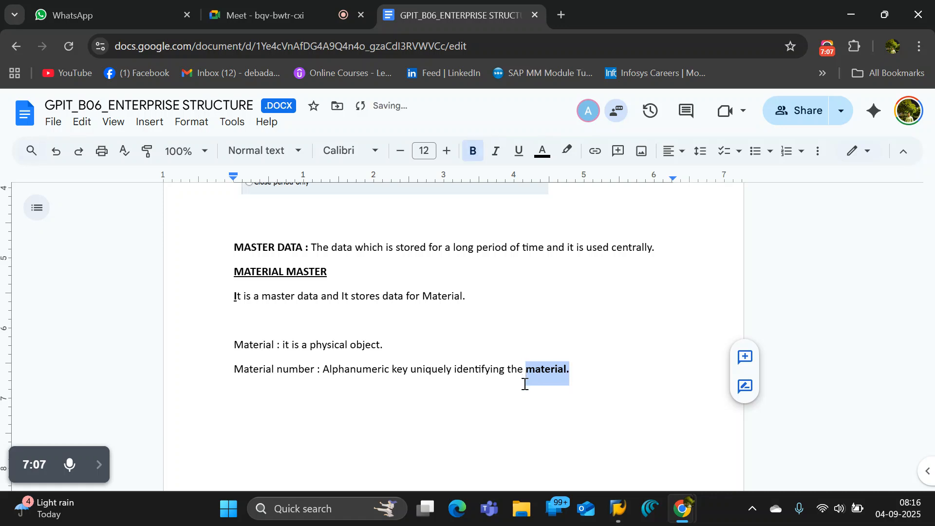
key(ctrl+v)
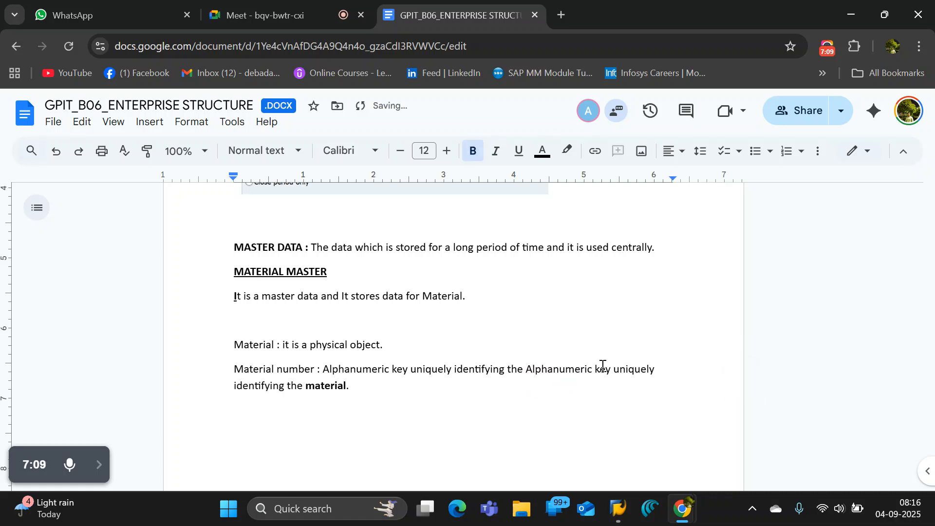
key(ctrl+z)
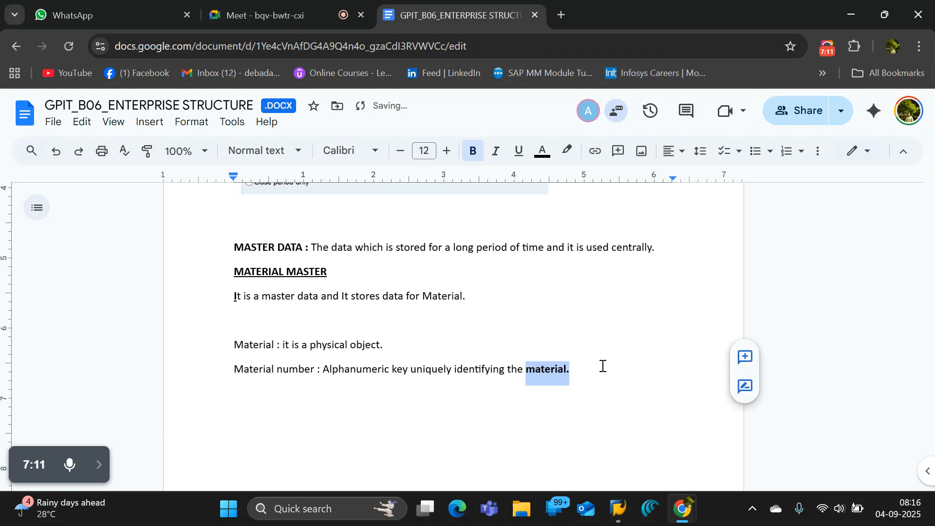
key(ctrl+z)
click(597, 370)
key(Return)
key(Return)
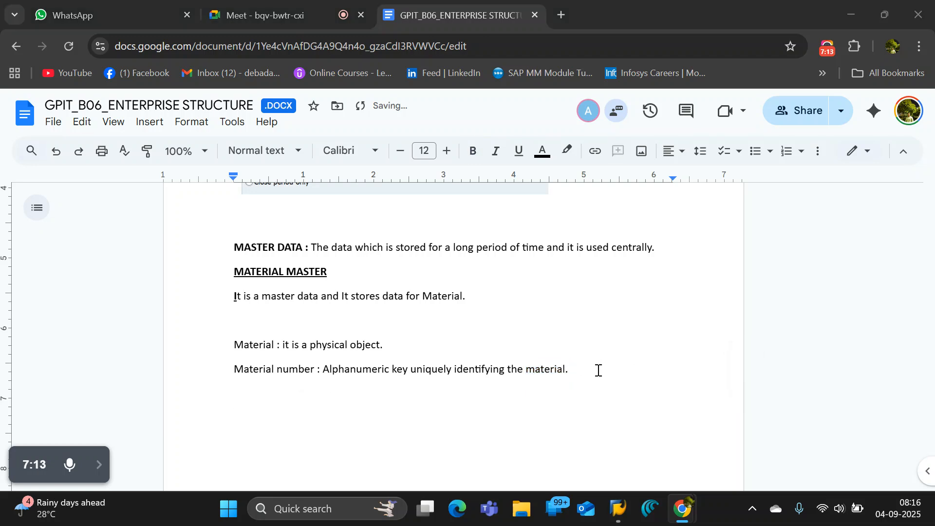
Switch to SAP's Create Material screen and examine the Industry and Material Type fields.
key(alt+Tab)
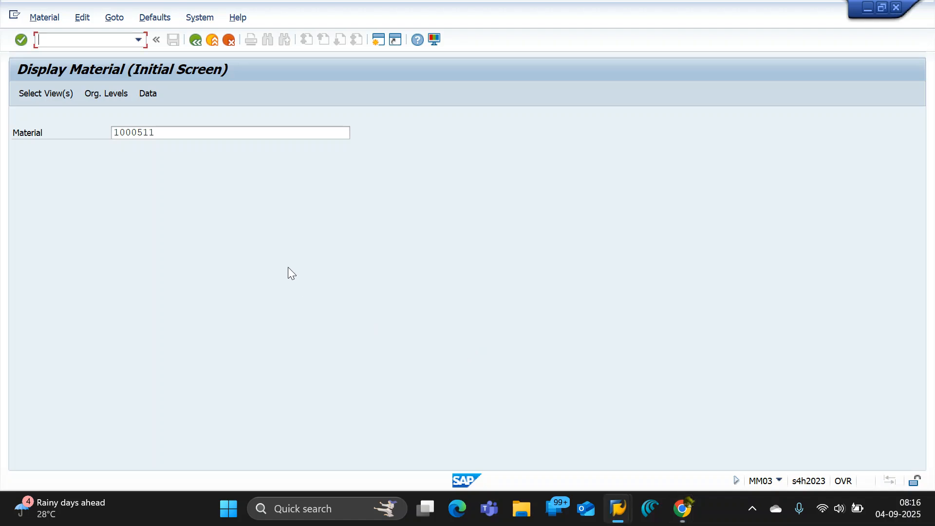
key(alt+Tab)
key(alt+Tab)
key(alt+Tab)
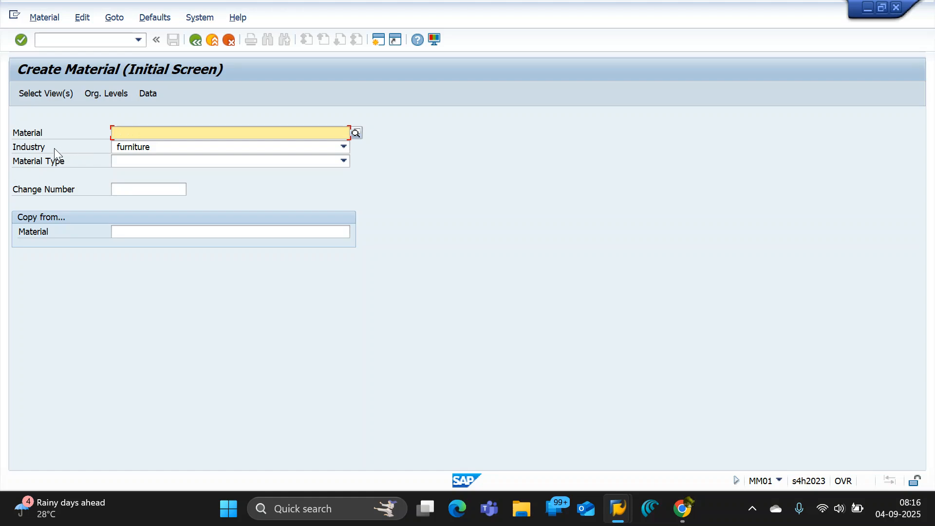
click(16, 150)
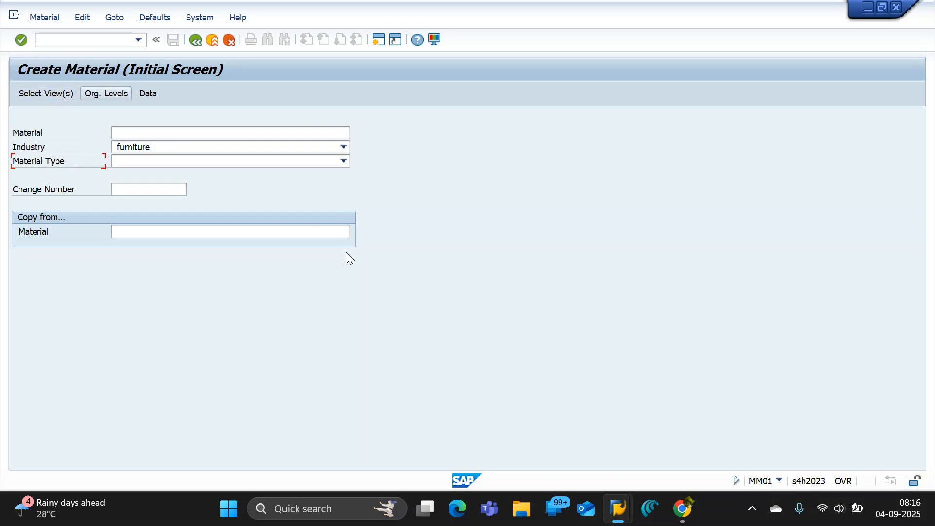
Switch to the Google Meet call, hide its screen-sharing notice and minimize the browser to return to SAP.
mouse_move(682, 509)
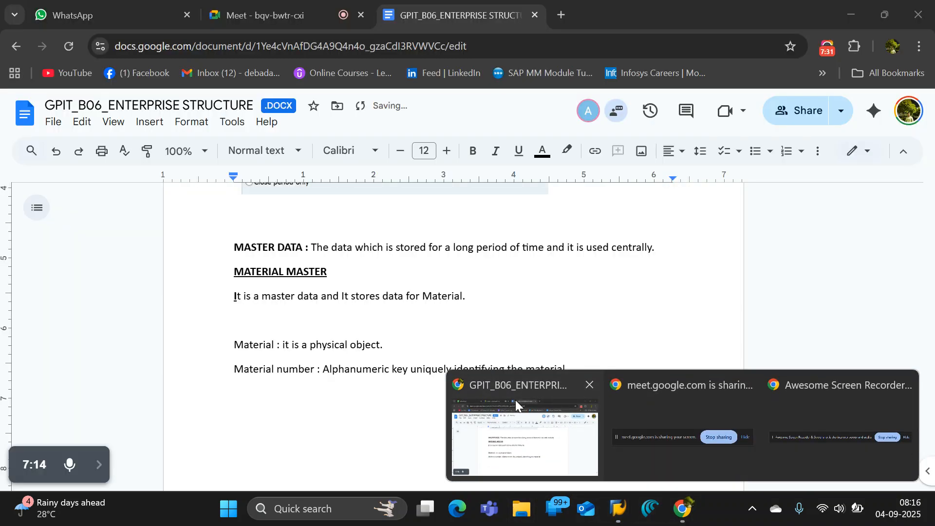
click(515, 399)
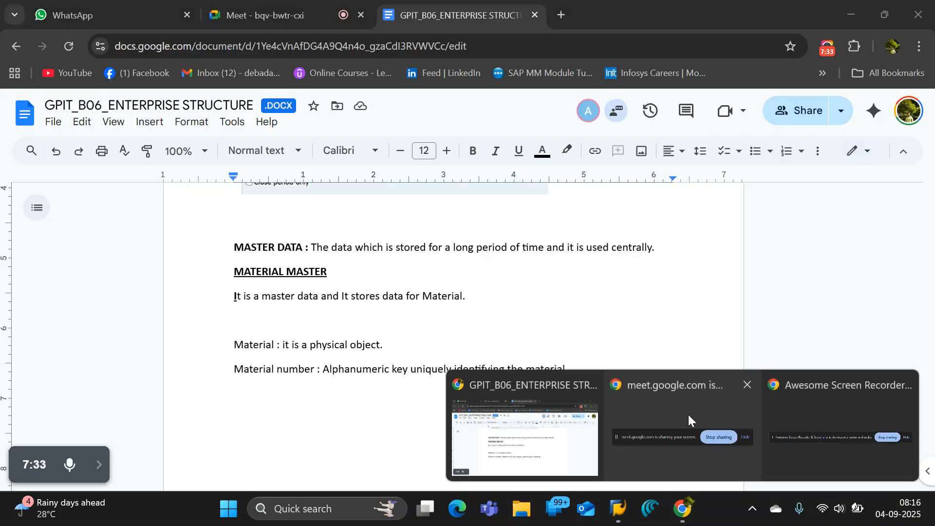
click(687, 415)
click(243, 6)
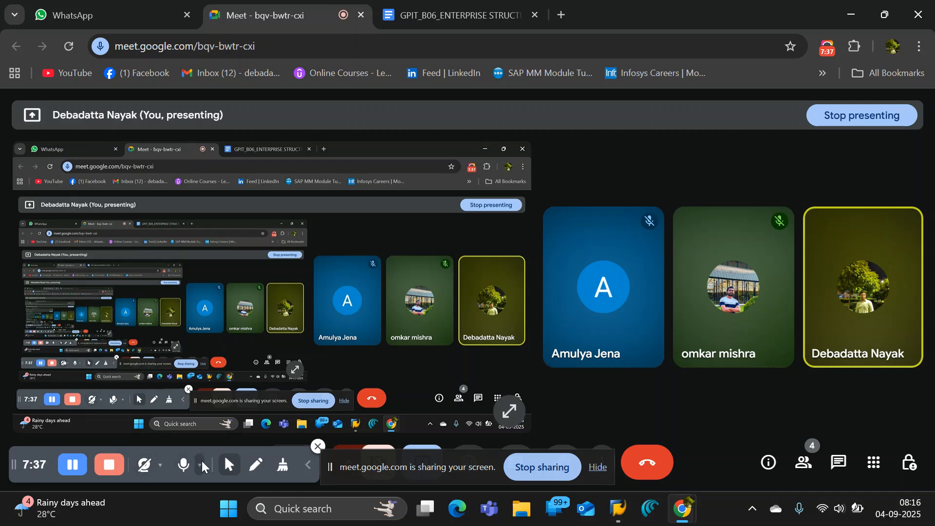
click(596, 468)
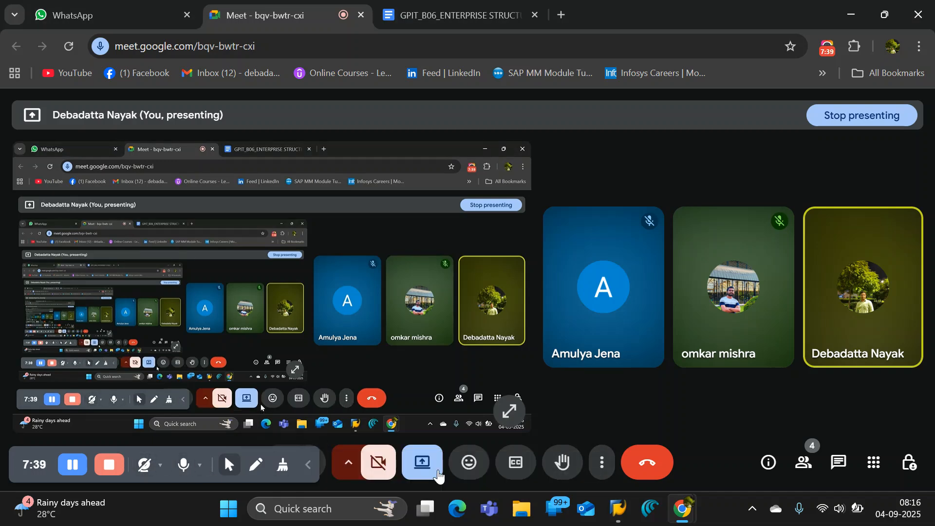
click(851, 16)
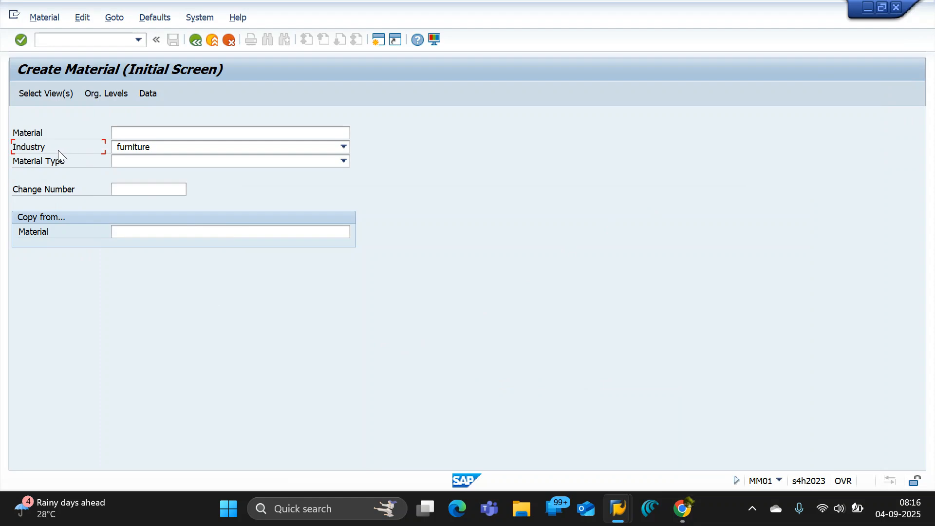
Open the help for the Industry field on the Create Material screen and copy the one-sentence definition.
click(169, 152)
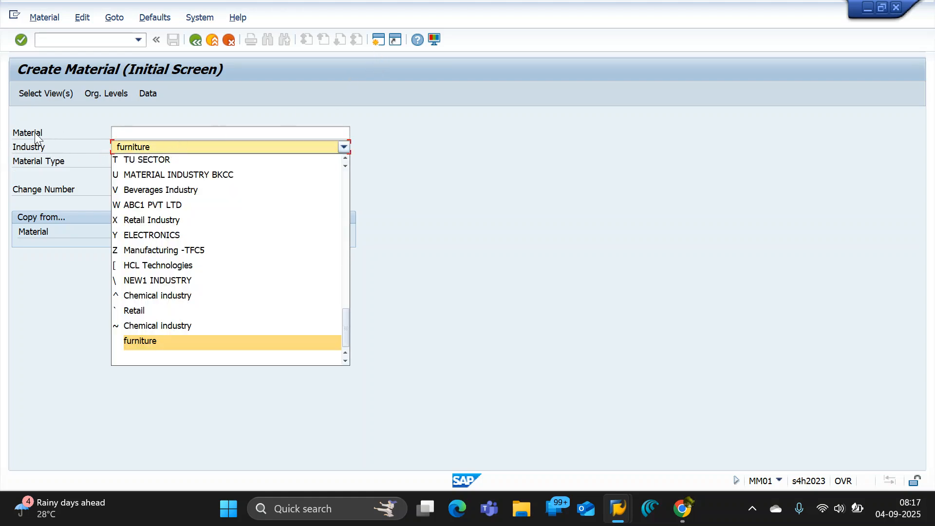
click(413, 42)
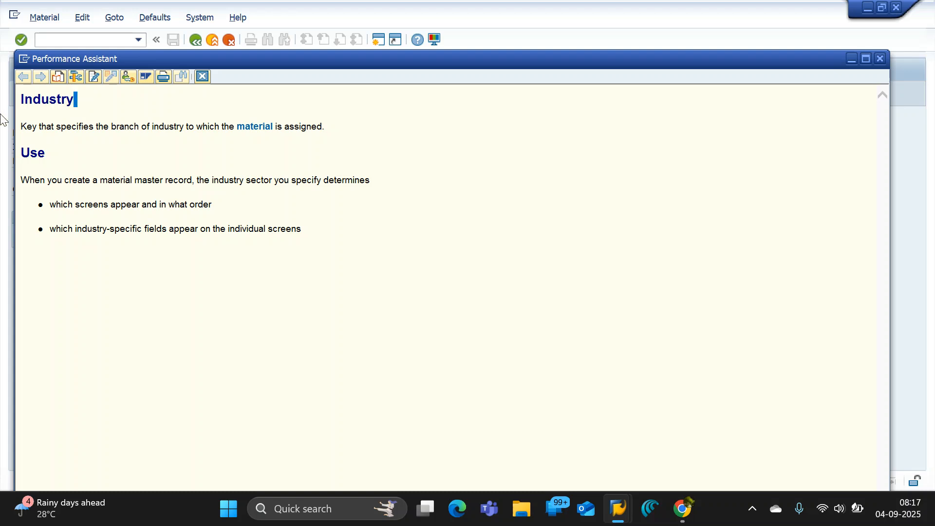
drag(76, 99, 10, 113)
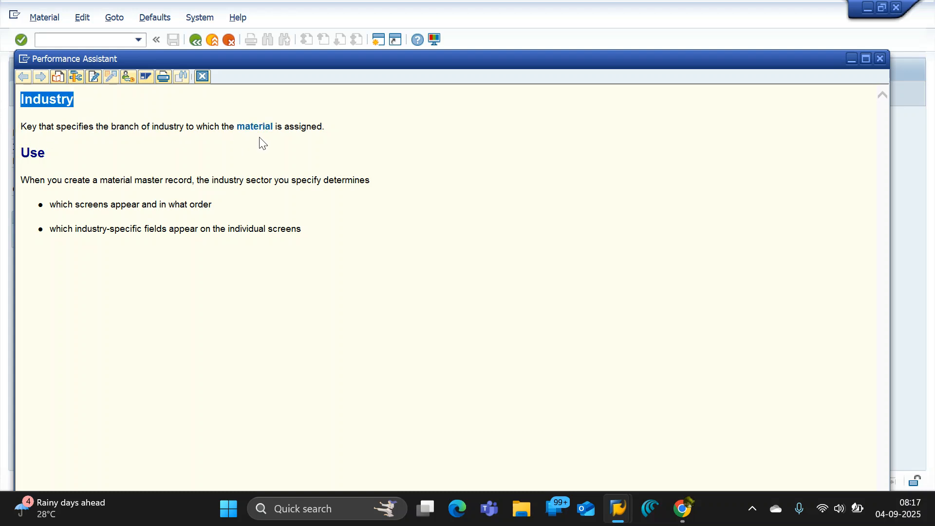
drag(333, 130, 28, 131)
key(ctrl+c)
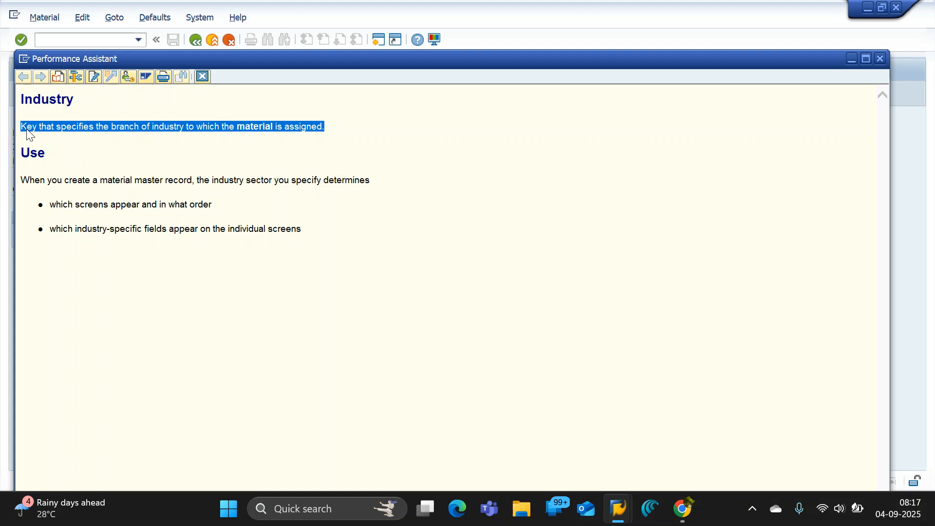
Return to the Google Docs notes and paste the copied Industry definition on a new line below the Material number definition.
key(alt+Tab)
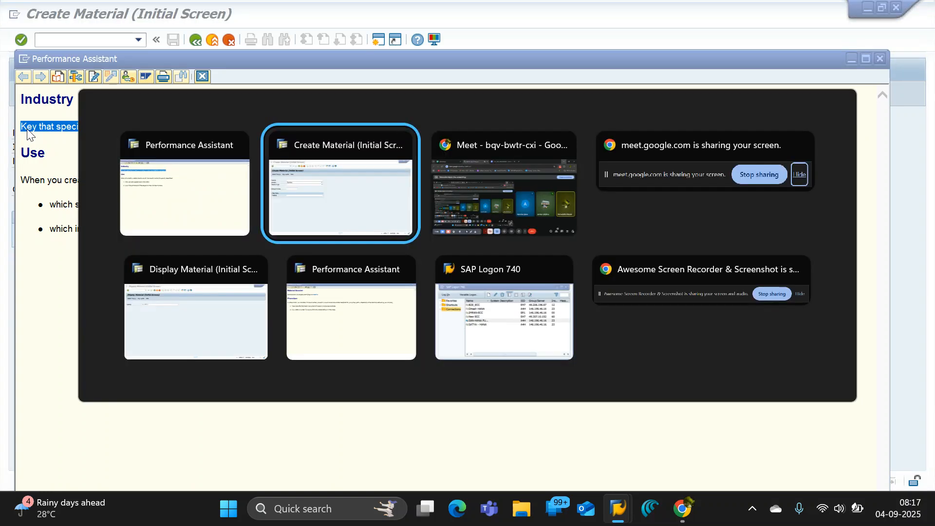
key(alt+Tab)
key(alt+Tab)
key(alt+Tab)
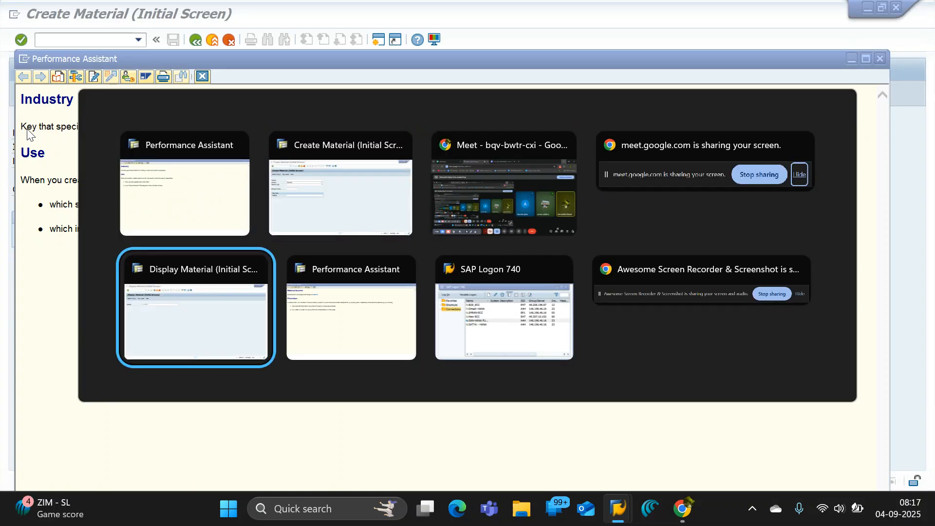
click(469, 168)
click(419, 15)
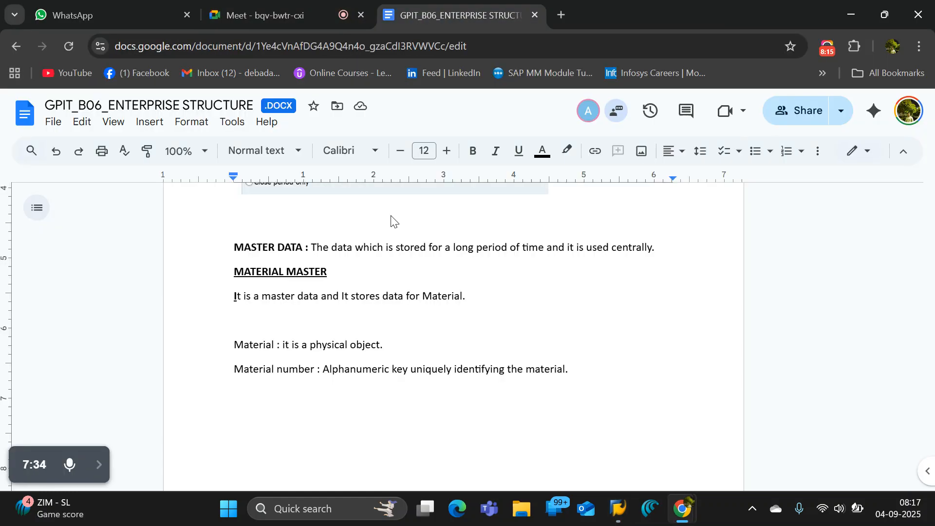
click(392, 394)
click(598, 368)
key(Return)
key(ctrl+v)
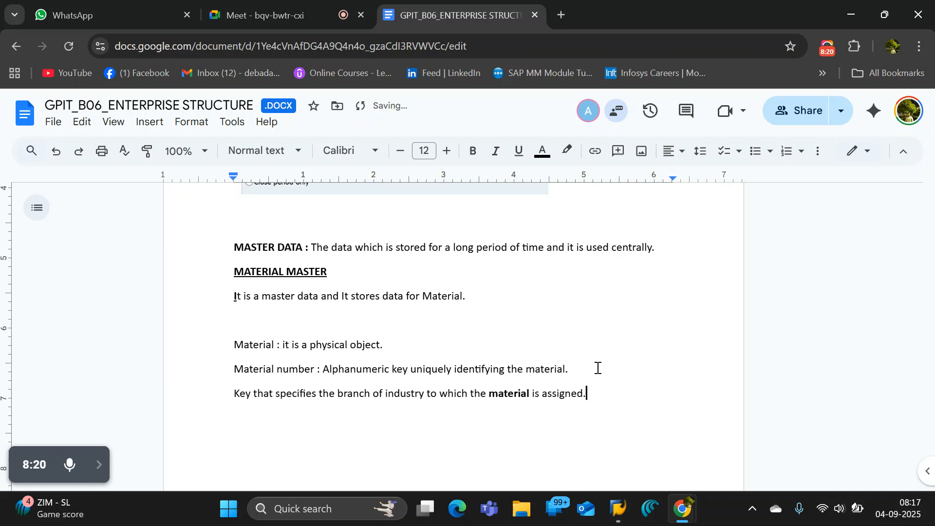
Add the label "Industry:" in front of the pasted definition below the Material number line.
click(234, 393)
text(Indust)
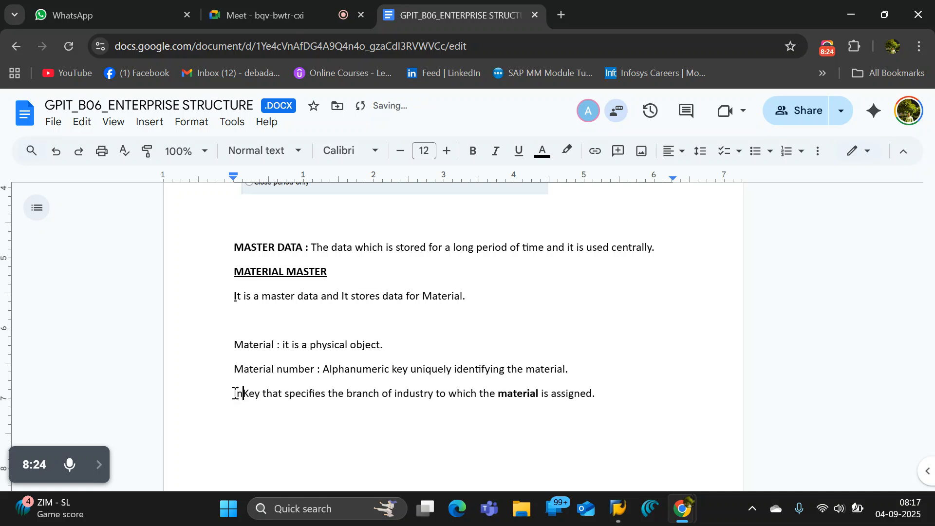
text(ry)
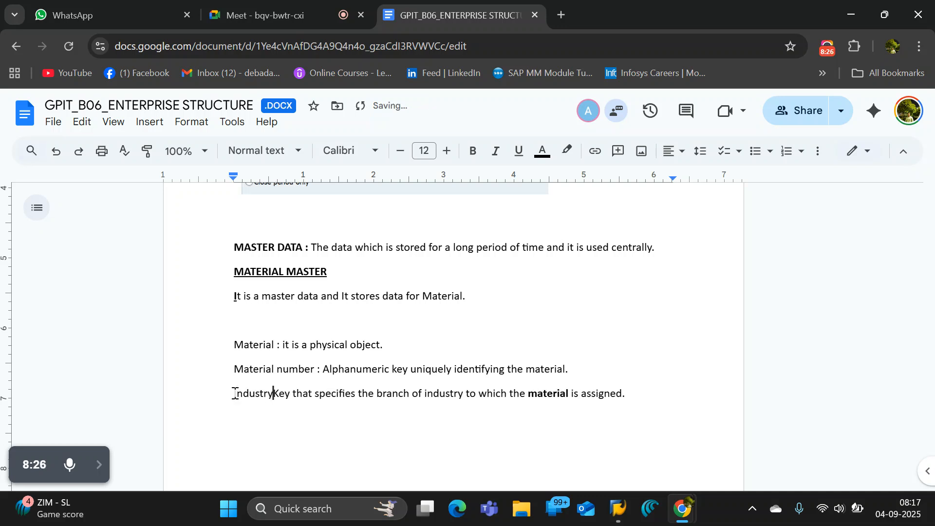
text(:)
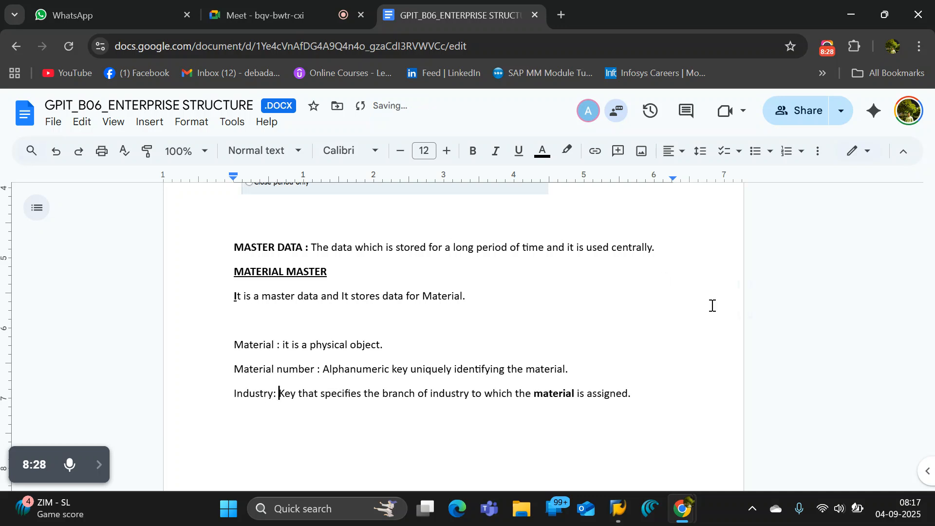
Add a new line below the Industry definition with the examples "EG.: chemical, automobile, telecom etc.".
click(674, 392)
key(Return)
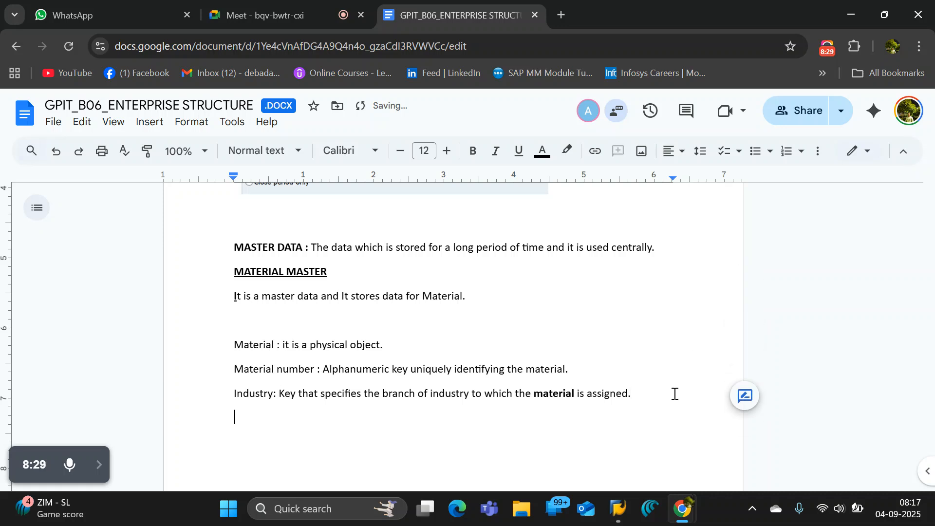
text(EX)
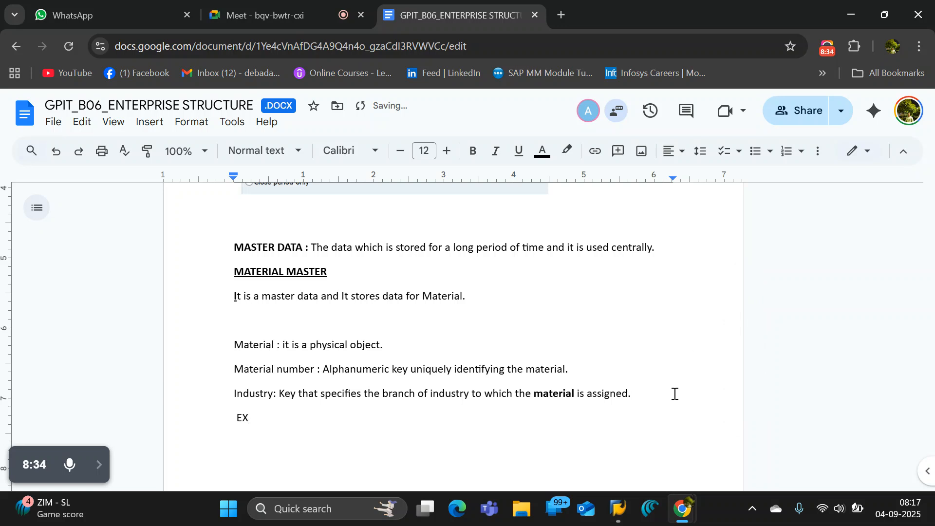
key(BackSpace)
text(G.: chemical, )
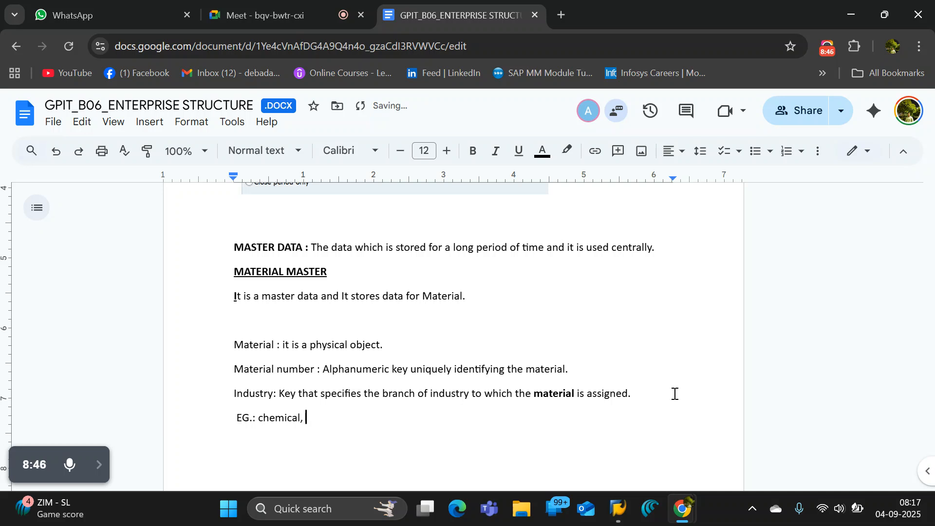
text(automobile)
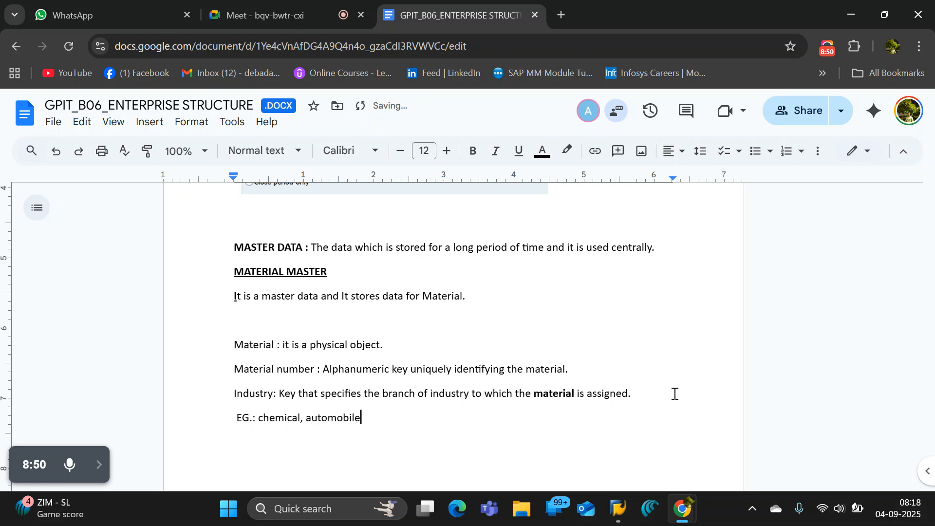
text(, telecom   etc.)
Switch to the Google Meet call, mute and unmute the microphone, and return to the Google Docs notes.
click(294, 14)
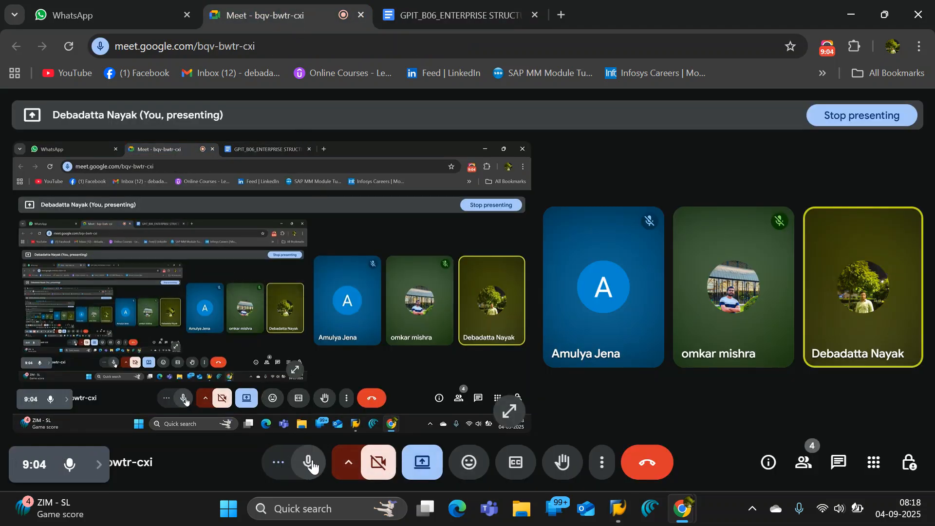
click(312, 468)
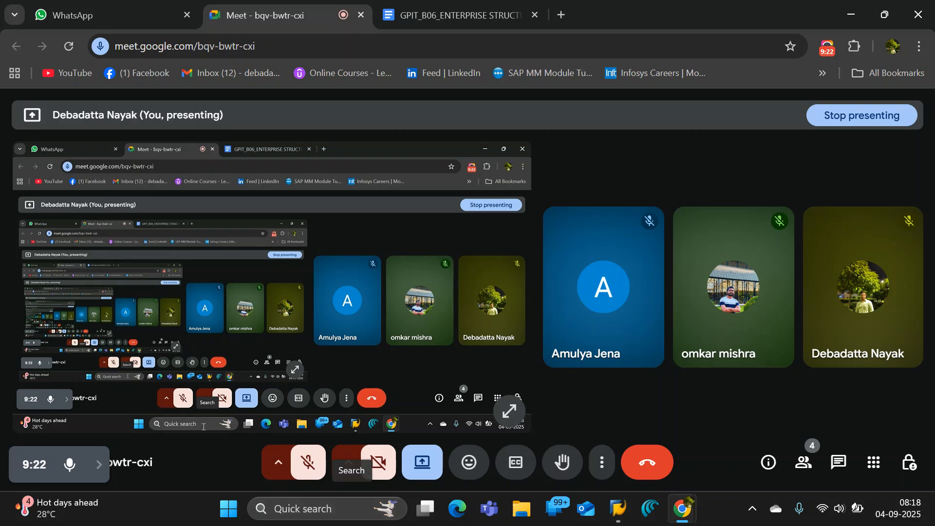
click(292, 468)
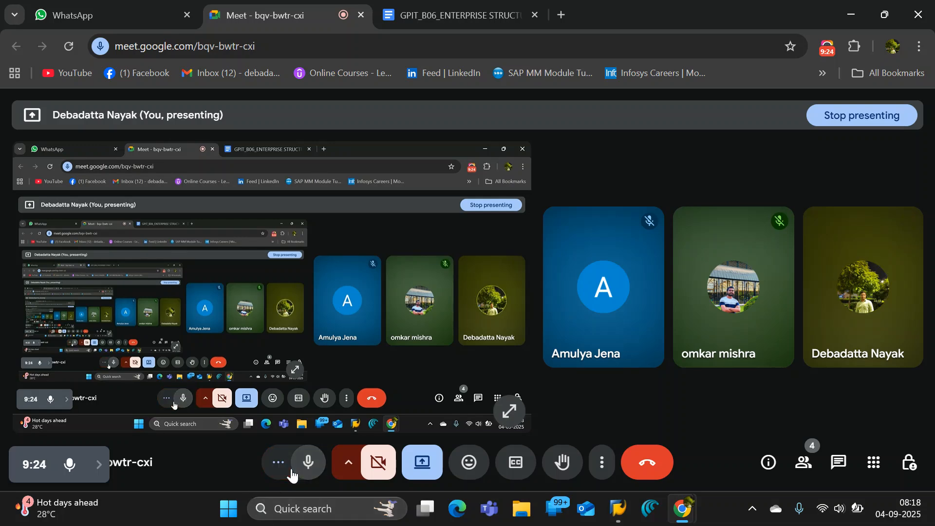
key(alt+Tab)
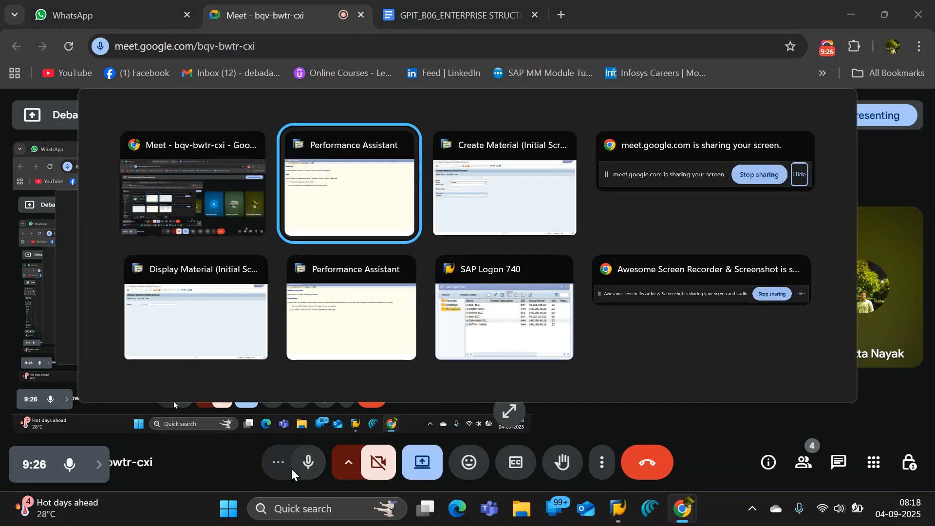
click(458, 12)
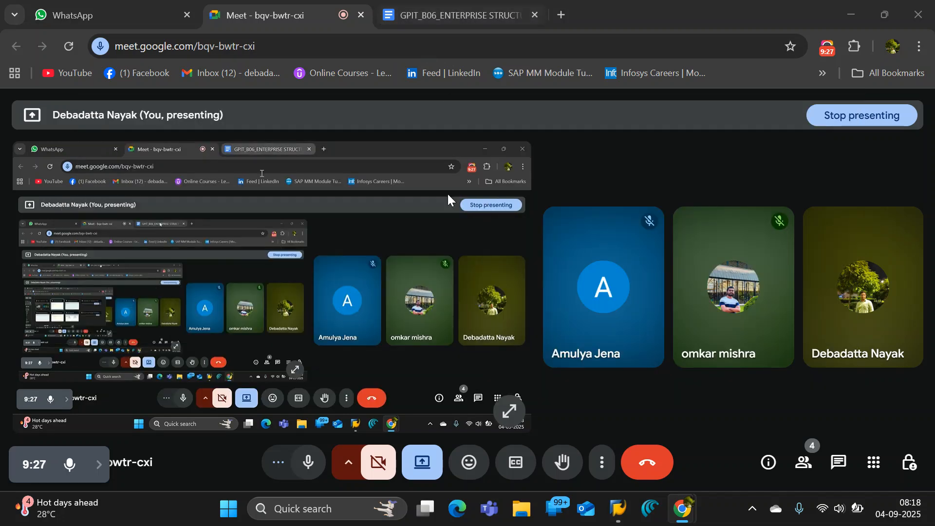
click(486, 17)
Make the labels "Industry" and "Material" bold at the start of their definition lines.
click(232, 397)
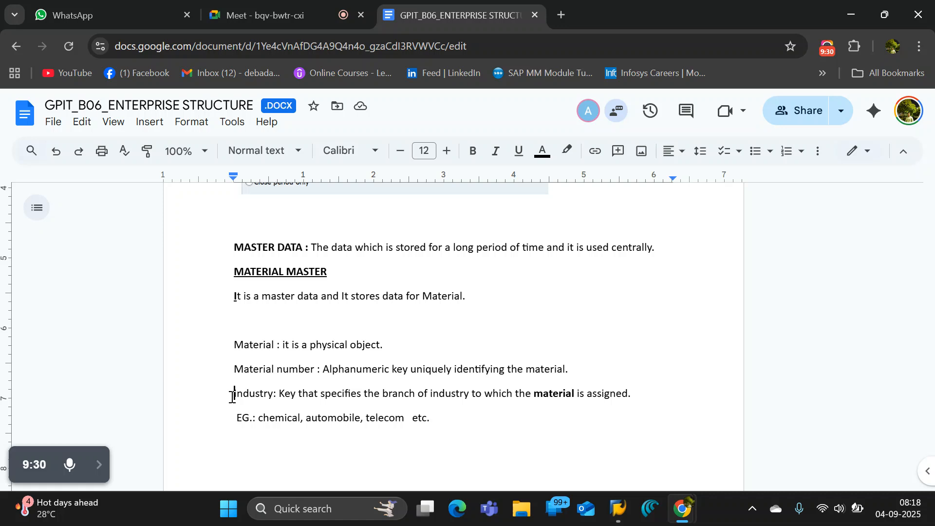
drag(232, 397, 272, 395)
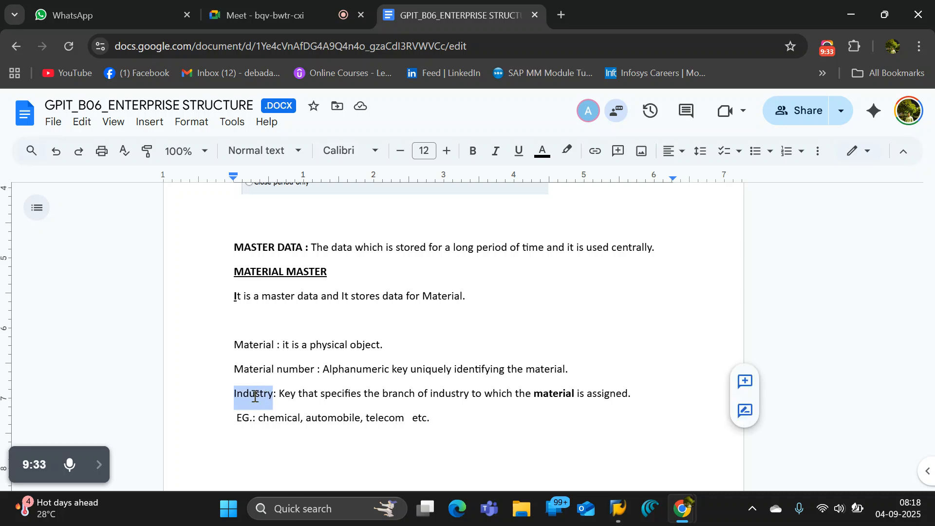
key(ctrl+b)
drag(237, 348, 273, 352)
key(ctrl+b)
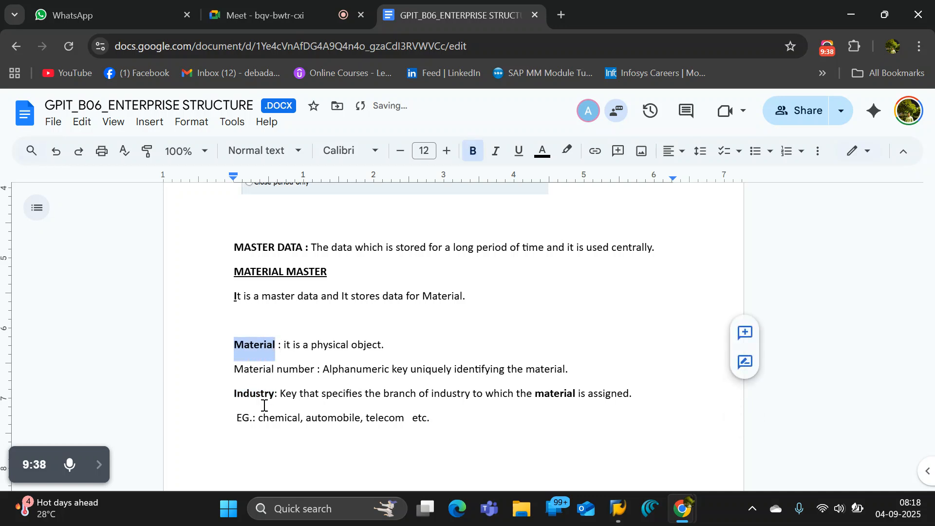
click(279, 396)
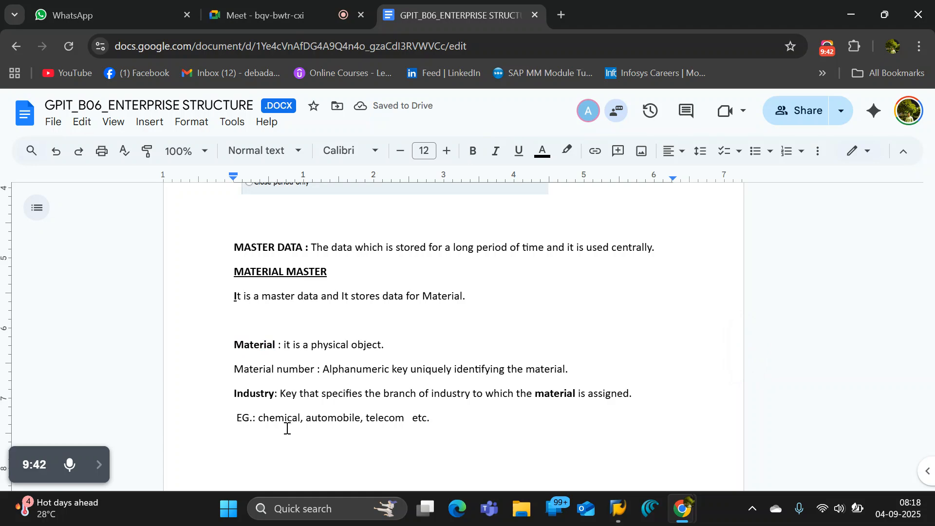
Switch to SAP's Create Material screen and open the help for the Material Type field.
key(alt+Tab)
key(alt+Tab)
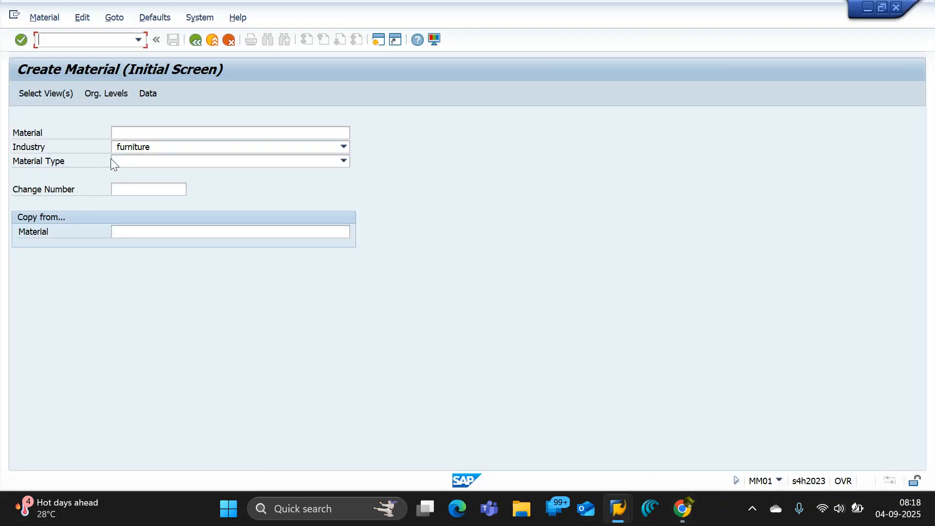
click(61, 164)
click(133, 162)
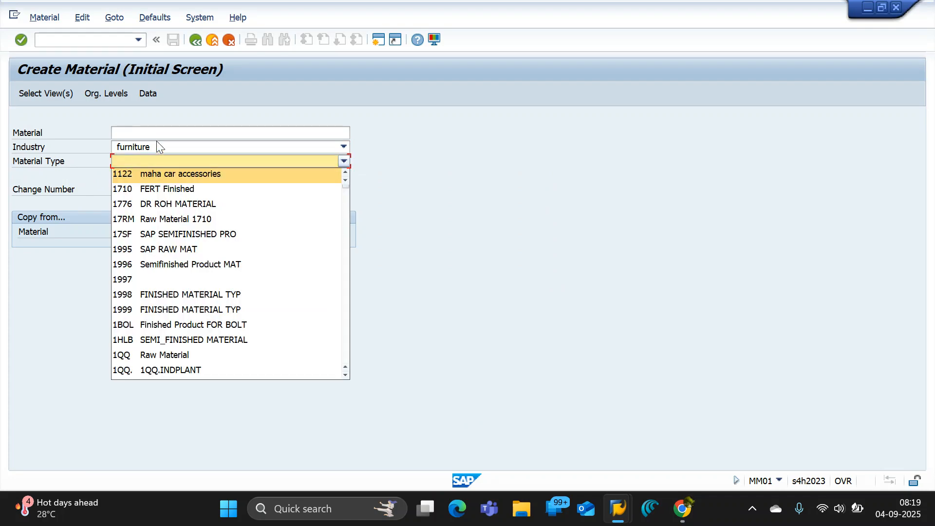
click(460, 80)
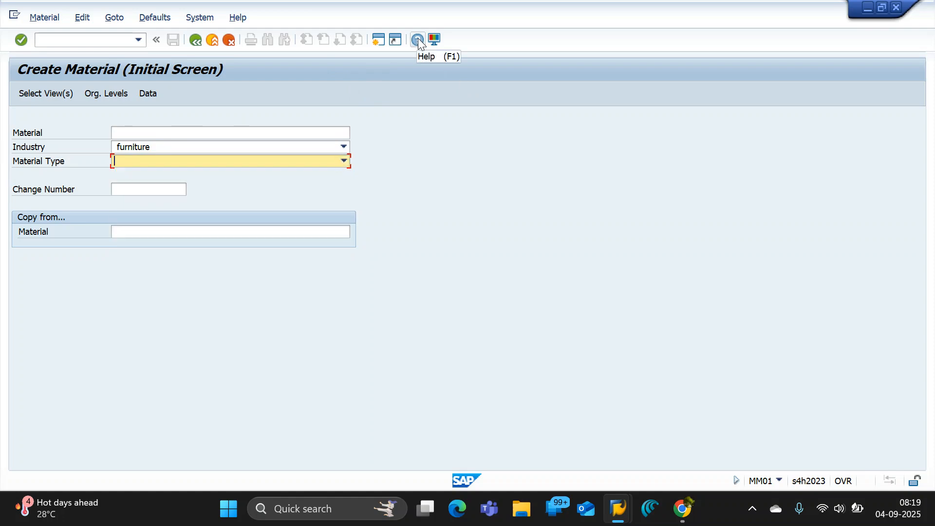
click(418, 40)
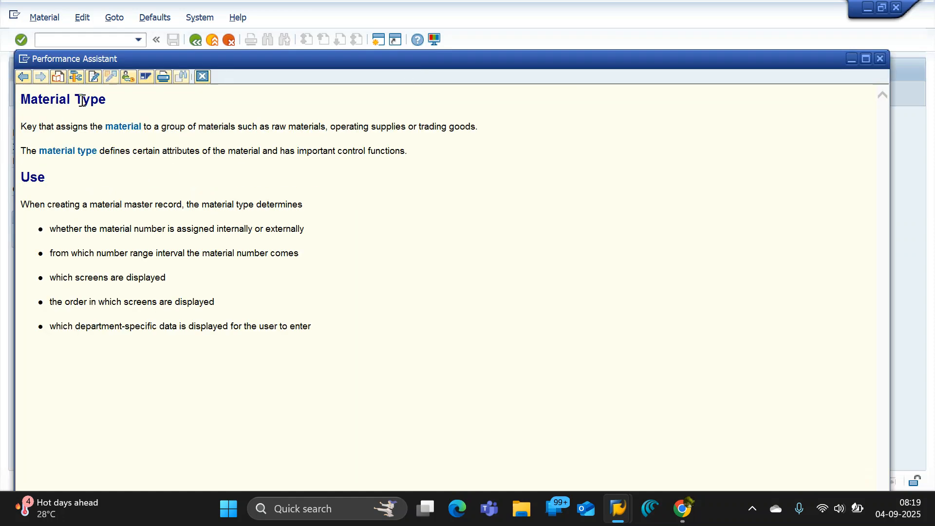
Read the first sentence of the Material Type help and copy its heading "Material Type".
drag(107, 101, 20, 105)
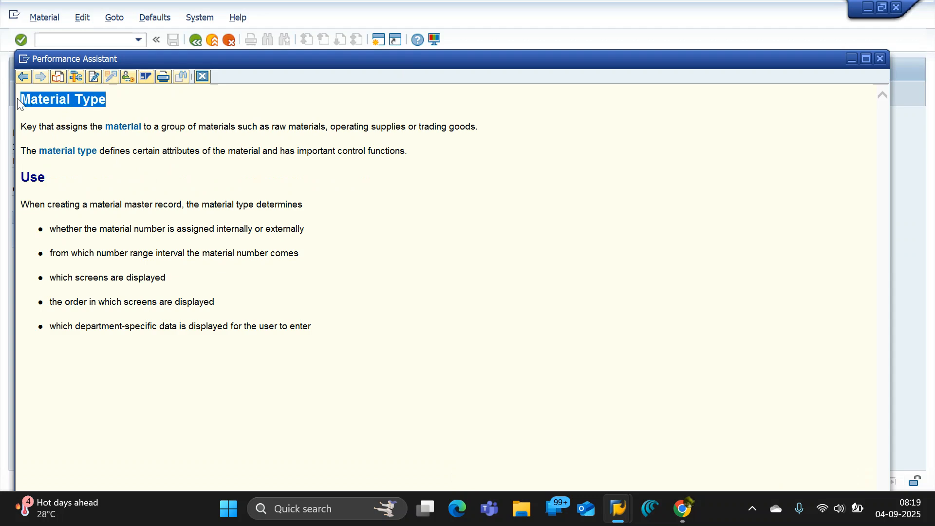
click(25, 135)
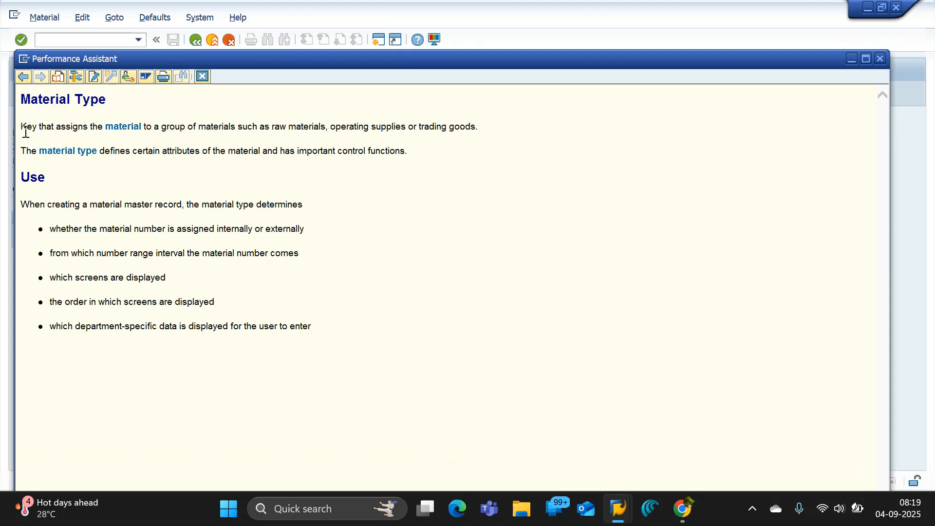
drag(22, 127, 476, 128)
click(347, 134)
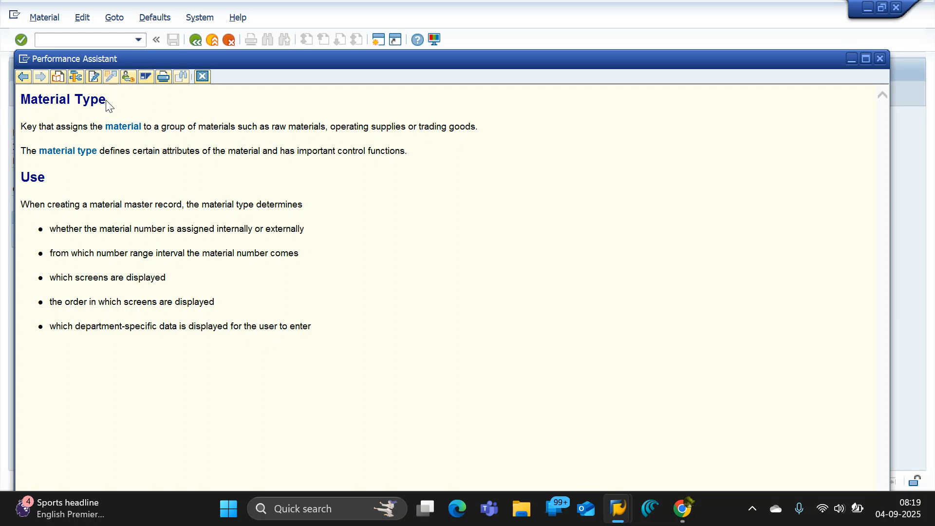
drag(26, 101, 106, 100)
key(ctrl+c)
Return to the Google Docs notes, paste the "Material Type" heading below the industry examples and add a colon after it.
key(alt+Tab)
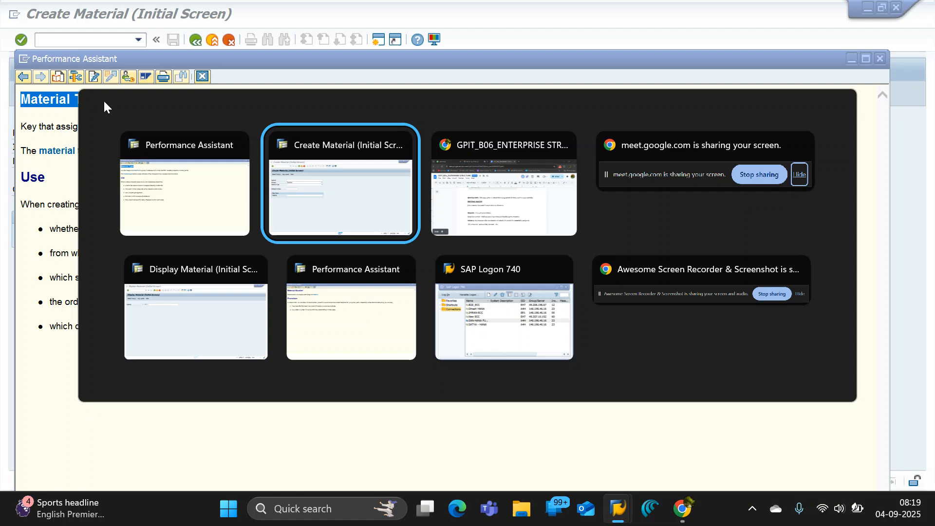
key(alt+Tab)
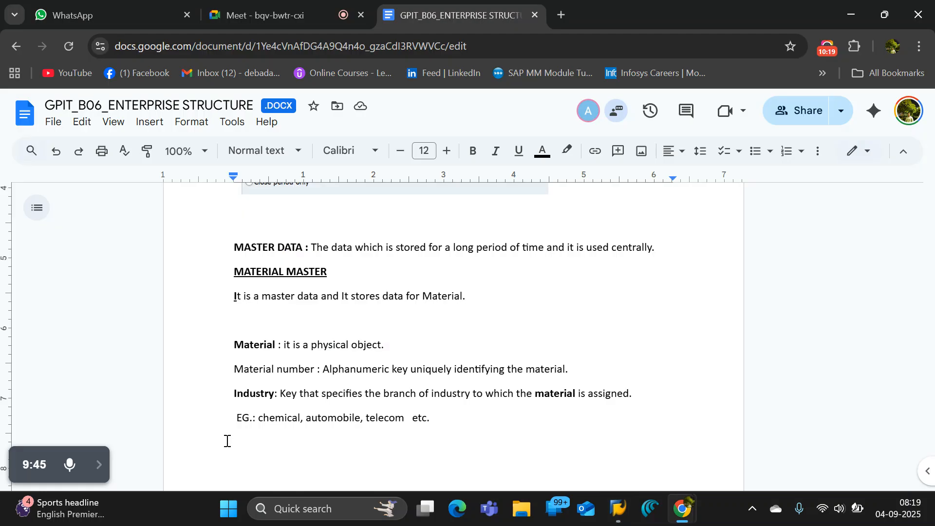
click(453, 418)
key(Return)
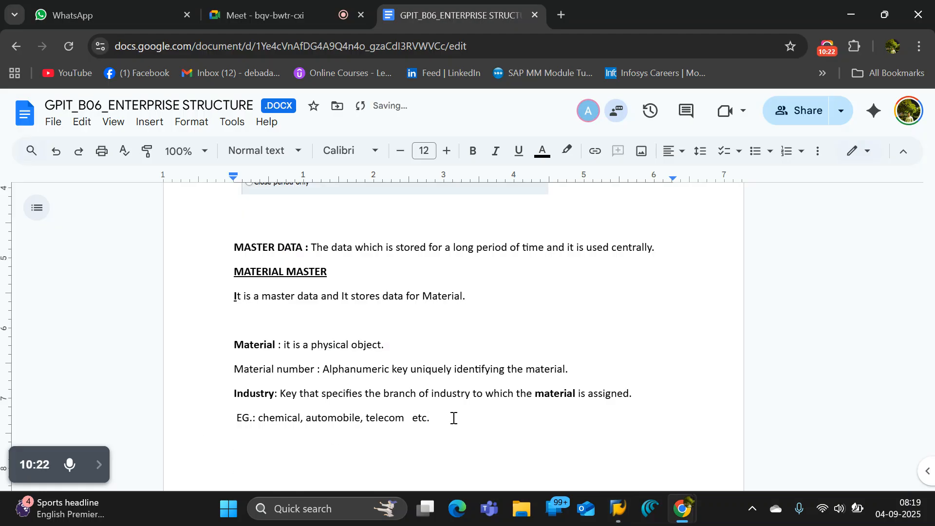
key(ctrl+v)
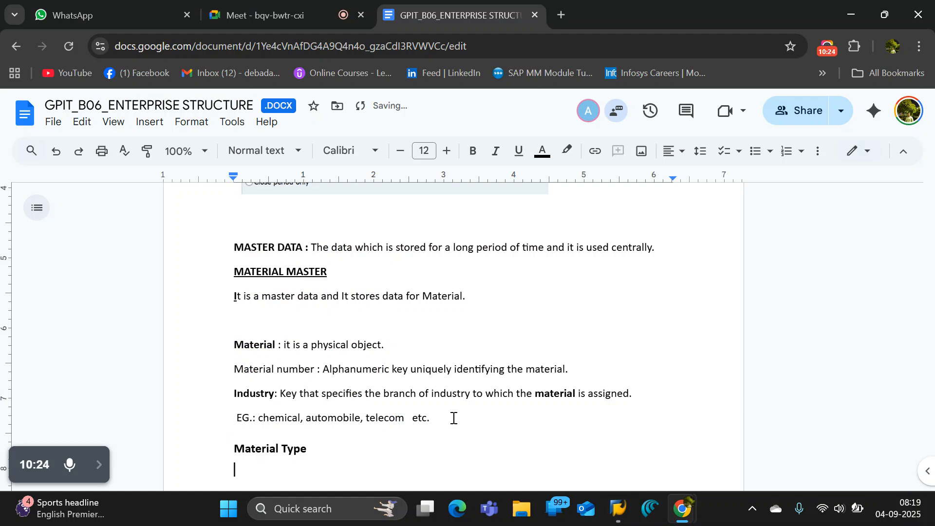
click(372, 452)
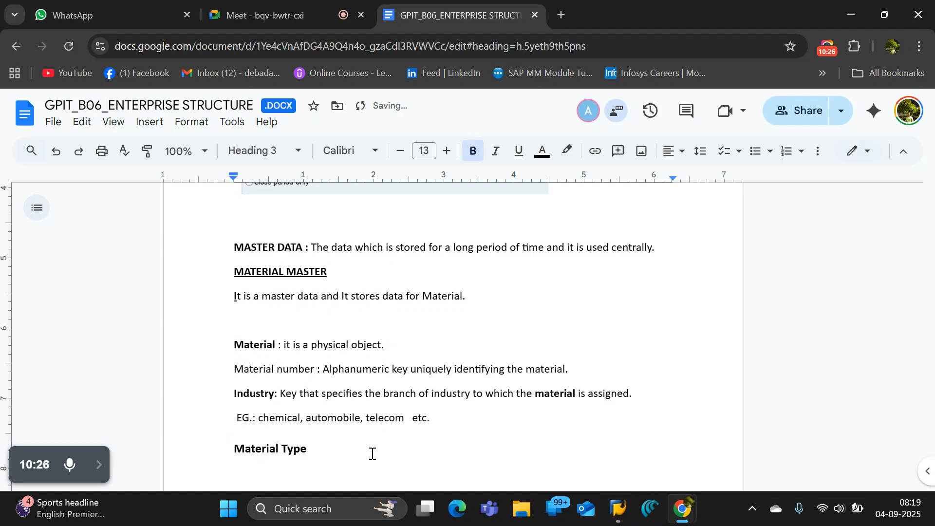
text(:)
Copy the first sentence of SAP's Material Type help and paste it after the "Material Type :" label in the notes.
key(alt+Tab)
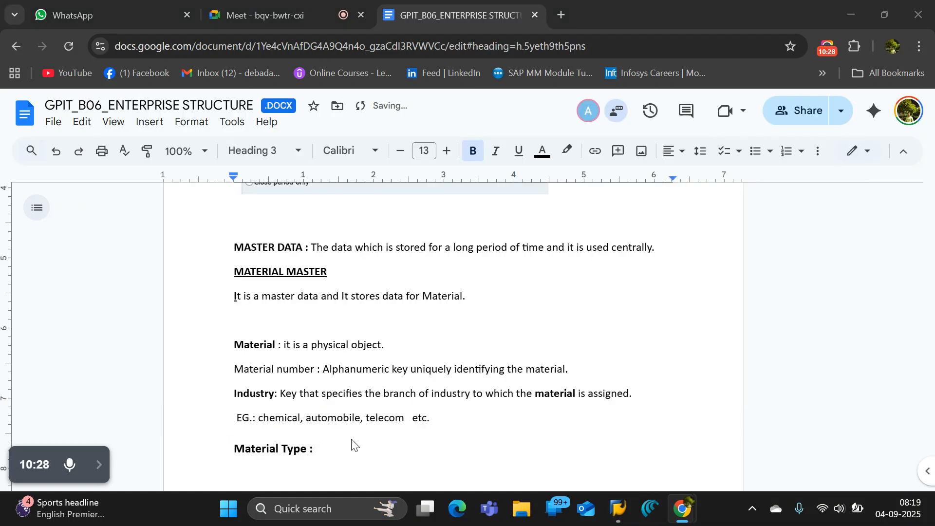
drag(21, 127, 80, 127)
click(322, 182)
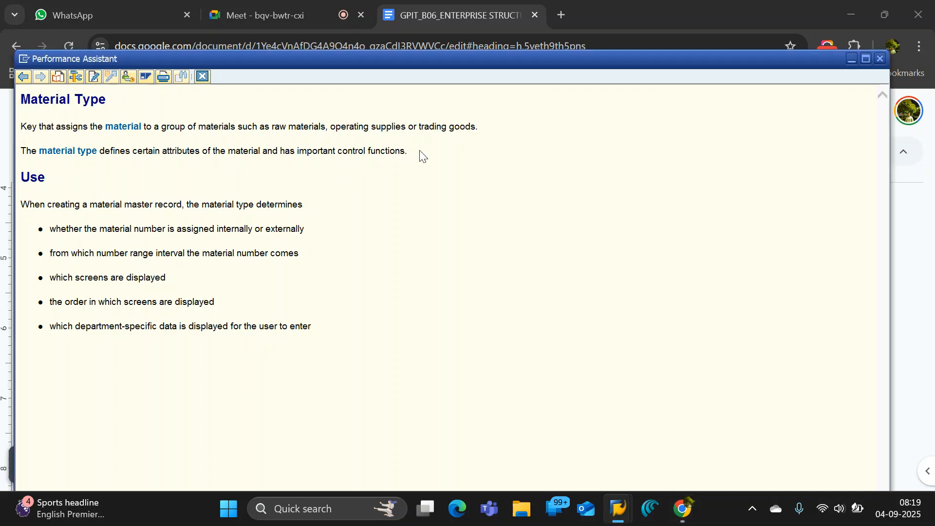
drag(419, 155, 70, 148)
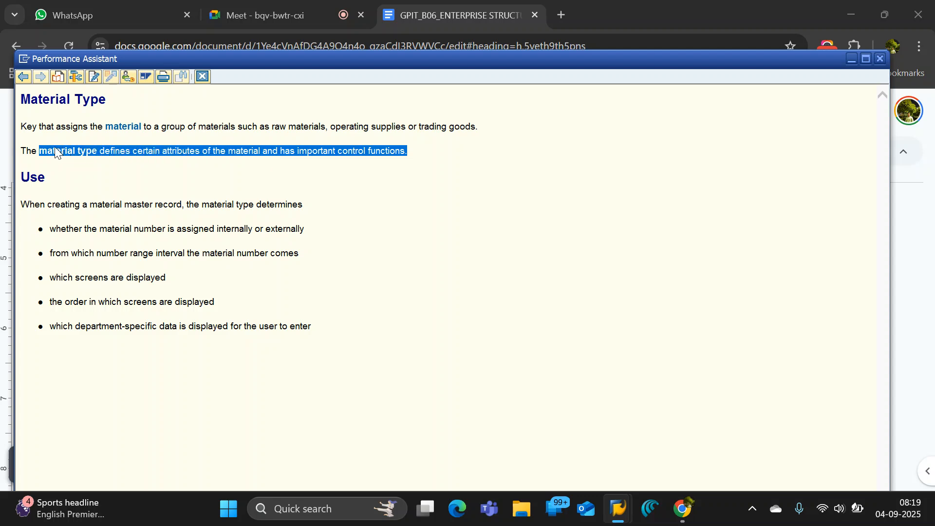
click(98, 162)
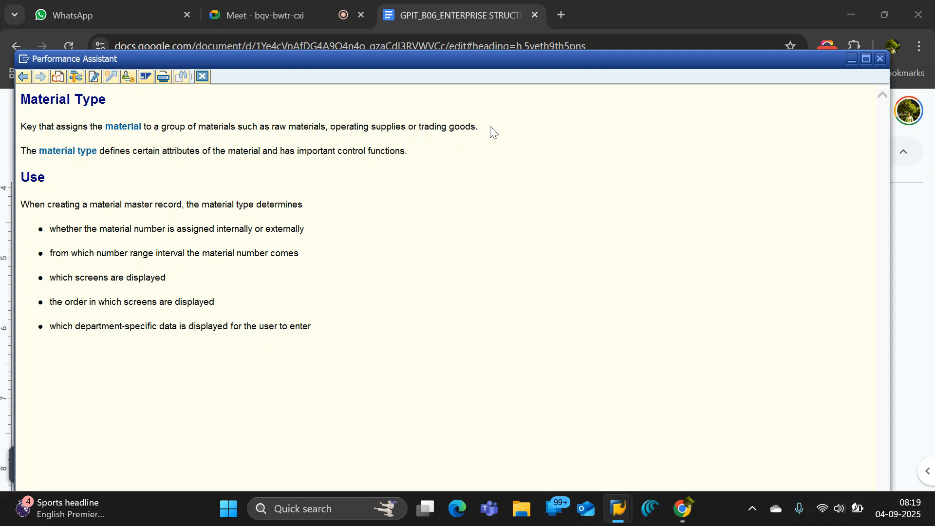
drag(489, 127, 25, 125)
key(ctrl+c)
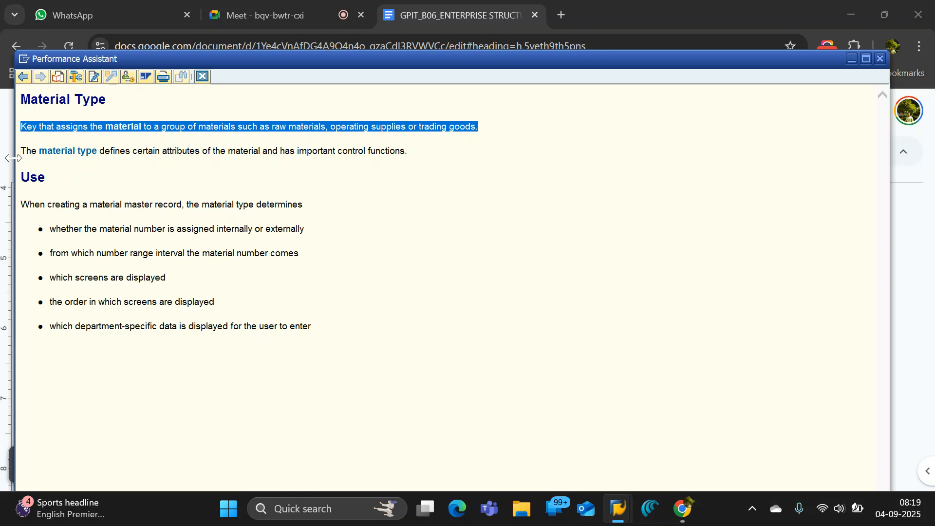
key(alt+Tab)
key(ctrl+v)
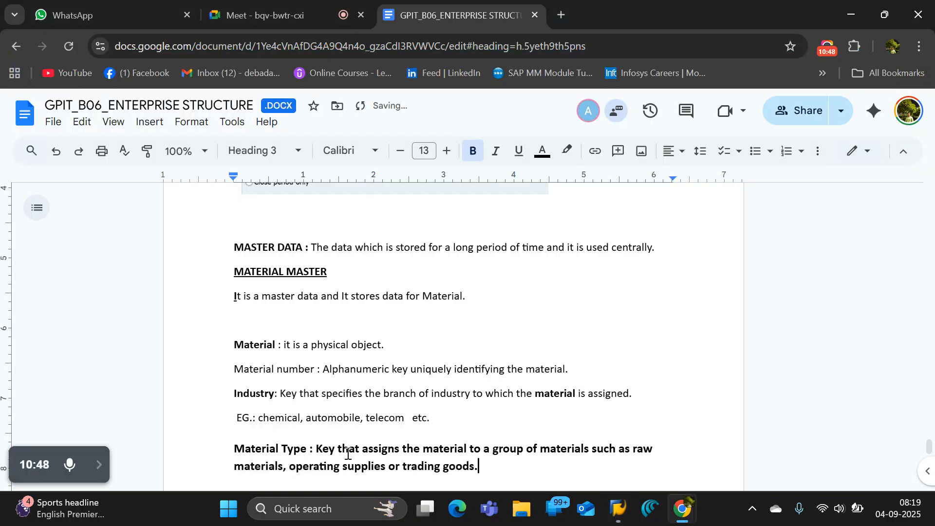
Remove the bold formatting from the definition sentence after the "Material Type :" label.
drag(482, 466, 316, 446)
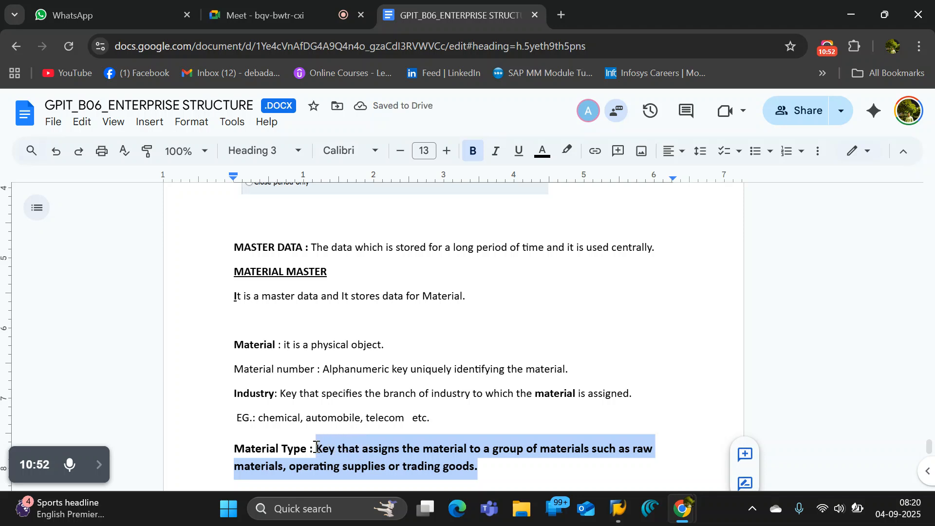
key(ctrl+b)
click(501, 471)
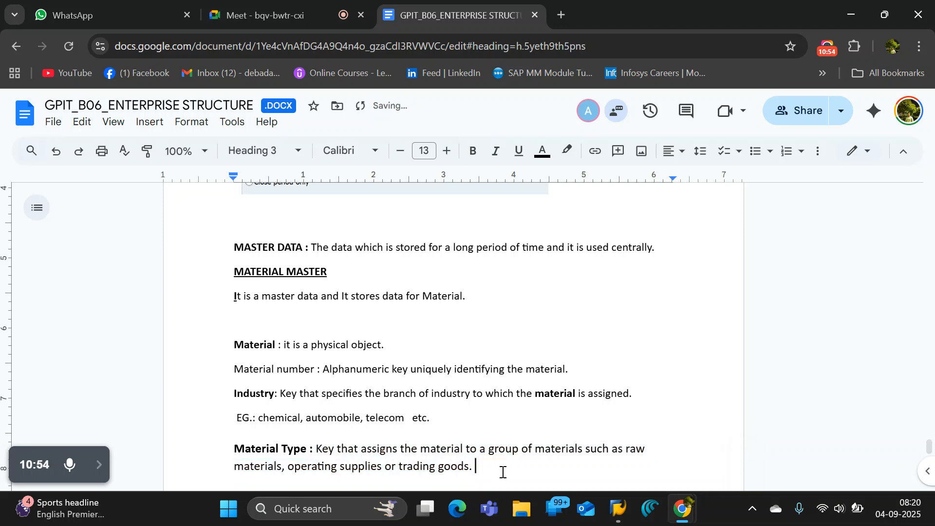
Start an example line below the Material Type definition with the label "EG. :".
key(Return)
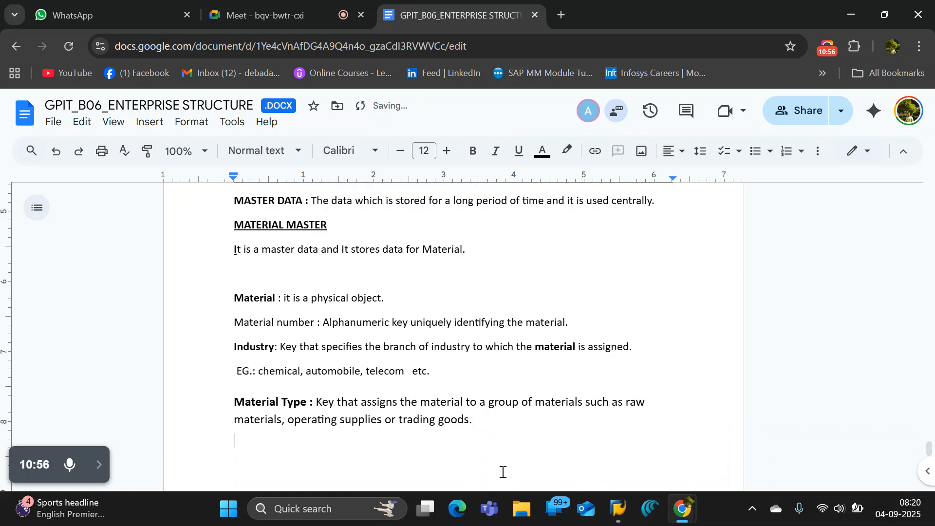
text(EG>)
key(BackSpace)
text(. : )
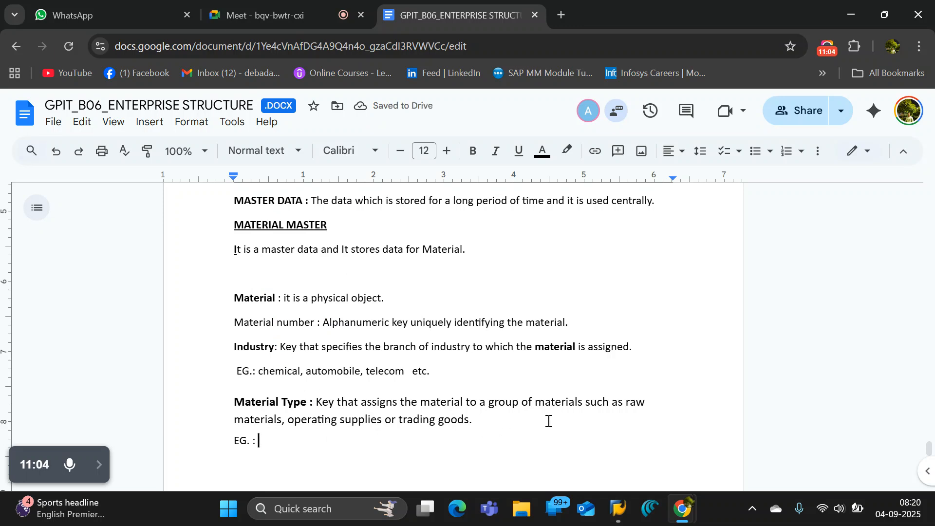
text(Ra)
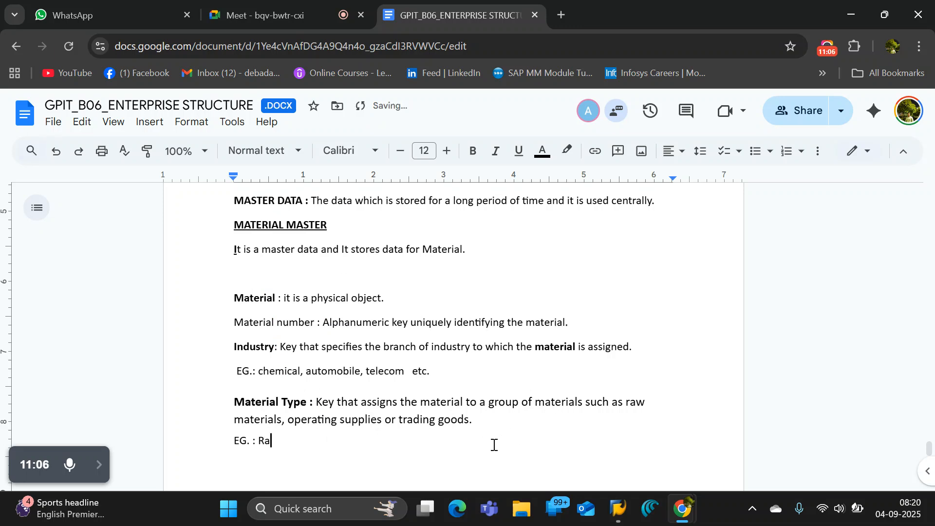
Enter "Raw materials," as the first material type example, correcting any misspelling in it.
key(BackSpace)
text(w materials,)
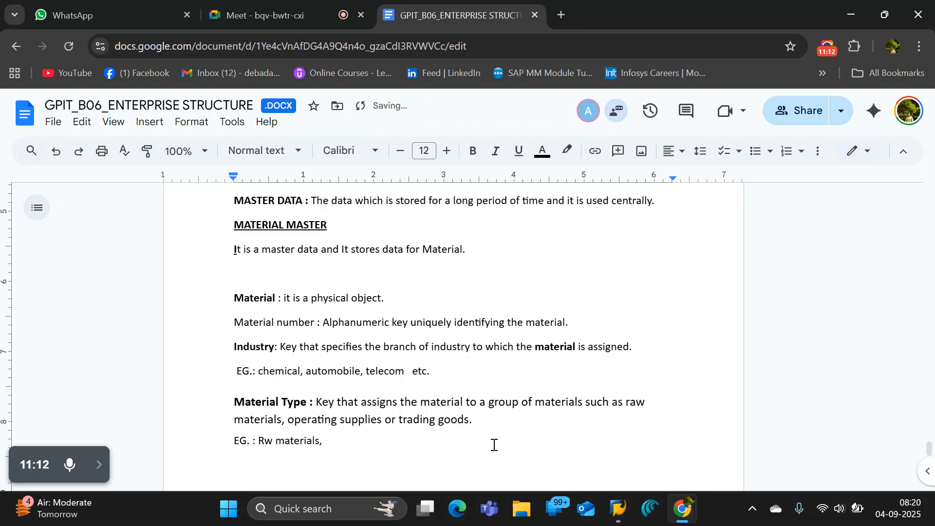
key(Left)
key(Left)
key(Left)
key(Left)
key(Left)
key(Left)
key(Left)
key(Left)
key(Left)
key(Left)
key(Left)
key(Left)
key(Left)
key(Right)
key(Right)
key(Right)
text(a)
click(355, 444)
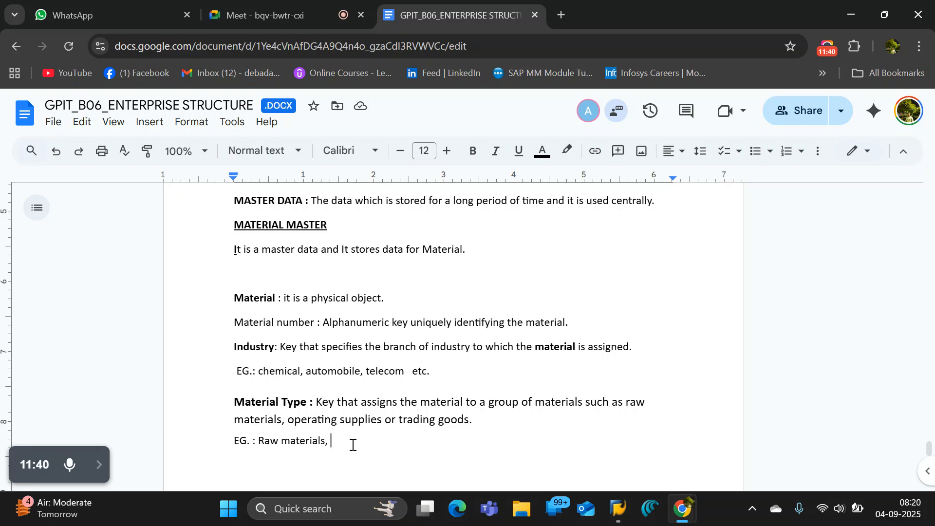
Continue the material type examples with "Finished Good, Semi finished product,".
text(Finished Good)
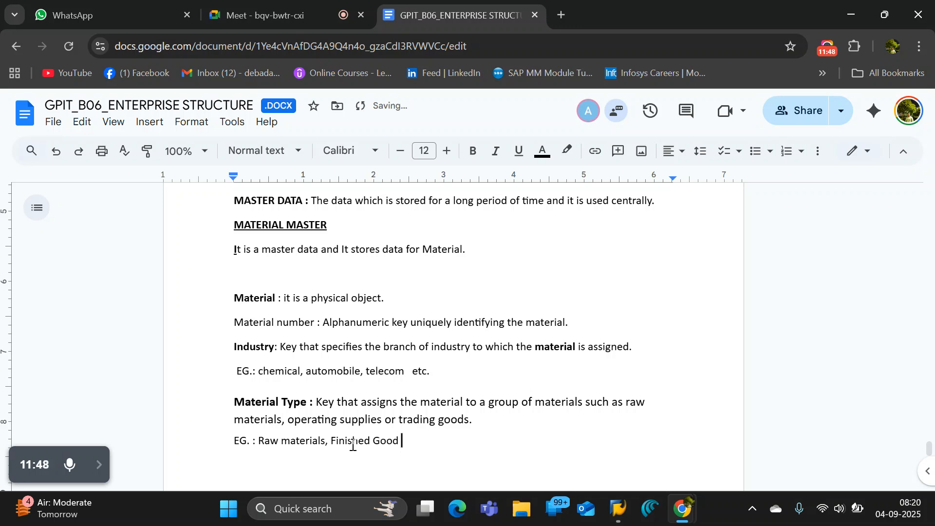
key(BackSpace)
text(, )
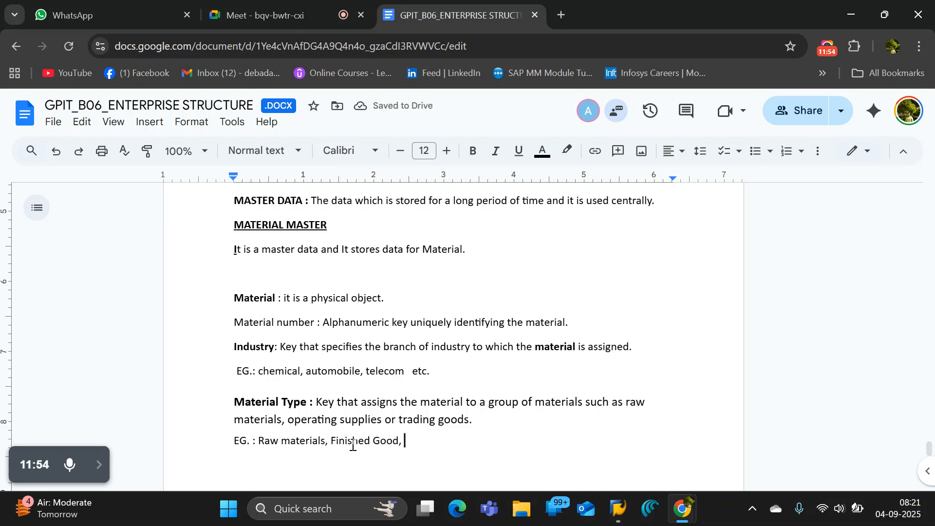
text(Se)
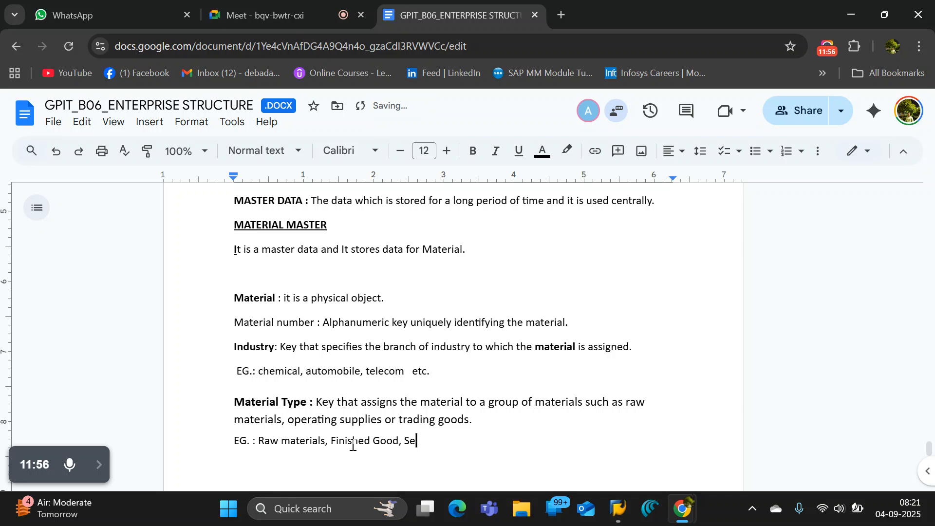
text(mi finished p)
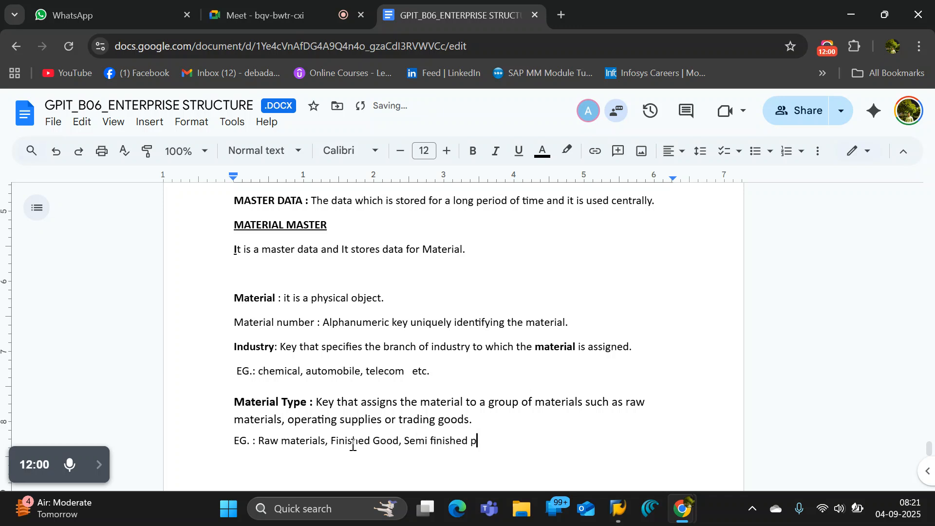
text(roduct,)
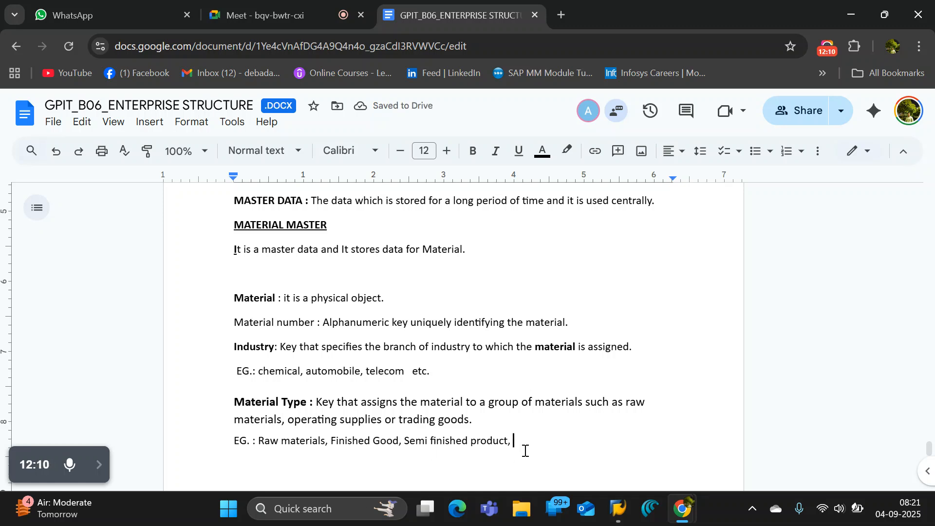
Complete the example line with "Pipeline product ( gas, electricity, diesel)".
text(Pl)
key(BackSpace)
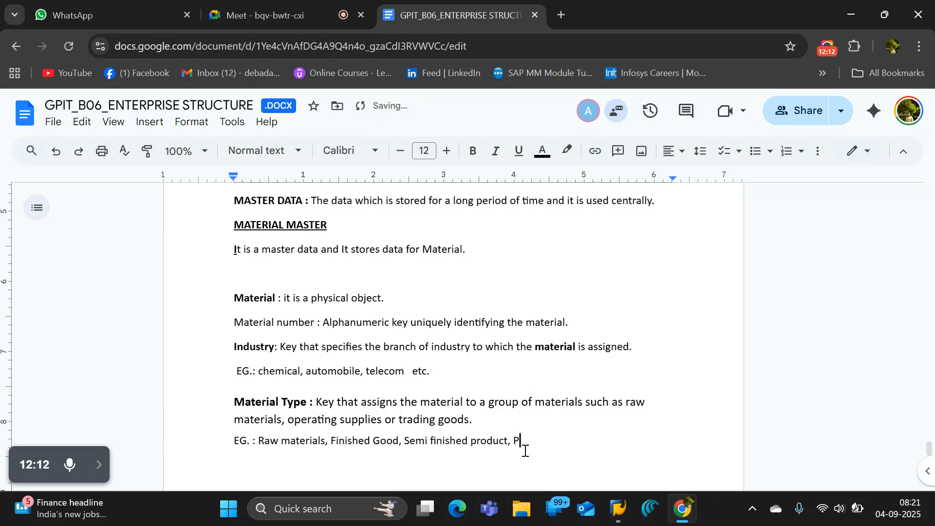
text(ipeline product ( gas, electri)
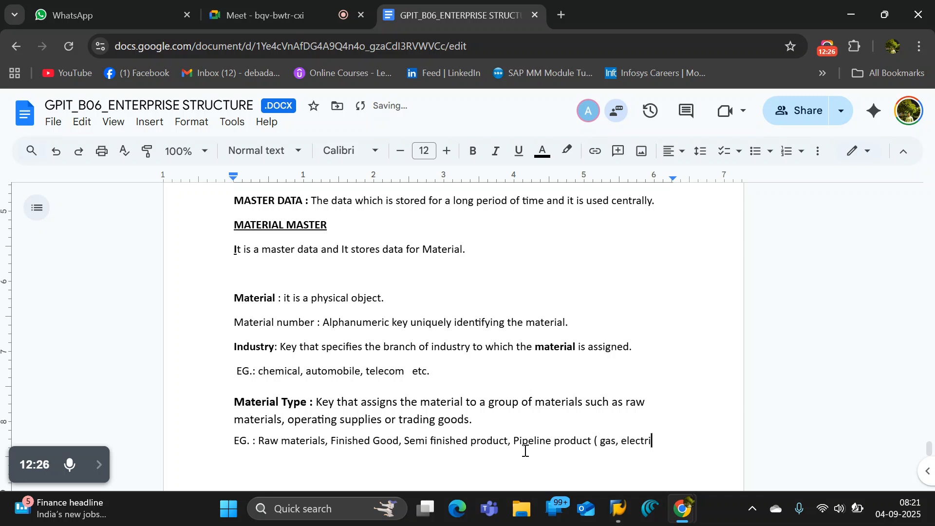
text(city,)
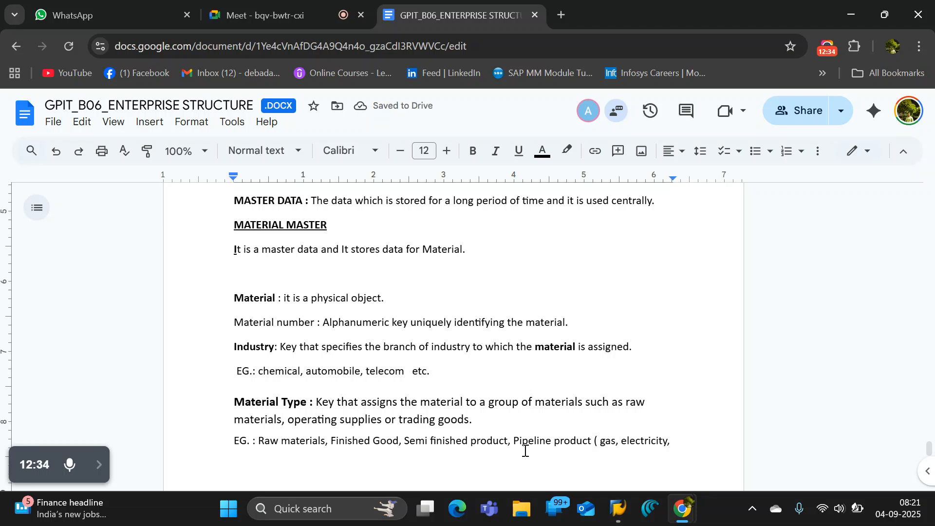
text( diesel)
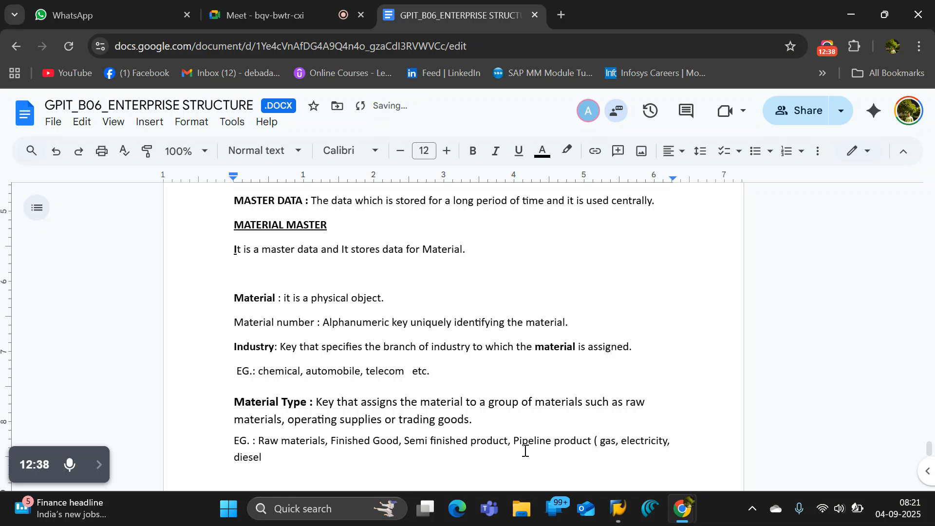
text())
Leave a blank line below the examples and add the material type code entry "ROH : Raw material".
key(Return)
key(Return)
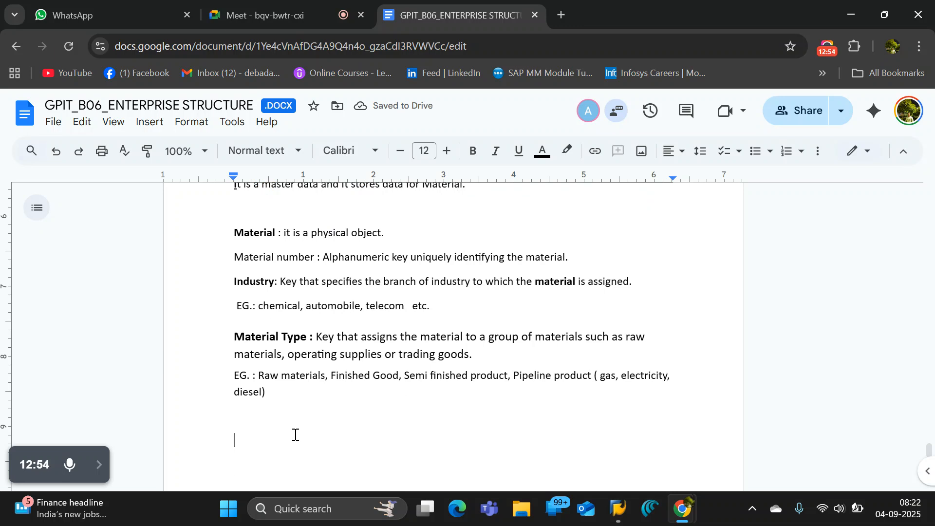
text(RO)
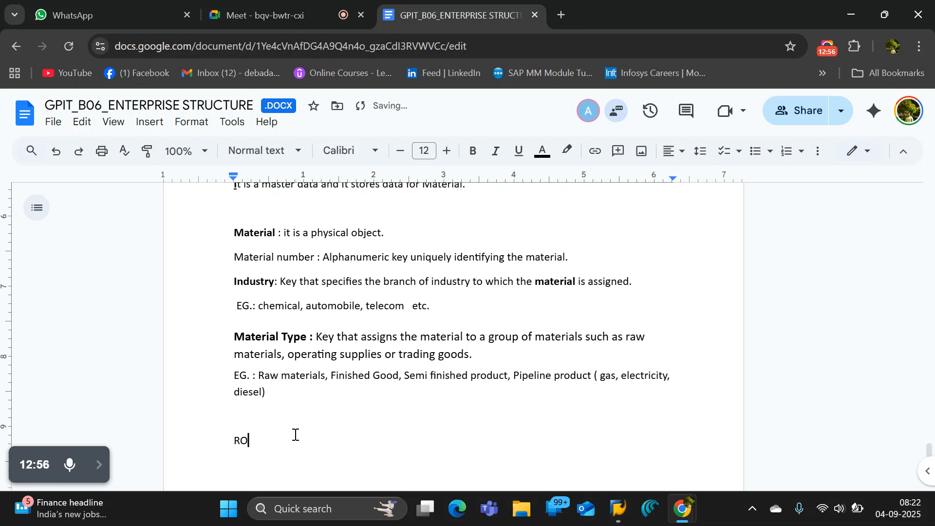
text(H : Raw material)
Add the entry "FERT: finished product" on a new line below the ROH entry.
key(Return)
text(FERT)
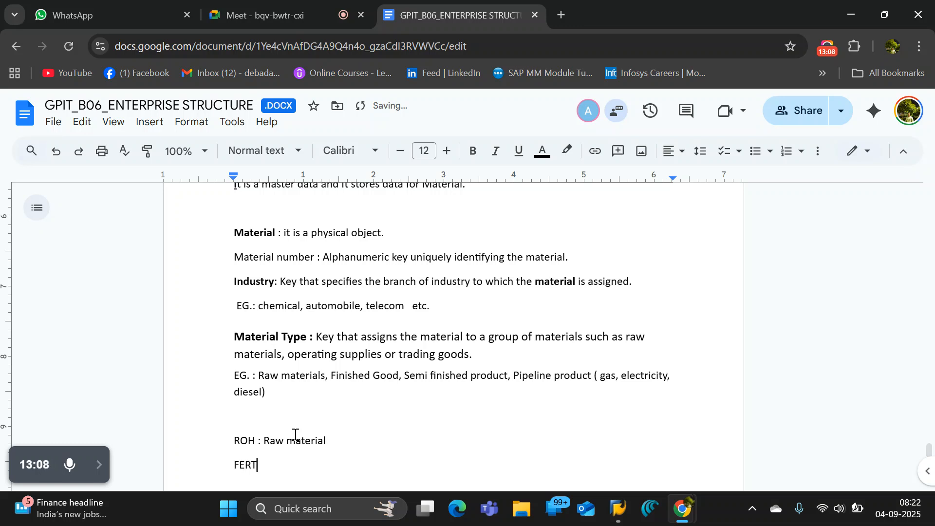
text(: finished pr)
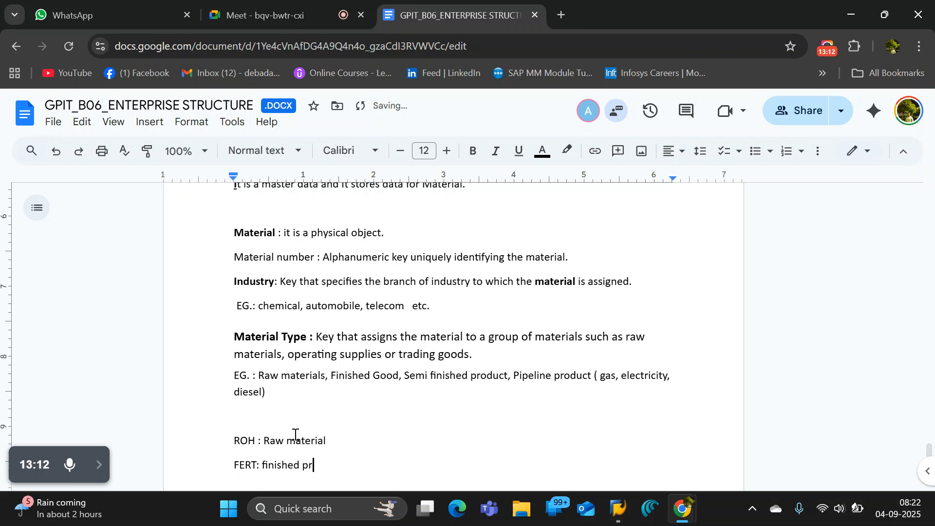
text(oduct)
Add the entry "PIPE: pipeline material" on a new line below the FERT entry.
key(ctrl+Return)
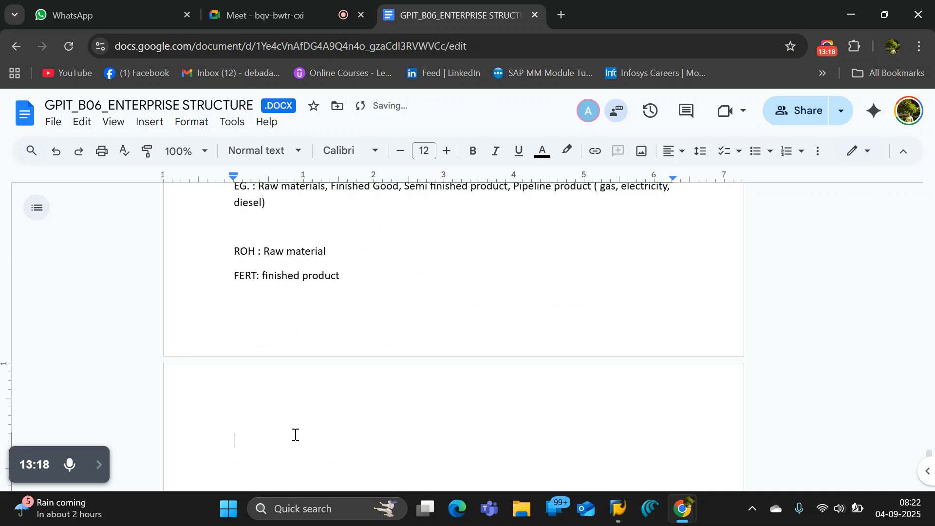
text(PIPE: pipel)
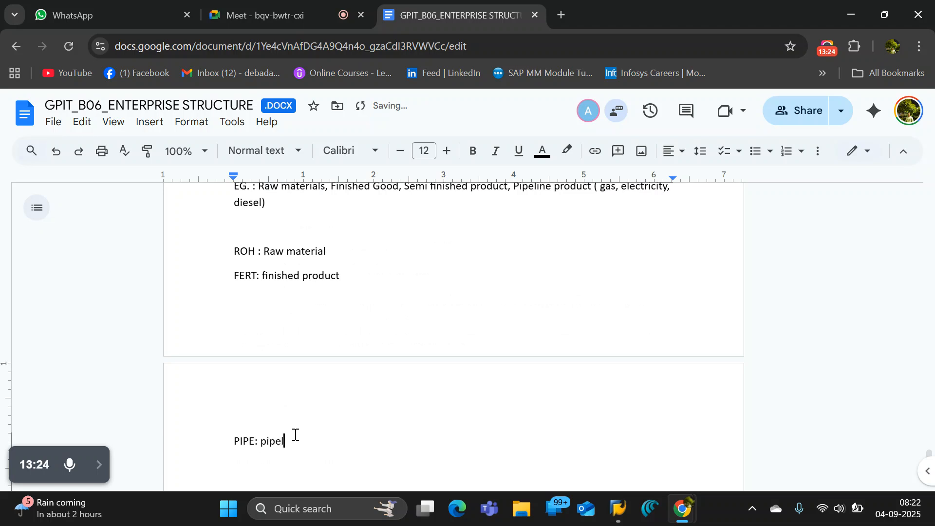
text(ine produ)
key(BackSpace)
key(BackSpace)
key(BackSpace)
key(BackSpace)
key(BackSpace)
text(material)
Switch to SAP's Create Material screen and look through the available material types.
key(alt+Tab)
key(alt+Tab)
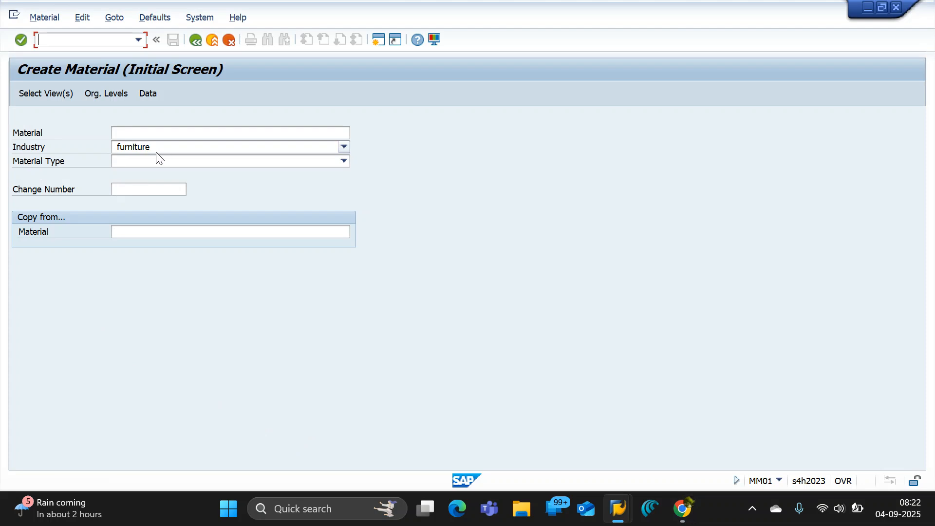
click(344, 161)
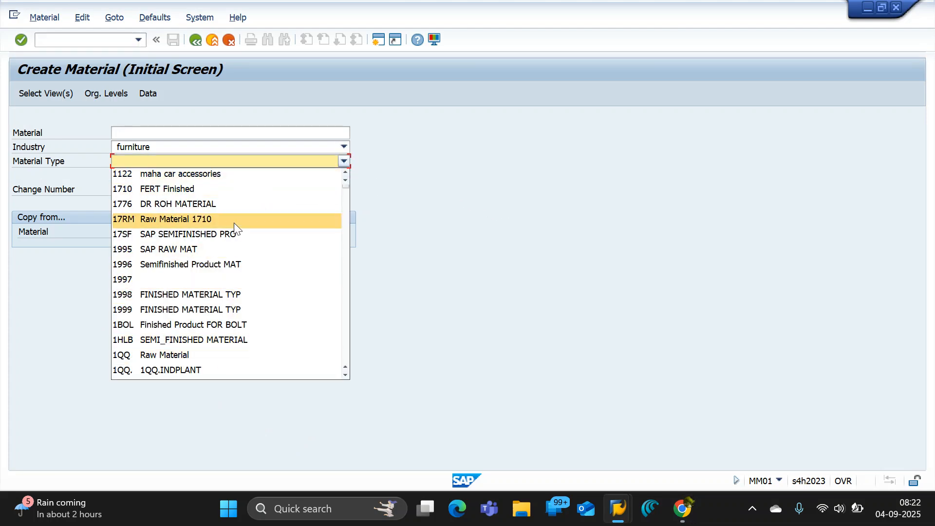
scroll(257, 288, down, 5)
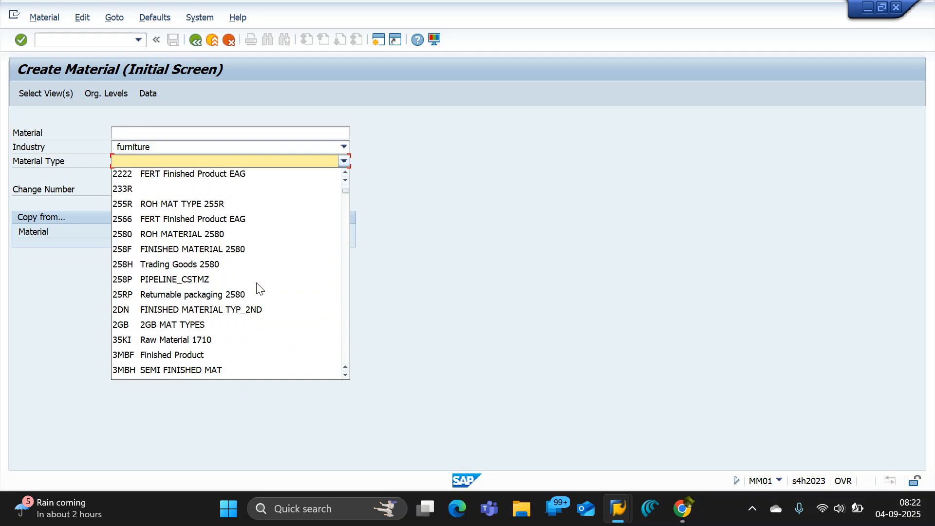
scroll(256, 288, down, 5)
scroll(257, 288, down, 15)
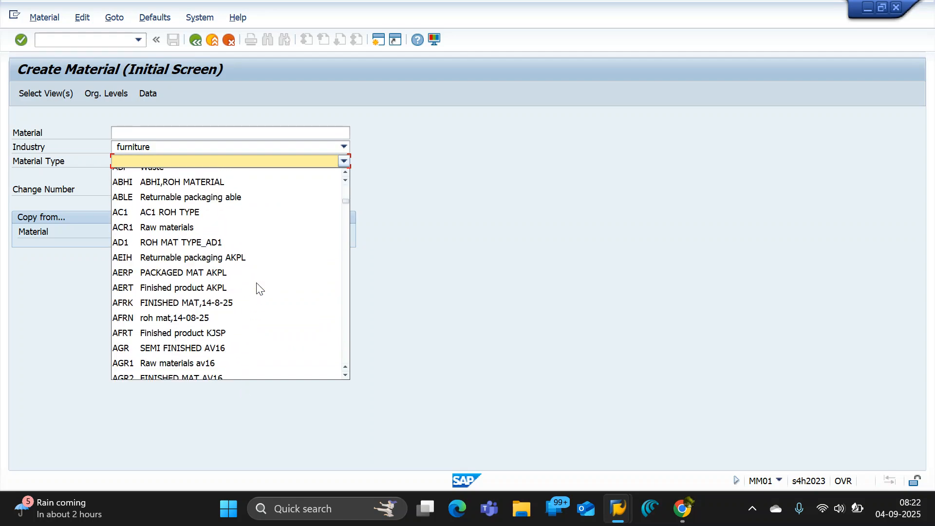
scroll(259, 285, down, 15)
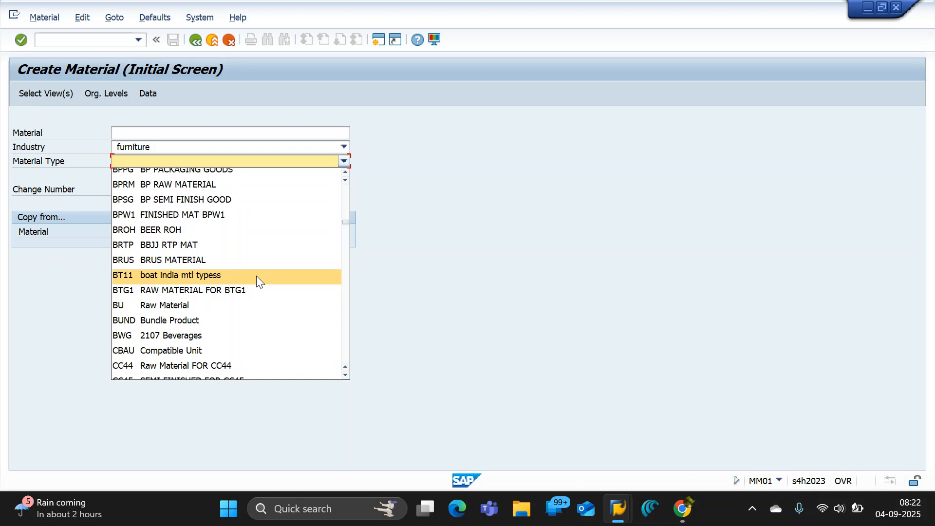
scroll(258, 283, down, 10)
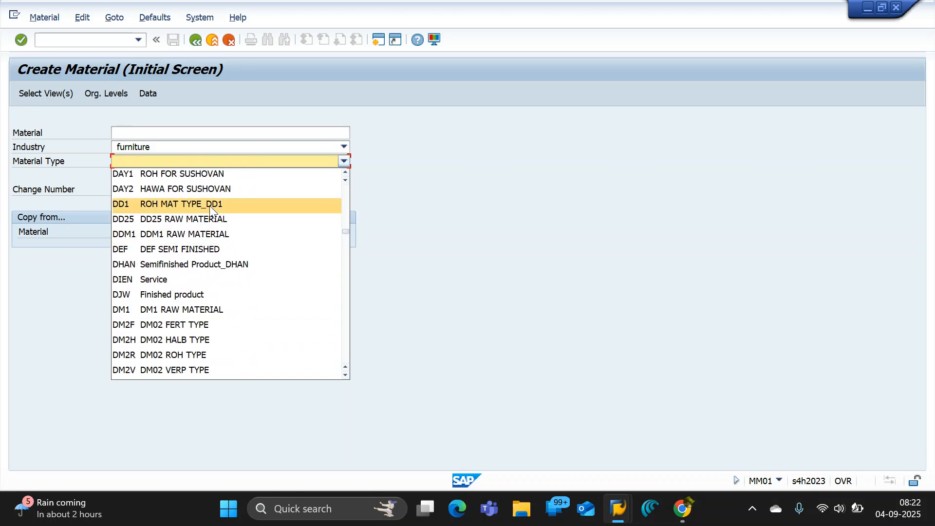
click(187, 160)
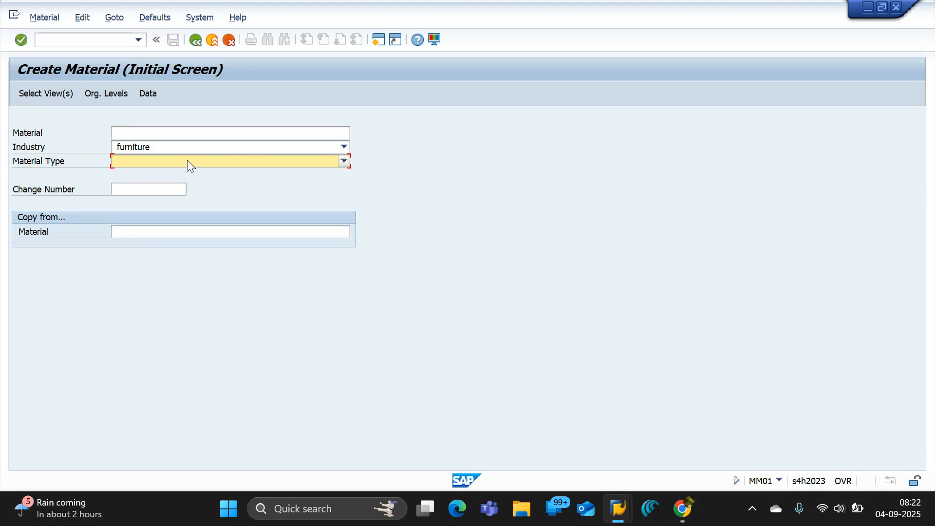
Set the Material Type to ROH and look through the ROH and following entries in its list.
text(ROH Roh Material)
click(344, 160)
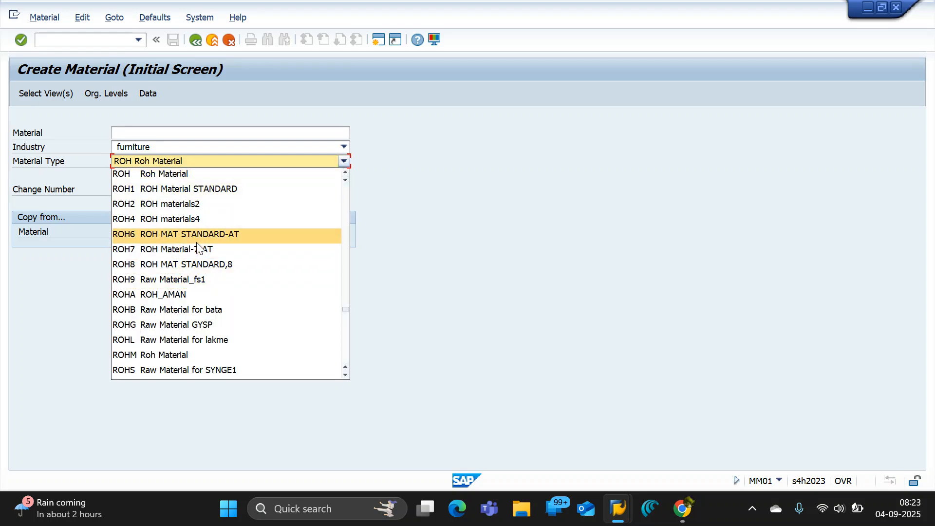
scroll(197, 246, down, 2)
scroll(197, 246, down, 15)
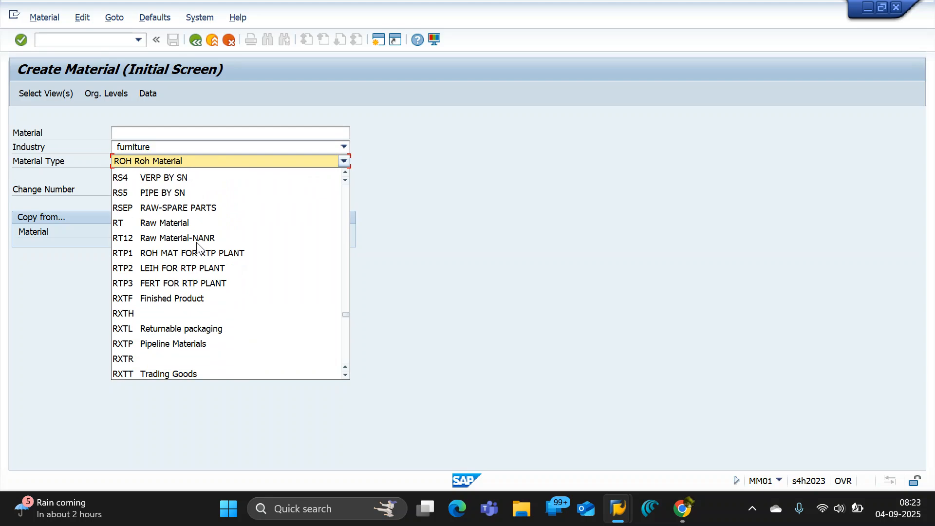
scroll(197, 246, down, 10)
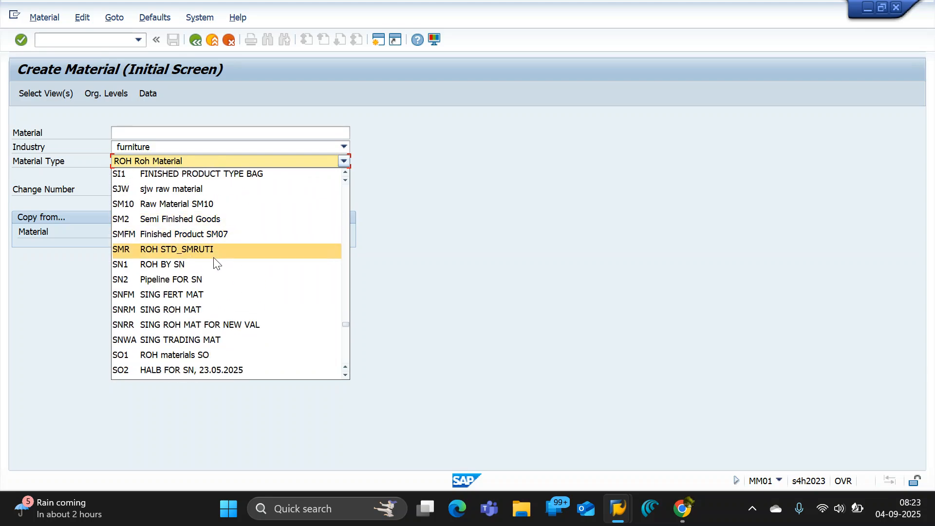
scroll(214, 256, up, 2)
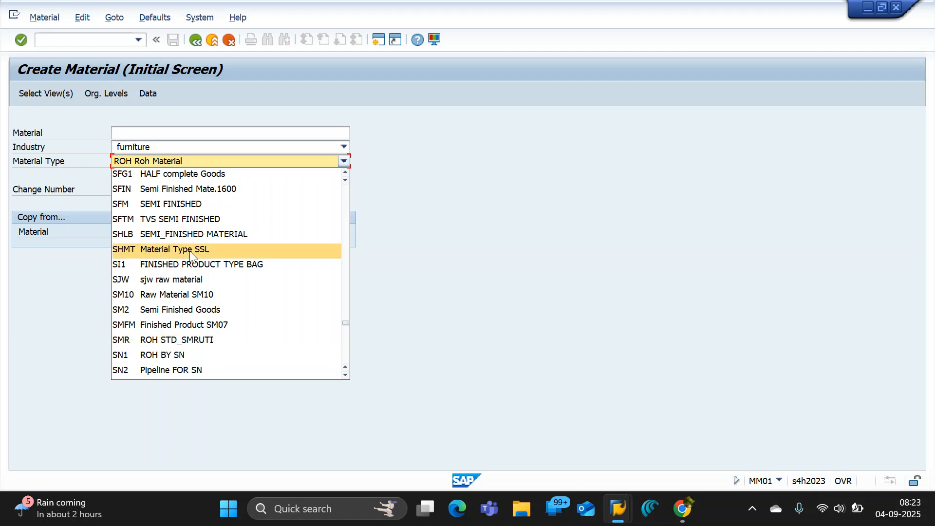
click(115, 162)
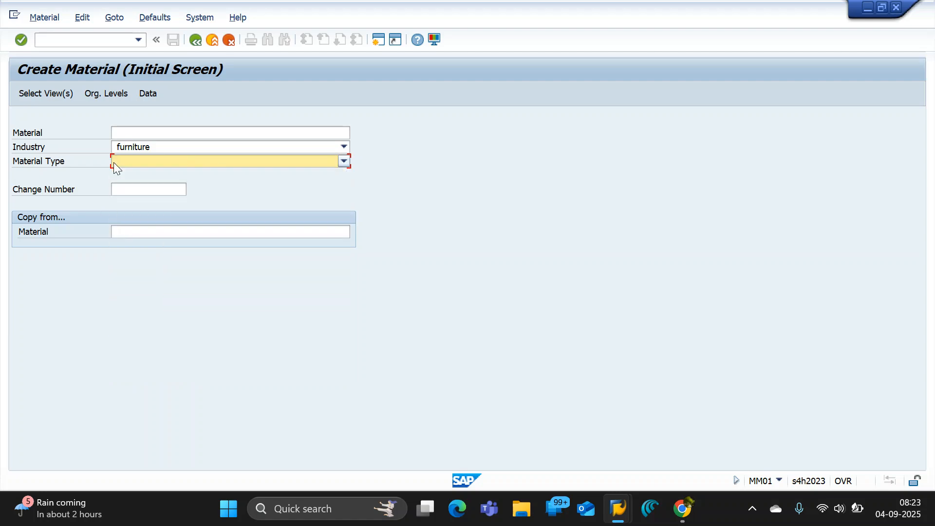
click(113, 162)
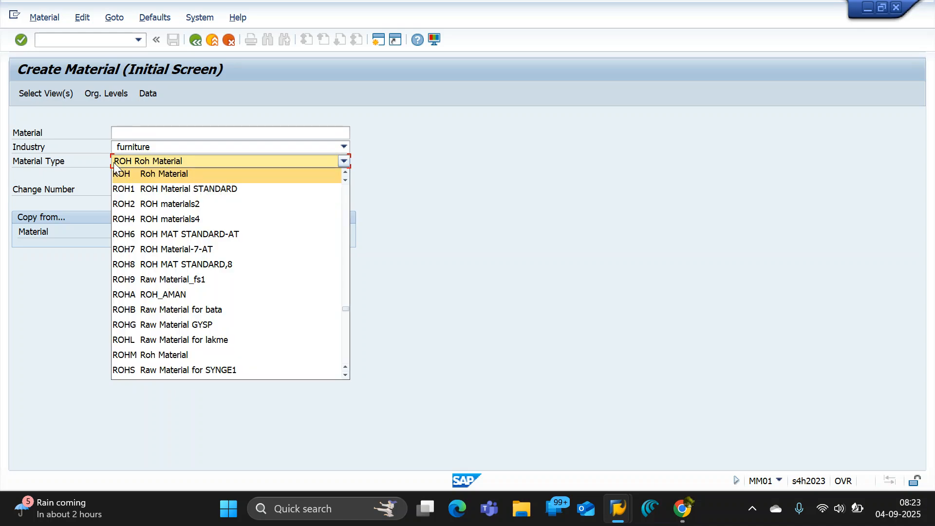
Look through the material types from the ROH entries to those starting with S, keeping ROH as the Material Type.
click(344, 163)
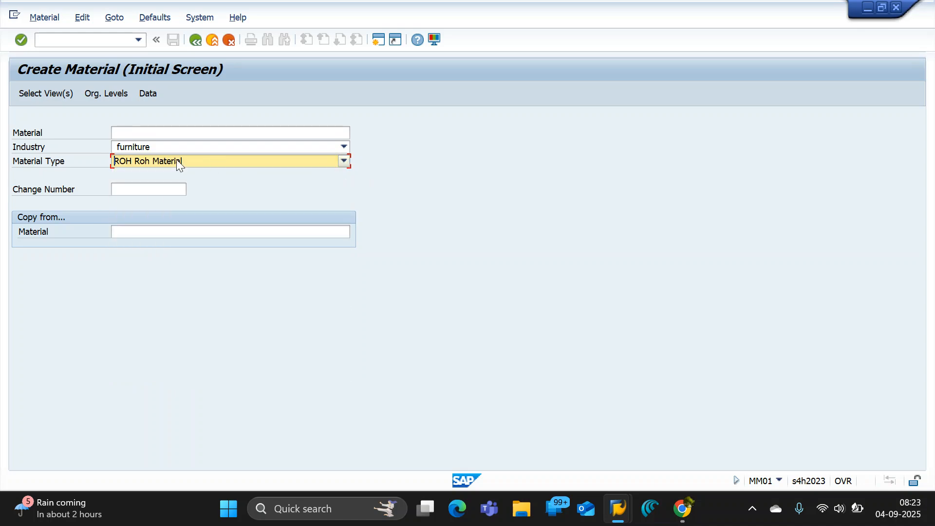
click(344, 161)
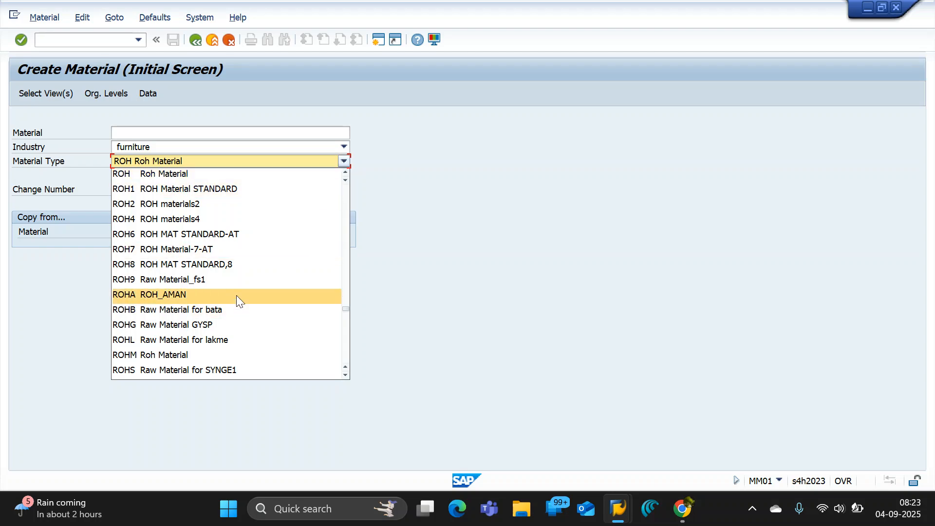
scroll(237, 298, down, 2)
scroll(240, 300, down, 5)
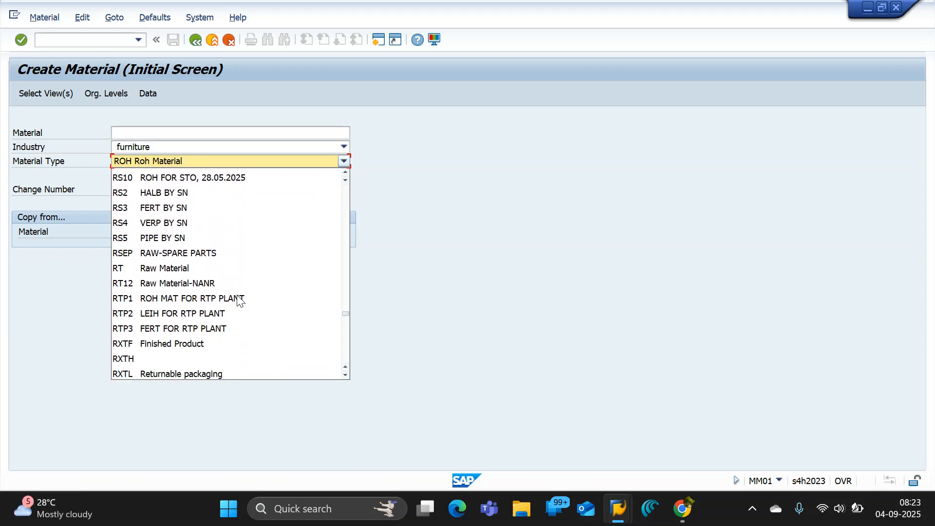
scroll(240, 300, down, 6)
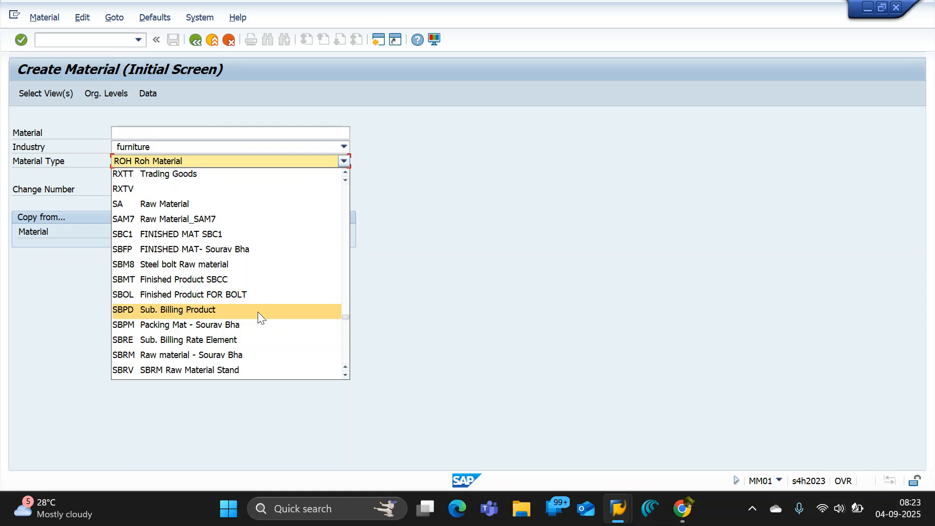
scroll(278, 369, down, 2)
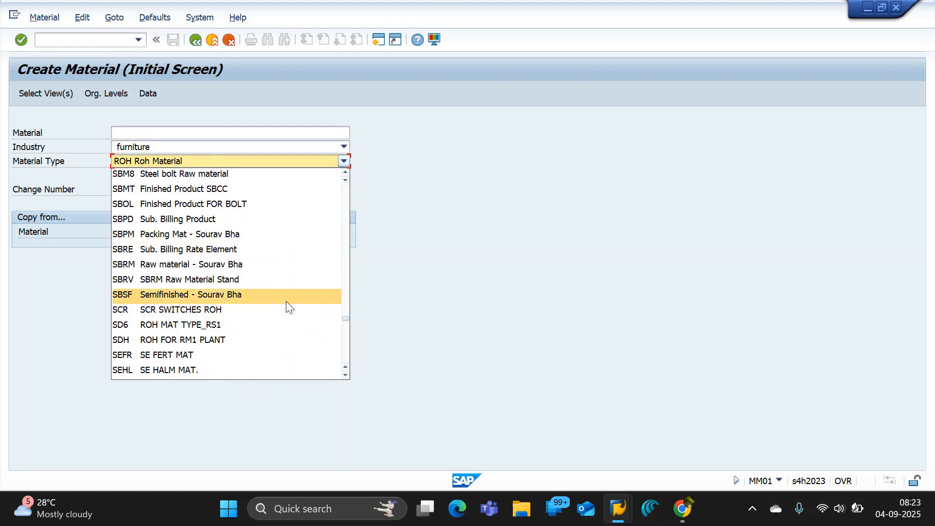
scroll(289, 306, down, 2)
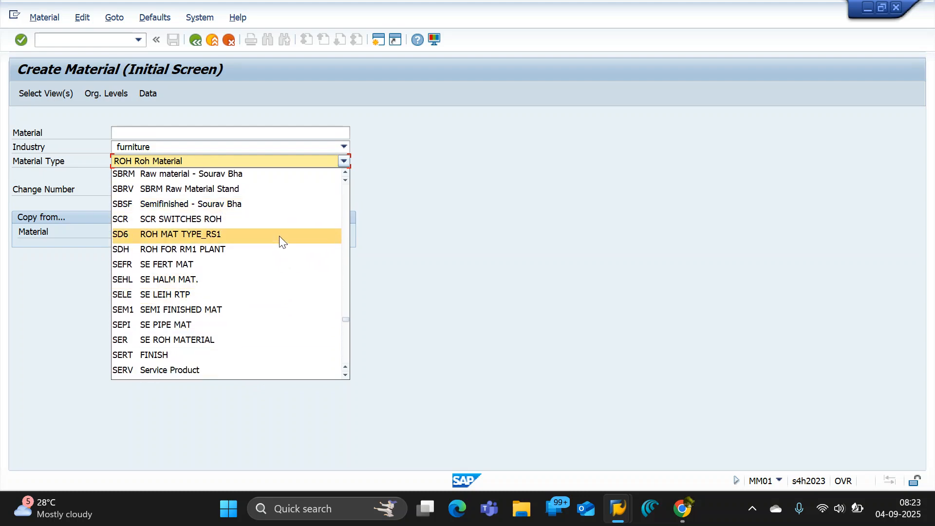
scroll(279, 315, down, 1)
scroll(280, 316, down, 6)
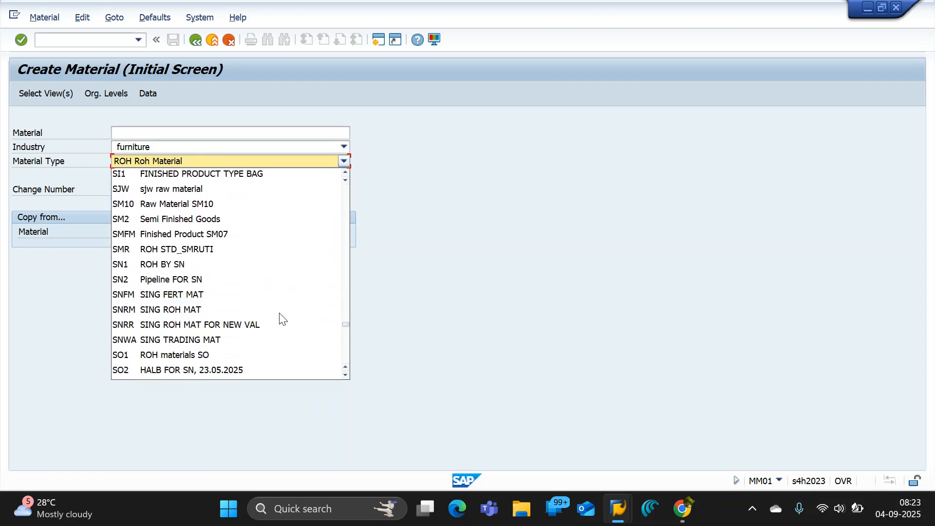
click(452, 292)
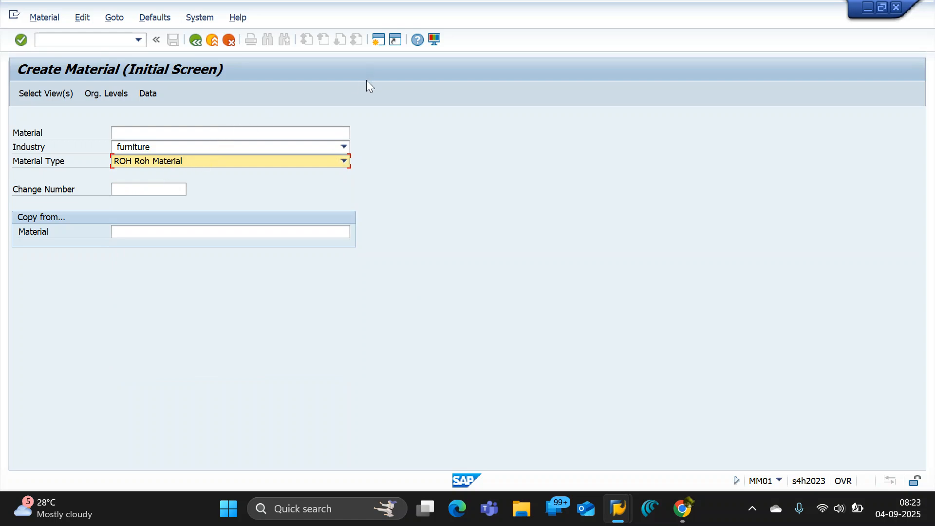
Switch to the Google Docs notes and review the ROH, FERT and PIPE entries by selecting them temporarily.
key(alt+Tab)
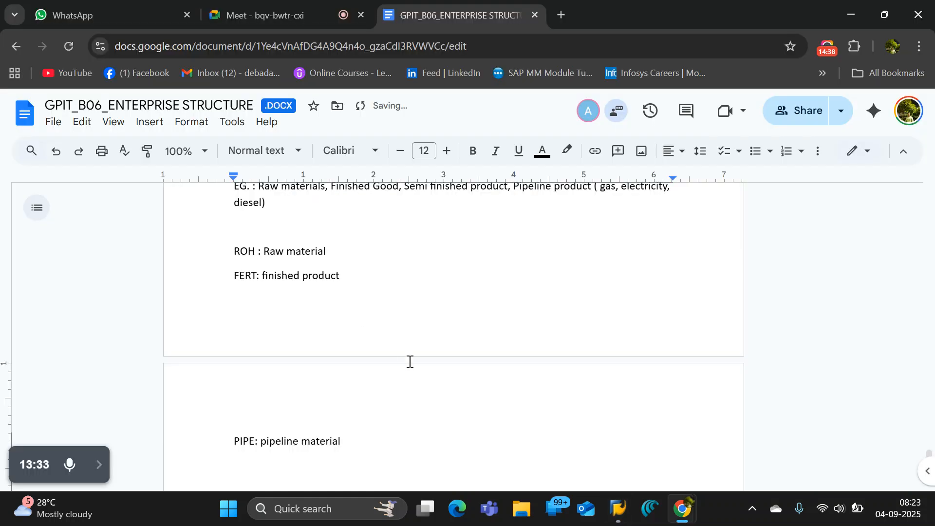
click(343, 440)
shift+click(230, 237)
shift+click(234, 248)
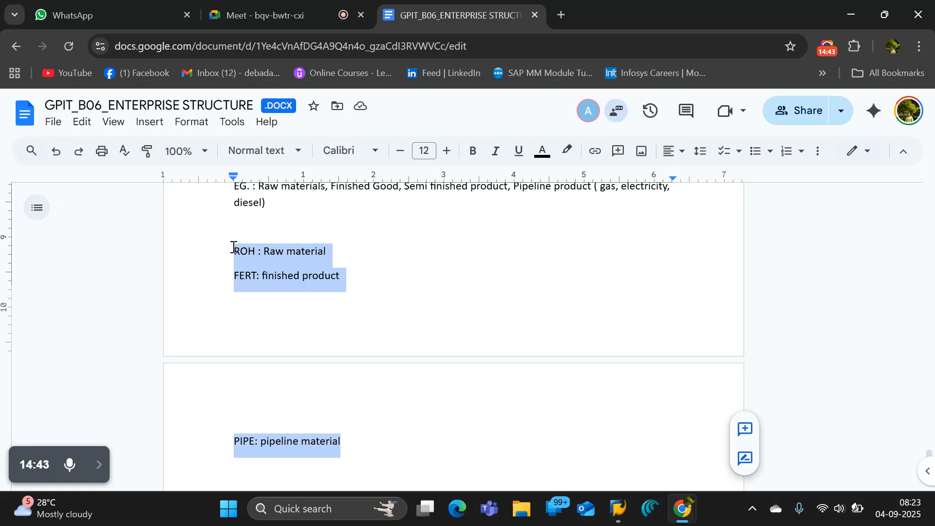
click(365, 271)
click(376, 434)
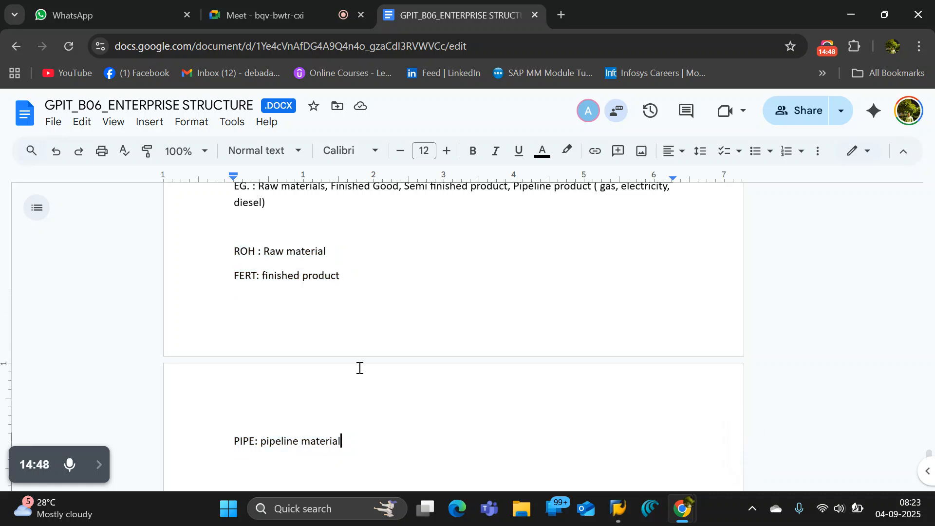
Bring up SAP's Performance Assistant help on Material Type and close it.
key(alt+Tab)
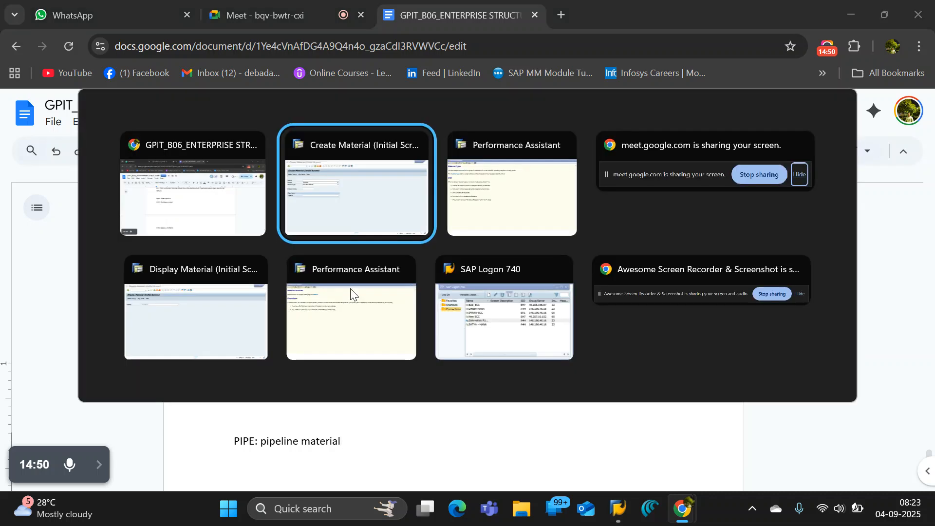
key(alt+Tab)
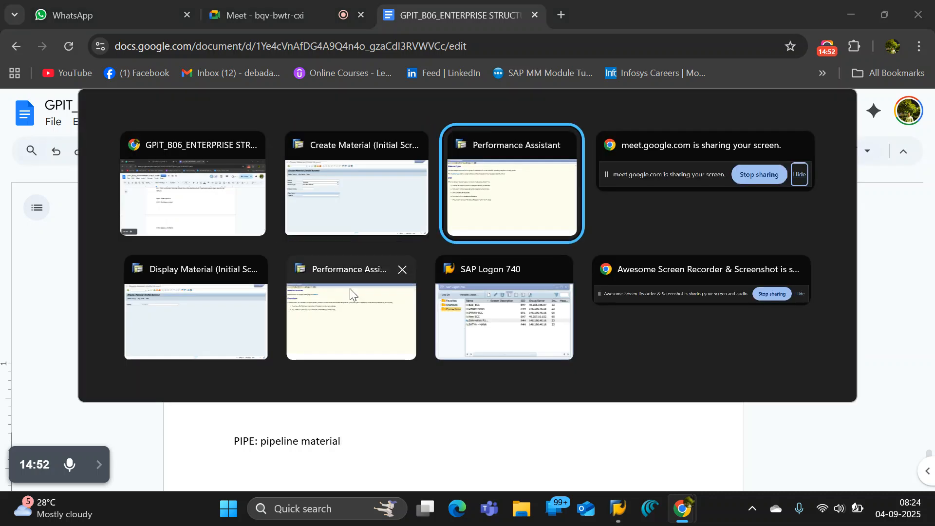
click(488, 211)
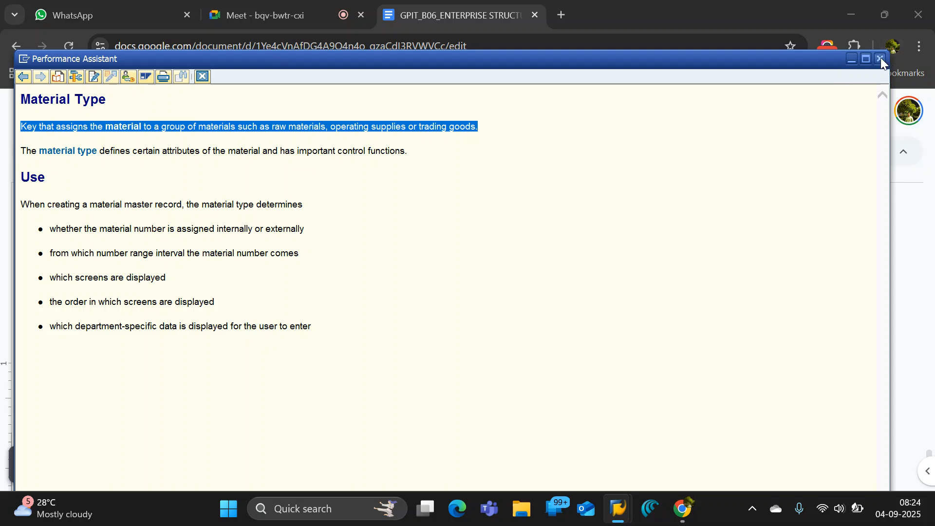
click(880, 58)
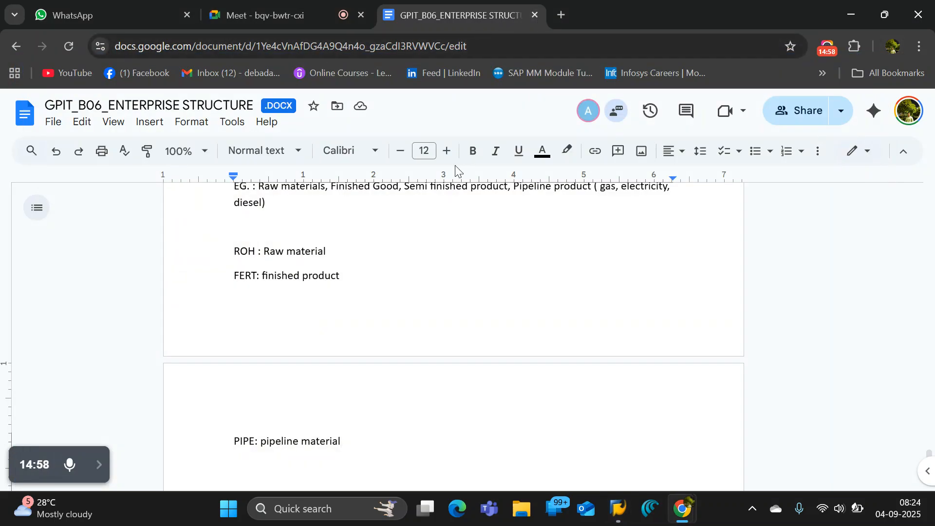
Switch to SAP's Display Material screen and call up the view selection for material 1000511.
mouse_move(623, 519)
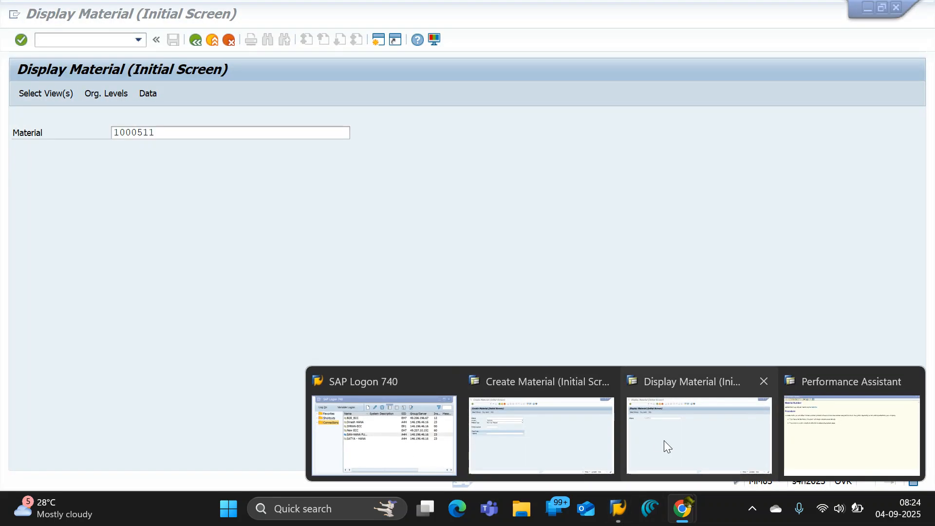
click(664, 440)
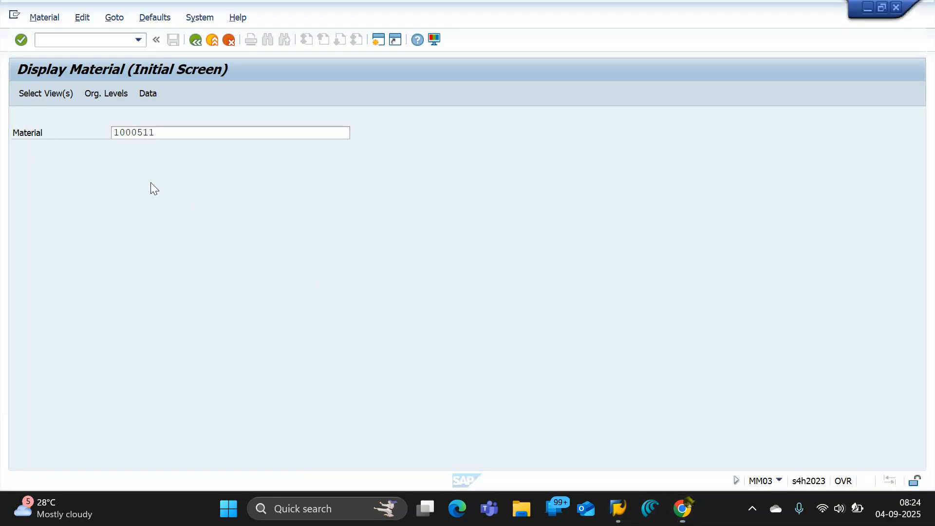
click(167, 133)
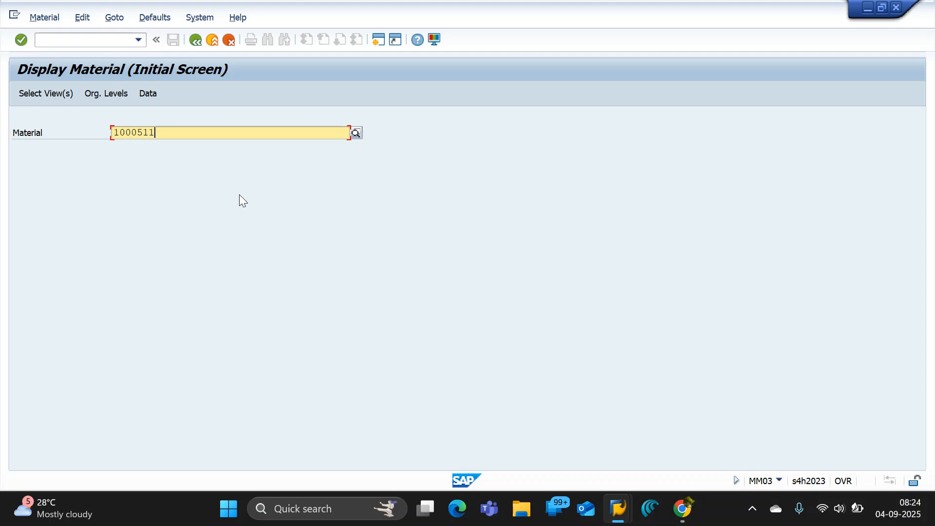
key(Return)
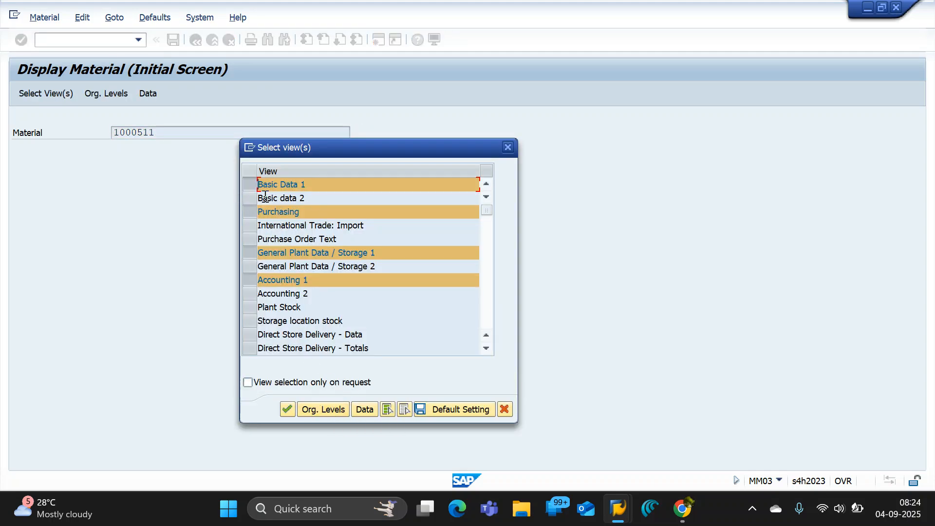
Set the organizational levels to plant BSP1 and storage location 1011, and display material 1000511 with the preselected views.
click(323, 413)
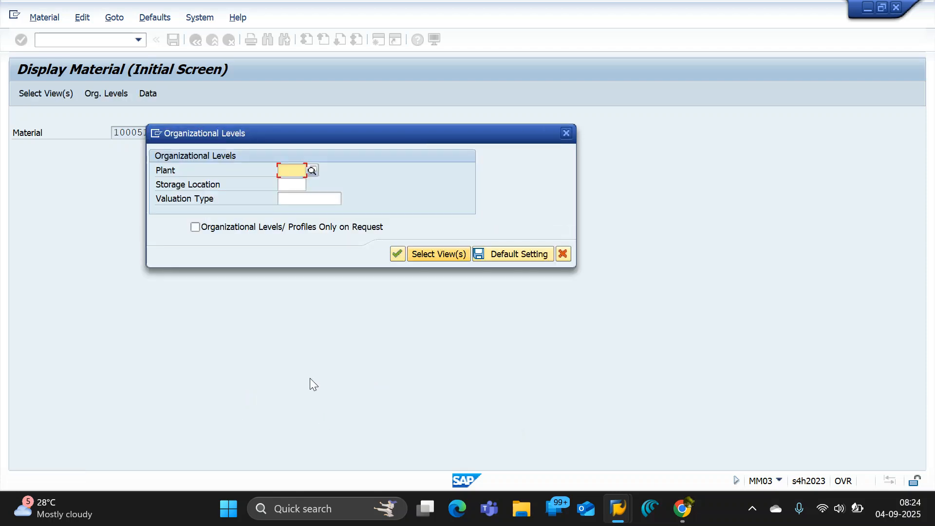
click(292, 169)
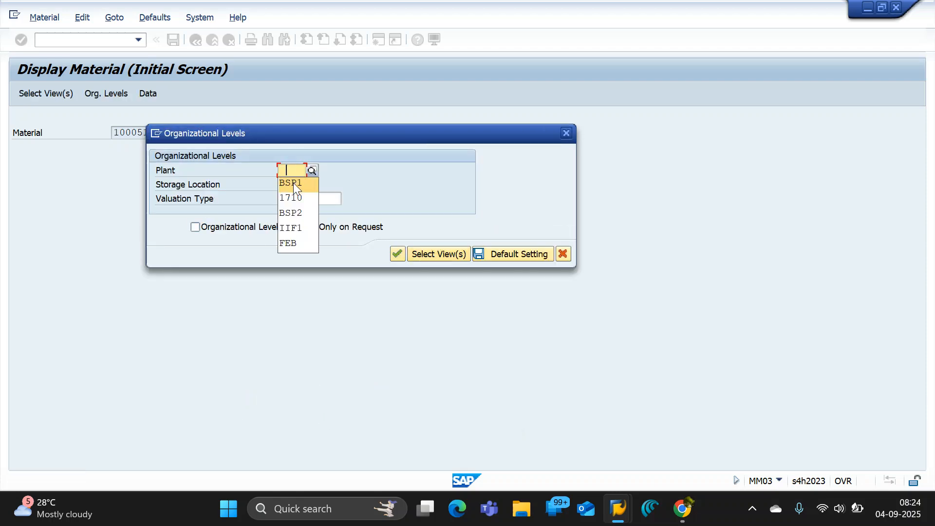
click(293, 183)
click(290, 184)
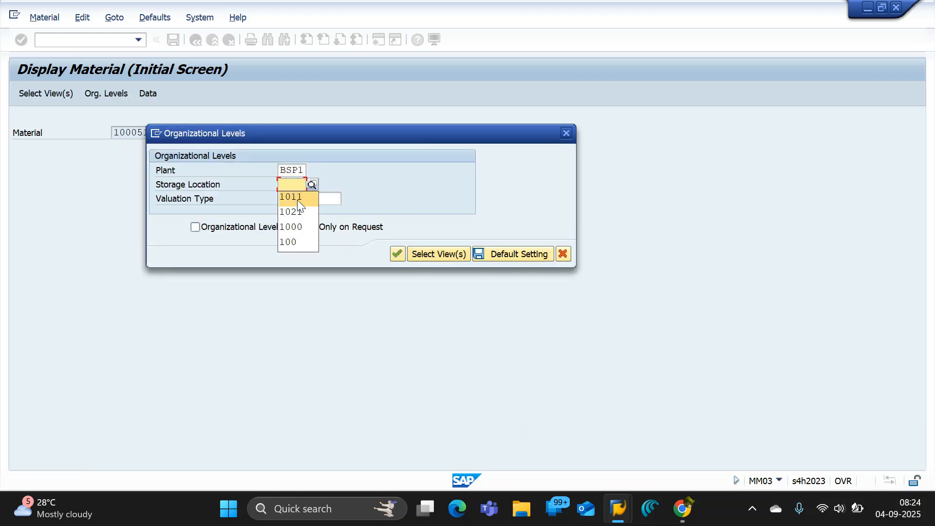
click(298, 197)
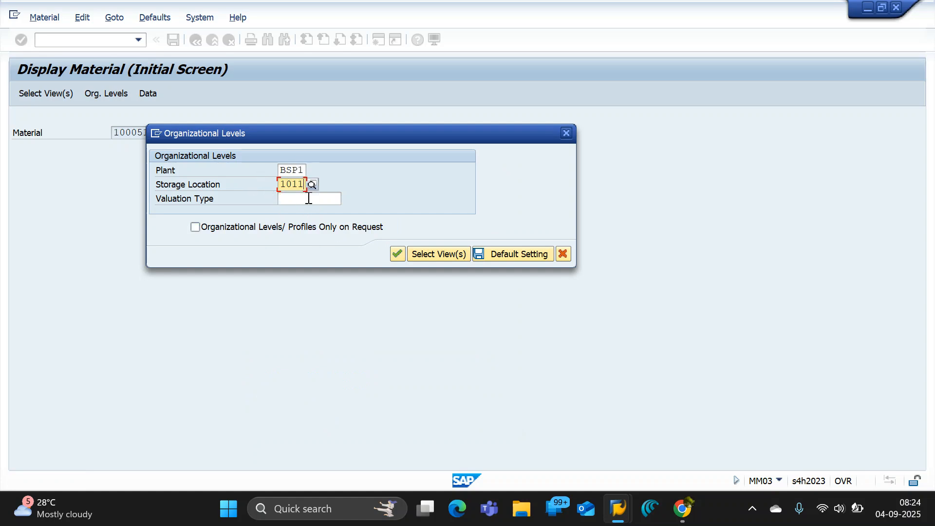
click(397, 254)
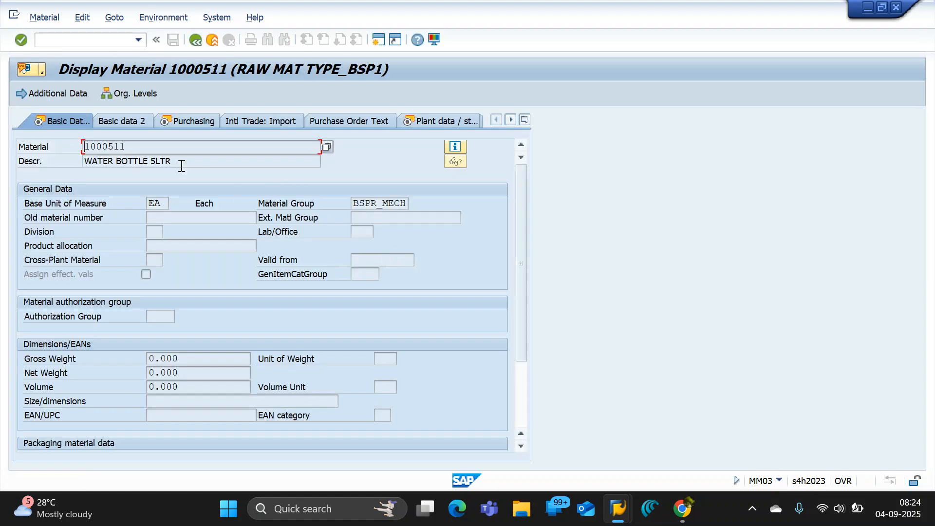
Open the information on material 1000511 and move its window away from the basic data to examine its industry sector and material type.
click(455, 148)
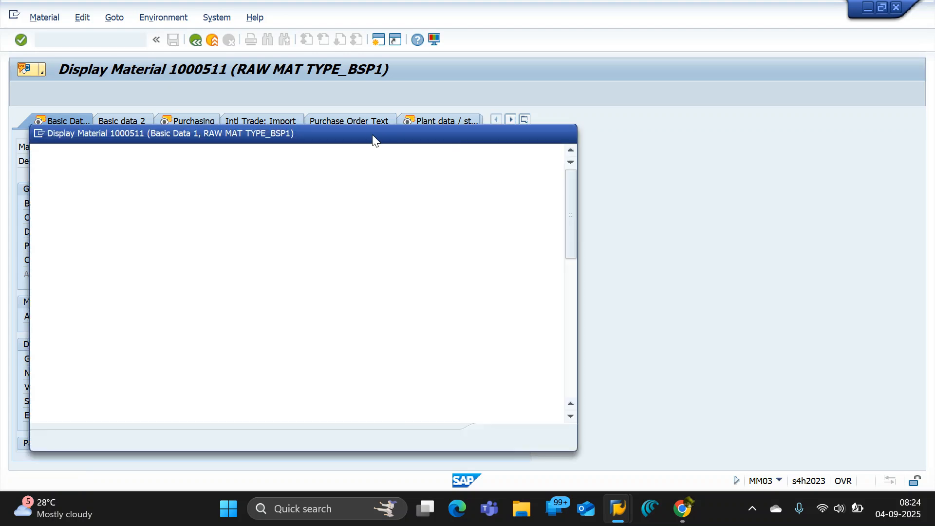
drag(364, 133, 605, 116)
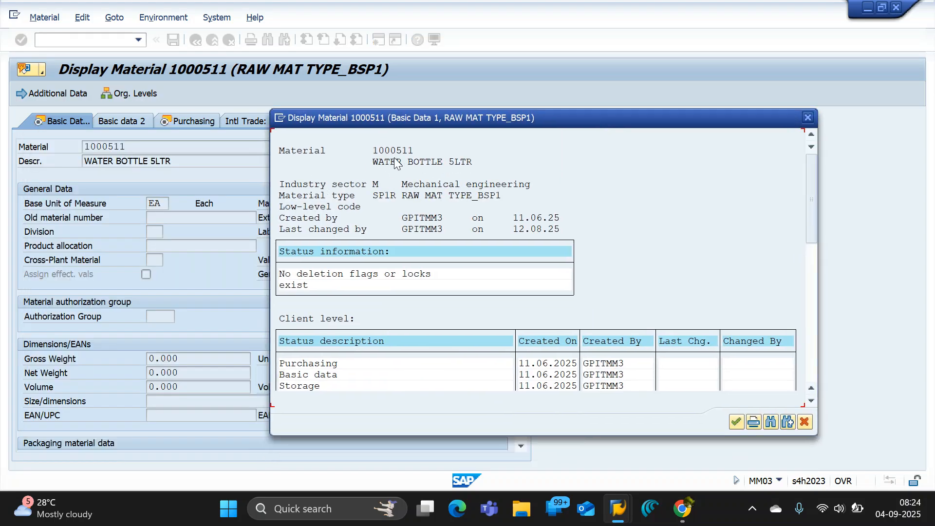
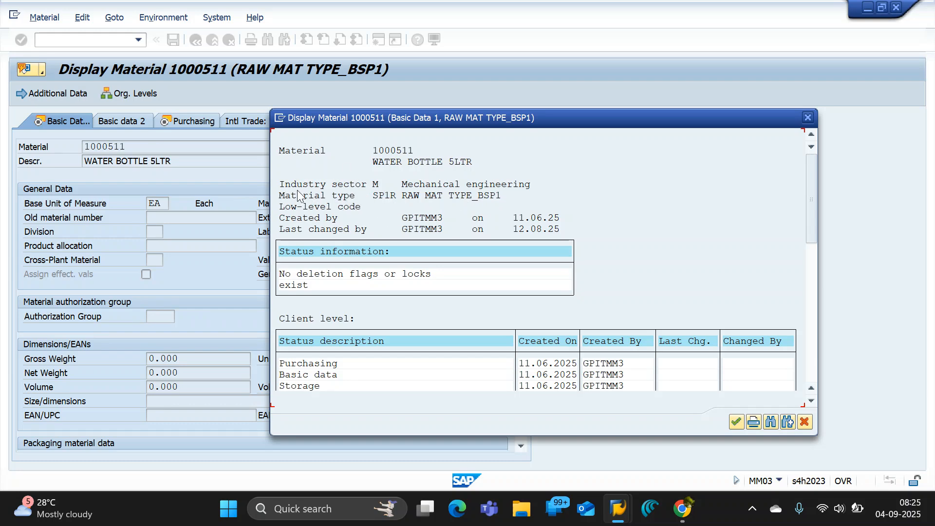
Close the information on material 1000511 and switch to the Google Docs notes at the pipeline material line.
click(807, 118)
key(alt+Tab)
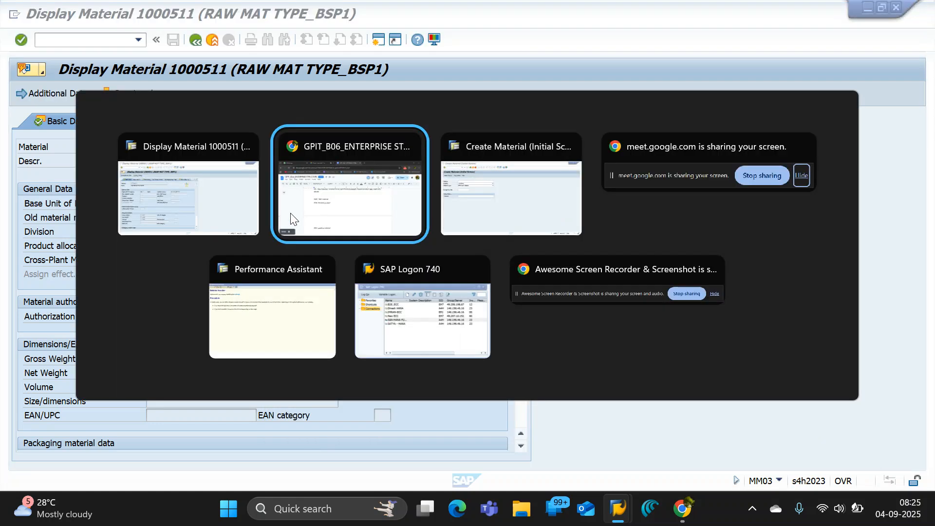
scroll(396, 292, up, 2)
scroll(384, 313, down, 4)
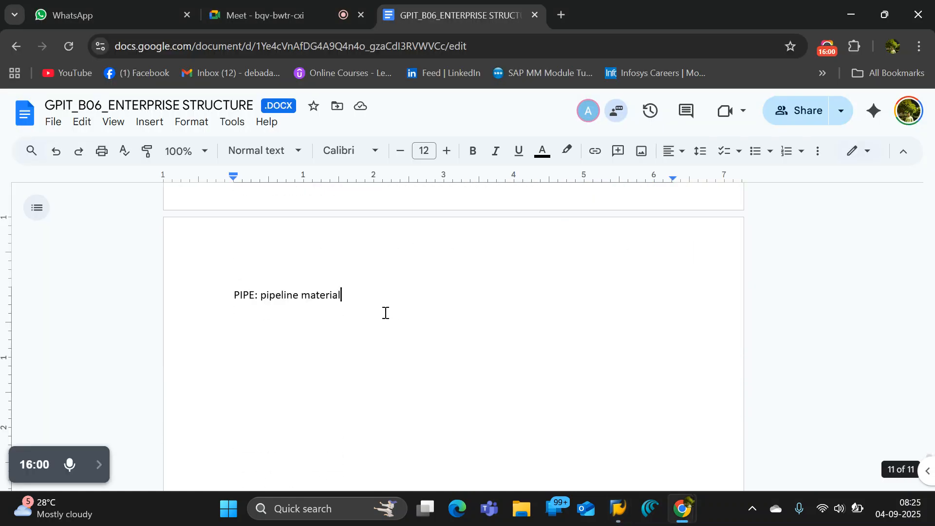
Add the heading "INPUTS required" below the pipeline material line, leaving a blank line between them.
key(Return)
key(Return)
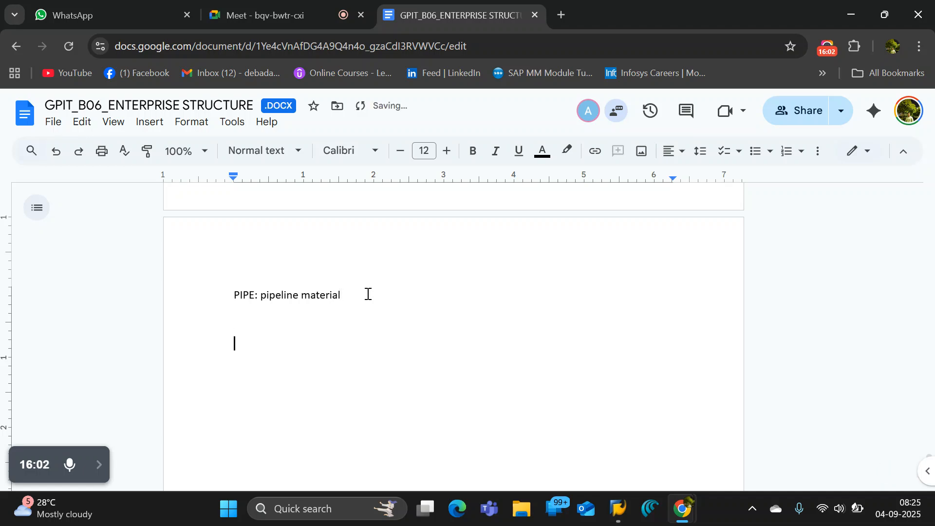
text(INPUTS required)
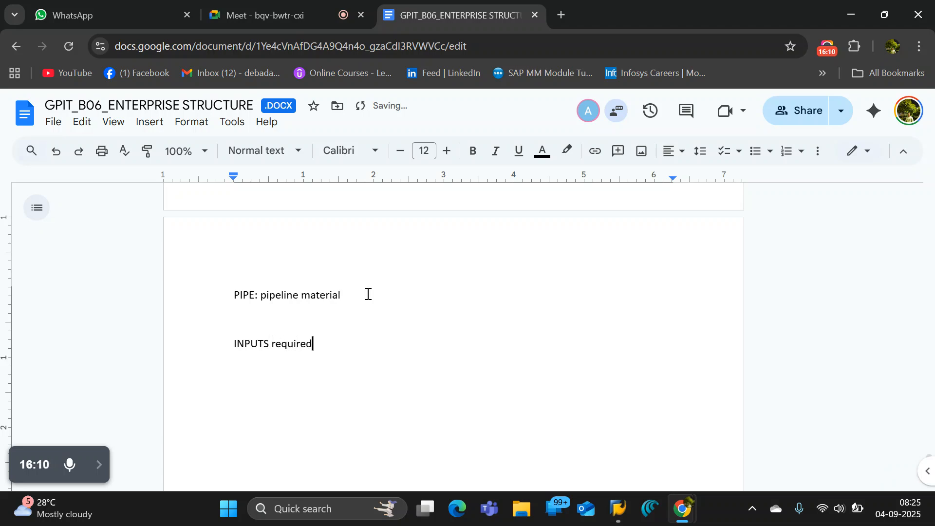
Underline the "INPUTS required" heading.
key(ctrl+shift+Left)
key(ctrl+shift+Left)
key(ctrl+shift+Left)
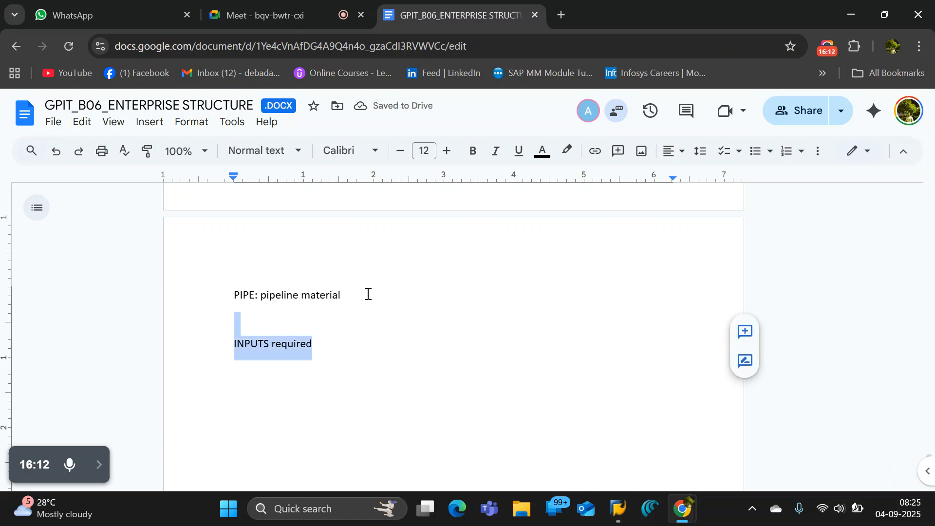
key(ctrl+shift+Right)
key(ctrl+shift+b)
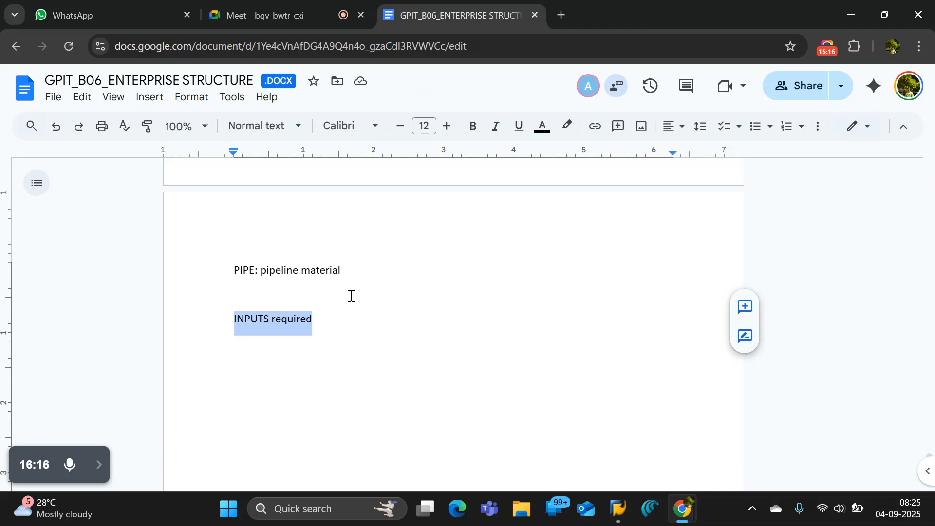
click(351, 323)
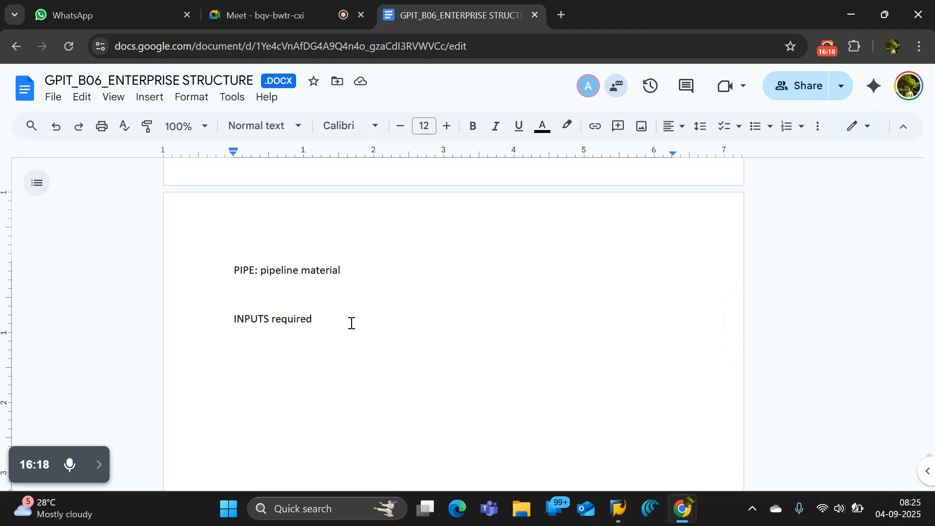
drag(352, 322, 234, 322)
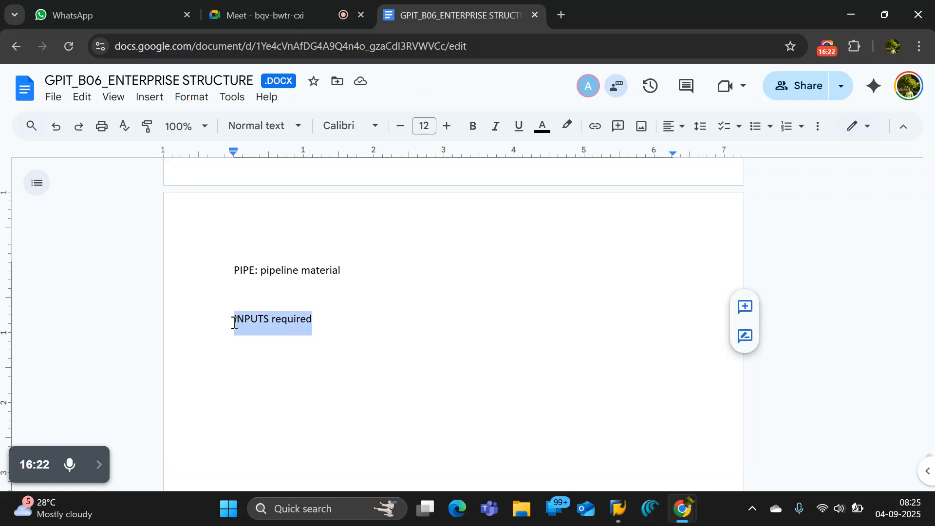
key(ctrl+u)
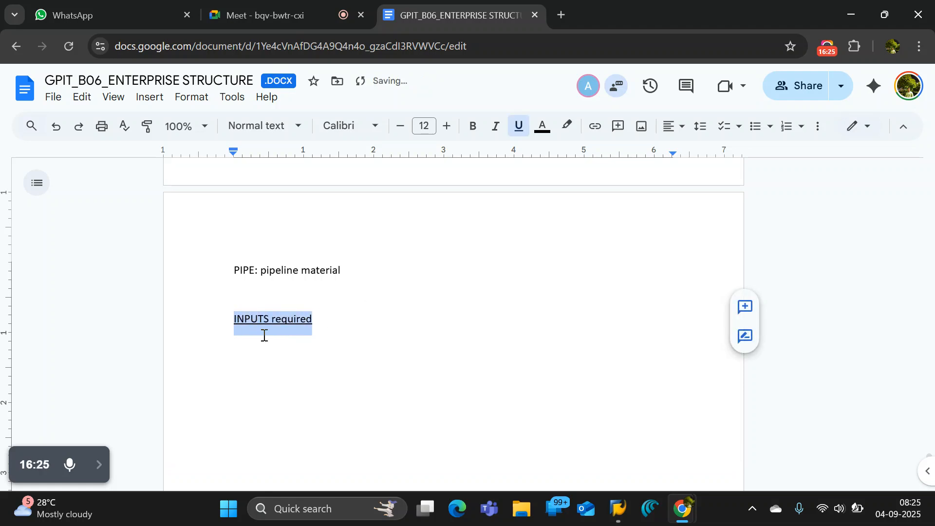
Start a lettered list under the "INPUTS required" heading with the items "industry sector" and "material type".
click(322, 341)
key(Return)
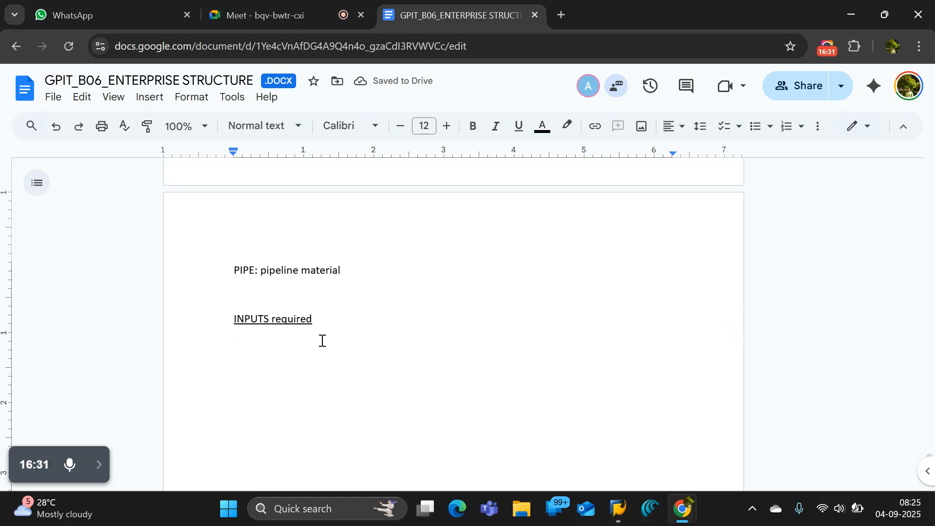
text(indu)
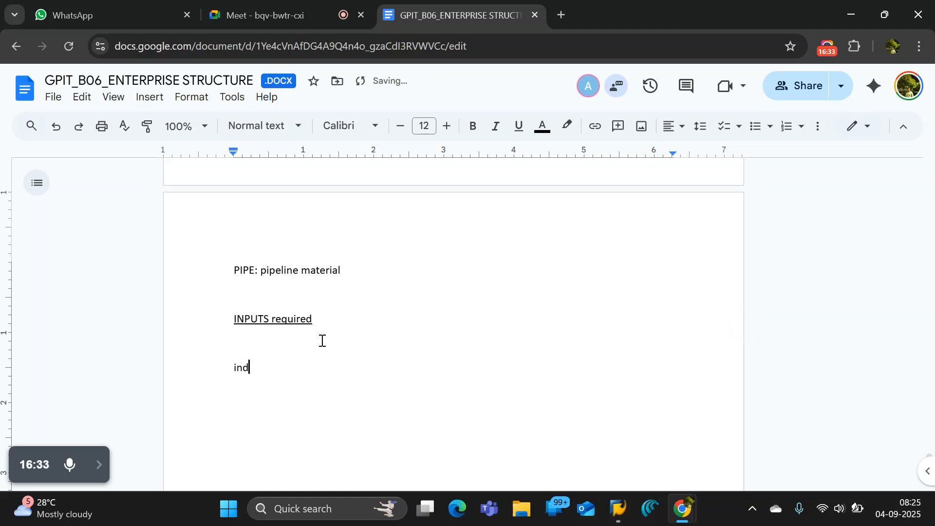
key(BackSpace)
key(BackSpace)
key(BackSpace)
key(BackSpace)
text(a. in)
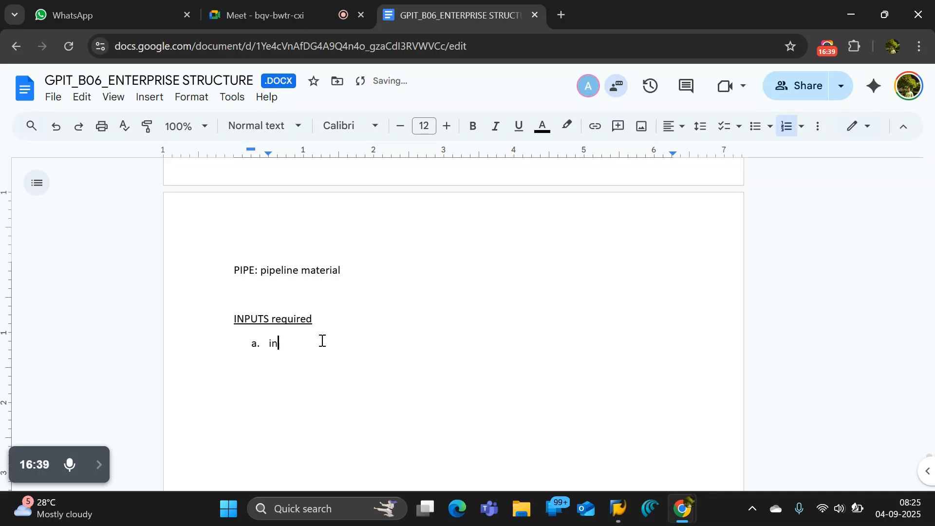
text(dustry sector)
key(Return)
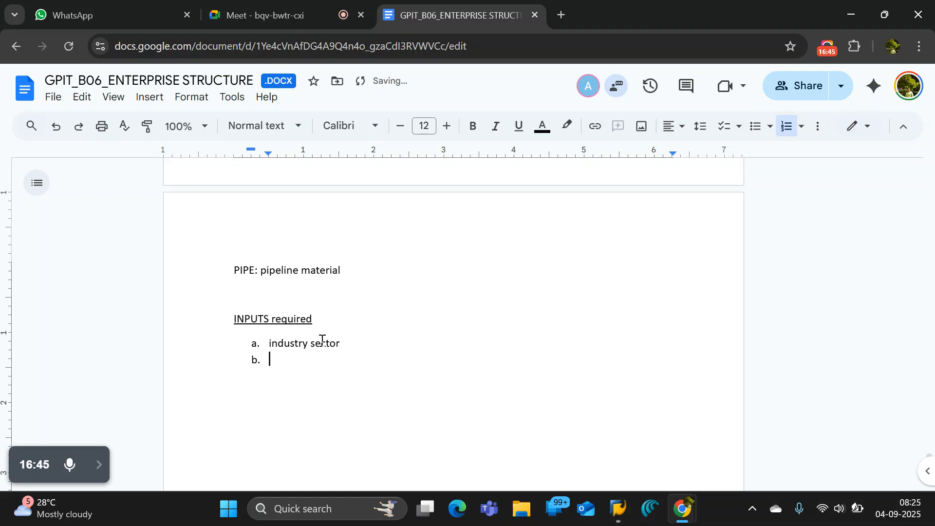
text(material type)
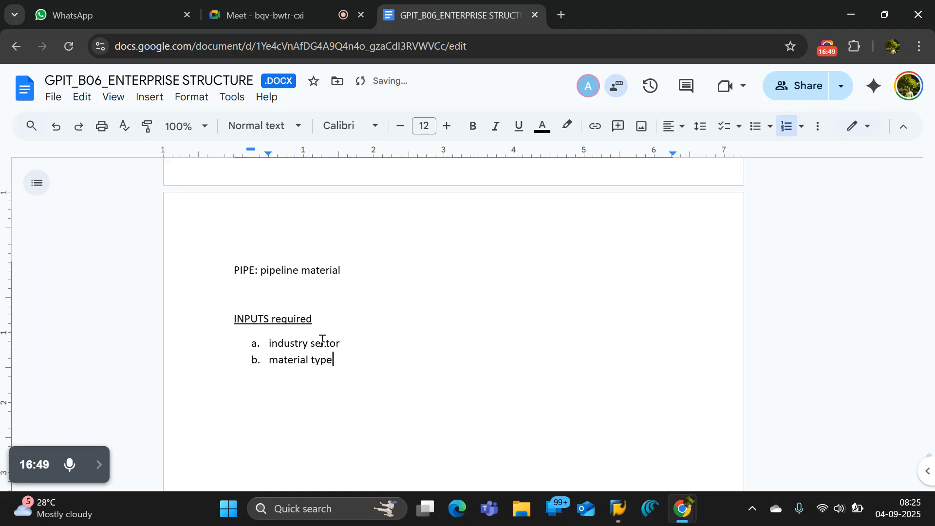
Add "plant" and "storage location" as items c and d, and end the lettered list.
key(Return)
text(plant)
key(Return)
text(stora)
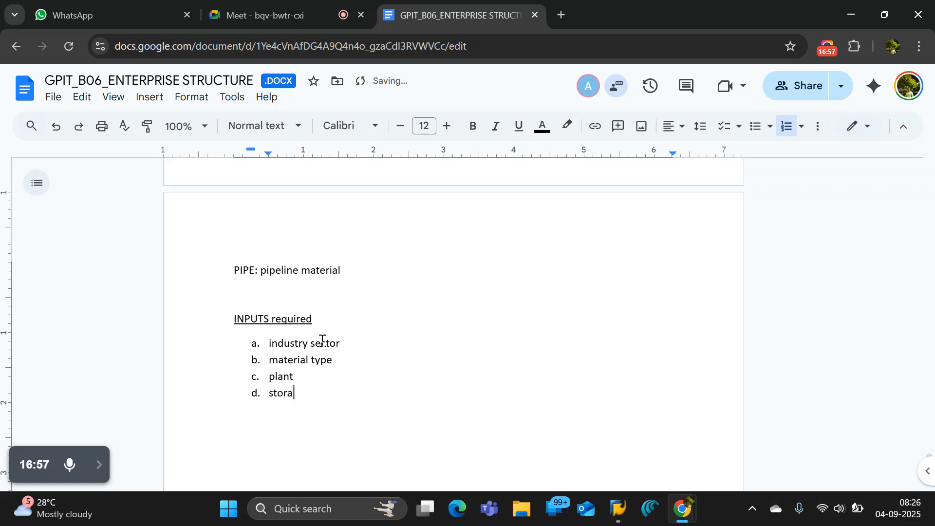
text(ge location)
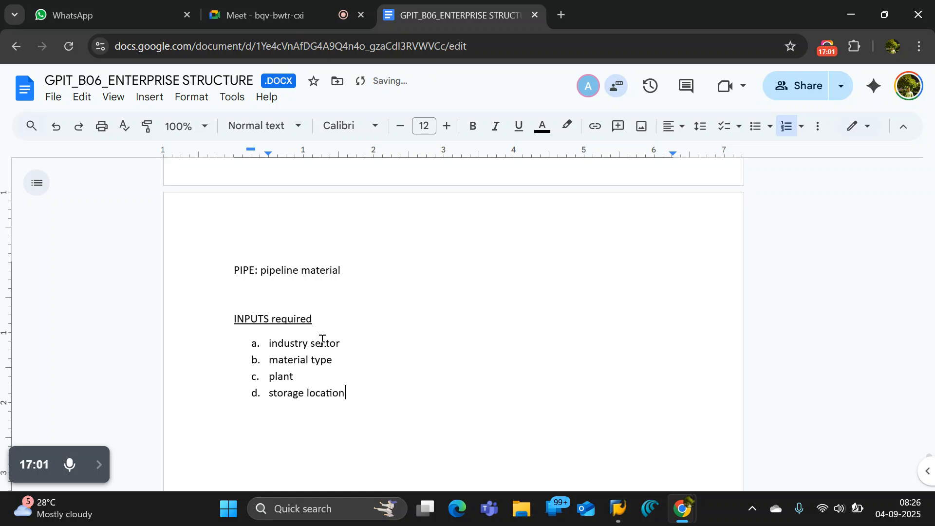
key(Return)
key(BackSpace)
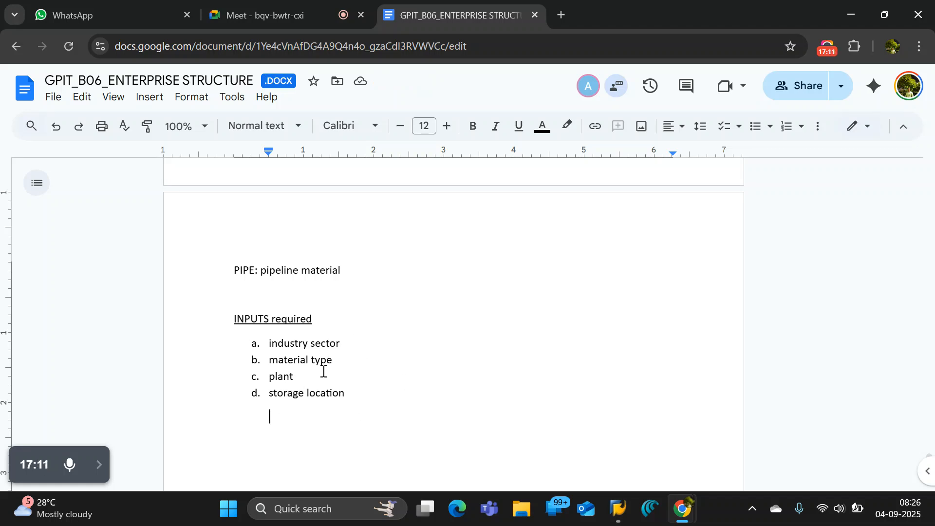
Capitalize the first letters of the list items "Plant" and "Material type".
double_click(295, 376)
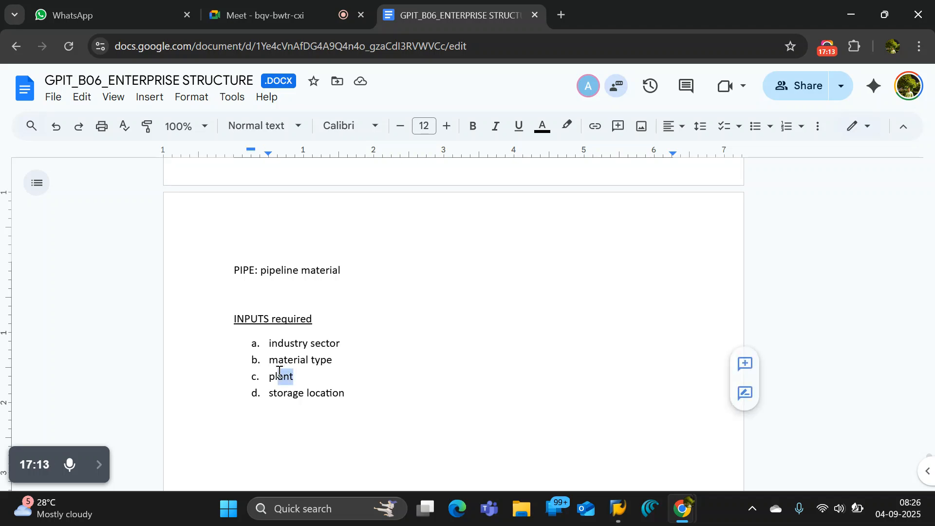
click(275, 377)
key(BackSpace)
key(BackSpace)
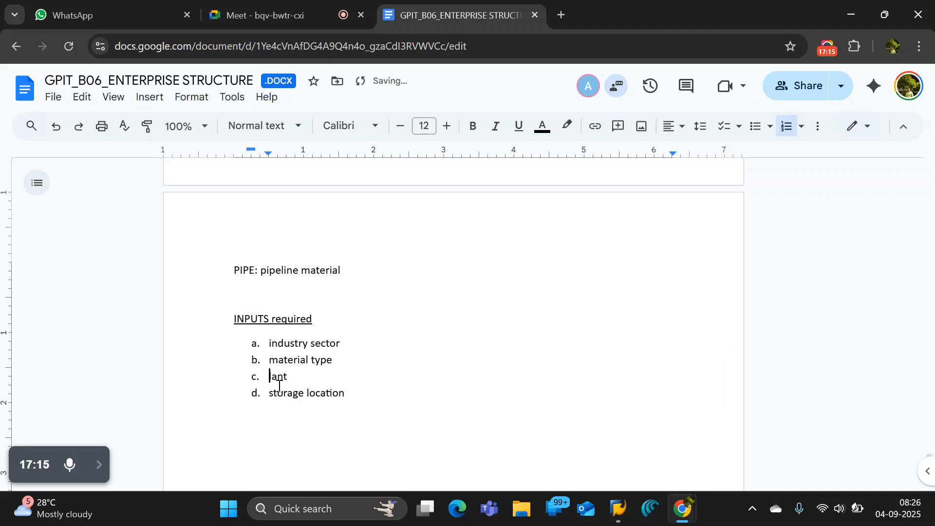
text(P)
click(314, 362)
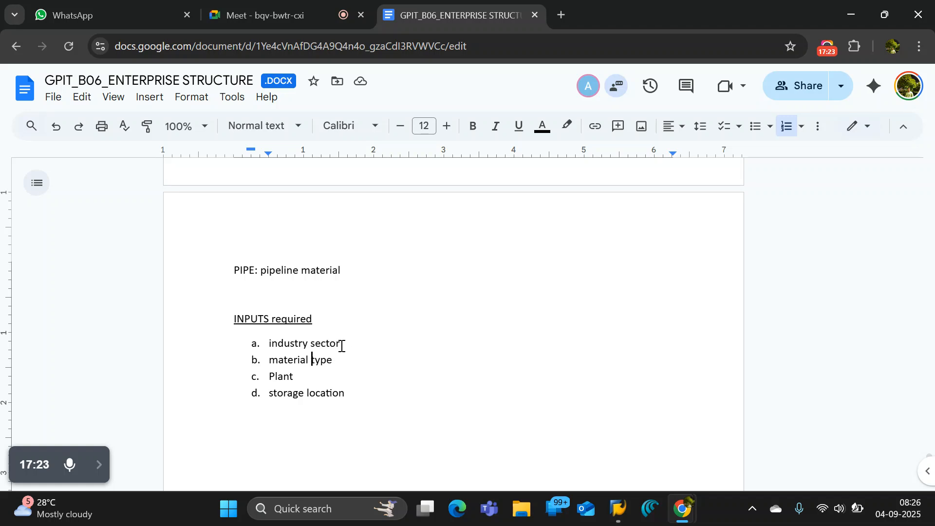
click(278, 361)
key(BackSpace)
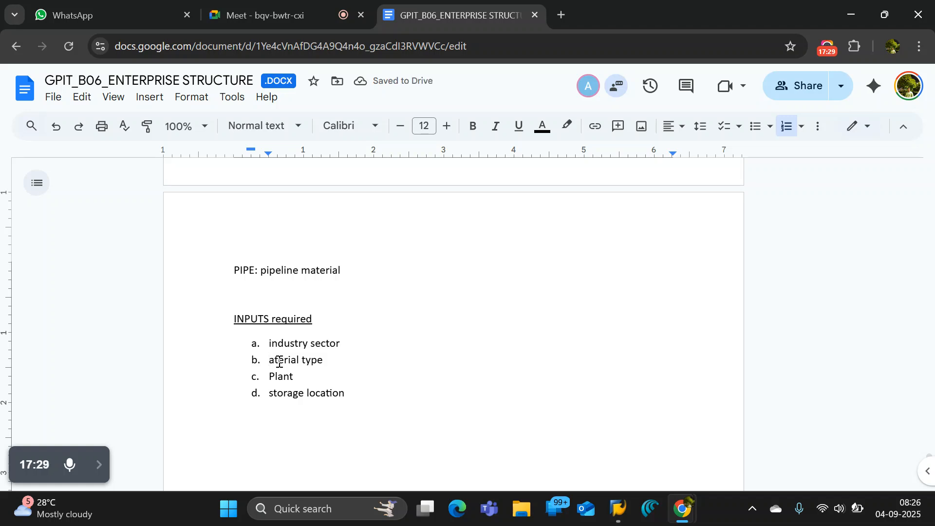
text(M)
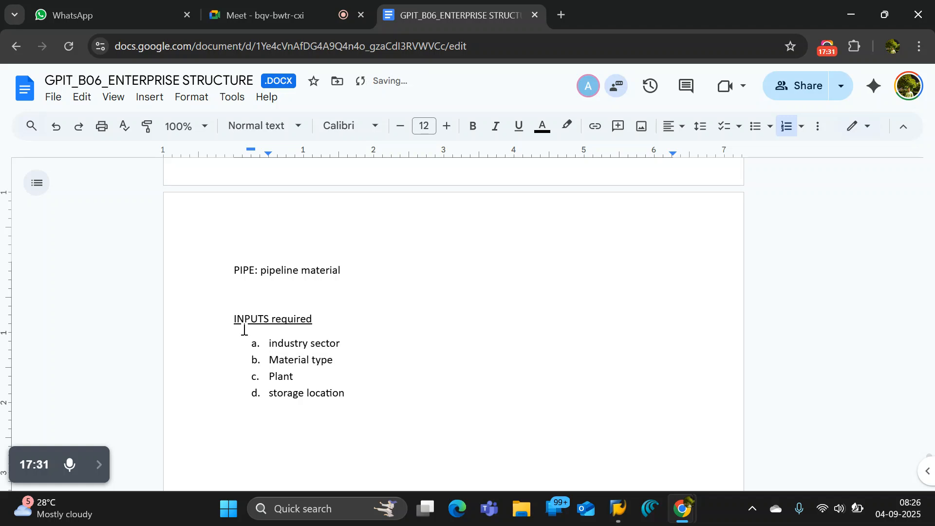
Capitalize the first letters of the list items "Industry sector" and "Storage location".
click(273, 342)
key(BackSpace)
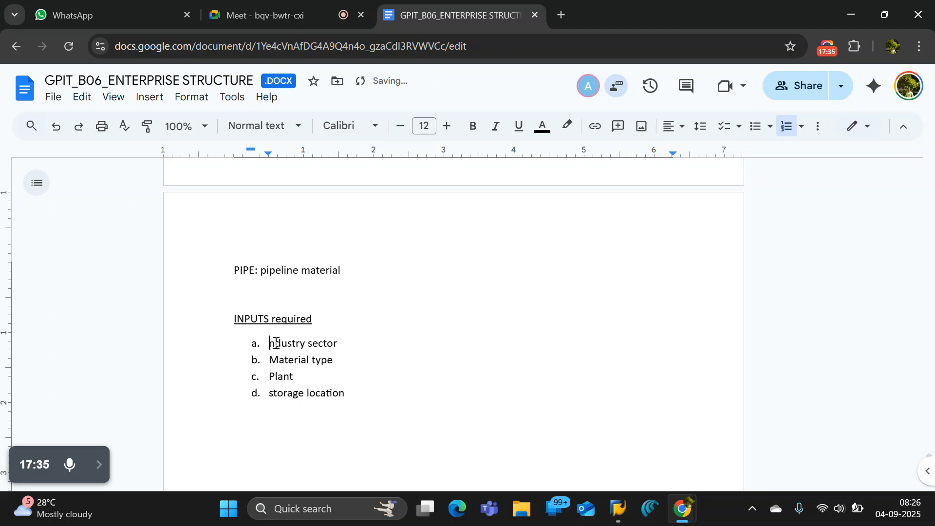
text(I)
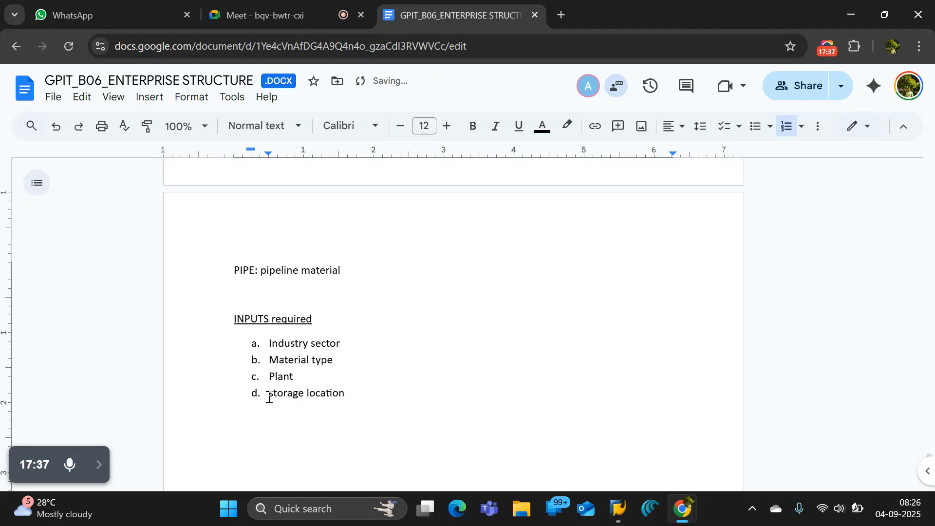
click(271, 393)
key(Delete)
text(S)
click(436, 397)
Review the material type notes, highlighting the pipeline material line and the "INPUTS required" heading.
scroll(429, 388, up, 2)
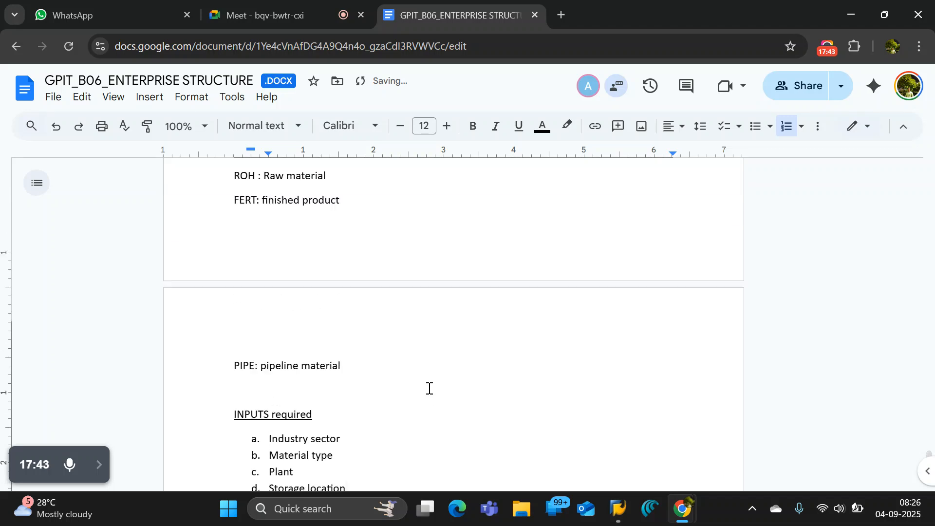
scroll(429, 388, up, 3)
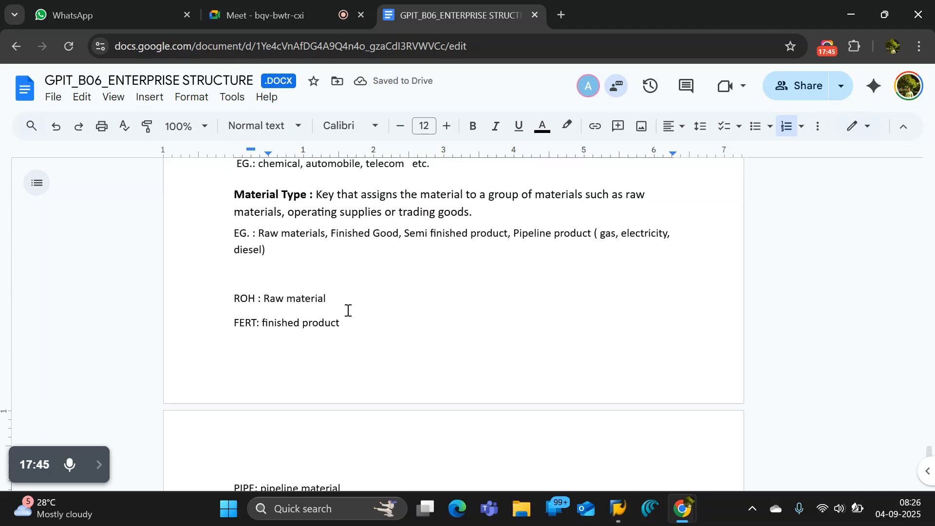
scroll(347, 310, down, 4)
click(367, 364)
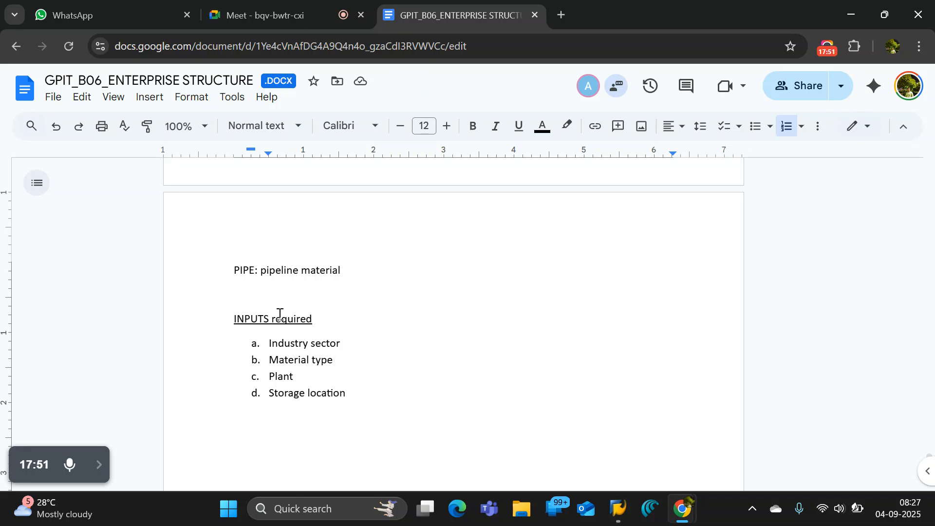
drag(320, 322, 206, 320)
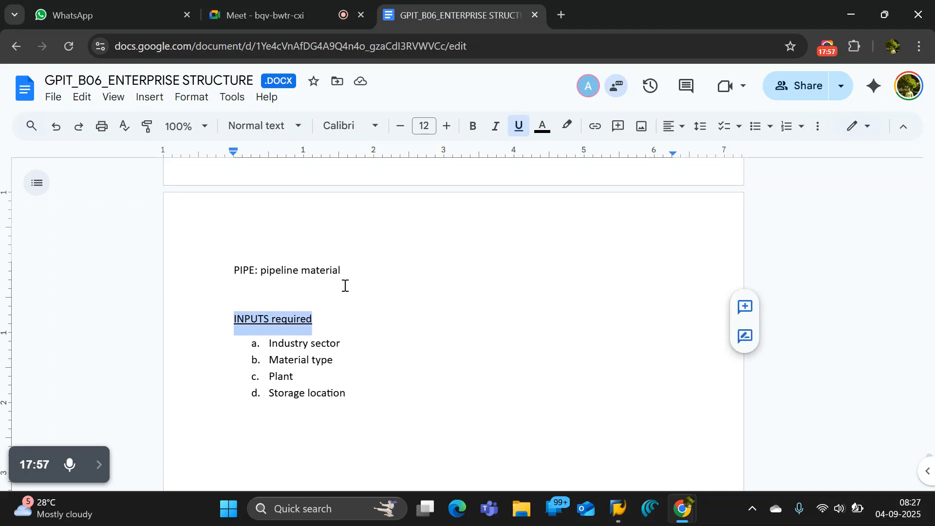
drag(354, 271, 227, 262)
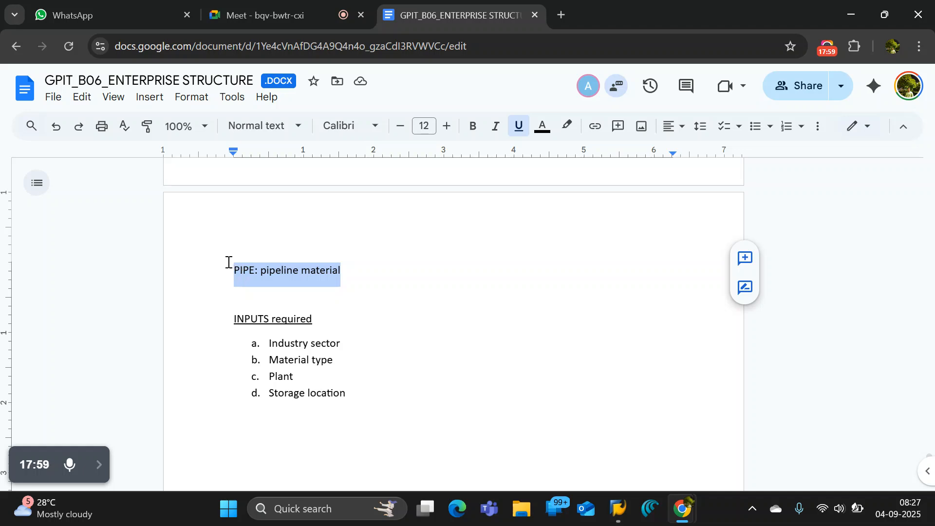
click(350, 268)
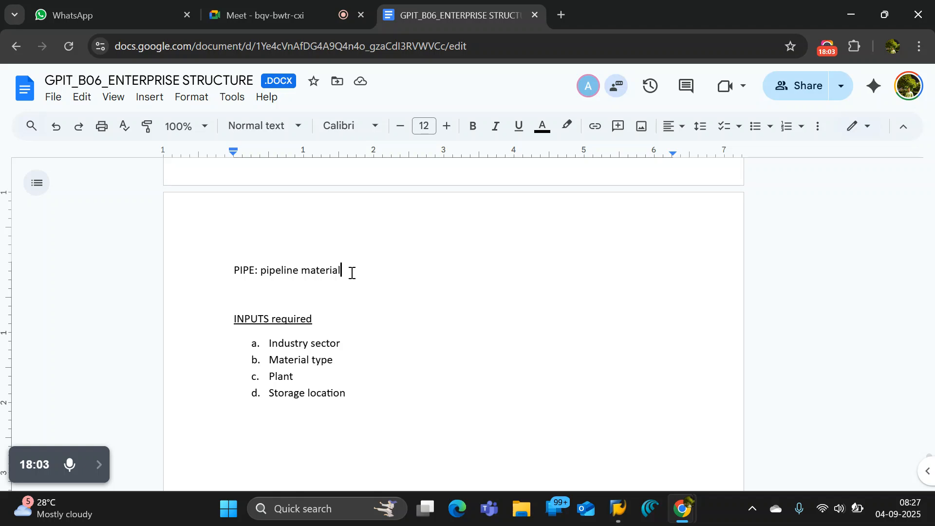
drag(352, 271, 232, 269)
click(314, 319)
drag(322, 322, 230, 319)
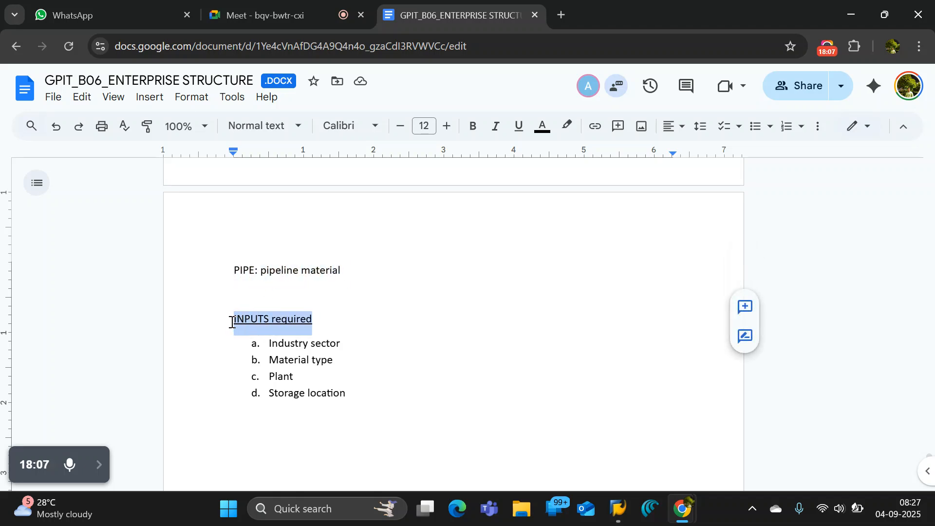
click(328, 325)
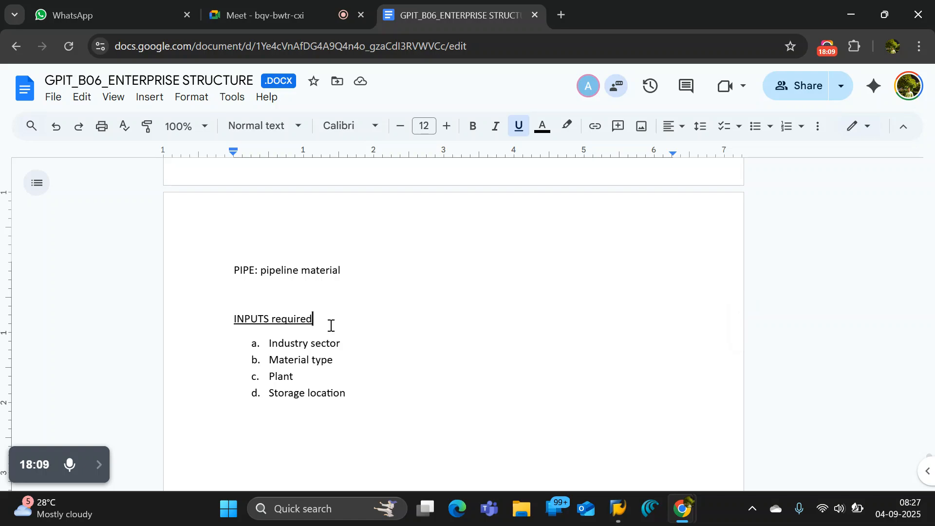
click(261, 14)
click(462, 16)
drag(314, 319, 224, 313)
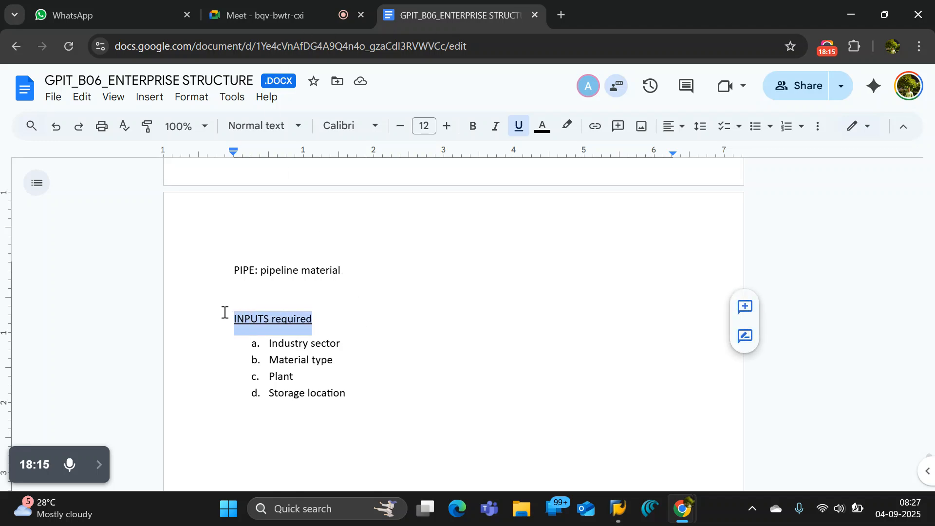
click(365, 299)
drag(328, 323, 225, 317)
click(363, 298)
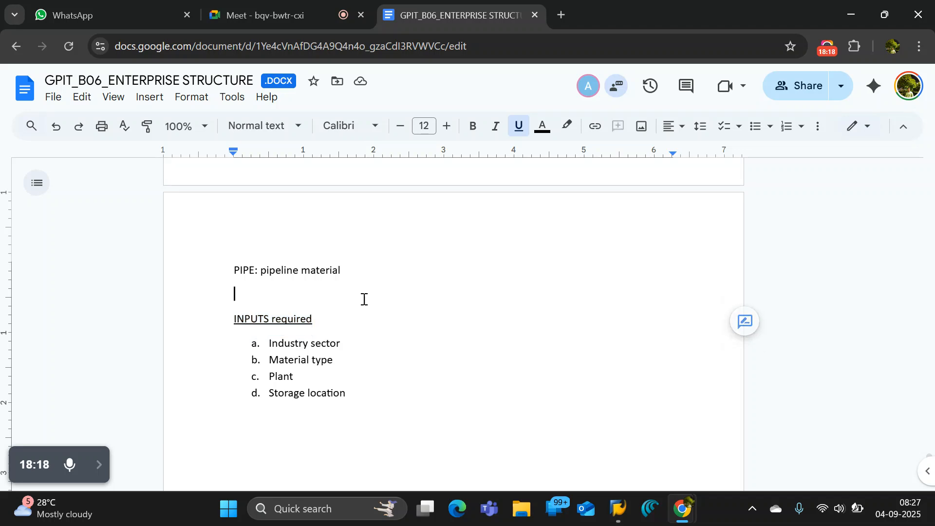
double_click(348, 270)
drag(348, 271, 235, 265)
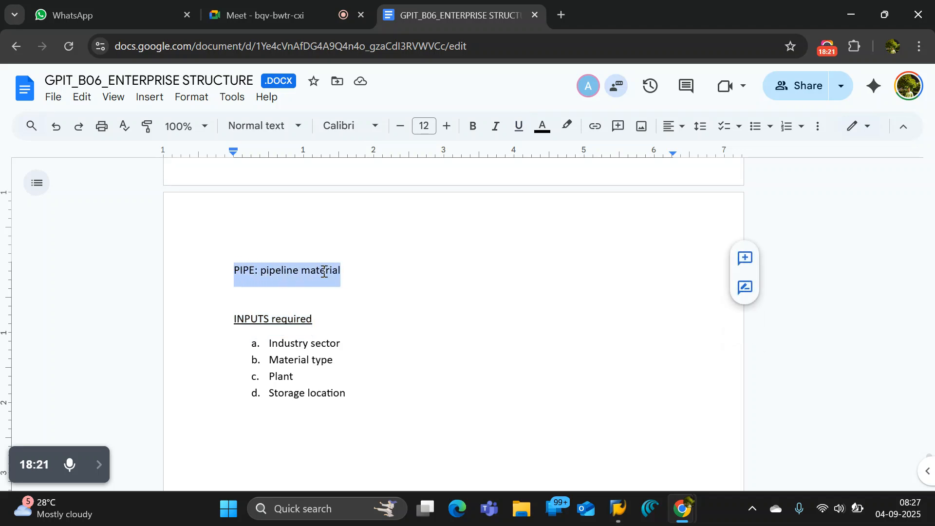
click(342, 270)
click(370, 403)
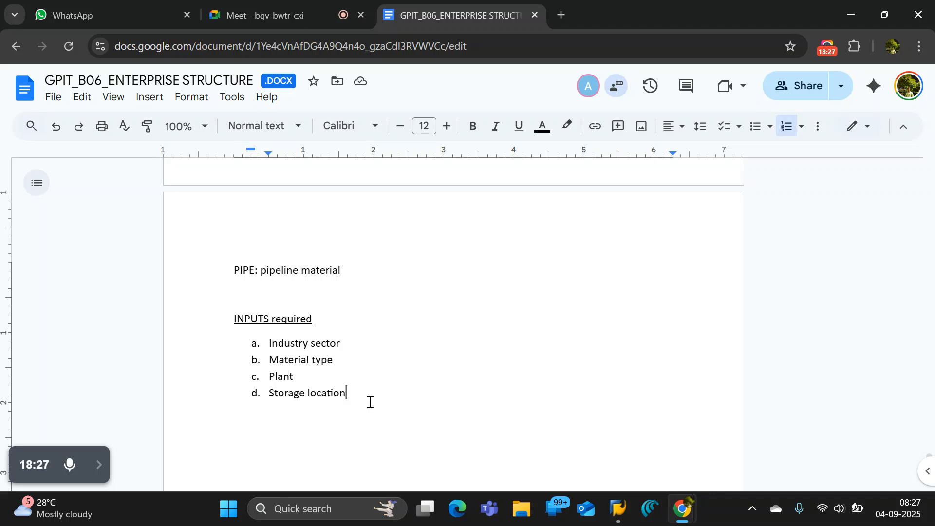
key(Return)
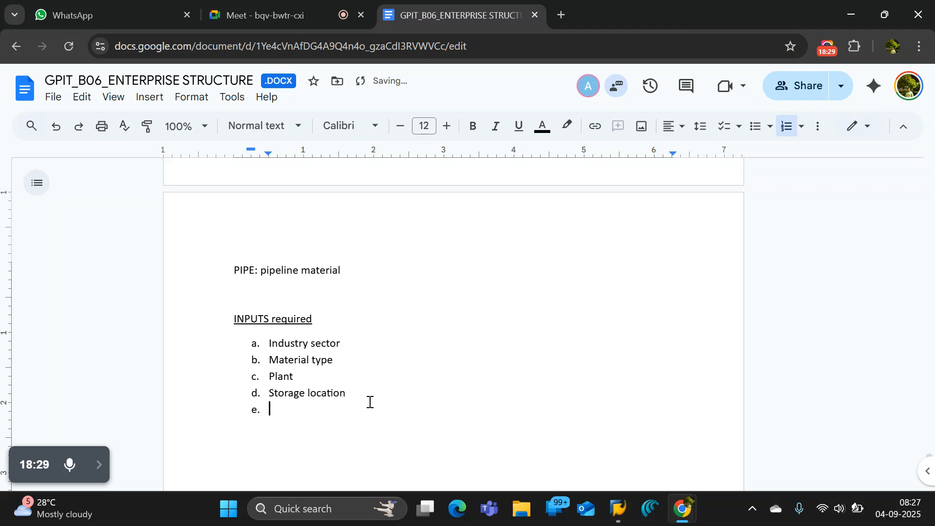
key(Return)
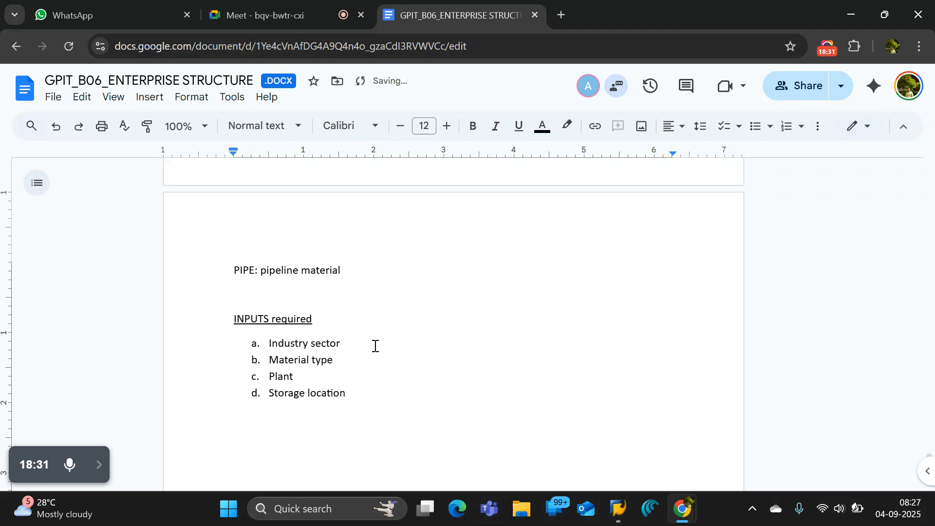
Switch to the SAP display of material 1000511 and highlight its material number and description.
key(alt+Tab)
key(alt+Tab)
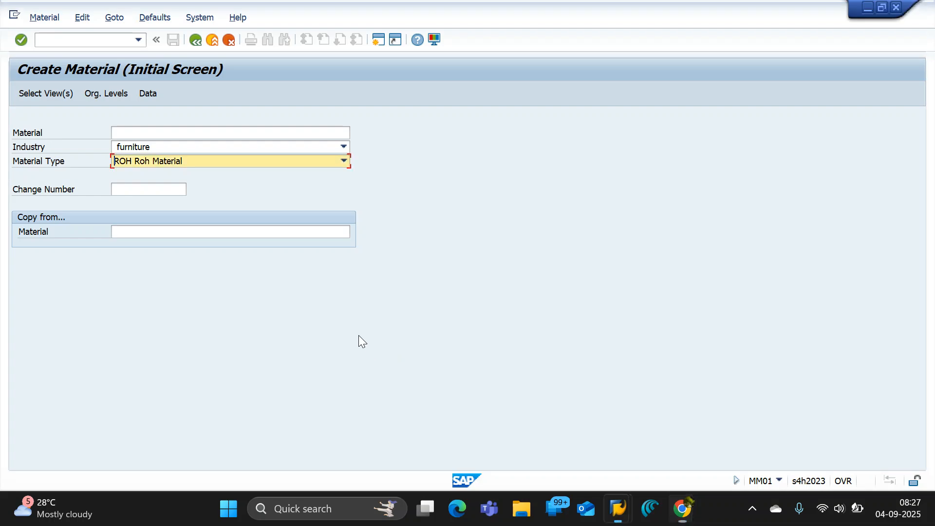
key(alt+Tab)
key(alt+Tab)
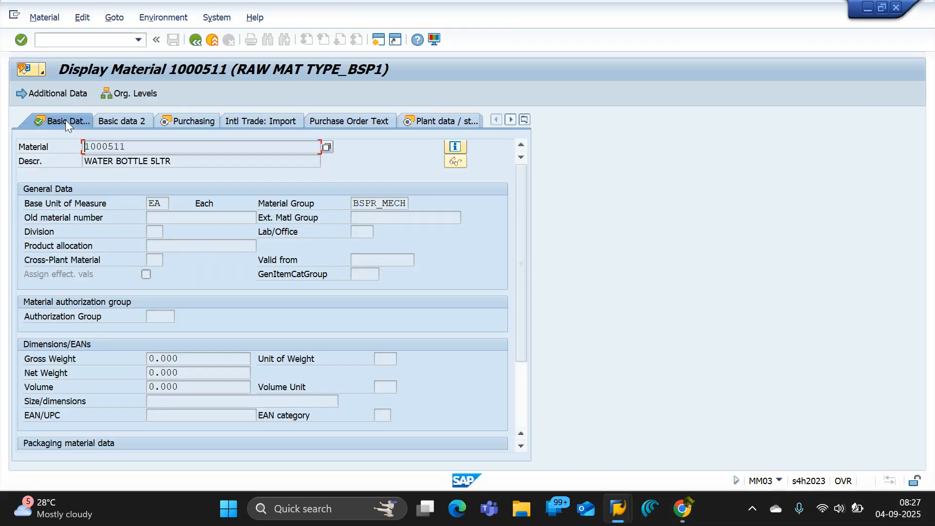
drag(129, 146, 35, 153)
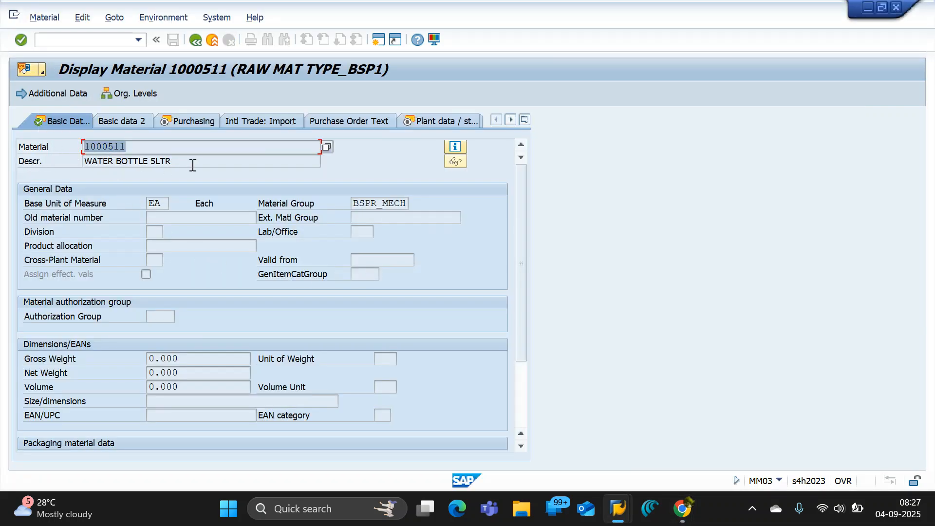
drag(192, 163, 9, 157)
drag(140, 146, 55, 149)
drag(142, 146, 51, 149)
drag(145, 147, 1, 150)
Highlight the material's base unit of measure, view the list of available units, and close it without choosing one.
drag(171, 203, 125, 210)
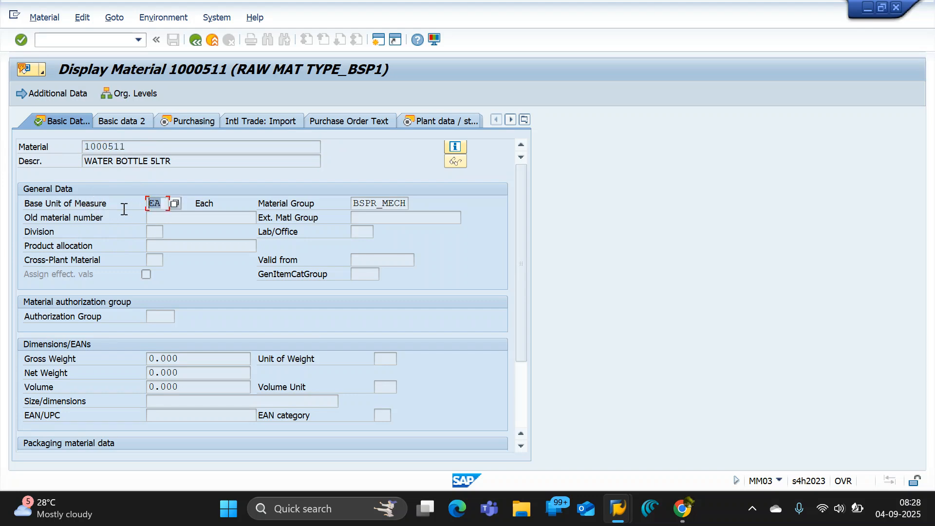
click(172, 204)
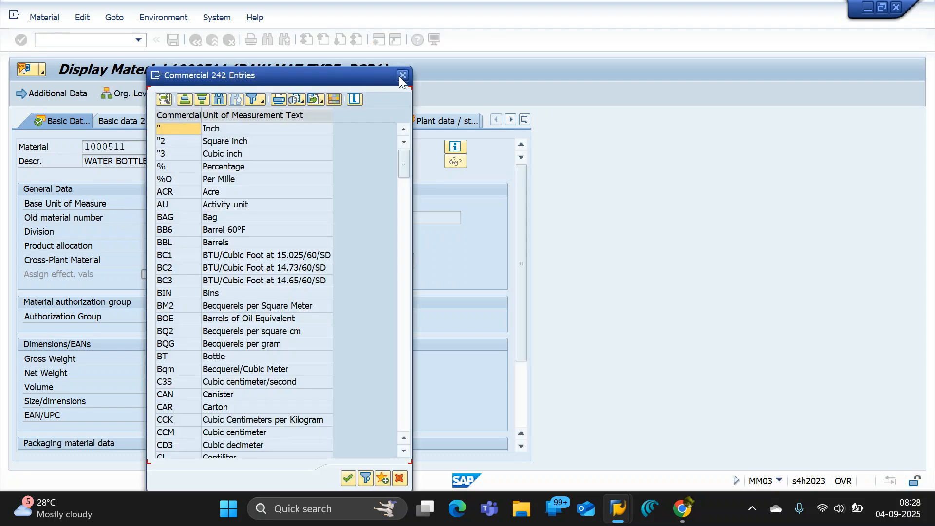
click(404, 75)
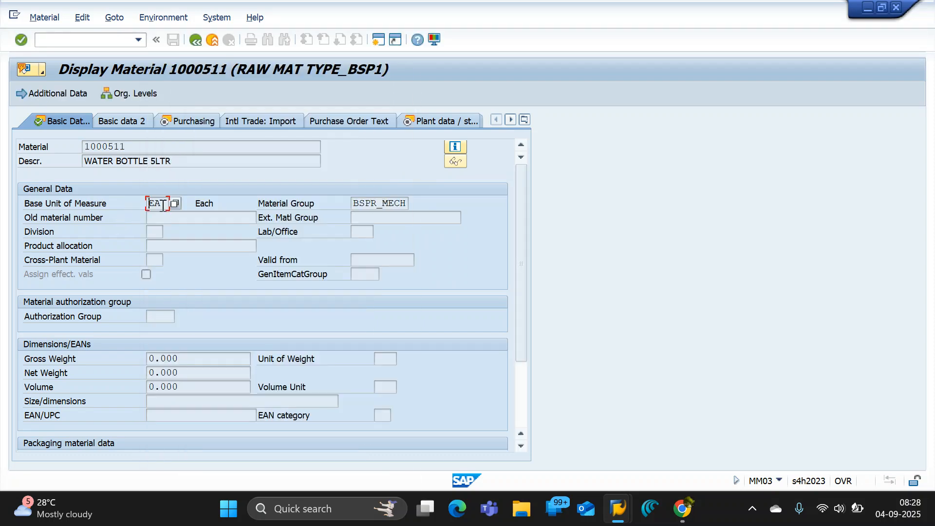
Examine the material's information window for its industry sector, material type and maintenance status, then close it.
click(322, 204)
click(454, 147)
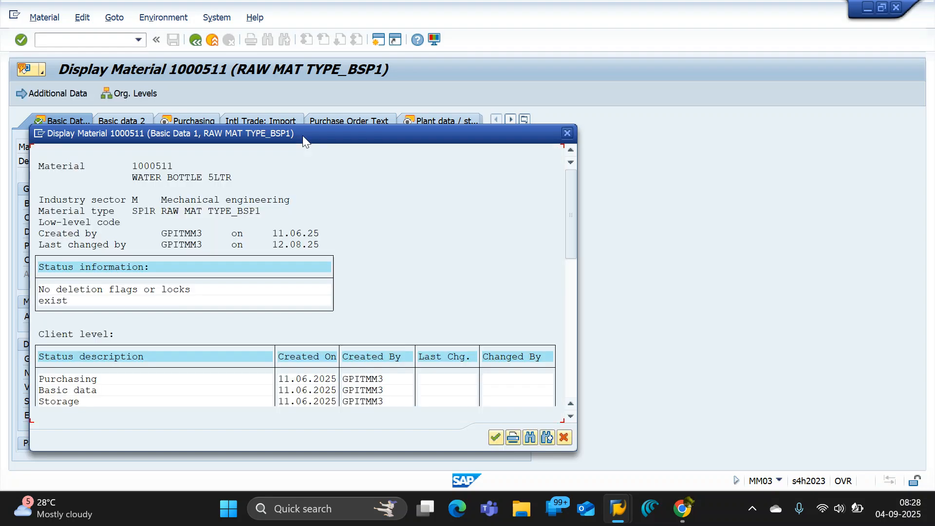
drag(302, 136, 695, 148)
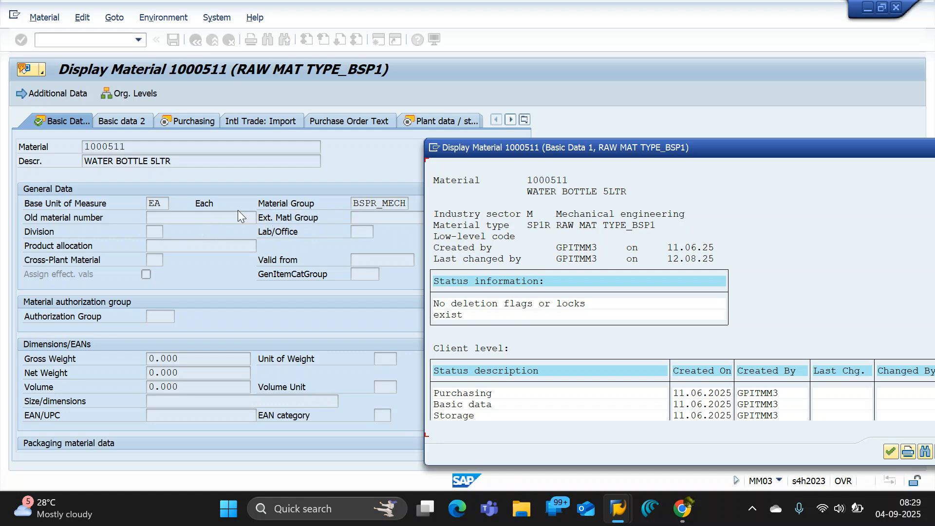
drag(822, 149, 594, 155)
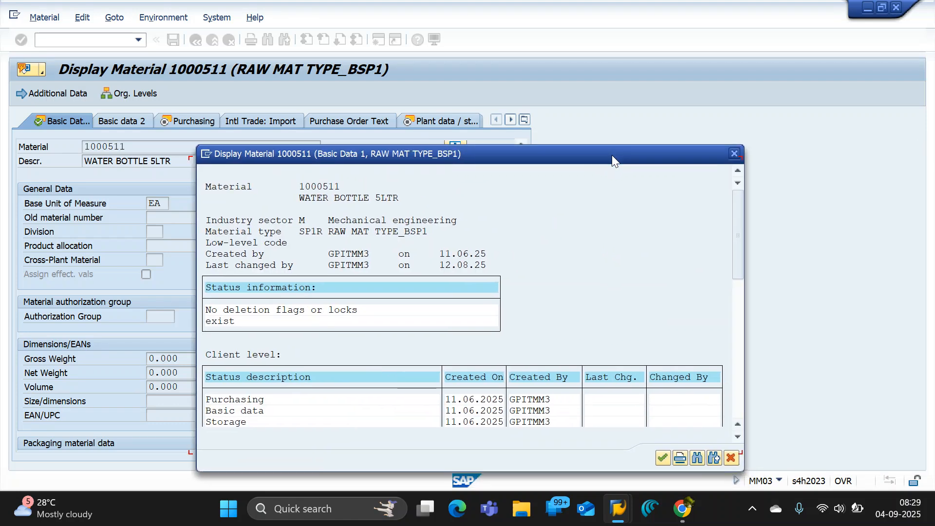
click(734, 154)
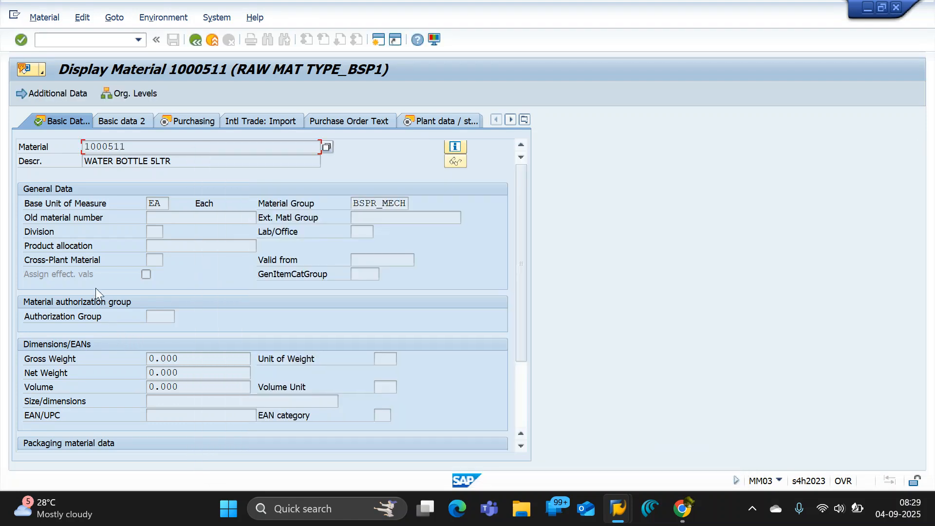
Copy the "Base Unit of Measure" field label from the basic data and switch to the Google Docs notes.
click(110, 205)
key(ctrl+y)
drag(74, 203, 25, 204)
key(ctrl+c)
key(alt+Tab)
key(alt+Tab)
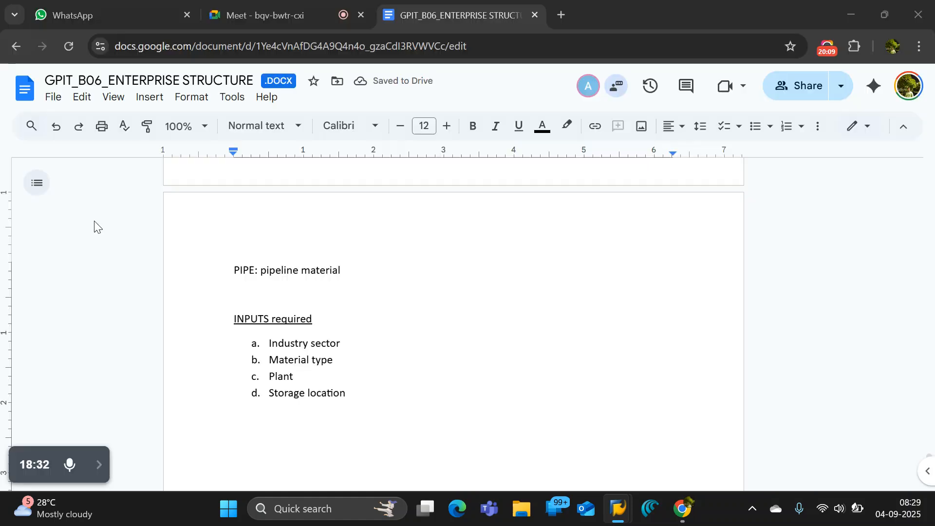
Add "Base Unit of Measure" as item e after "Storage location" in the required inputs list.
click(368, 390)
key(Return)
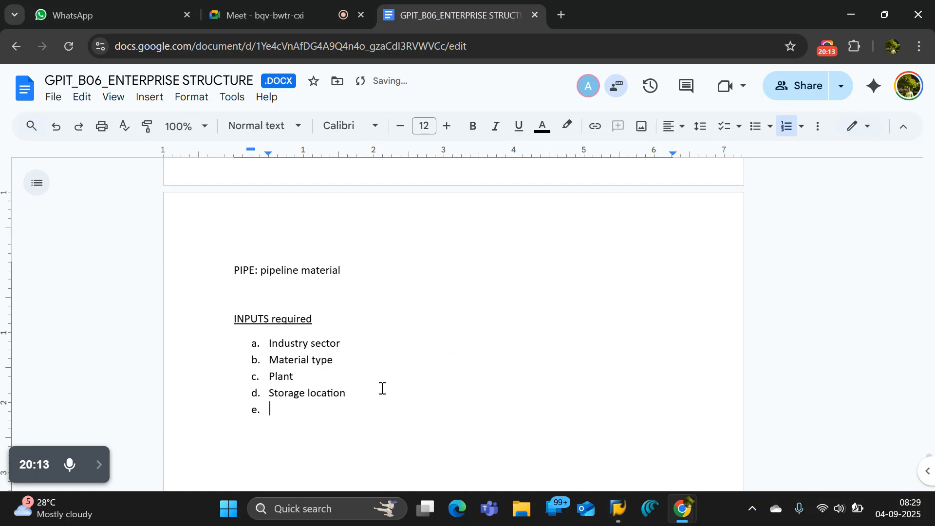
text(Base Unit of Measu)
text(re)
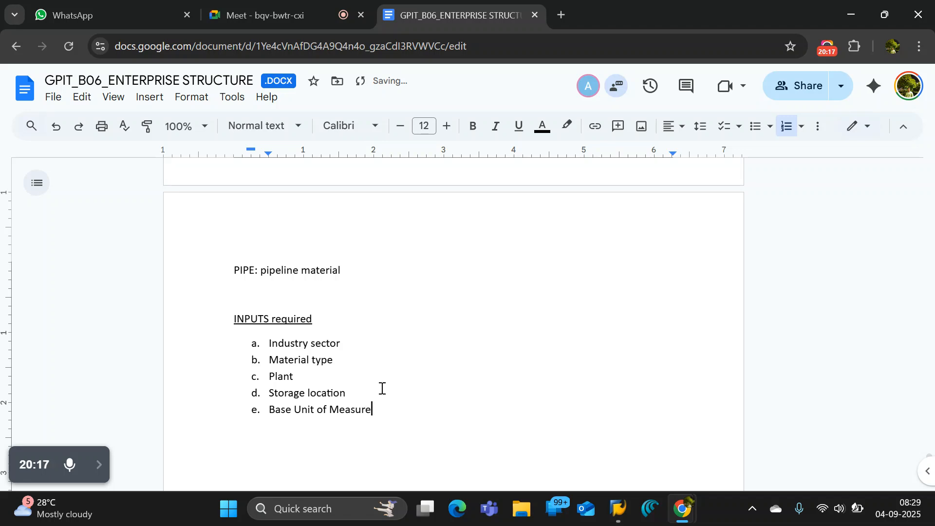
Add "Material Group" as item f of the list, accepting the spelling suggestion for "Material".
key(Return)
text(Materil Group)
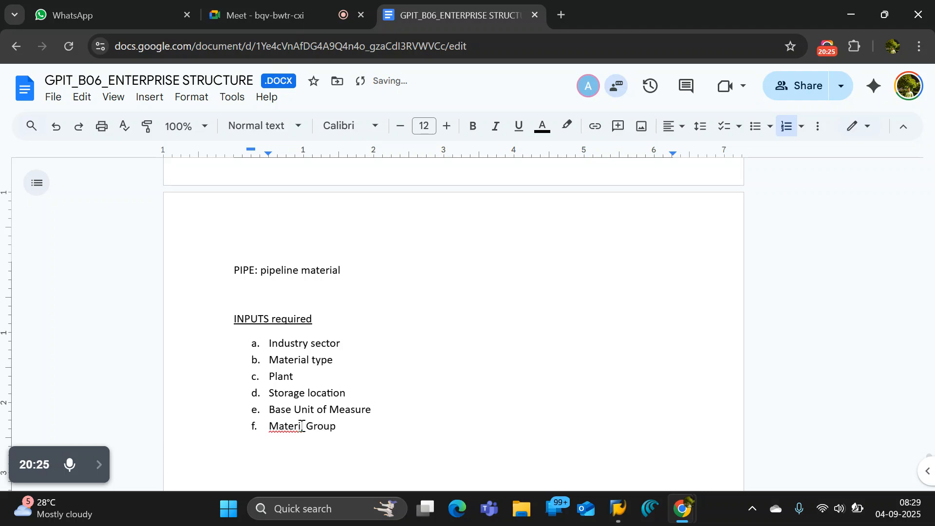
click(299, 427)
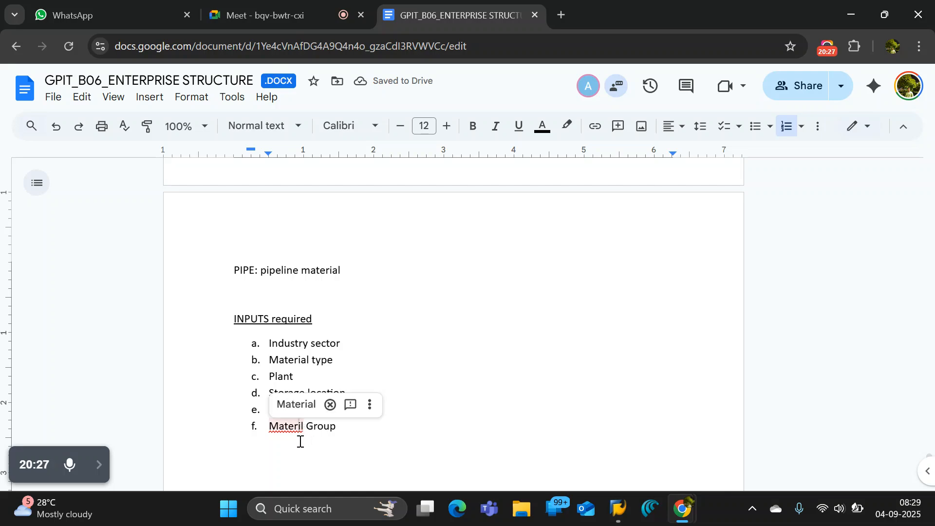
click(306, 403)
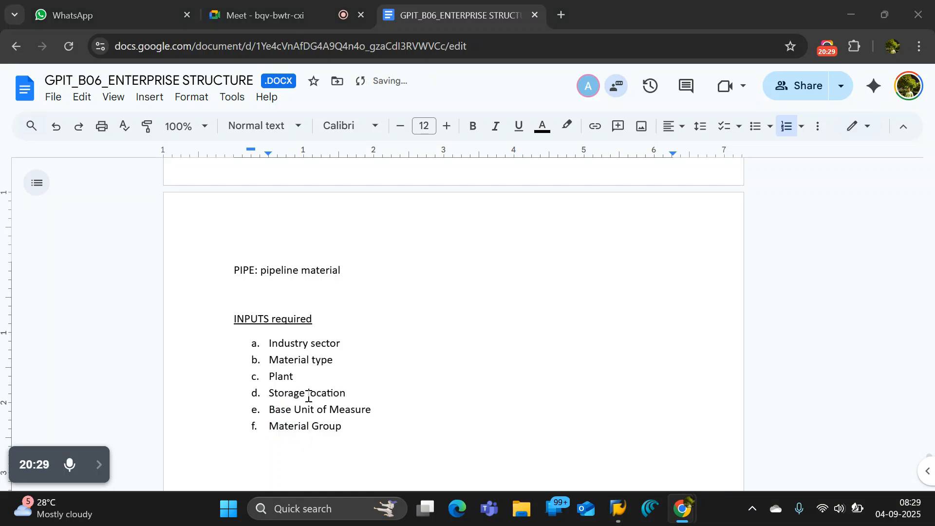
Switch to SAP and examine the material's Purchasing view, highlighting the base unit of measure, purchasing group and material group.
key(alt+Tab)
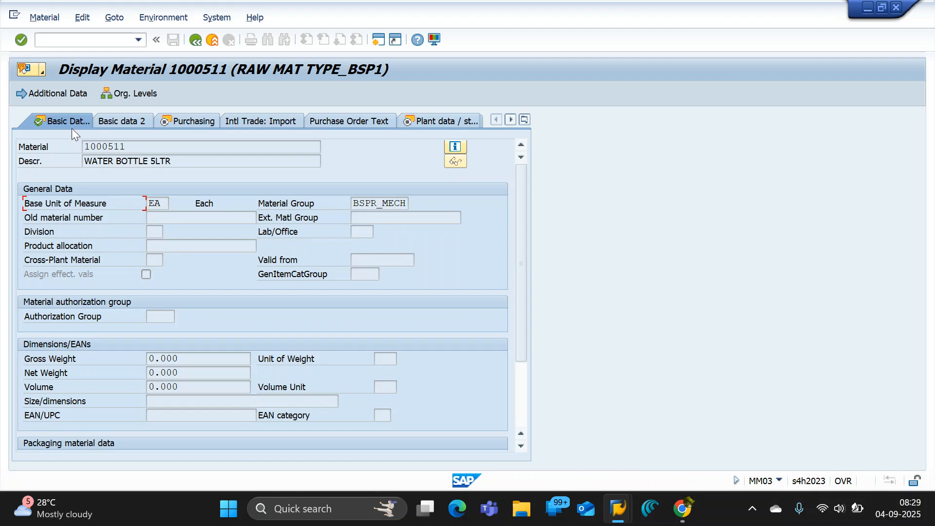
click(201, 121)
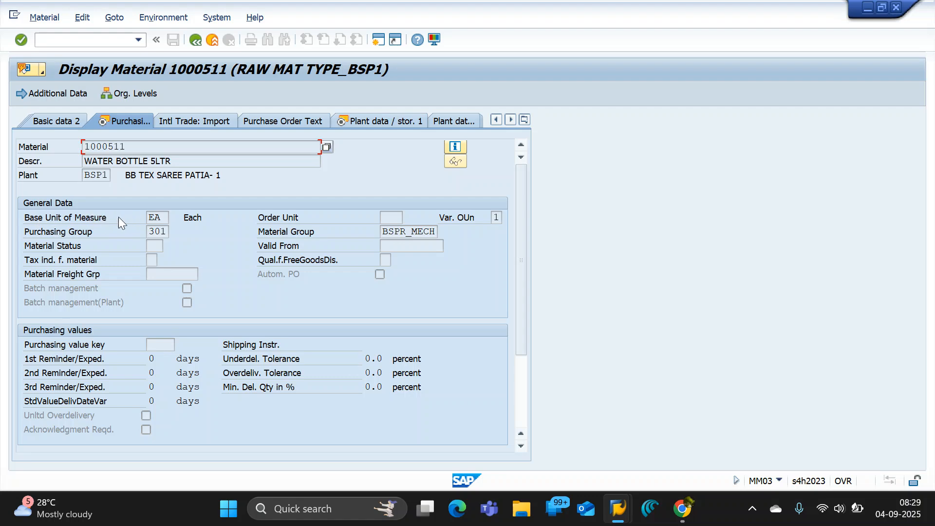
double_click(154, 217)
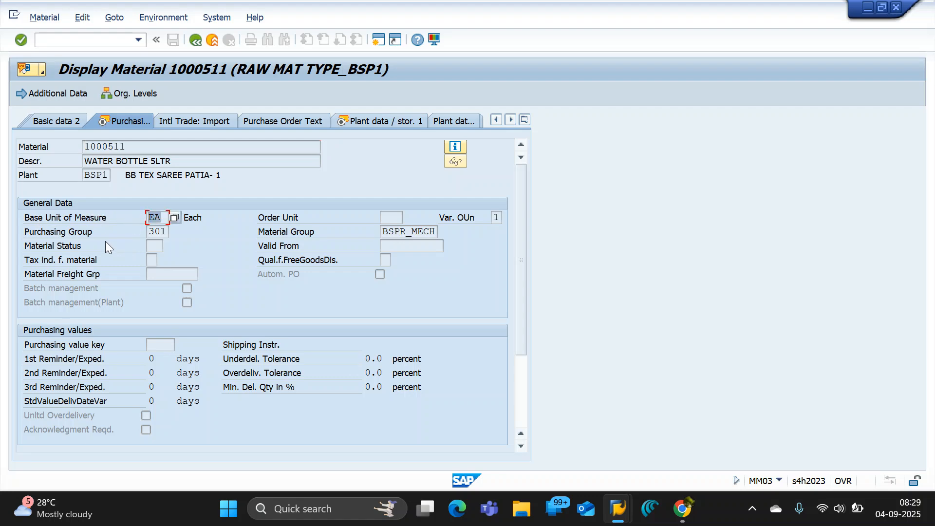
click(51, 233)
double_click(154, 231)
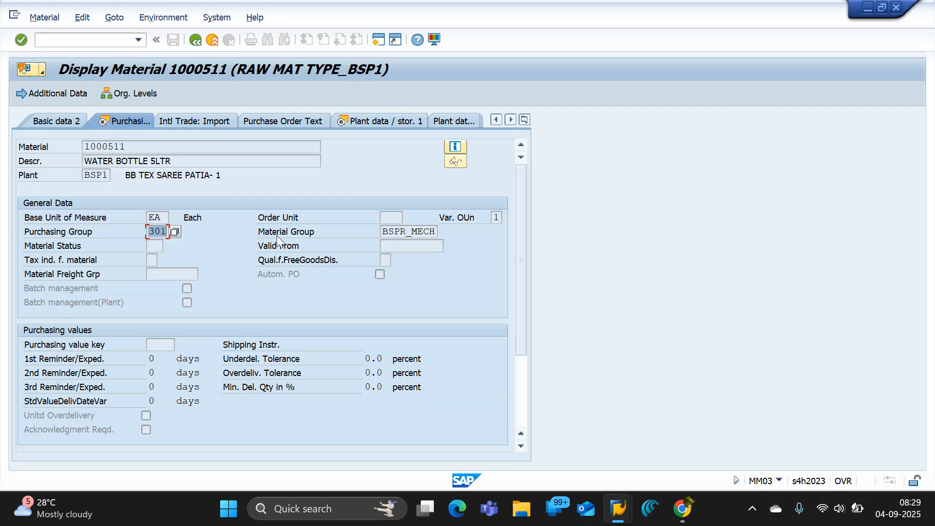
double_click(384, 233)
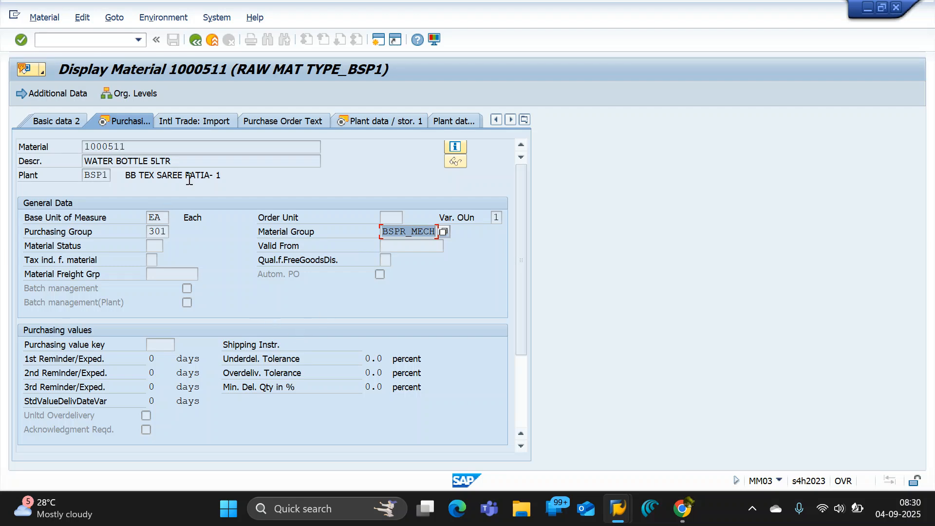
Display the material's Accounting 1 view and highlight its per unit price.
click(525, 121)
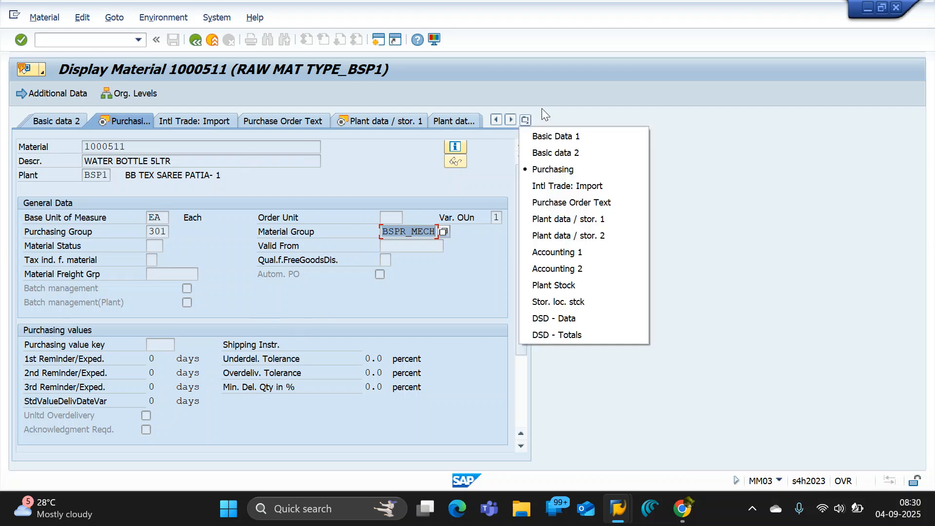
click(553, 254)
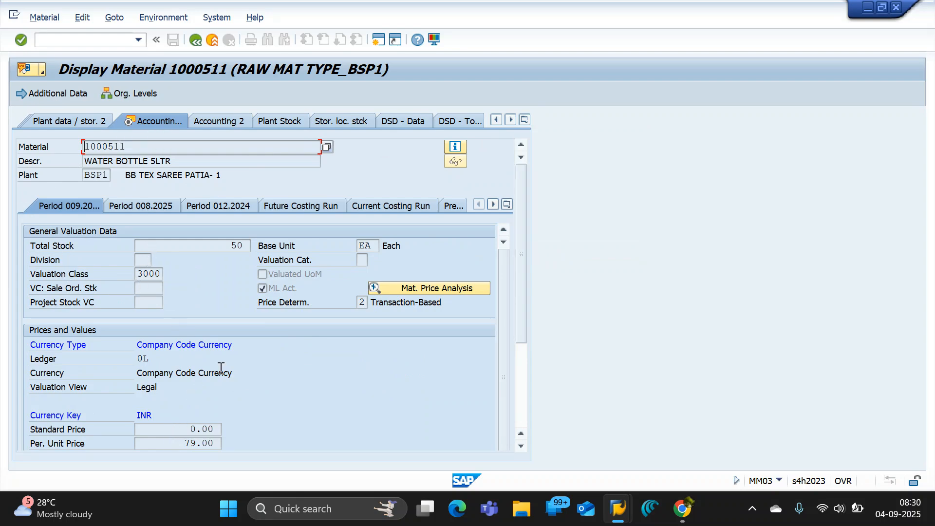
scroll(220, 367, down, 3)
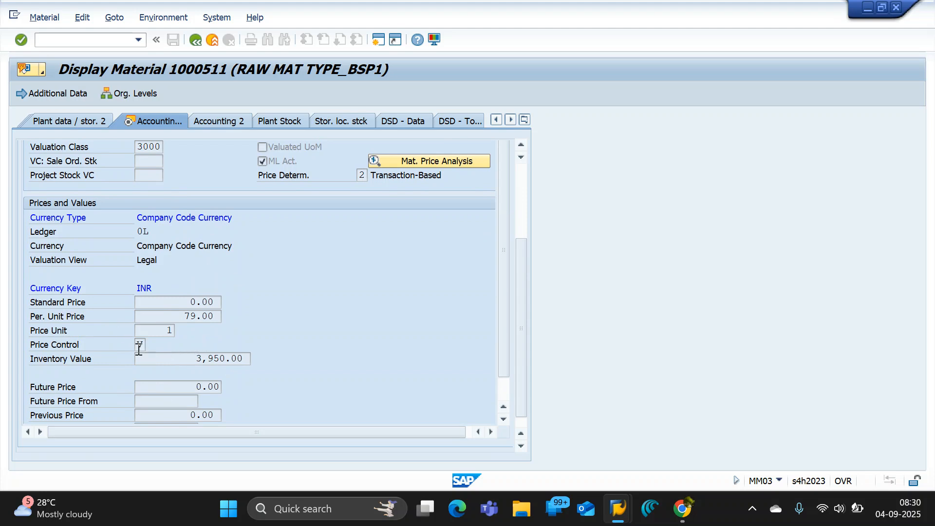
drag(167, 316, 267, 319)
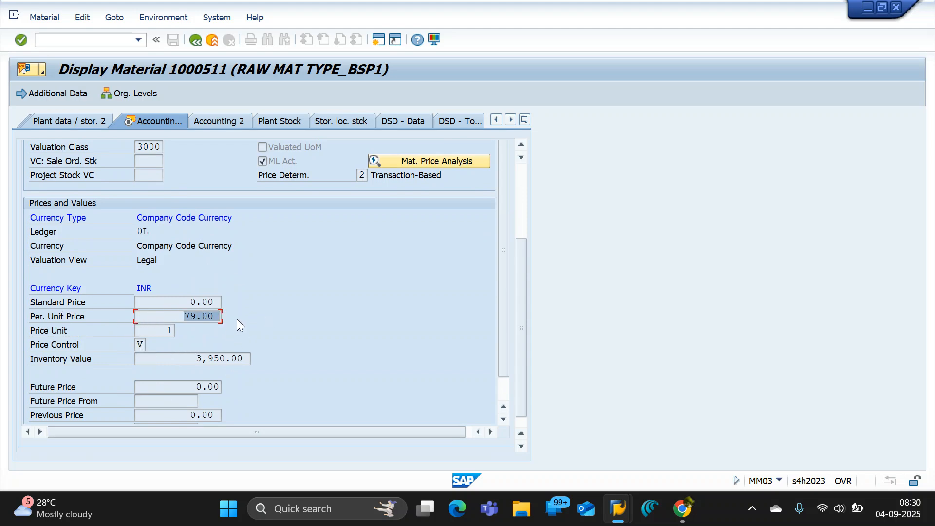
scroll(238, 317, up, 1)
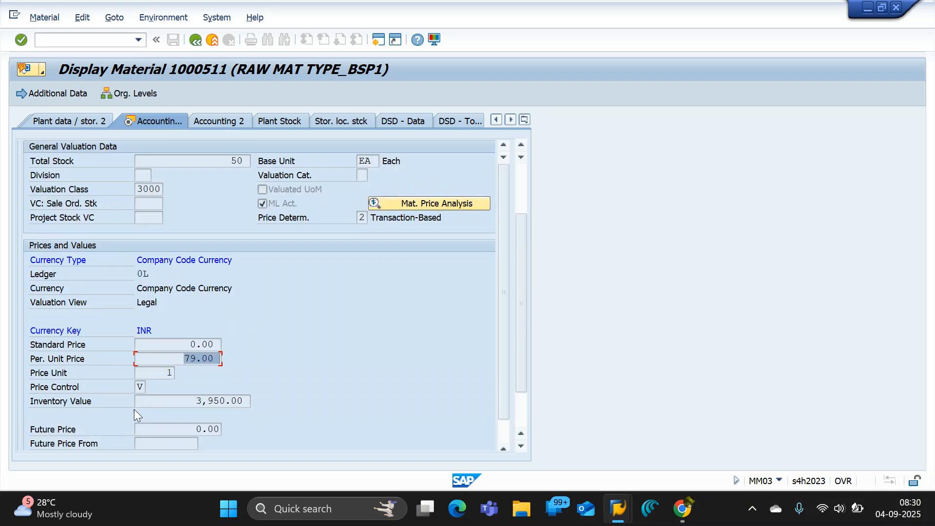
View the possible price control indicators for the material and close the list without choosing one.
click(138, 388)
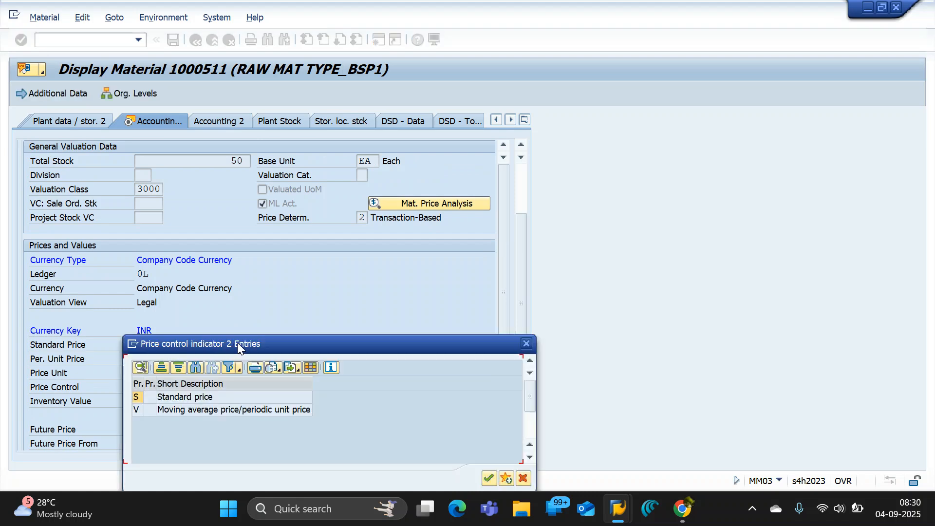
drag(238, 343, 430, 201)
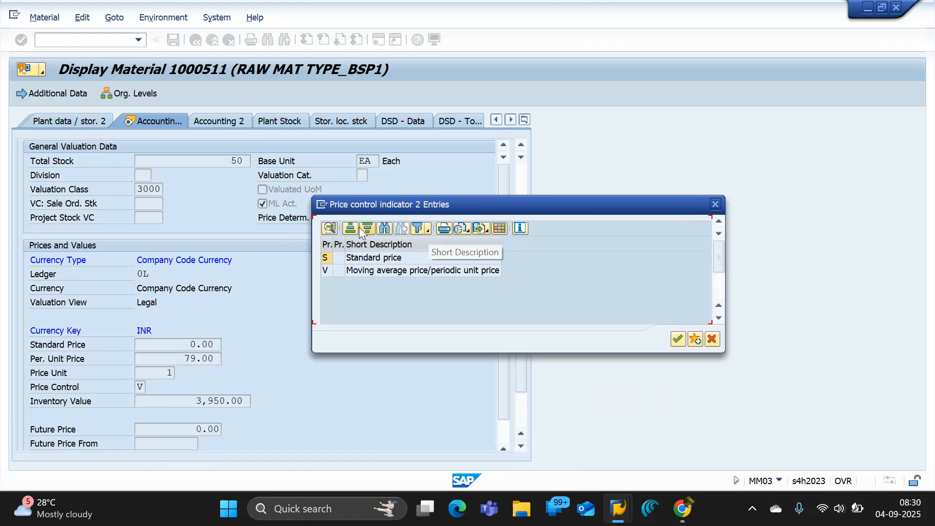
click(714, 340)
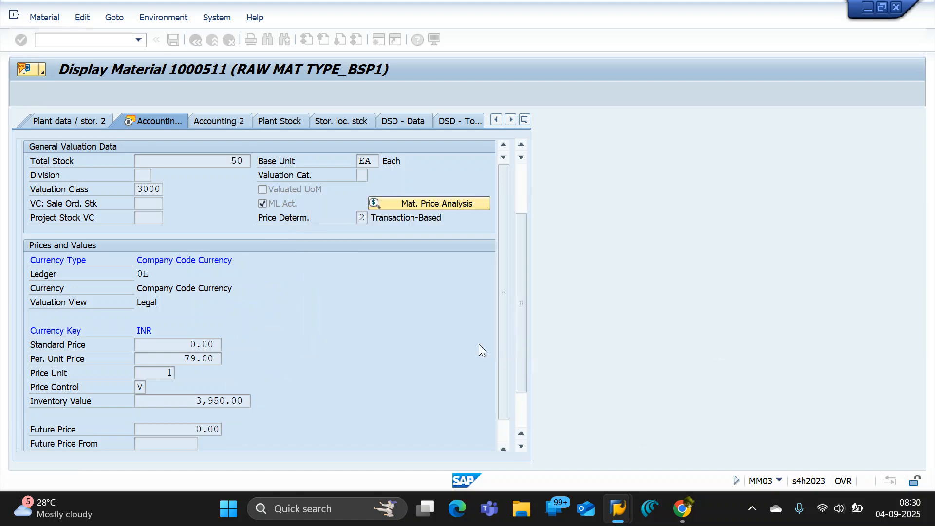
scroll(300, 353, up, 1)
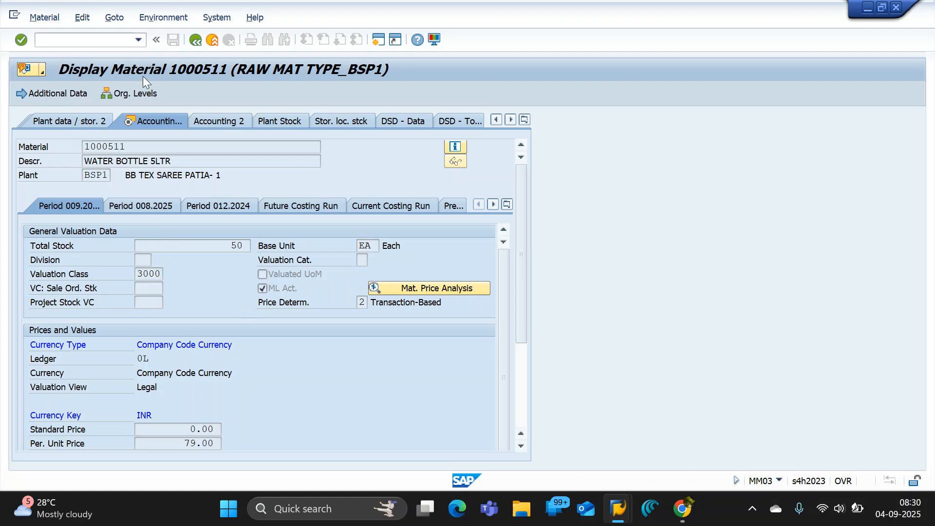
Reopen material 1000511 from the materials list at organizational levels plant BSP1 and storage location 1011, showing its Basic Data 1 view.
click(195, 39)
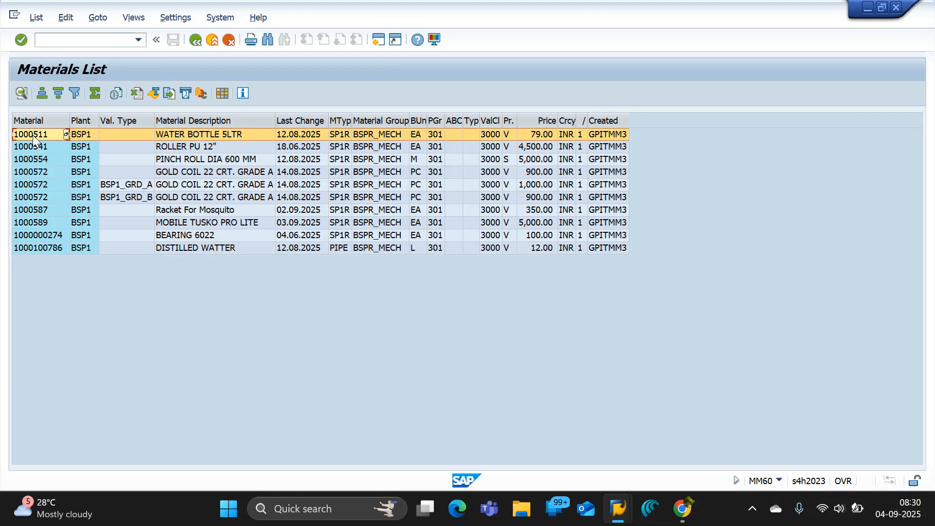
double_click(33, 136)
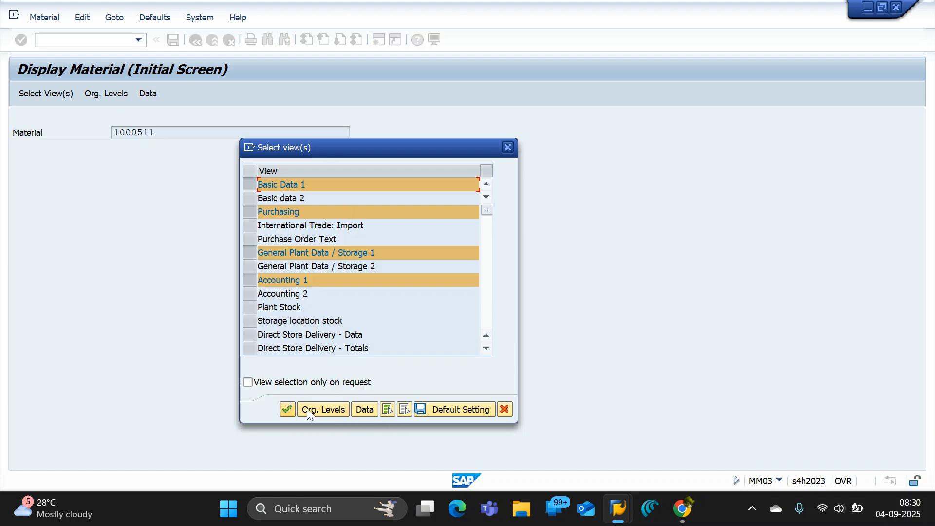
click(308, 410)
click(290, 171)
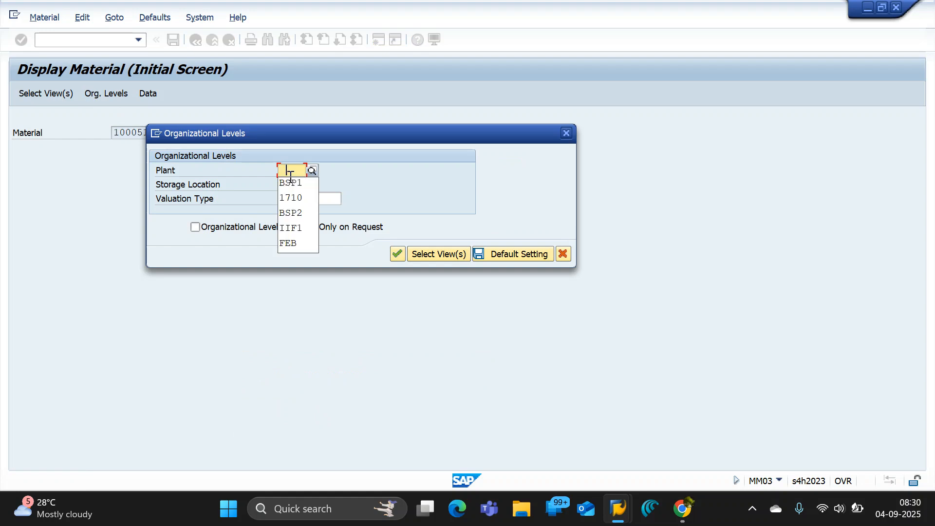
click(290, 183)
click(287, 184)
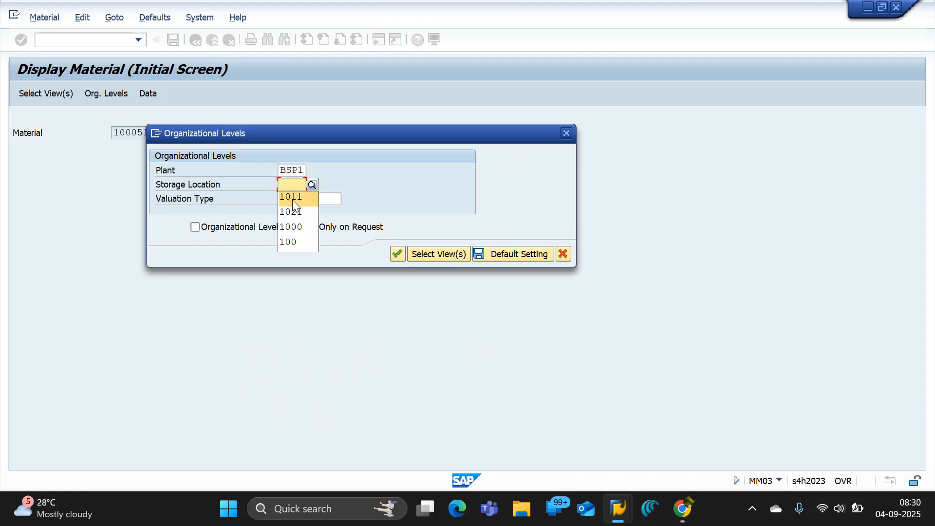
click(294, 200)
click(399, 254)
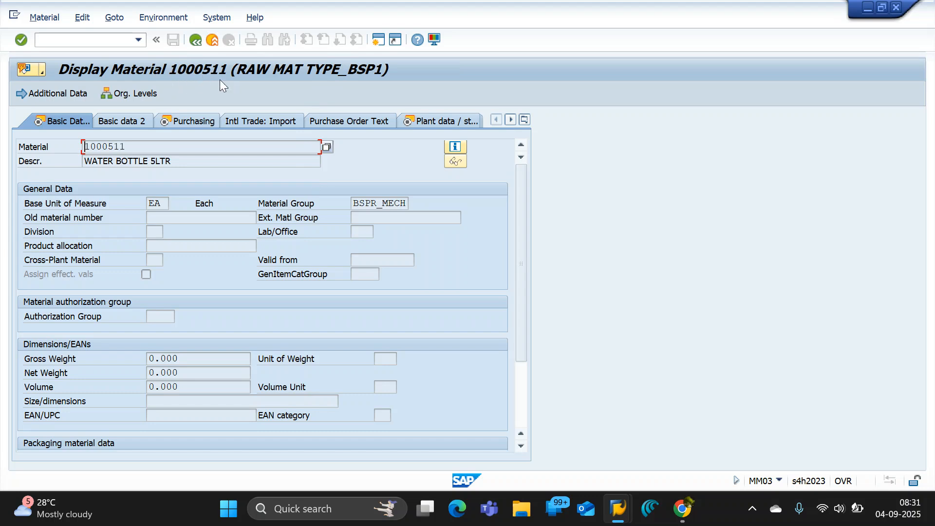
Examine the material's header in the Basic Data 1 view, highlighting its material number and description.
drag(149, 147, 52, 141)
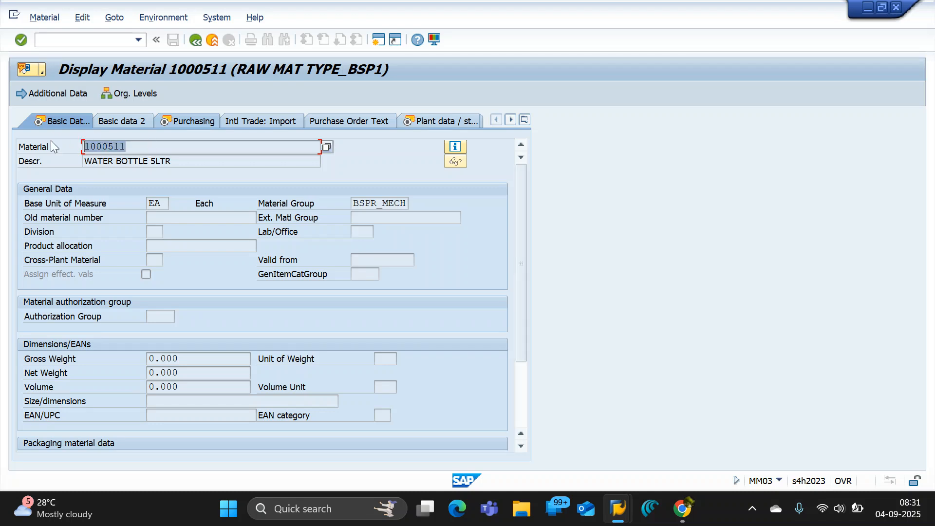
click(146, 149)
drag(123, 146, 46, 149)
click(152, 151)
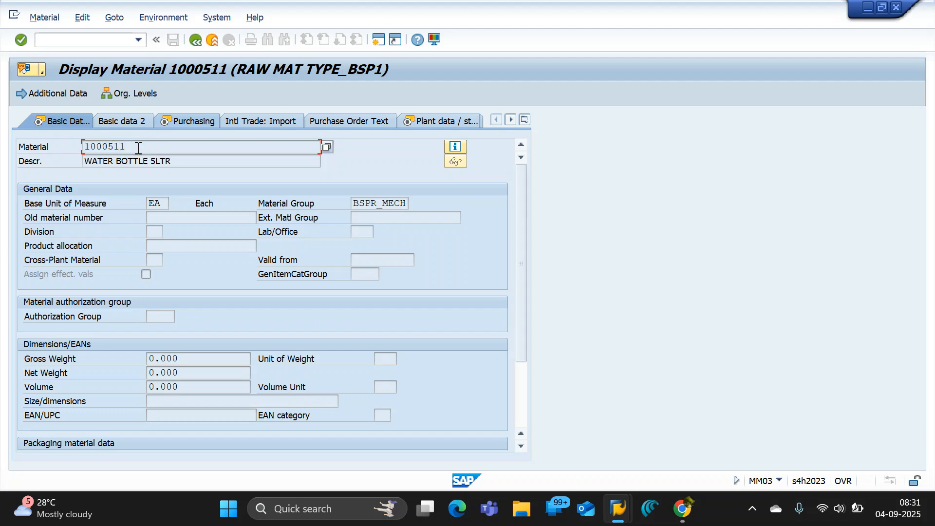
drag(139, 148, 16, 146)
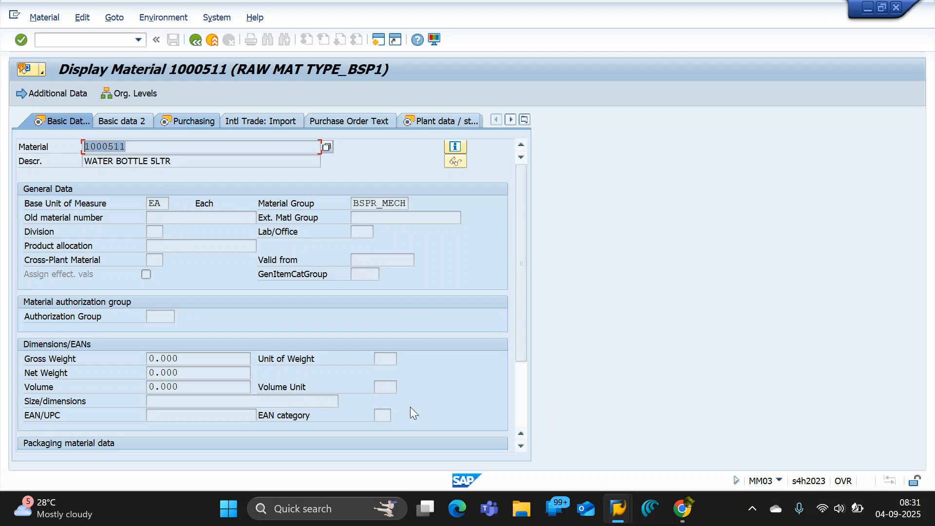
click(132, 160)
drag(185, 161, 68, 140)
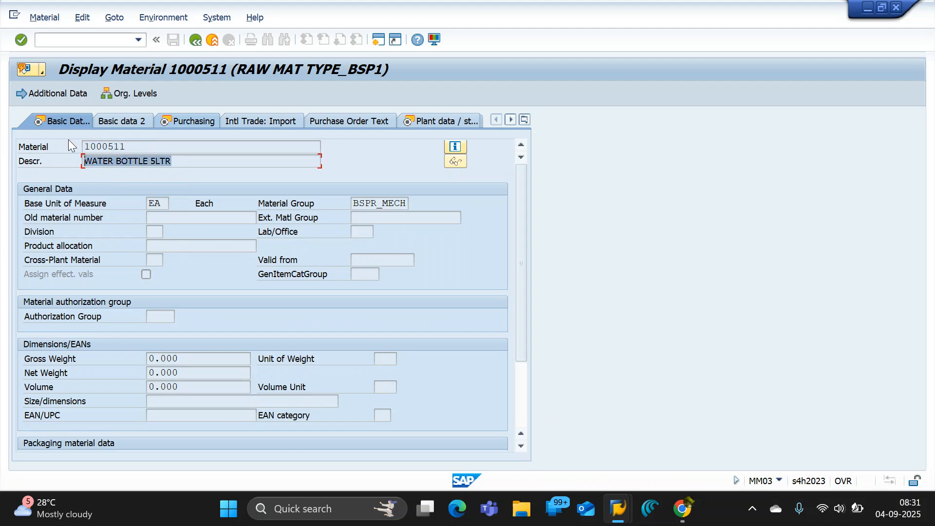
drag(142, 145, 60, 145)
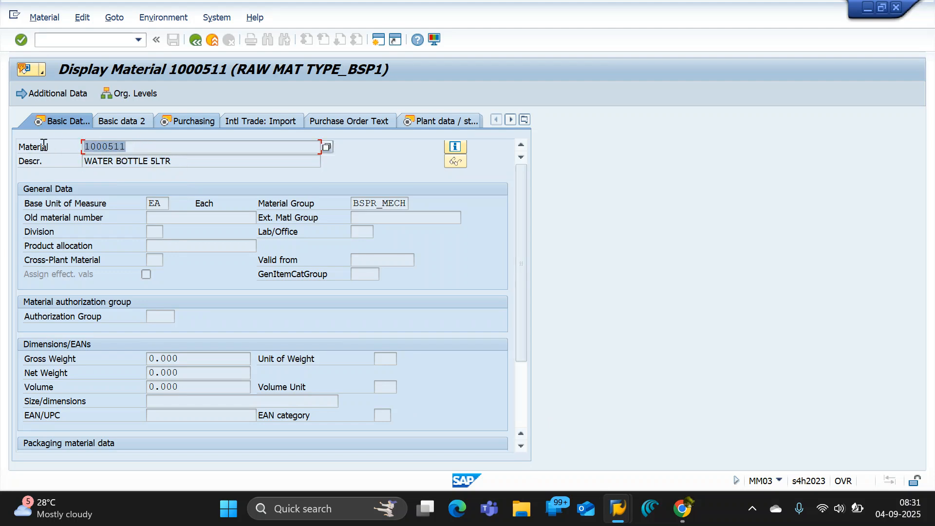
key(shift+Right)
key(shift+Right)
key(shift+Right)
drag(139, 147, 62, 146)
click(141, 147)
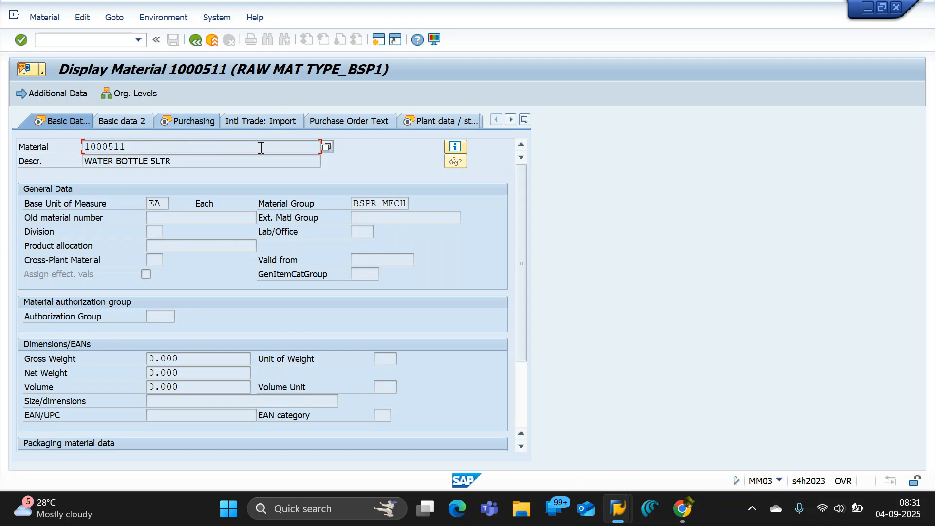
drag(261, 148, 22, 146)
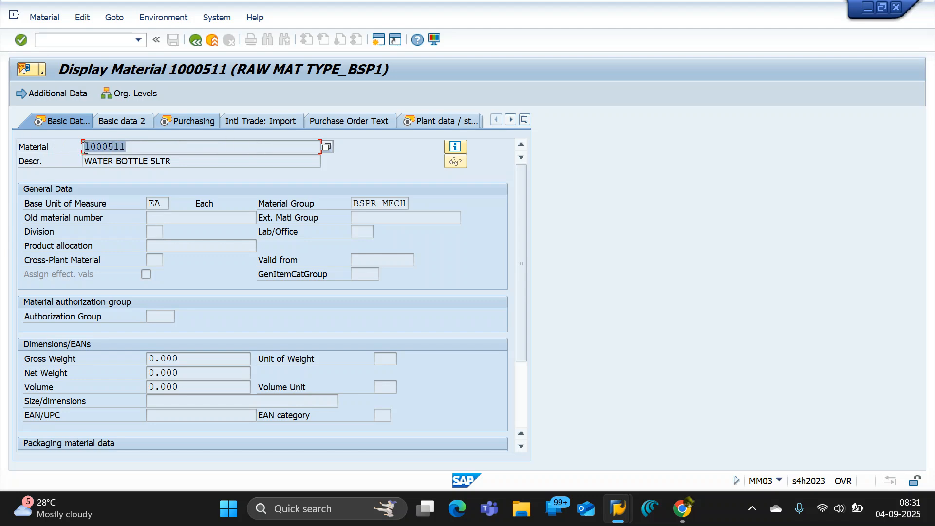
click(91, 147)
double_click(91, 147)
drag(152, 147, 34, 148)
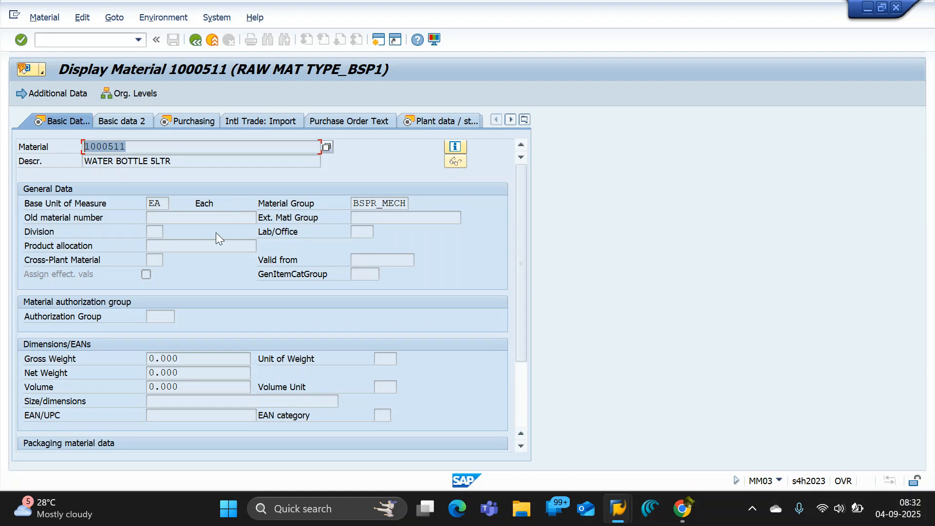
Highlight "Industry sector" in the Google Docs notes and open transaction SPRO in a new SAP session.
key(alt+Tab)
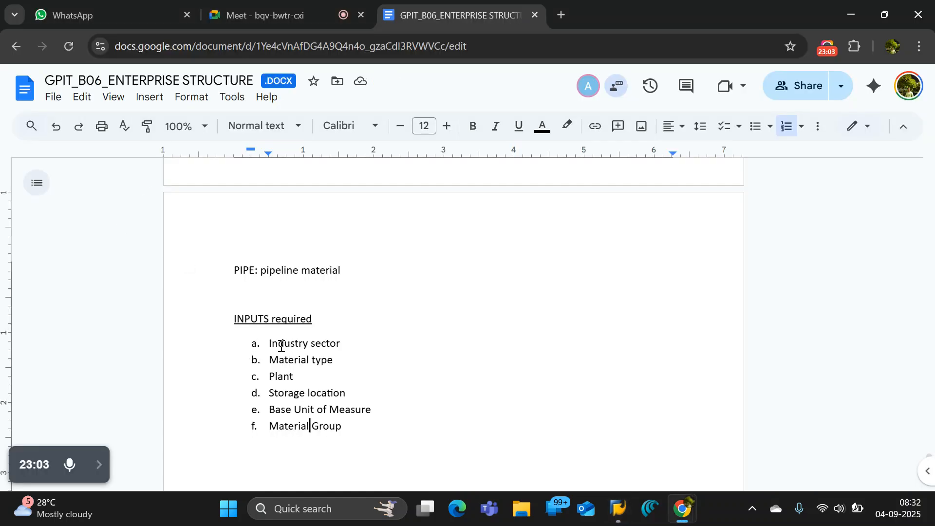
drag(358, 339, 270, 343)
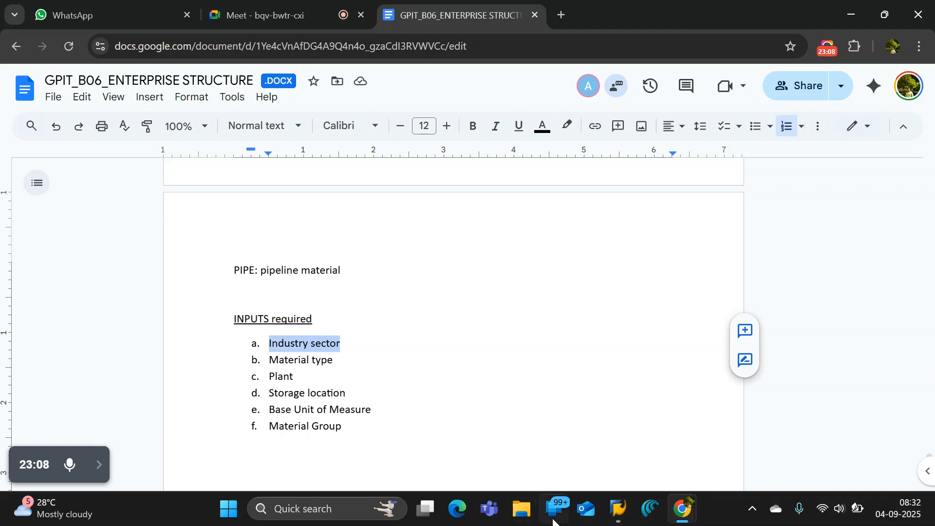
mouse_move(618, 511)
click(619, 446)
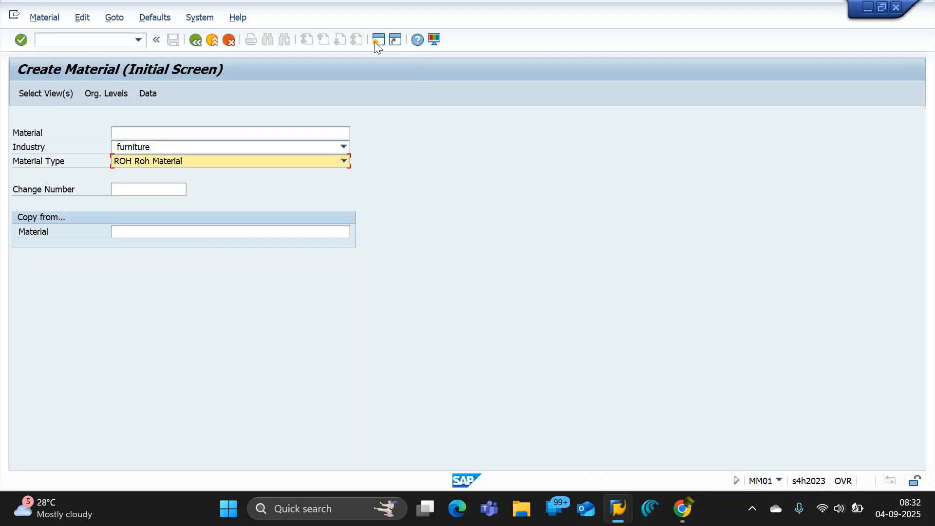
key(ctrl+n)
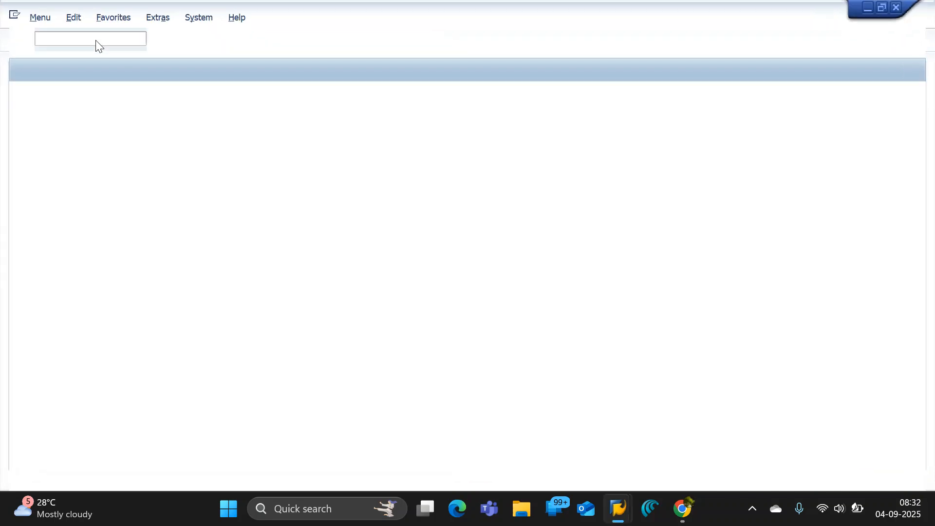
text(spro)
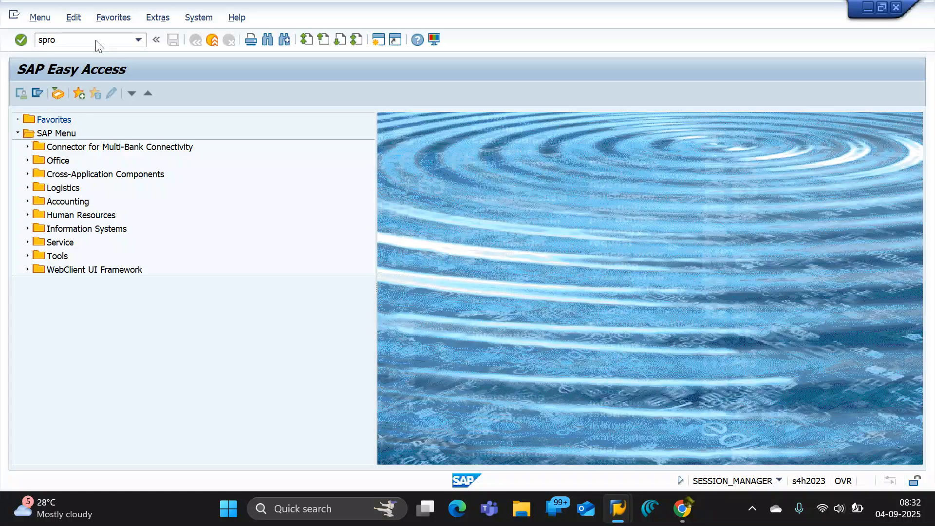
key(Return)
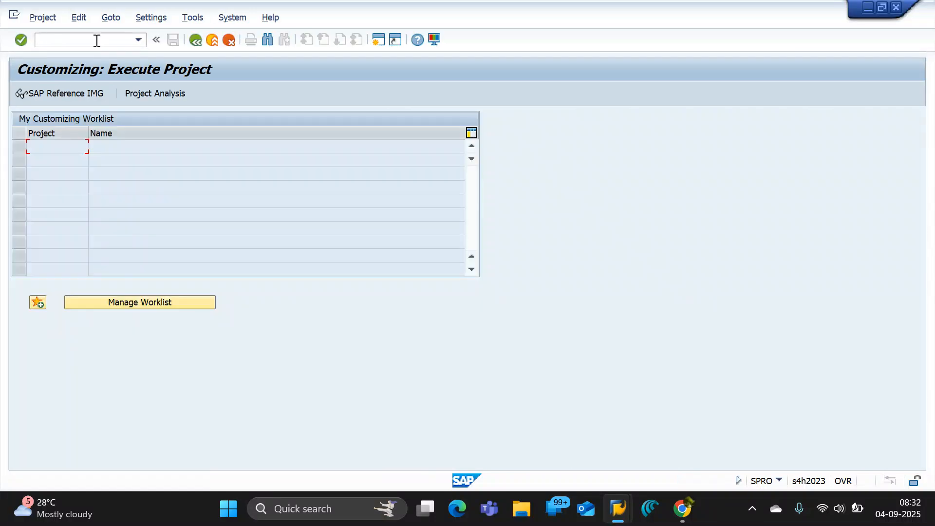
Return to the Google Docs notes and paste a copy of "Industry sector" below the list of required inputs.
key(alt+Tab)
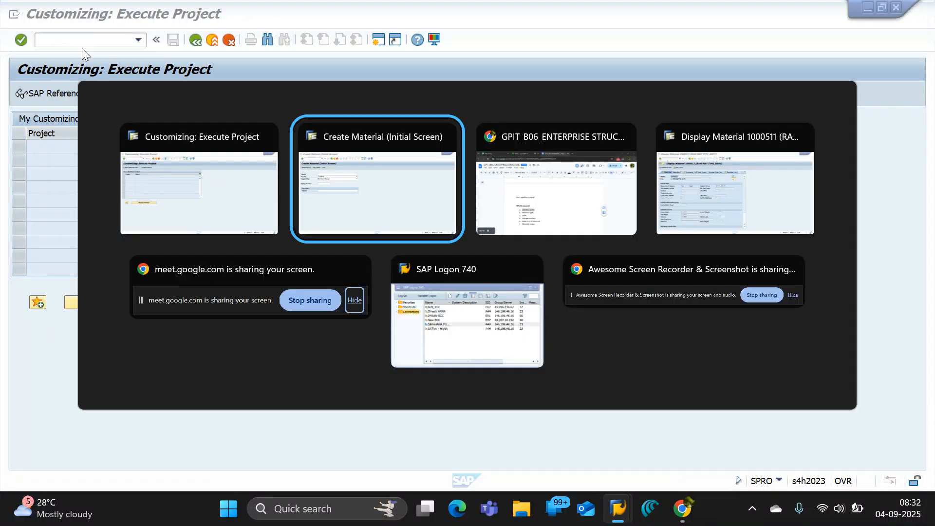
key(alt+Tab)
double_click(348, 308)
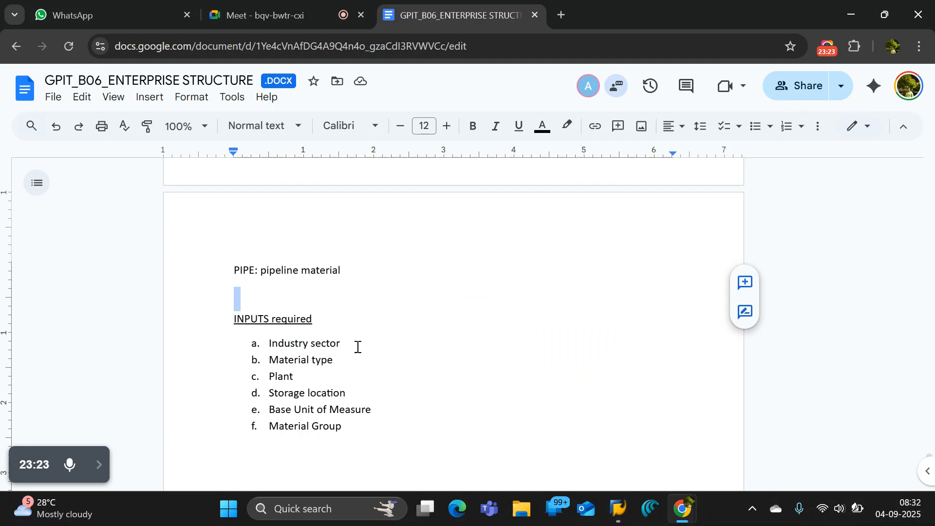
drag(341, 344, 268, 342)
key(ctrl+c)
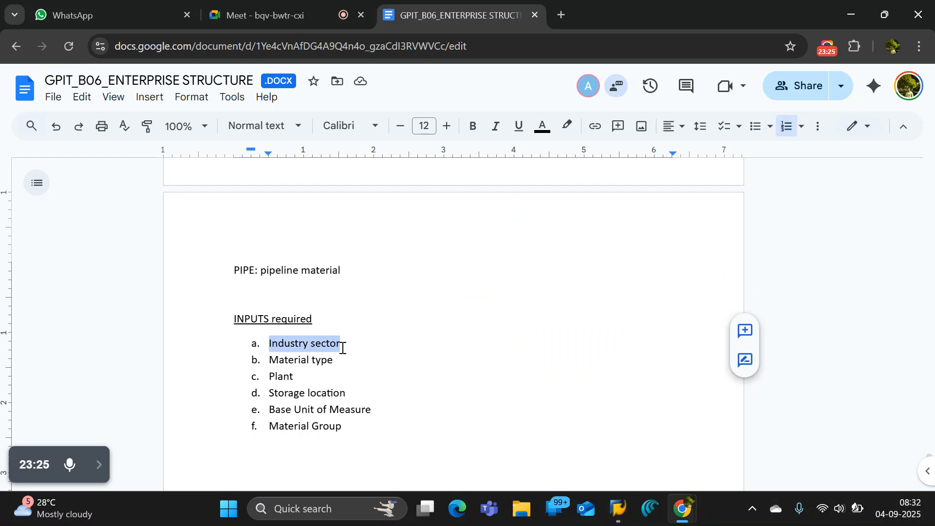
scroll(419, 349, down, 3)
click(351, 307)
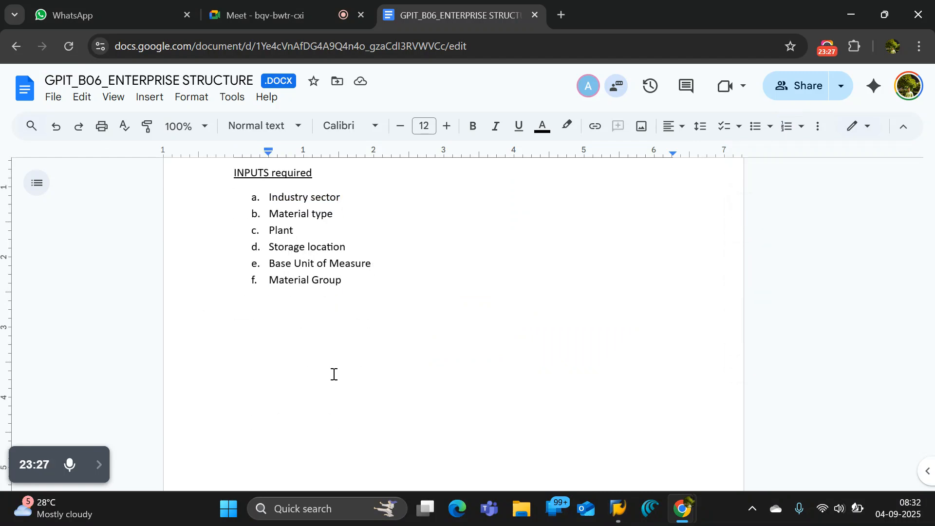
key(ctrl+v)
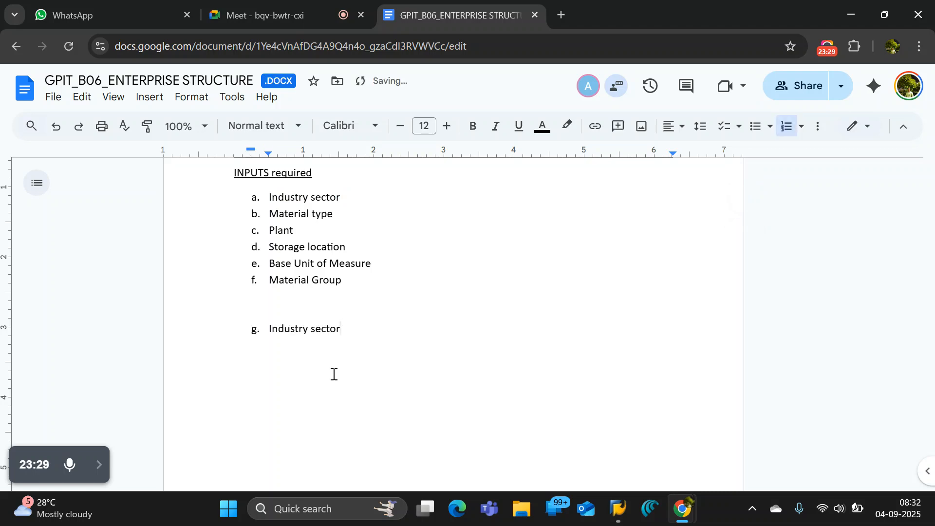
Remove the list lettering from the pasted "Industry sector" line and make it bold and underlined.
click(263, 335)
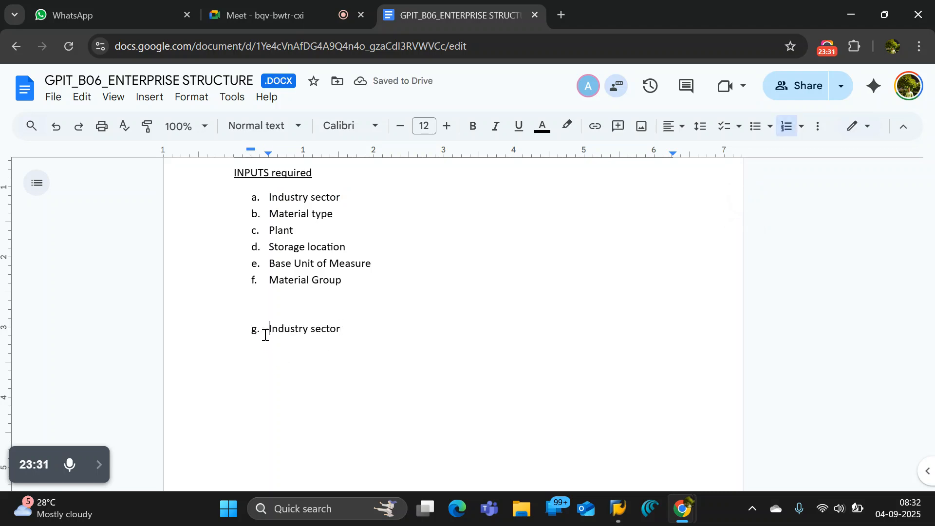
key(BackSpace)
drag(265, 335, 346, 330)
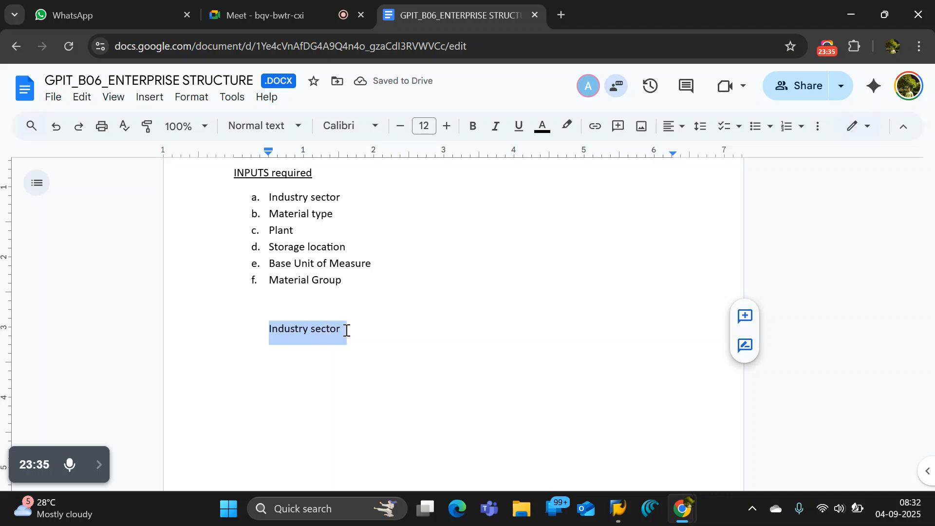
key(ctrl+b)
key(ctrl+u)
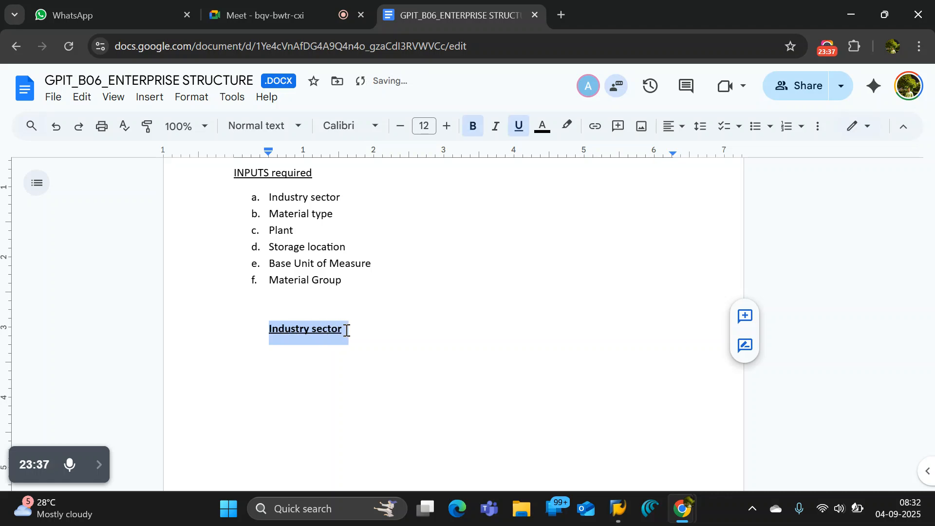
key(BackSpace)
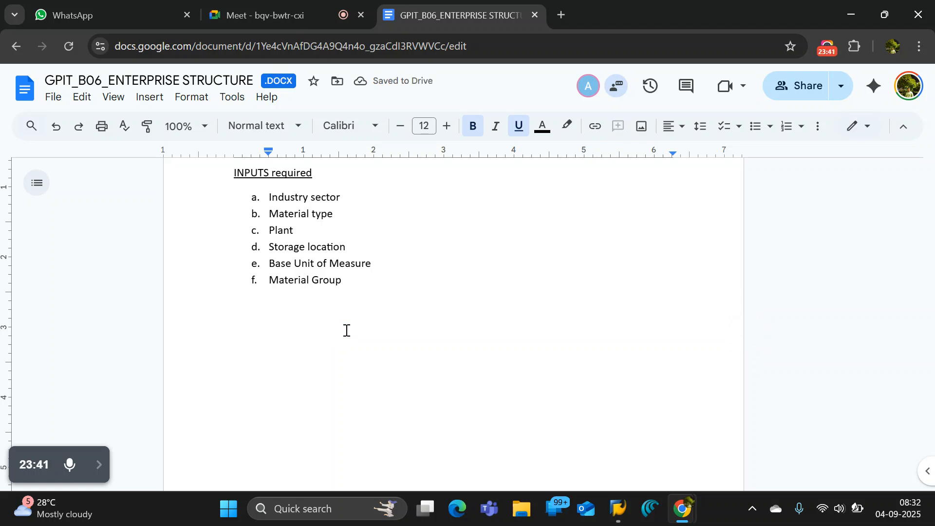
key(ctrl+z)
key(ctrl+z)
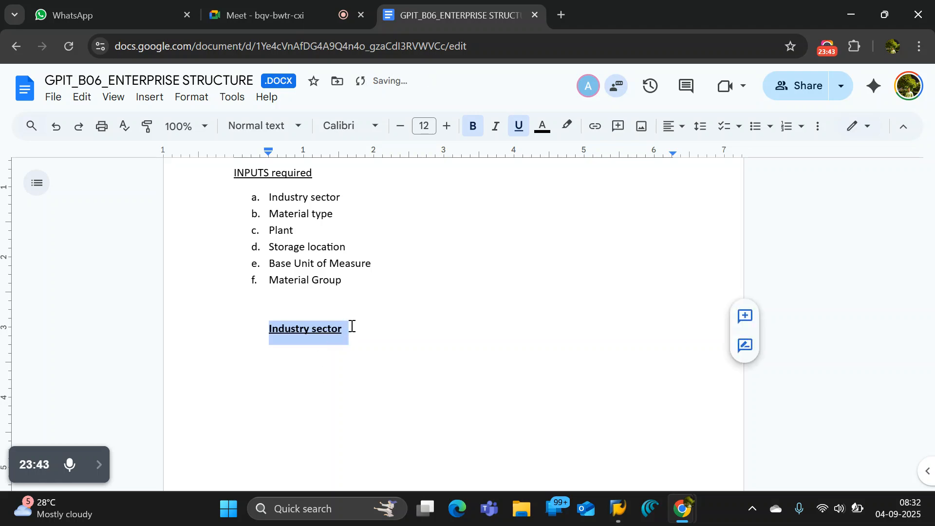
Add the line "PATH: SPRO → IMG →" below the "Industry sector" heading.
click(350, 326)
key(Return)
key(alt+Tab)
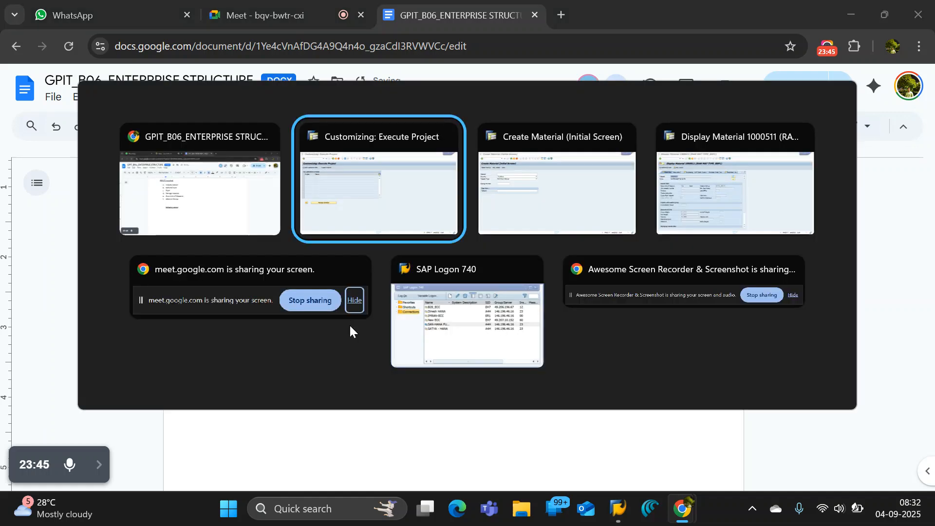
key(alt+Tab)
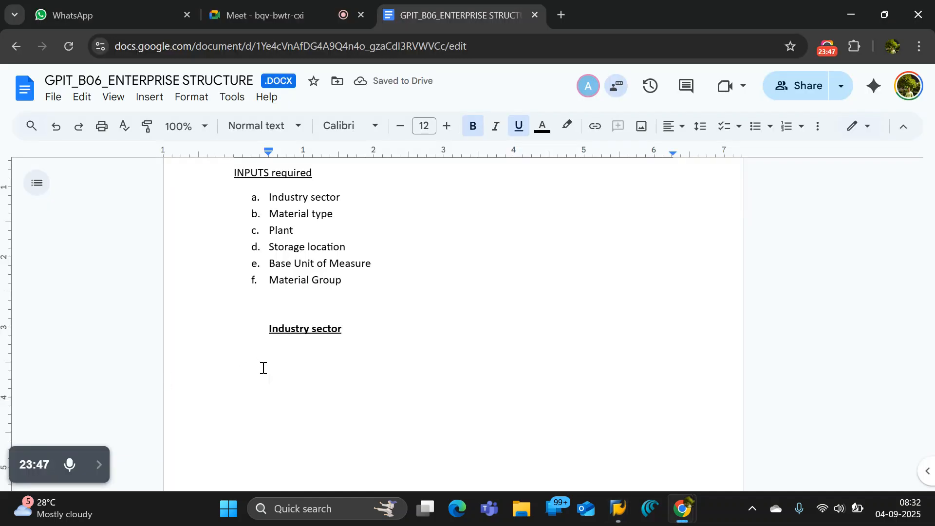
click(279, 361)
text(PAT)
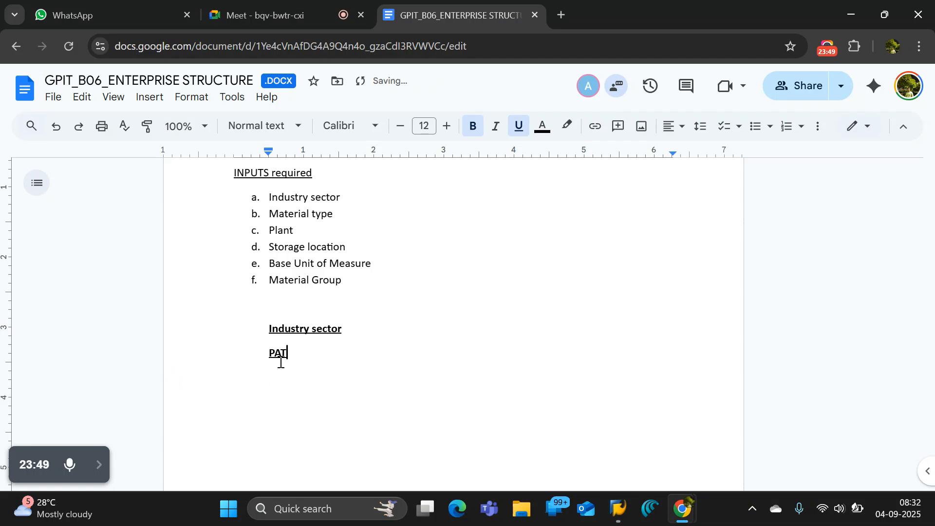
text(H)
text(:)
text( SPRO -)
text(>)
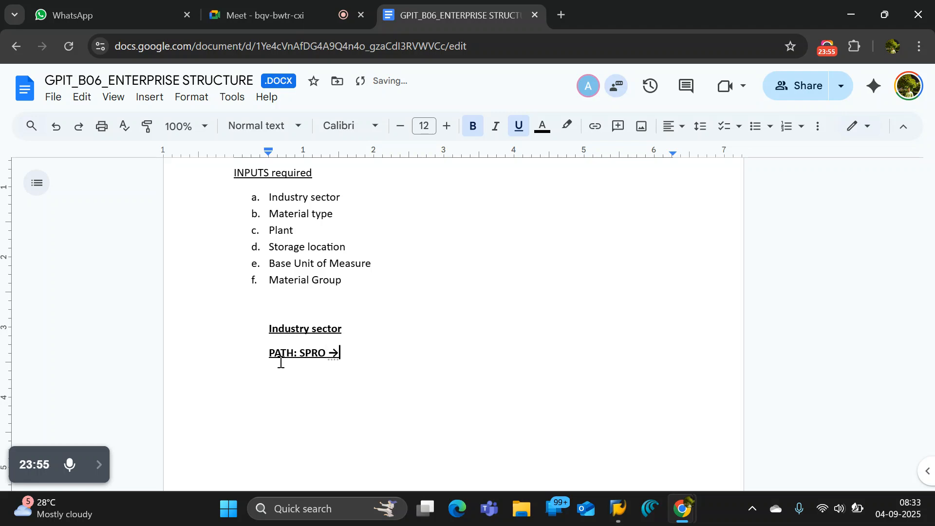
text( IMG)
text( ->)
key(alt+Tab)
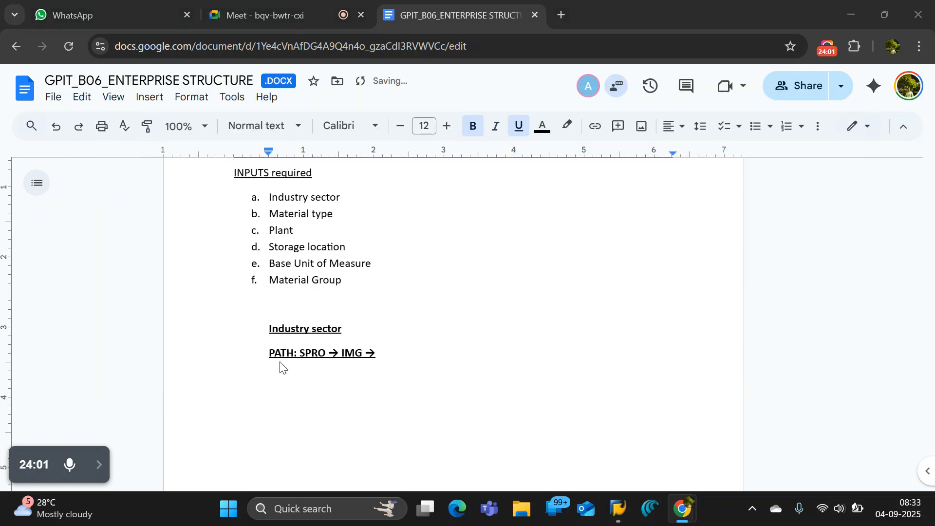
key(alt+Tab)
key(alt+Tab)
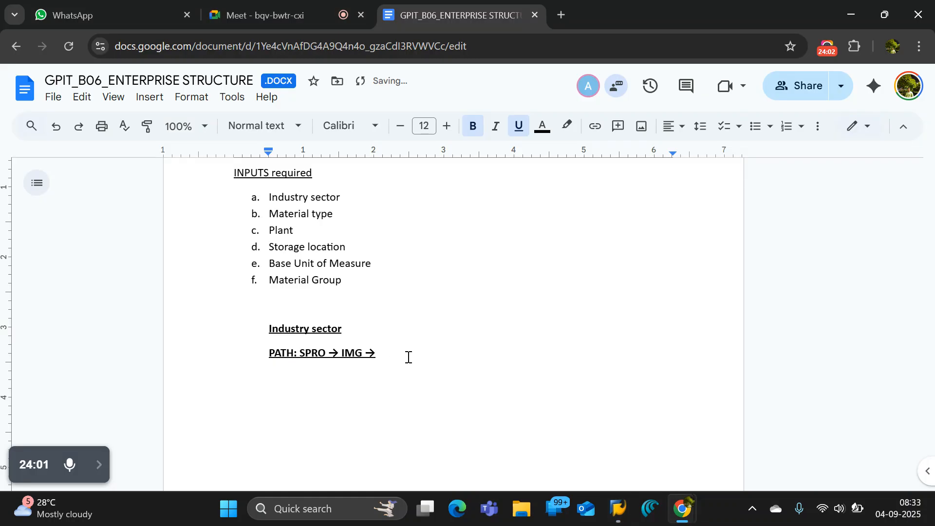
Append "Logistic General →" to the PATH line under the "Industry sector" heading.
text(LO)
key(BackSpace)
text(ogistic General )
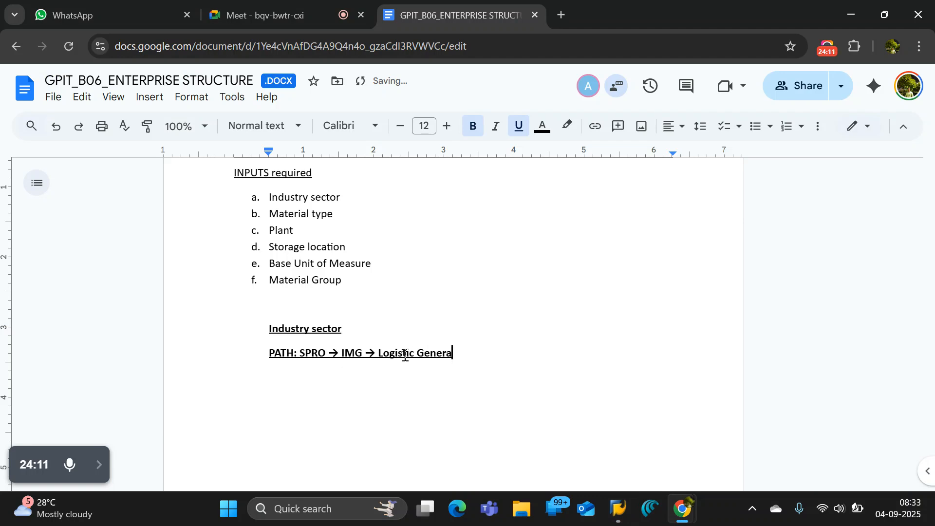
text(-->)
Switch to the SAP customizing session and display the SAP Reference IMG structure.
key(alt+Tab)
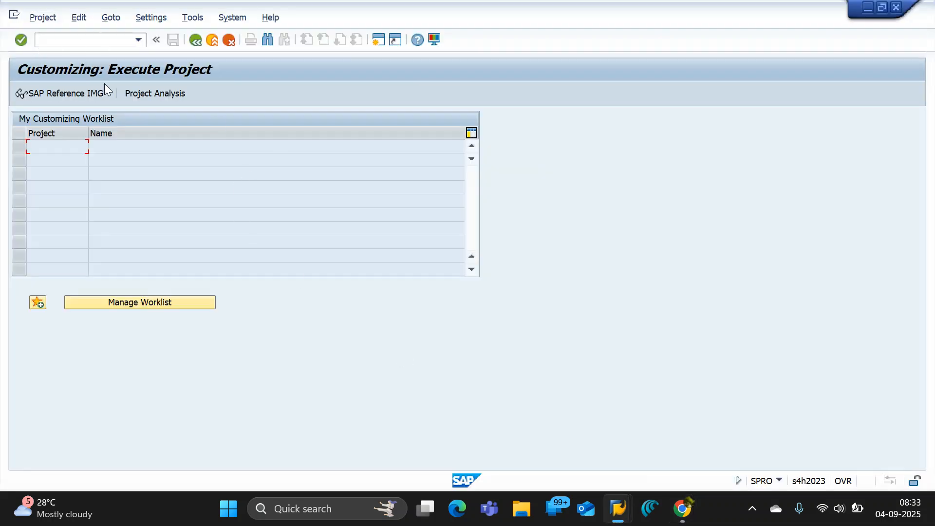
click(86, 96)
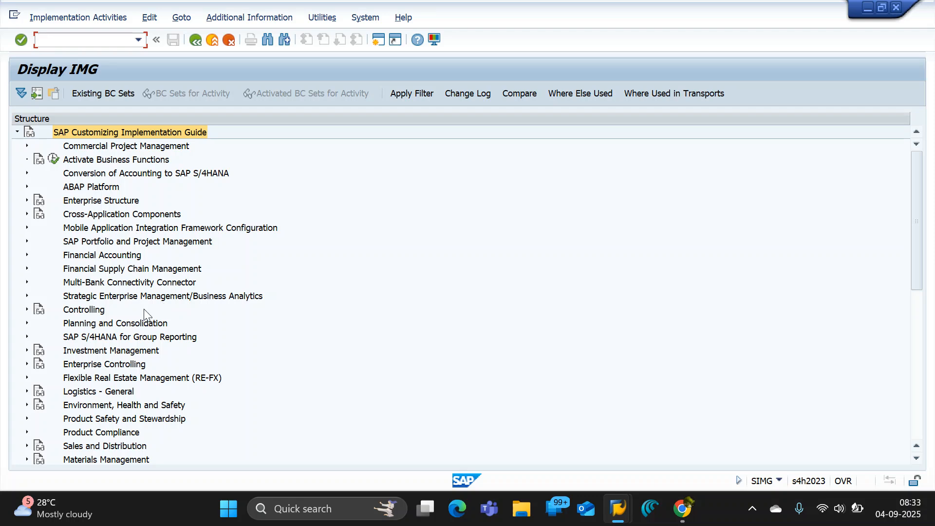
click(132, 283)
scroll(134, 315, down, 2)
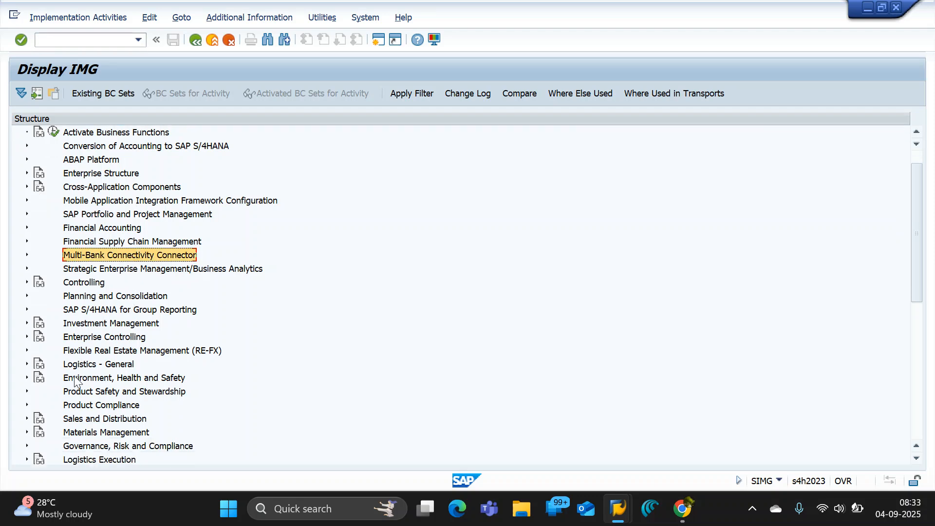
scroll(70, 176, up, 2)
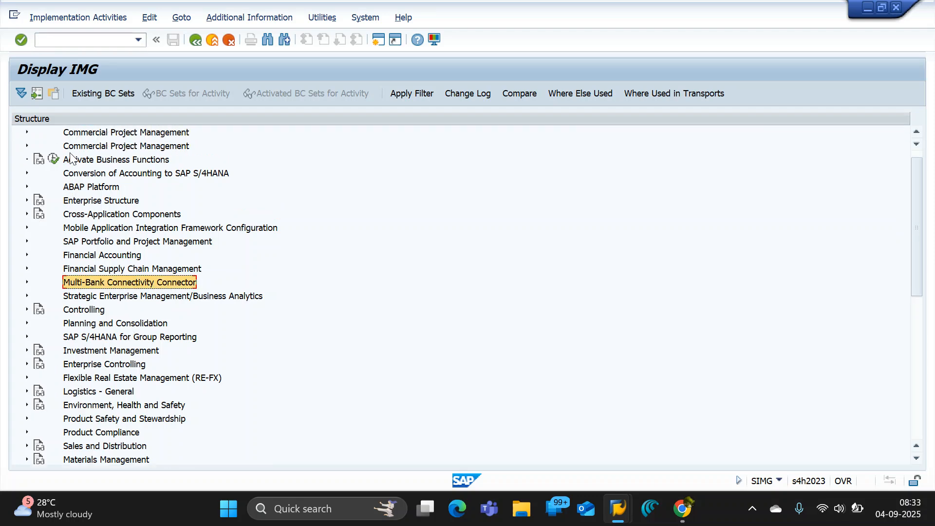
click(194, 41)
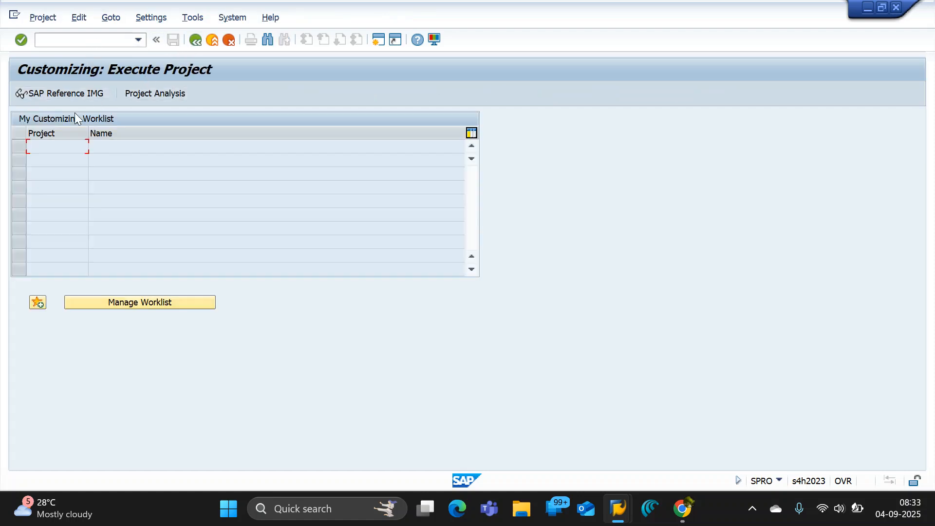
click(67, 96)
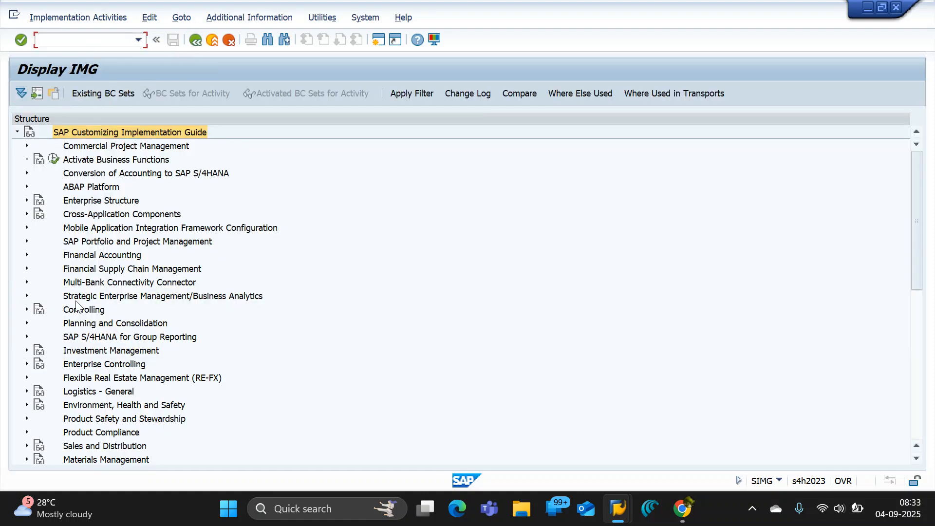
Expand Logistics - General, its Material Master node and the Basic Settings beneath it in the IMG structure.
scroll(100, 336, down, 5)
click(96, 325)
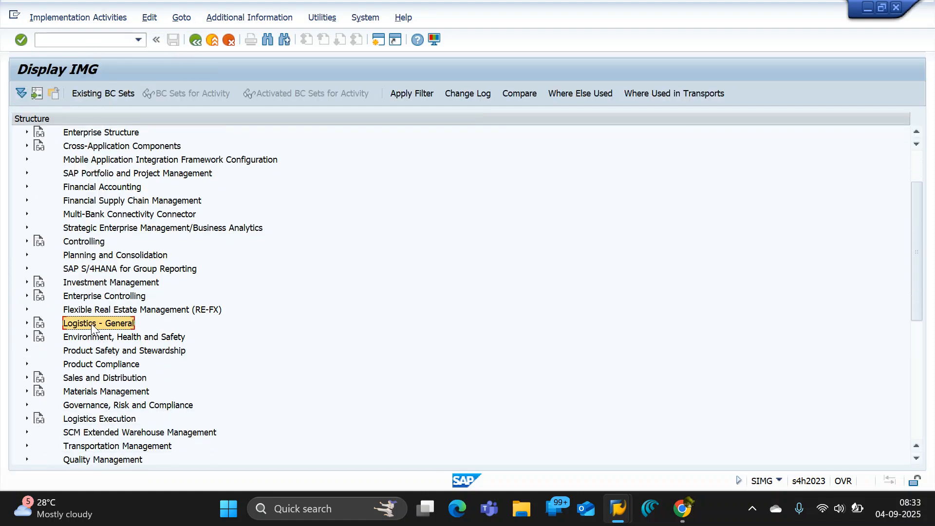
click(27, 323)
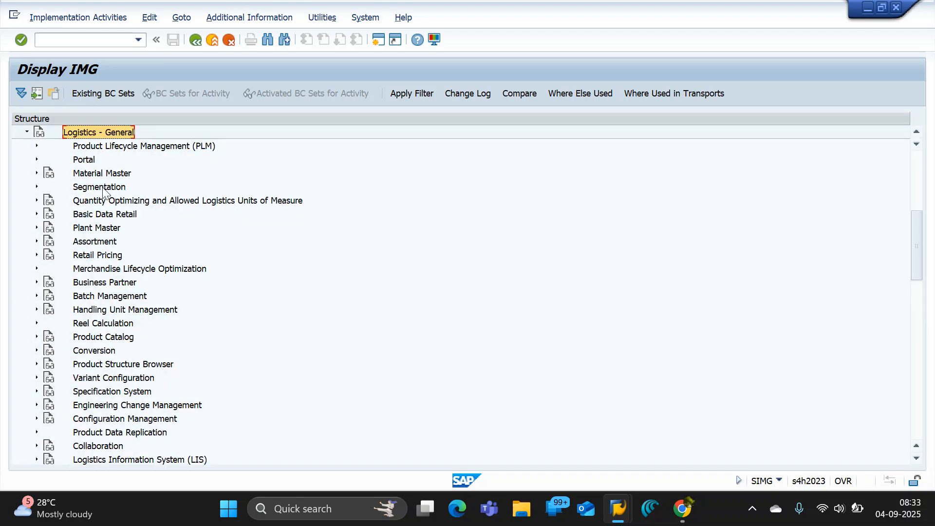
click(37, 173)
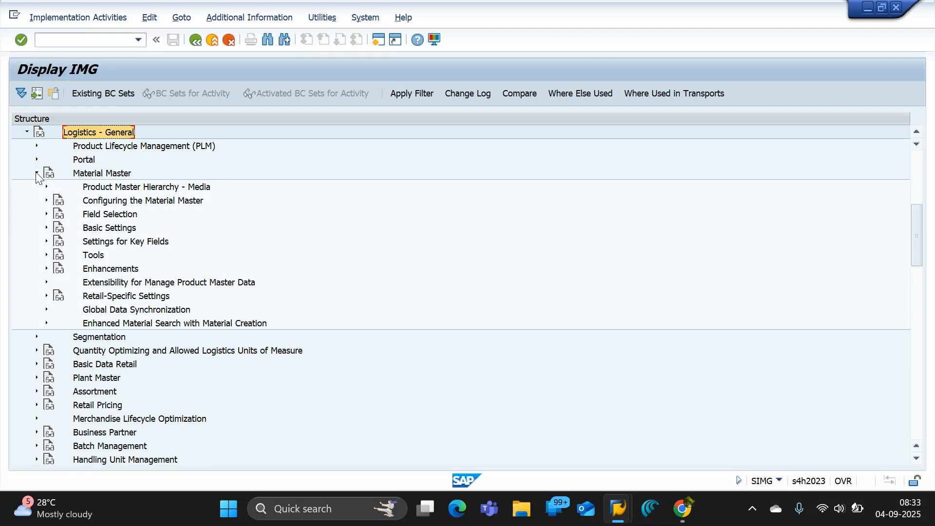
click(46, 227)
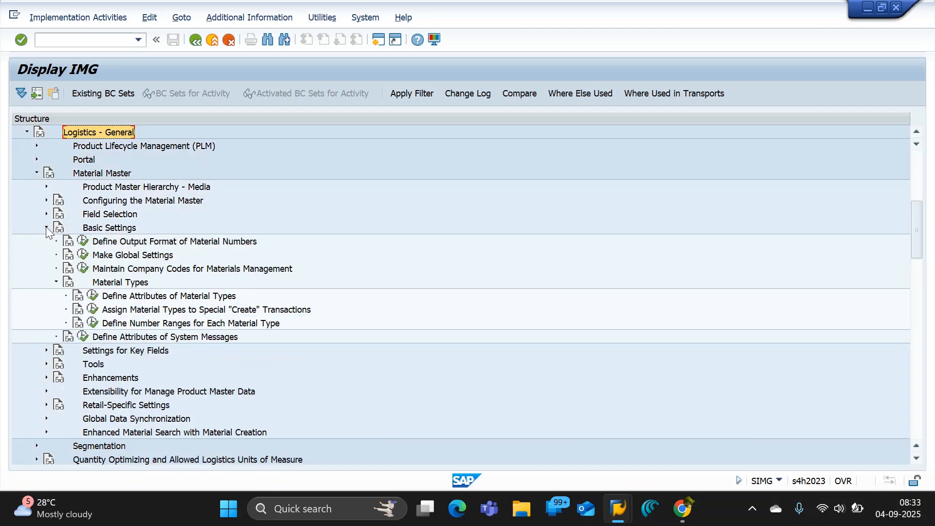
Examine the activities under Material Types and Configuring the Material Master for an industry sector setting.
click(56, 283)
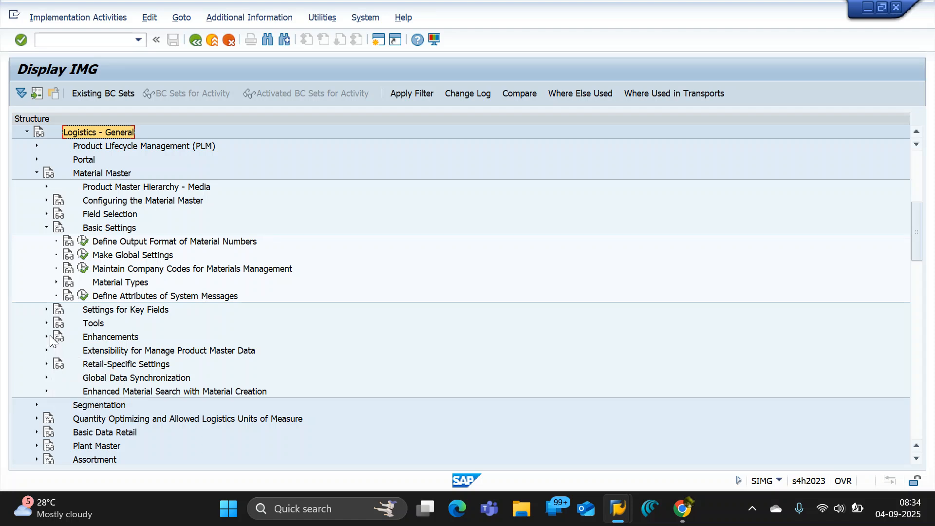
click(124, 270)
click(109, 286)
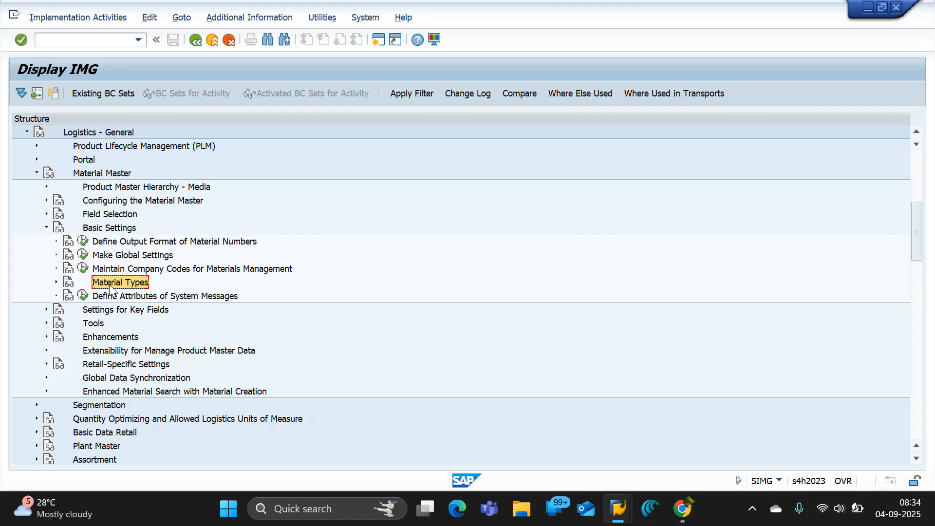
click(56, 282)
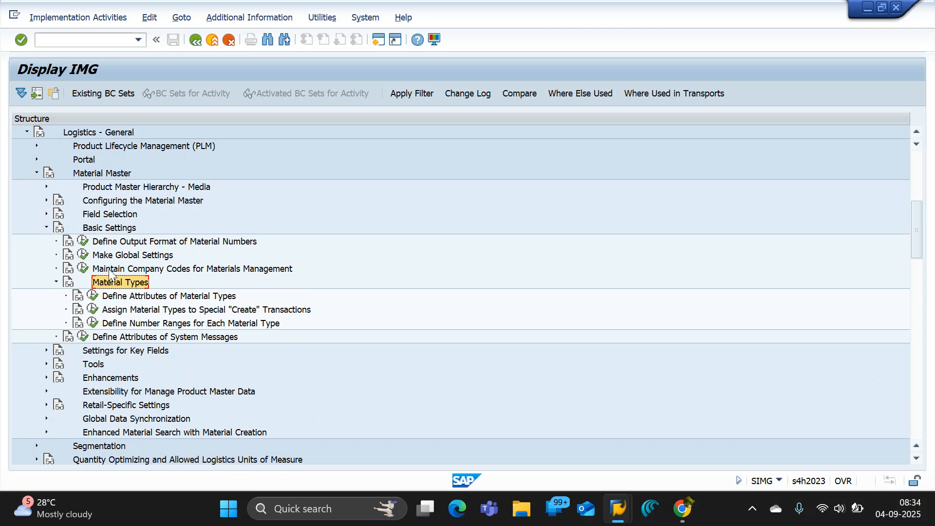
click(45, 201)
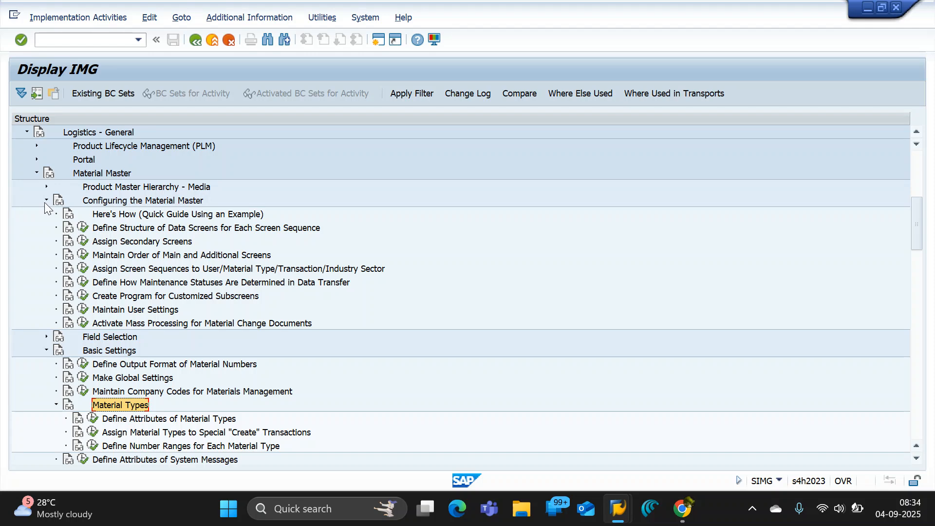
click(45, 201)
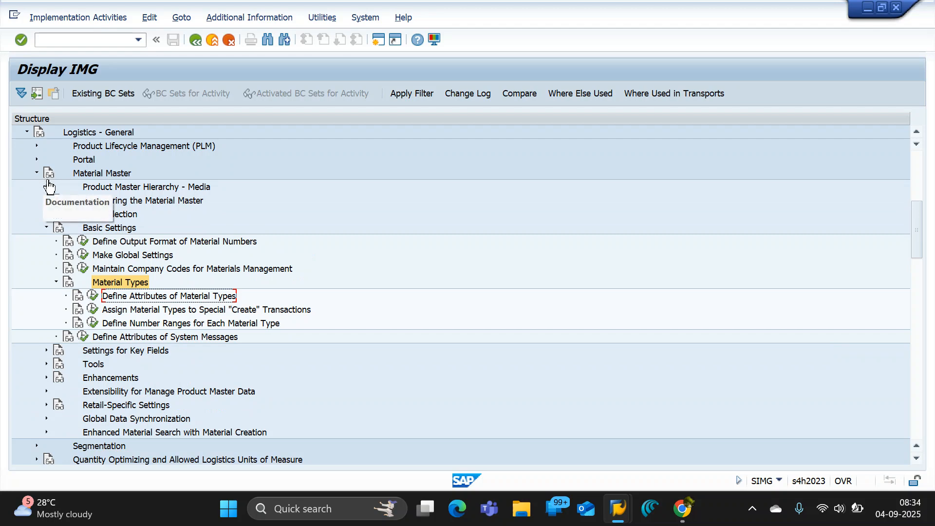
scroll(190, 298, down, 1)
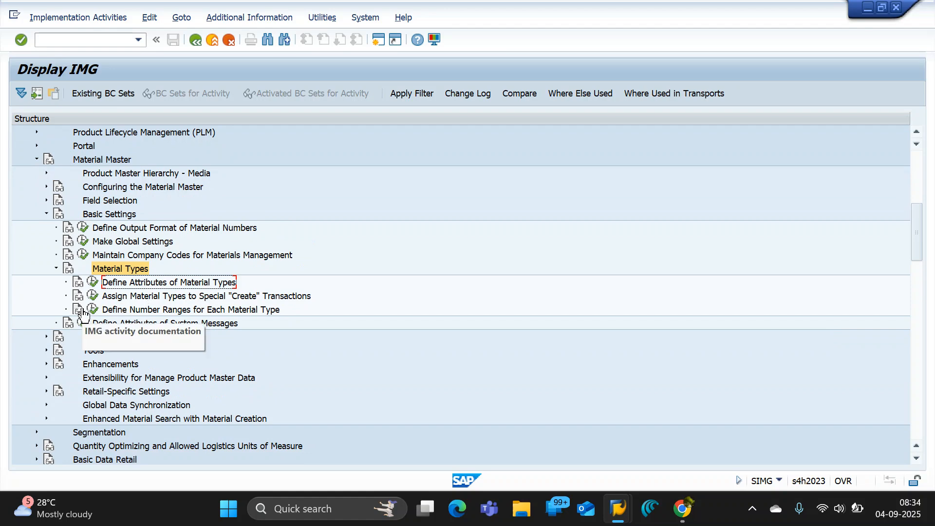
click(105, 273)
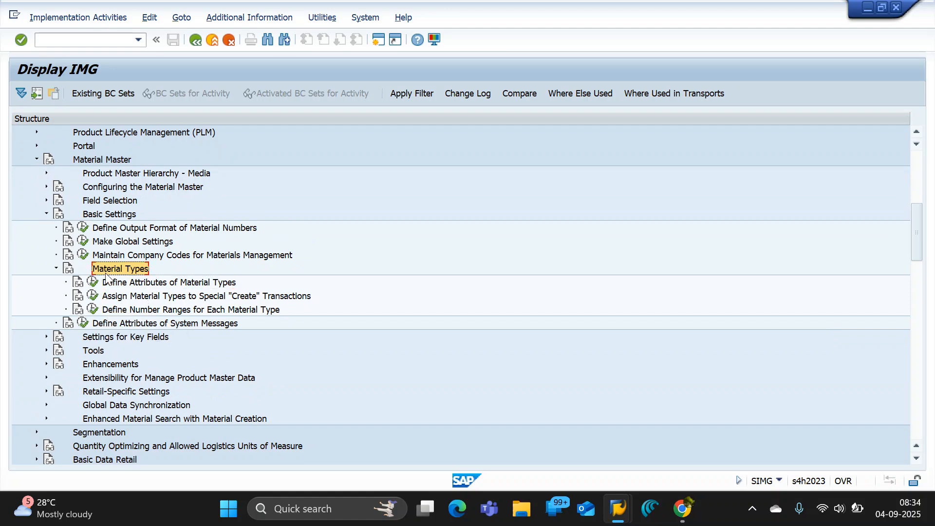
Search the ABAP Platform branch of the IMG, including Enterprise Event Enablement and General settings, for the industry sector setting.
key(alt+Tab)
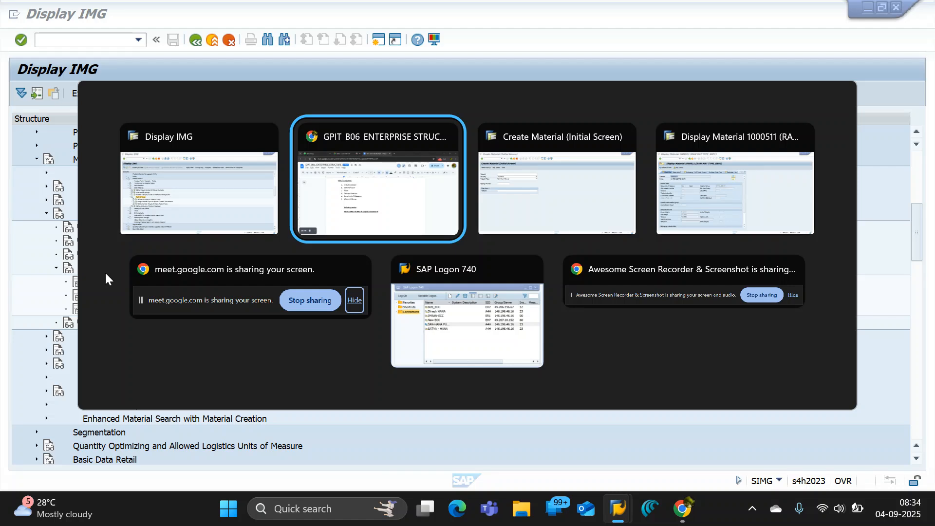
key(alt+Tab)
key(alt+Tab)
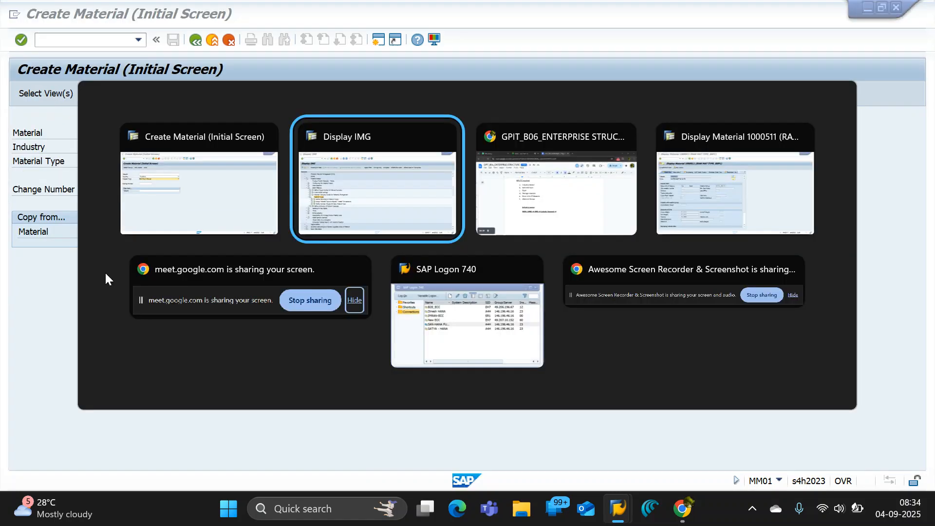
scroll(117, 253, up, 2)
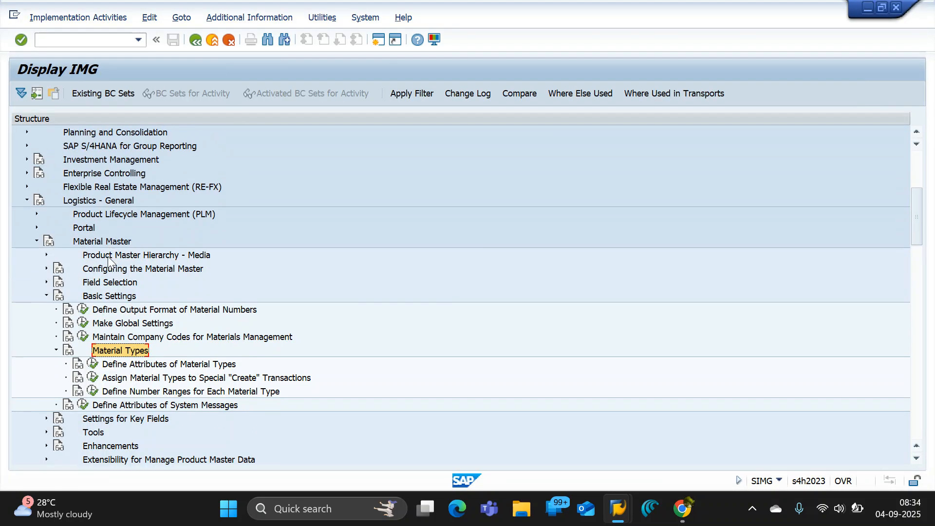
scroll(108, 261, up, 4)
scroll(77, 284, up, 1)
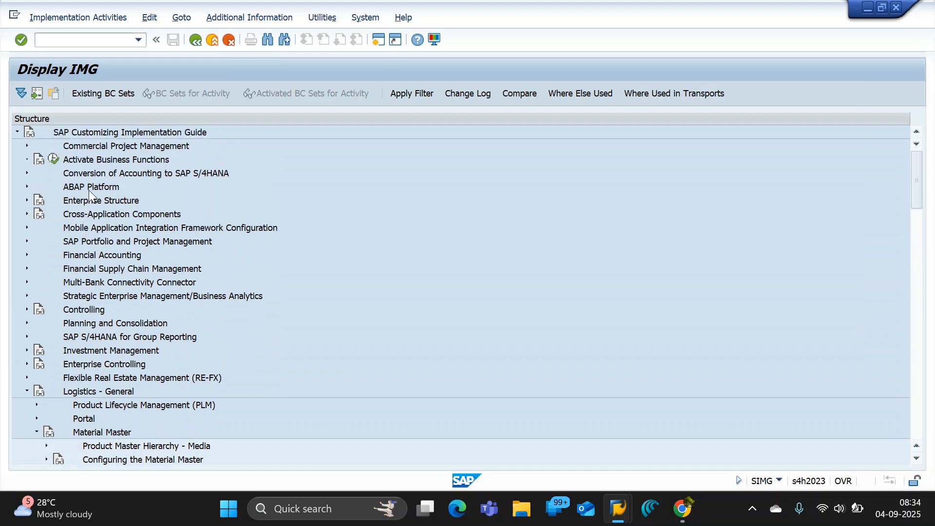
click(89, 188)
click(26, 186)
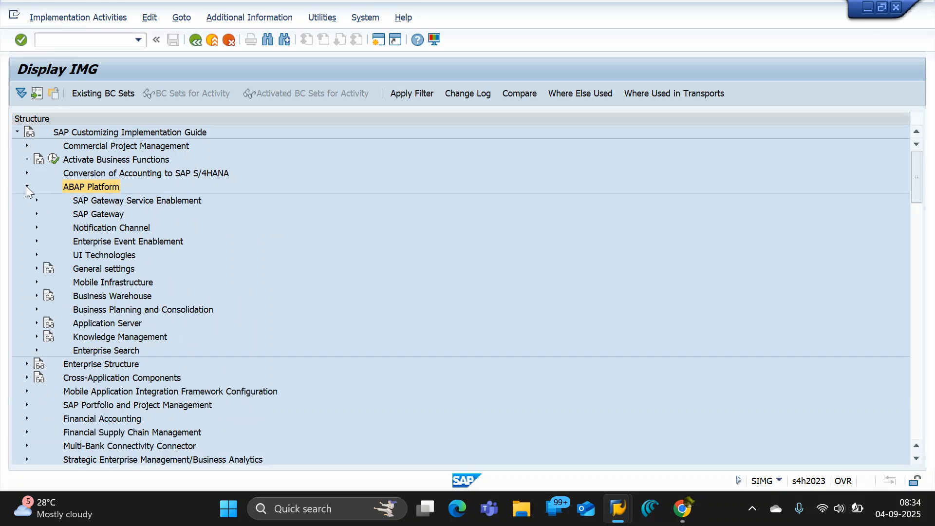
click(35, 213)
click(35, 214)
click(36, 241)
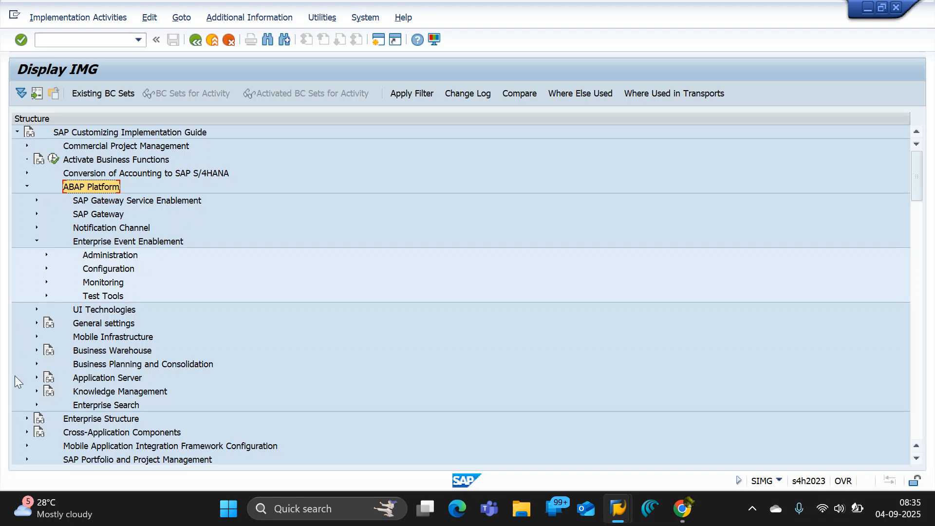
click(36, 241)
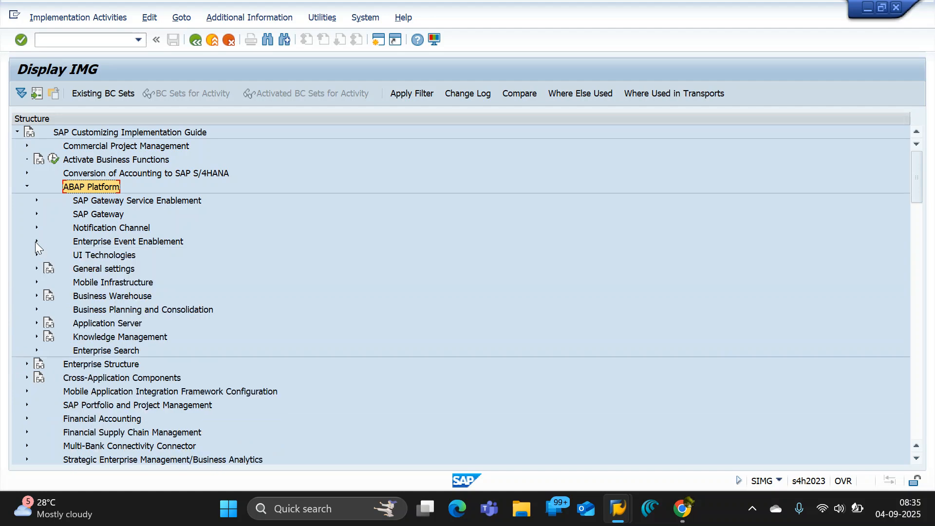
click(35, 270)
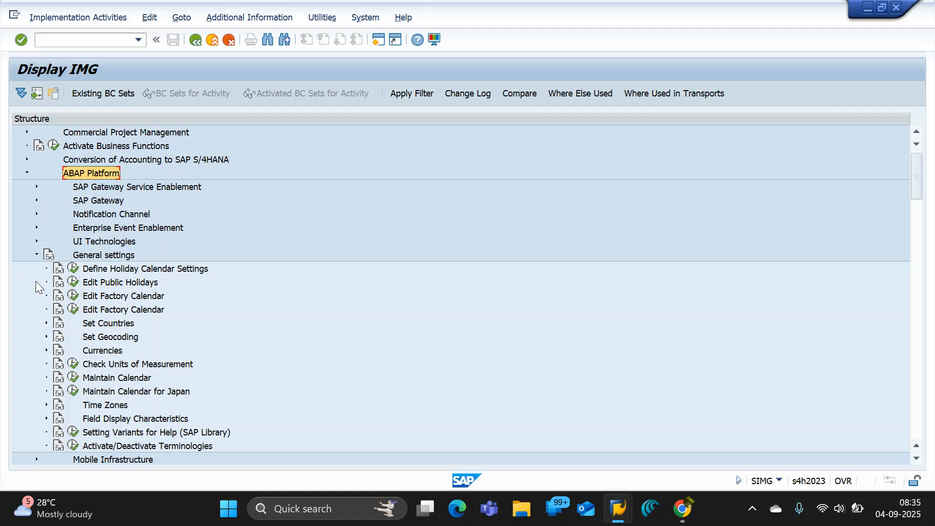
Check the OData Channel Configuration entries under SAP Gateway, then collapse the ABAP Platform branch.
scroll(37, 294, up, 1)
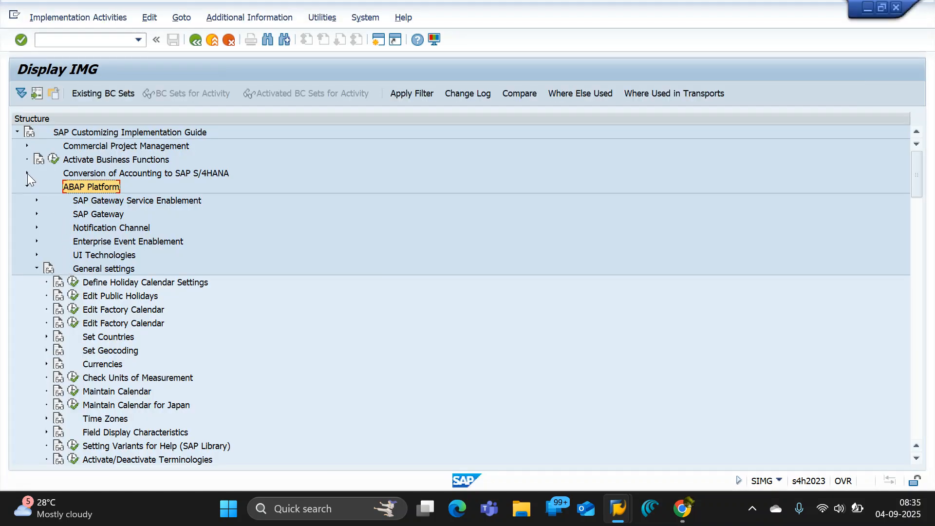
click(37, 214)
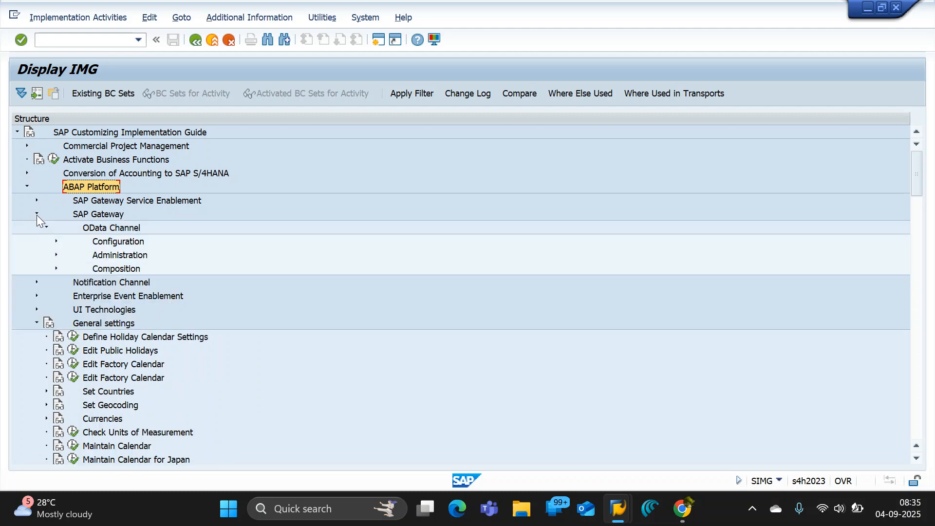
click(56, 241)
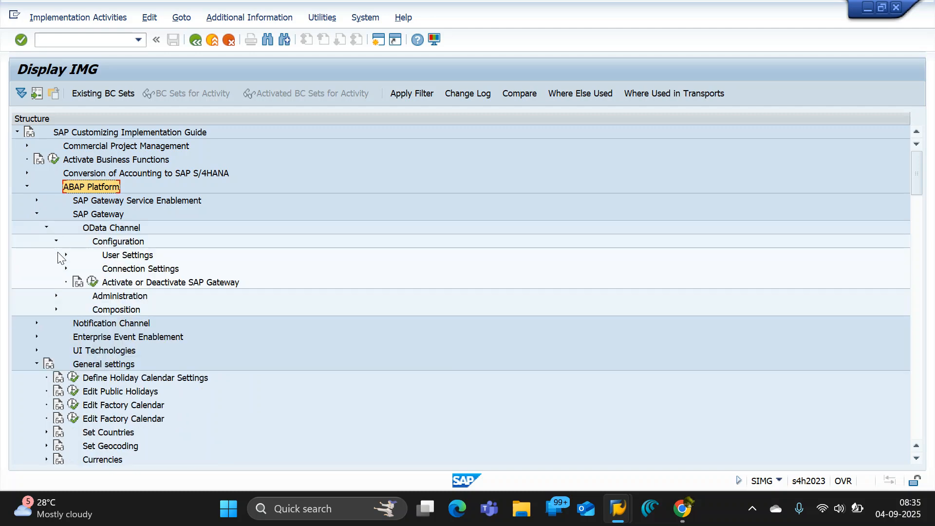
click(37, 213)
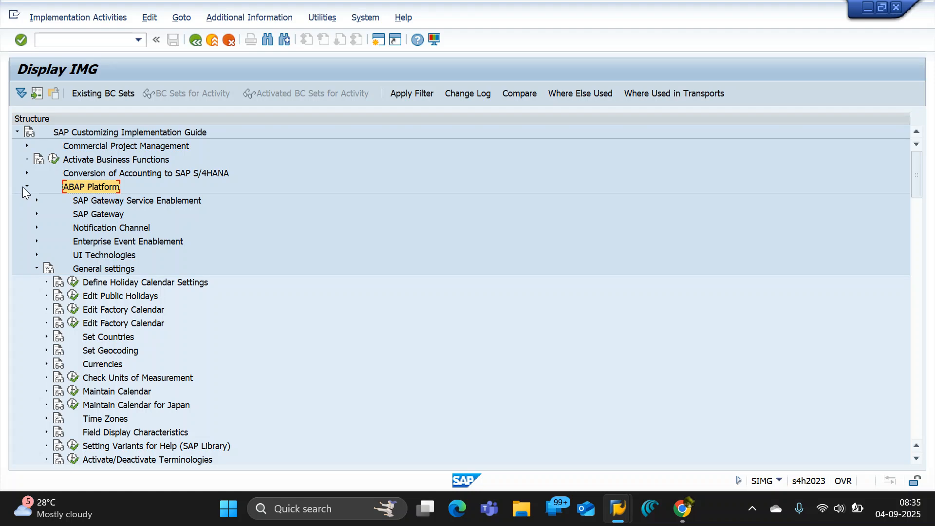
click(26, 187)
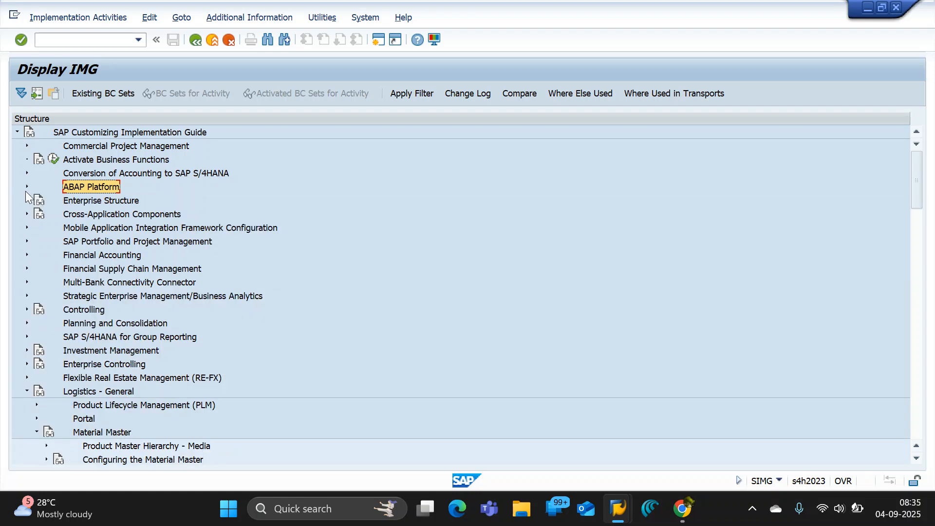
Go back down the IMG structure to the Material Master node under Logistics - General.
click(100, 227)
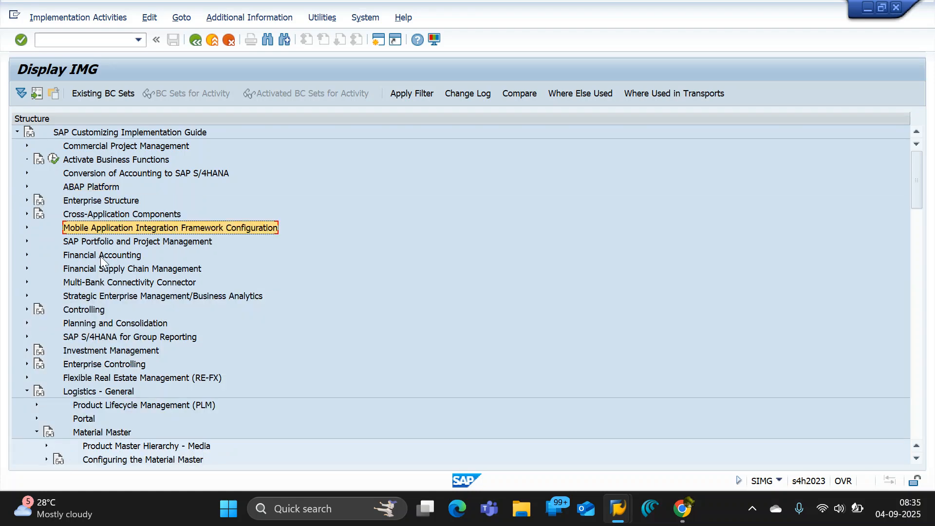
click(100, 256)
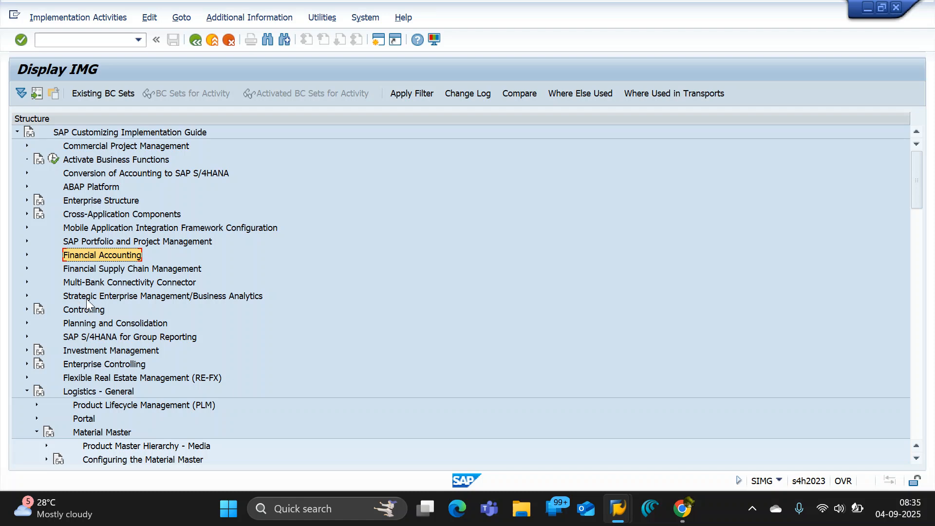
scroll(88, 299, down, 5)
click(91, 216)
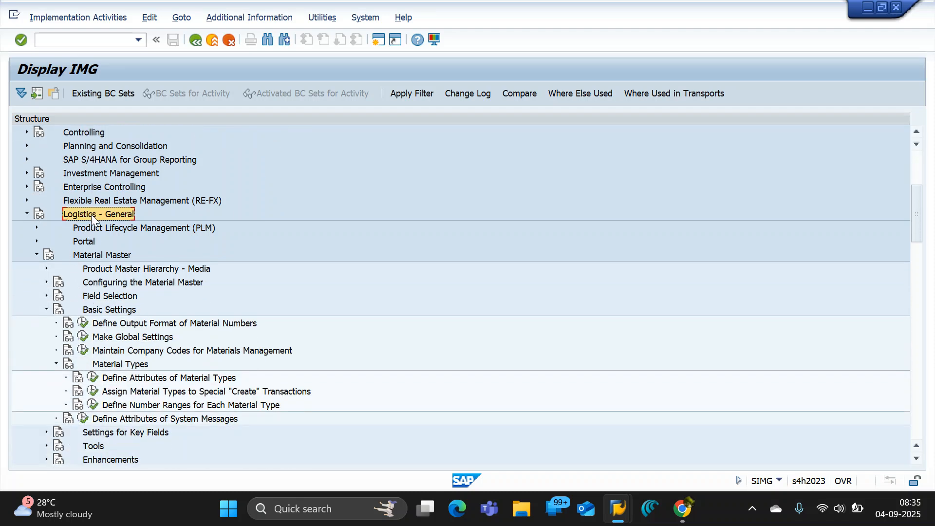
click(100, 256)
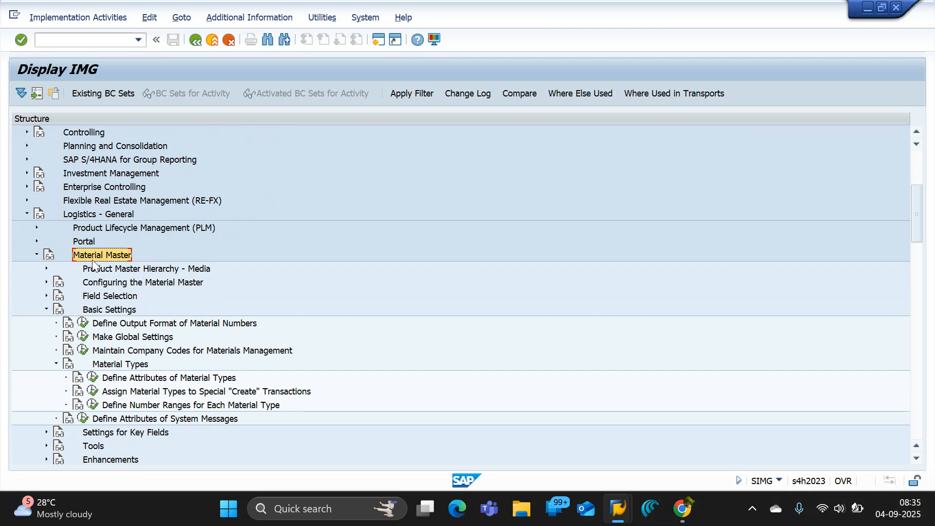
Trace the Material Types node and its activities under Basic Settings of the Material Master.
click(99, 311)
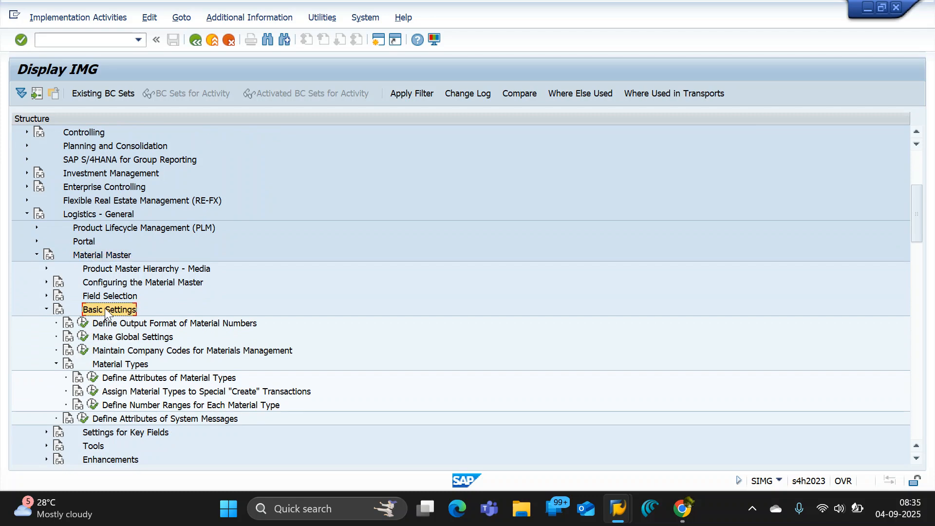
click(117, 364)
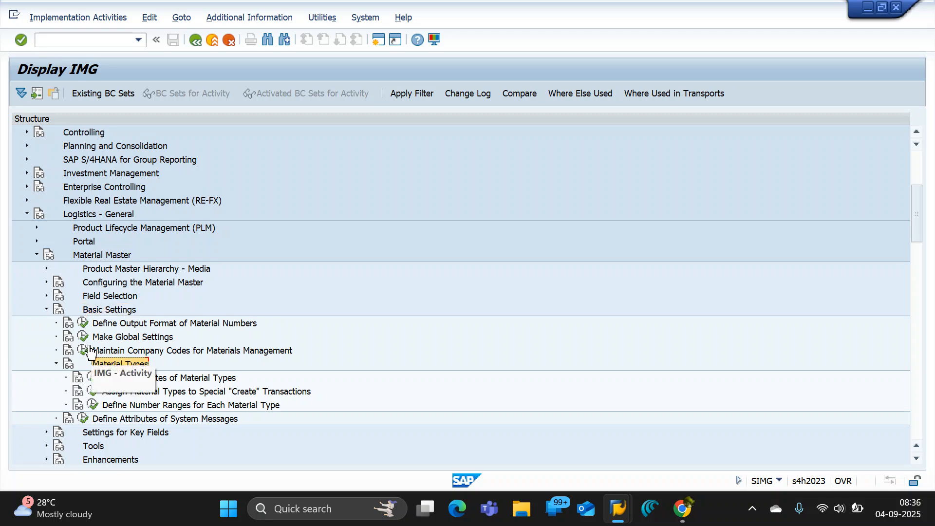
scroll(120, 365, down, 2)
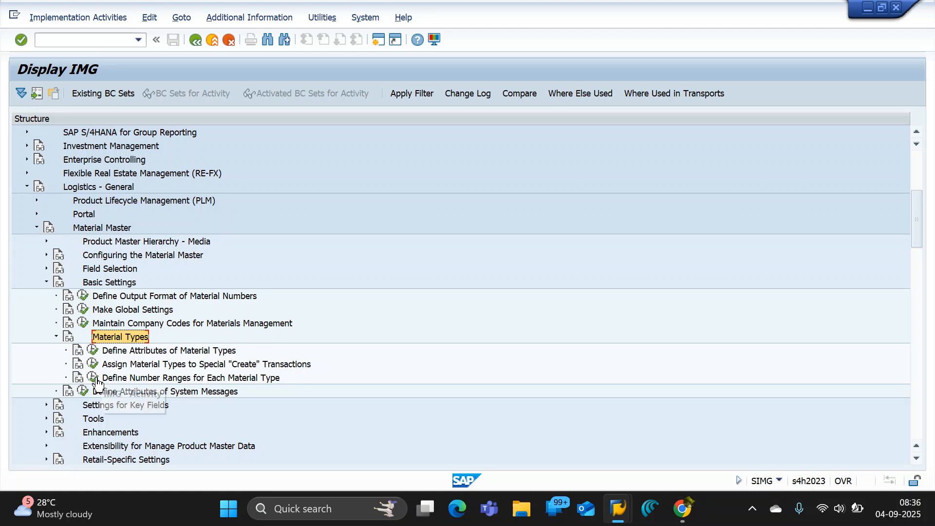
click(150, 351)
scroll(149, 354, down, 1)
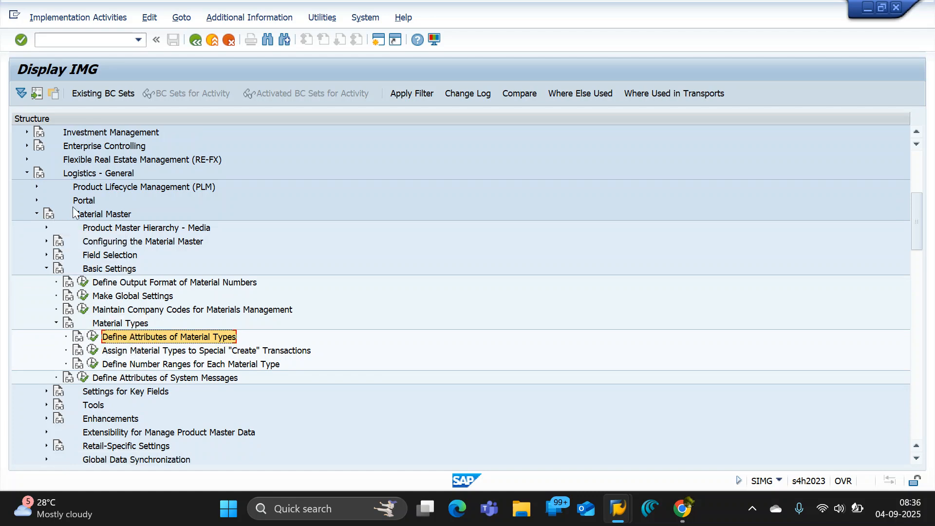
click(126, 323)
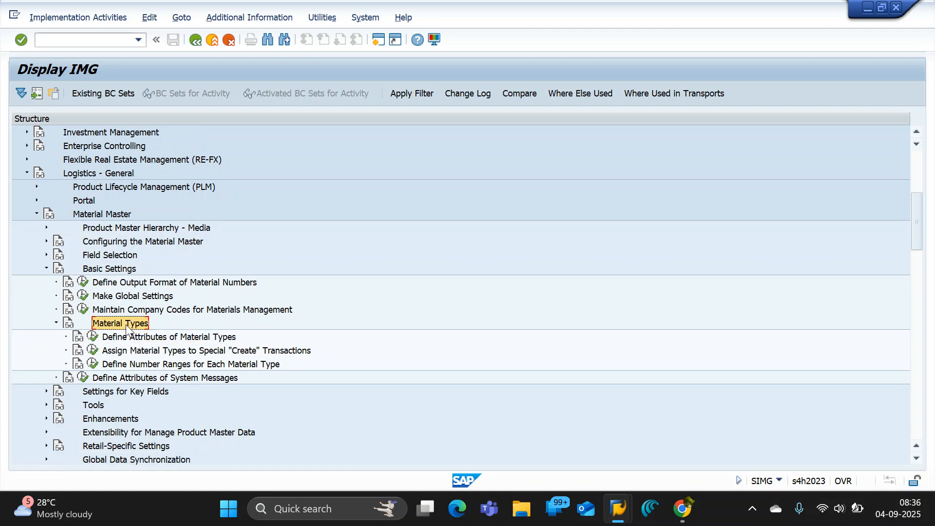
Switch to the Google Docs notes and add a "Material Types" heading with a "Path:" line below the industry sector path.
key(alt+Tab)
key(Tab)
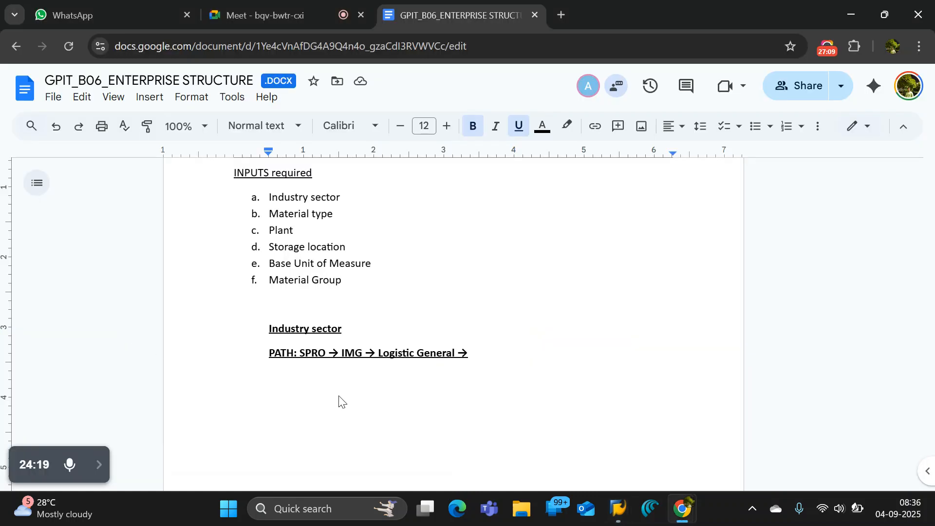
double_click(517, 367)
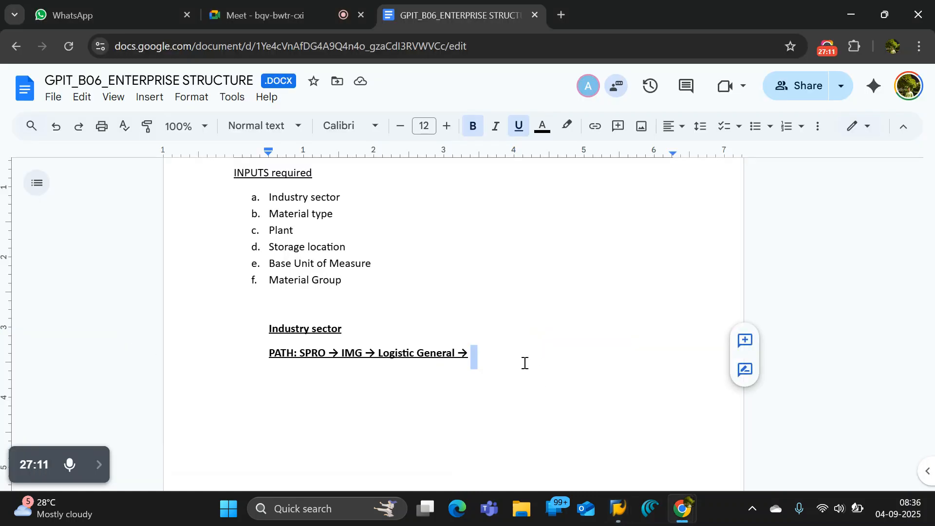
click(525, 363)
key(Return)
key(Return)
text(Material Types)
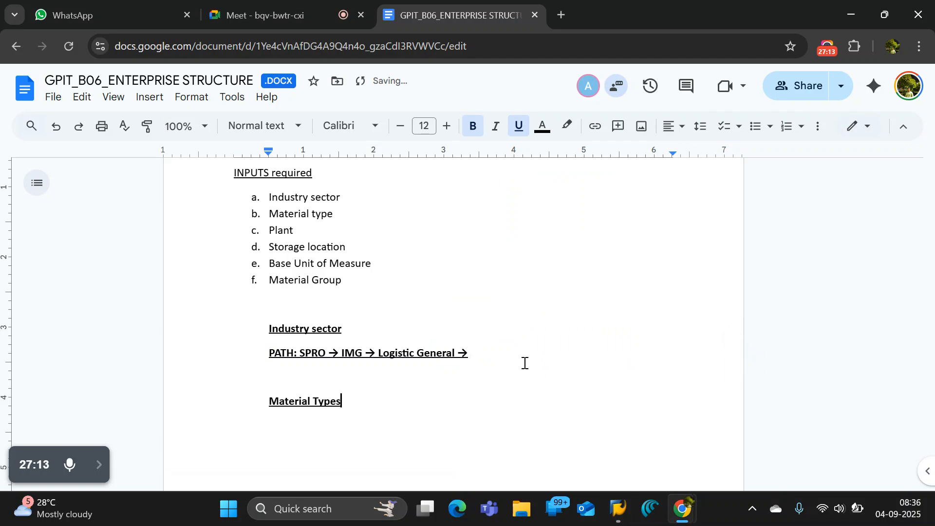
key(Return)
text(Path:)
Check the Logistics - General node in SAP, then copy the industry sector's "PATH: SPRO → IMG → Logistic General →" text into the Material Types path line.
key(alt+Tab)
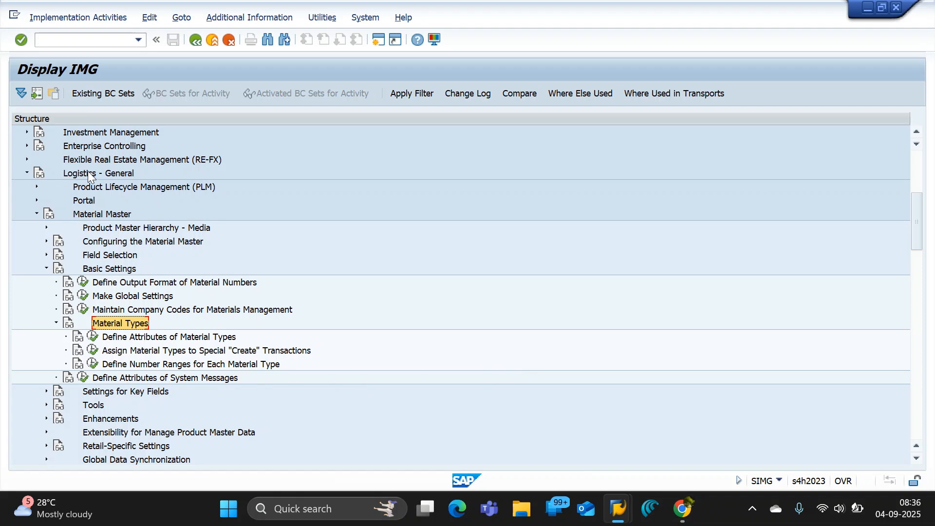
scroll(88, 173, up, 2)
click(99, 254)
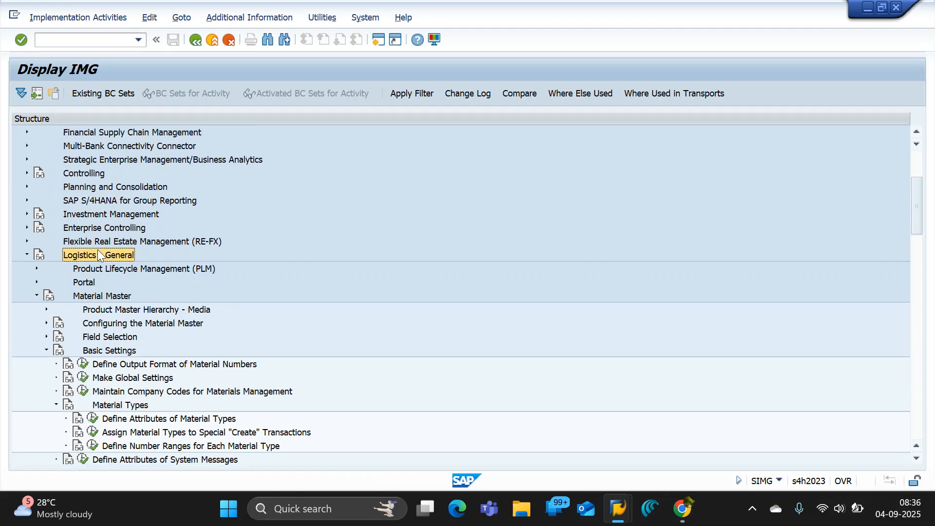
key(alt+Tab)
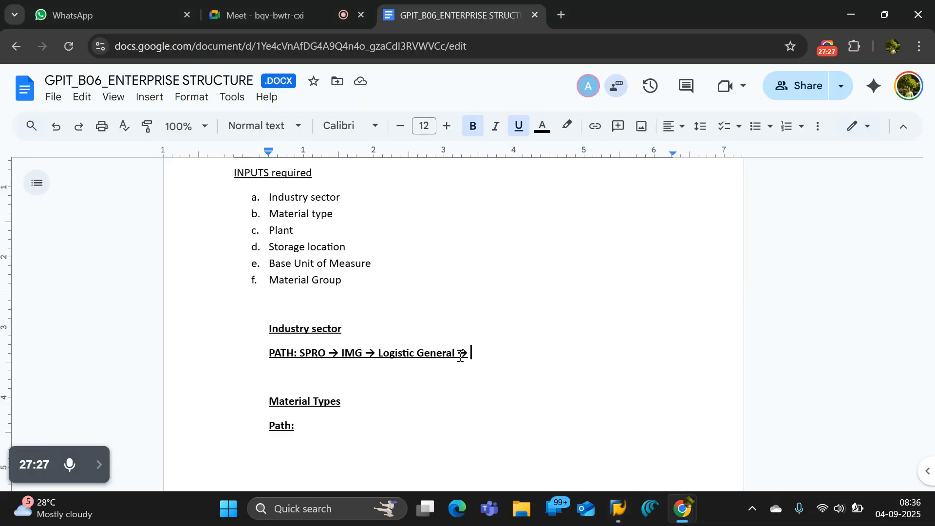
drag(468, 353, 264, 349)
key(ctrl+c)
click(316, 433)
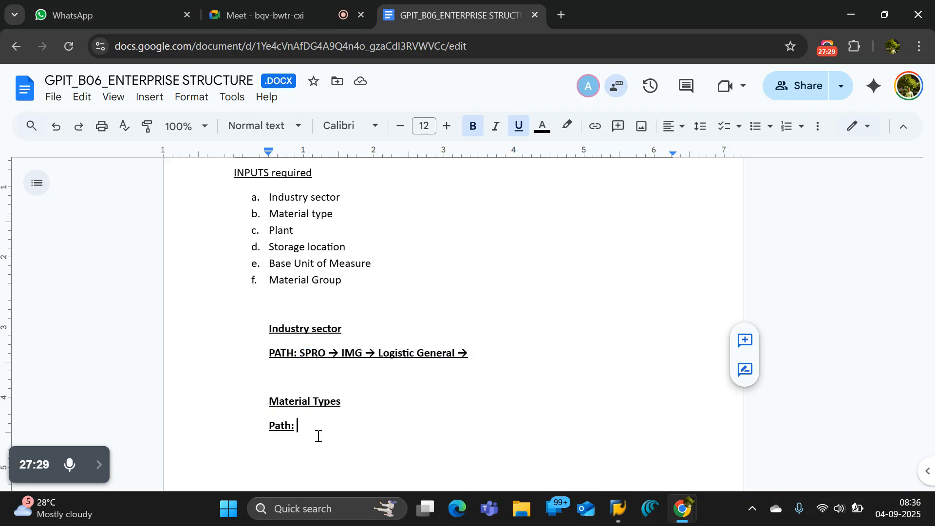
key(ctrl+v)
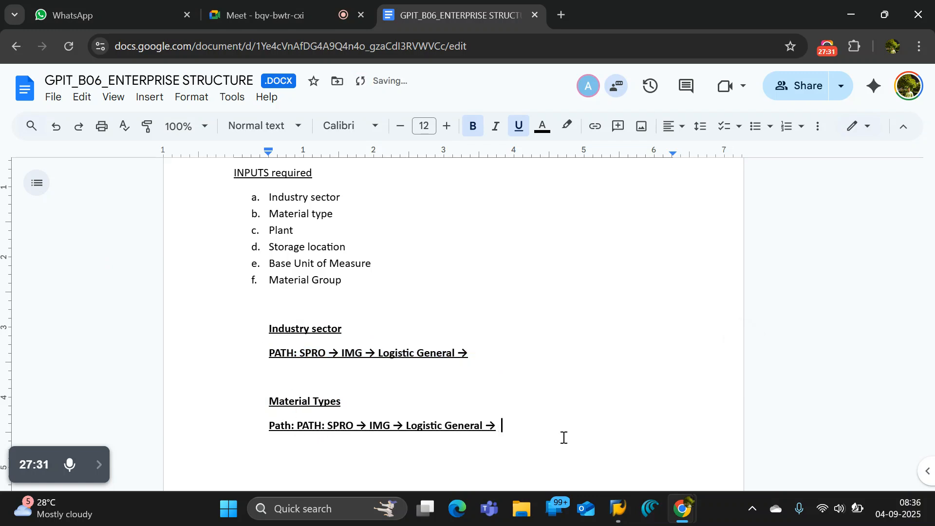
Copy the Material Master node name from the SAP IMG to the end of the Material Types path in the notes.
key(alt+Tab)
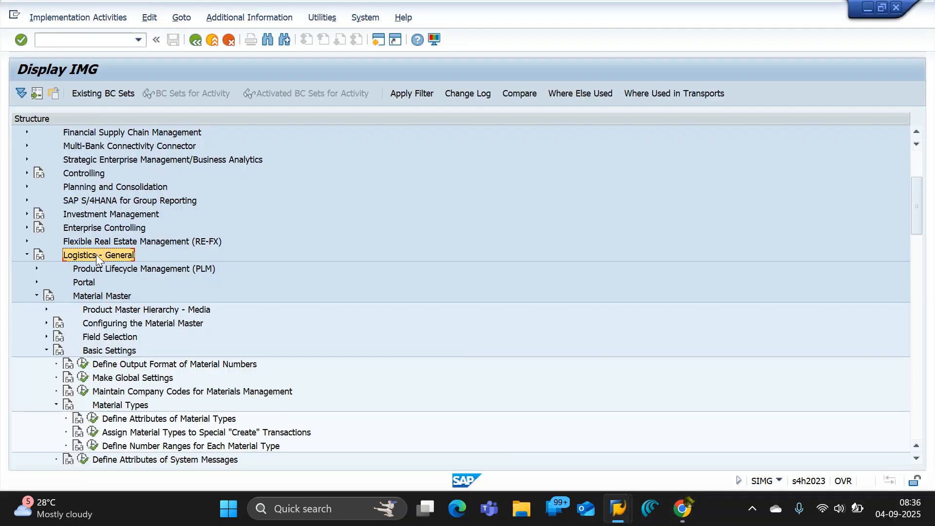
key(alt+Tab)
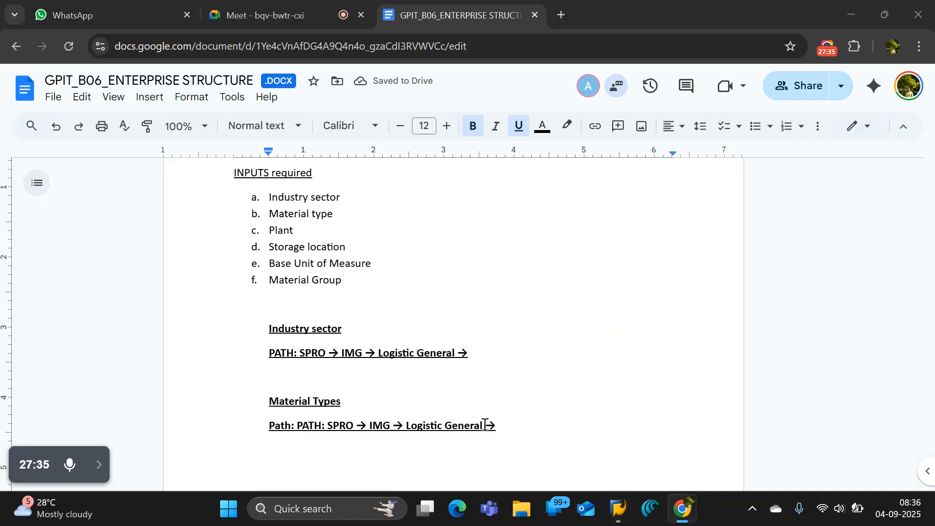
key(alt+Tab)
click(105, 296)
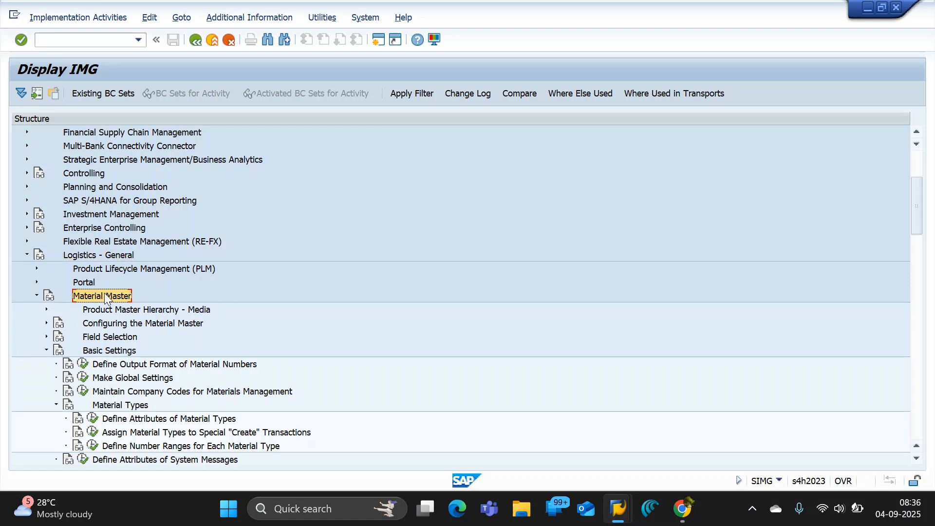
key(alt+Tab)
click(517, 427)
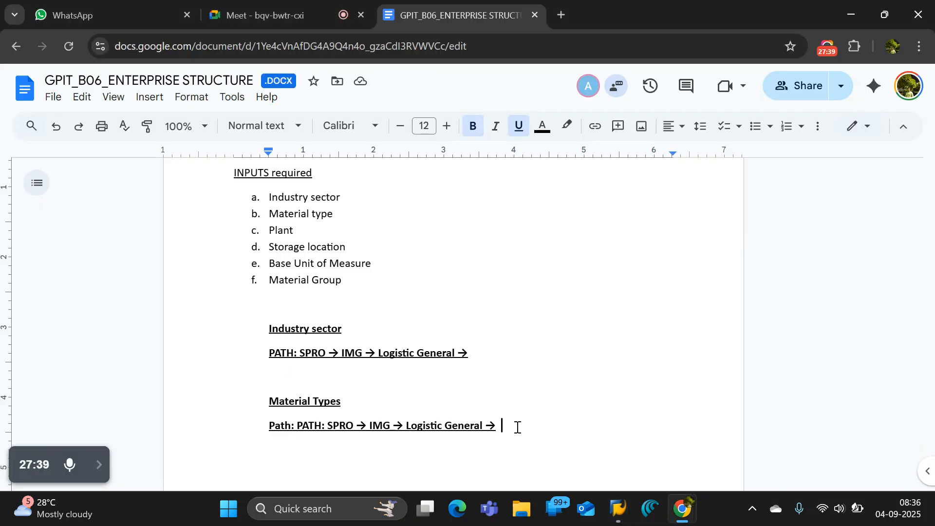
text(Material Master)
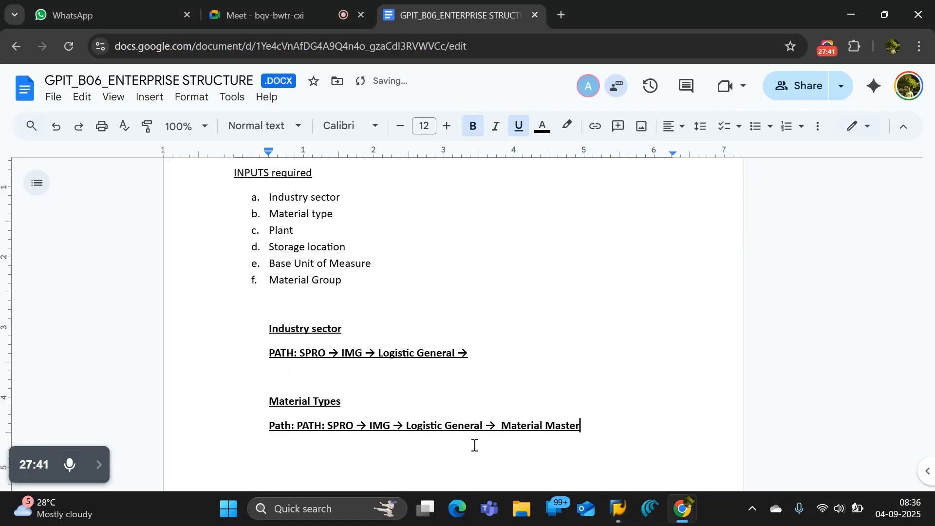
Extend the Material Types path in the notes with an arrow and the Basic Settings node name copied from the SAP IMG.
key(alt+Tab)
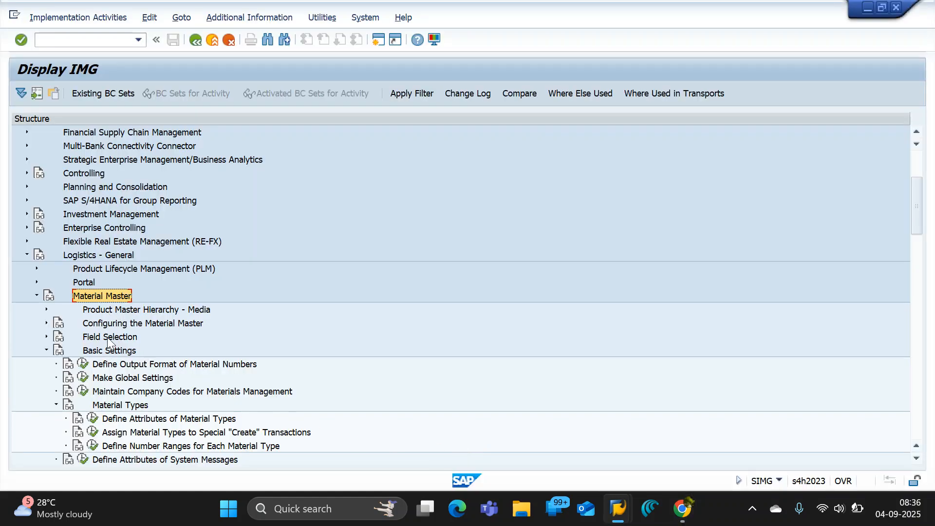
click(110, 347)
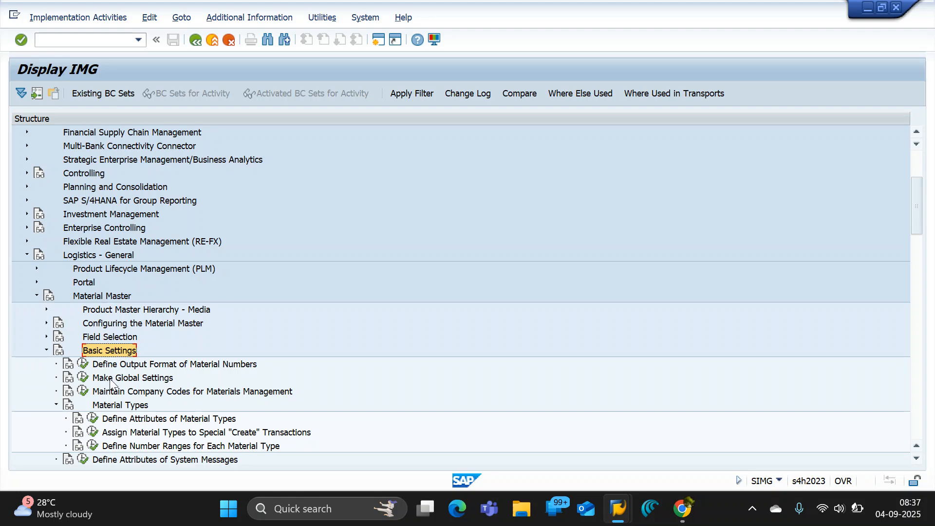
key(alt+Tab)
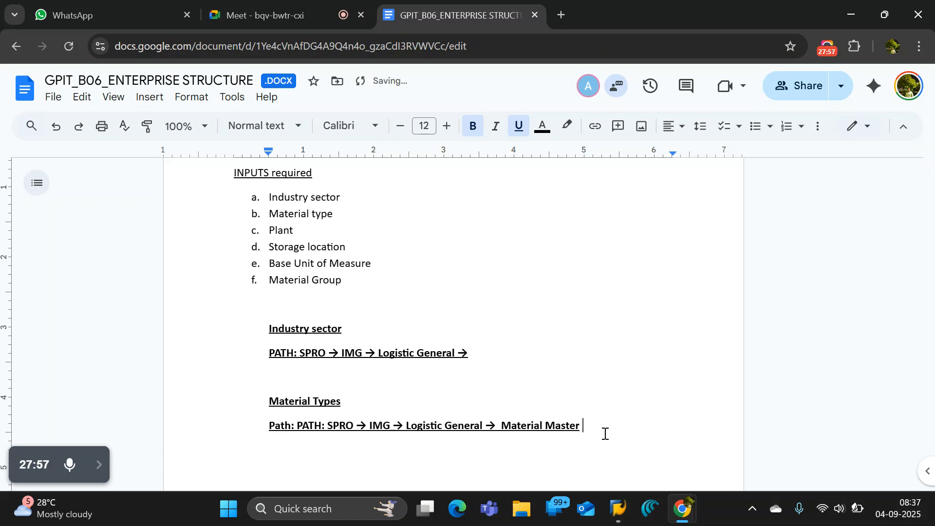
text(->)
text(Basic Settings)
key(alt+Tab)
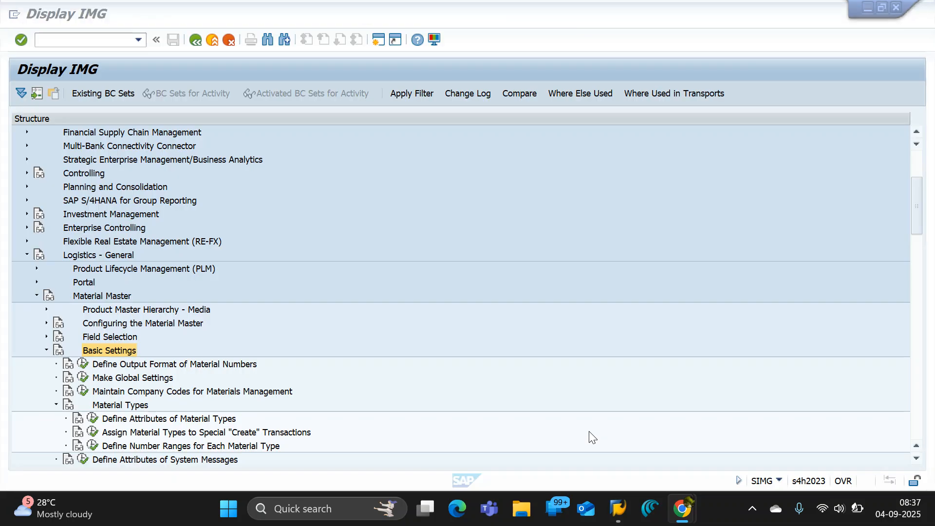
key(alt+Tab)
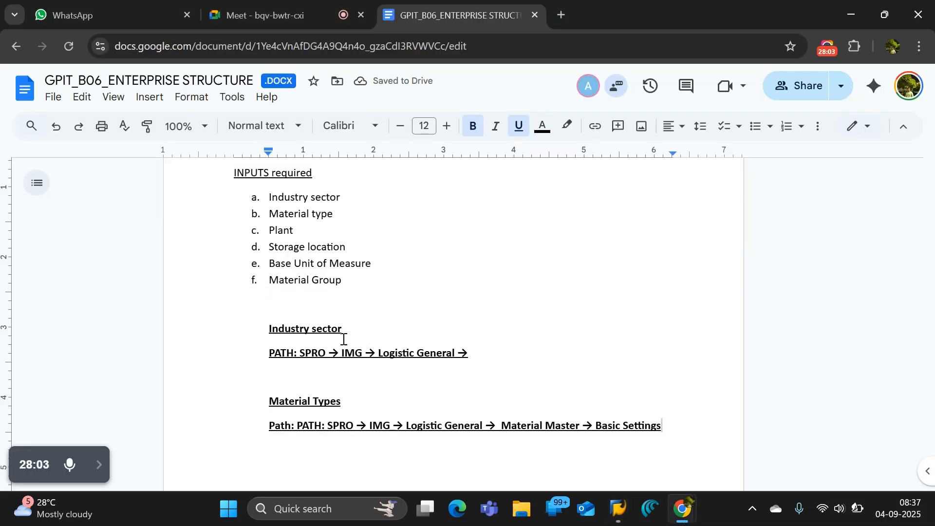
Search Google in a new browser tab for "what is path for Industry sector in sap mm".
drag(342, 329, 270, 327)
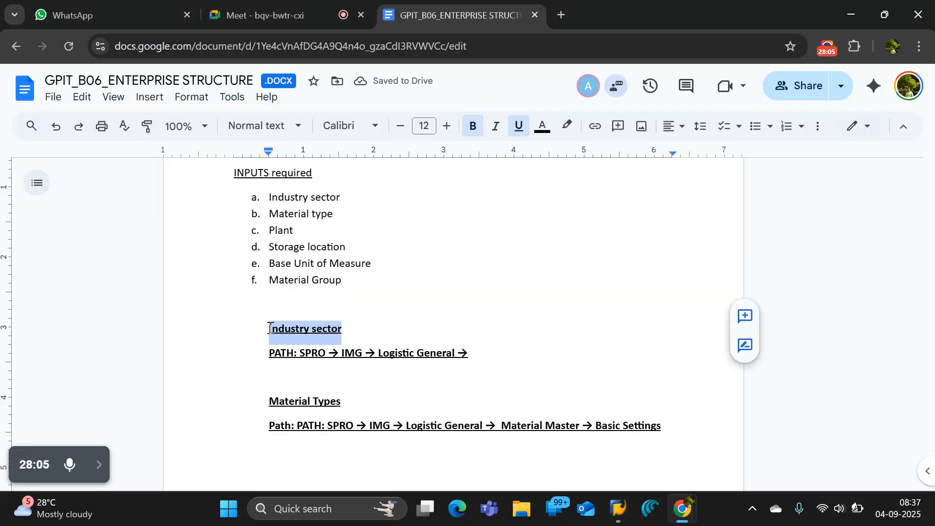
mouse_move(681, 509)
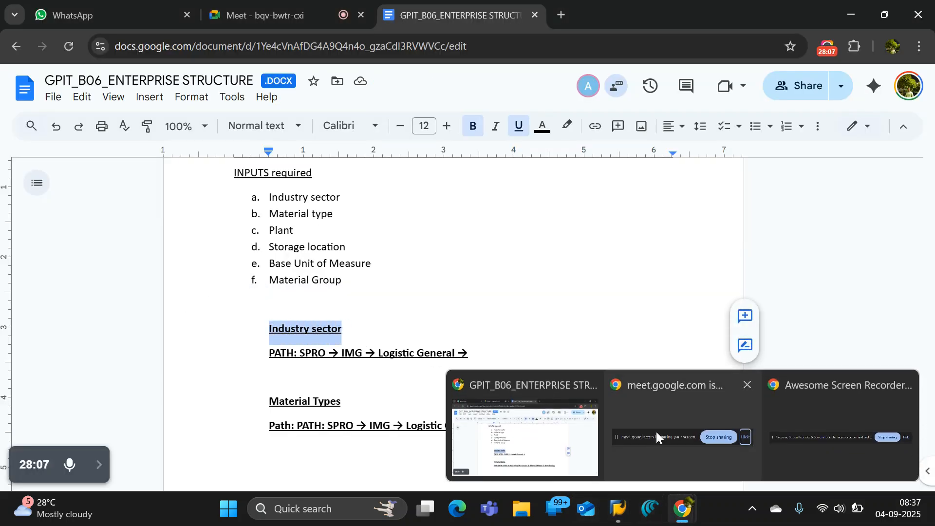
click(561, 15)
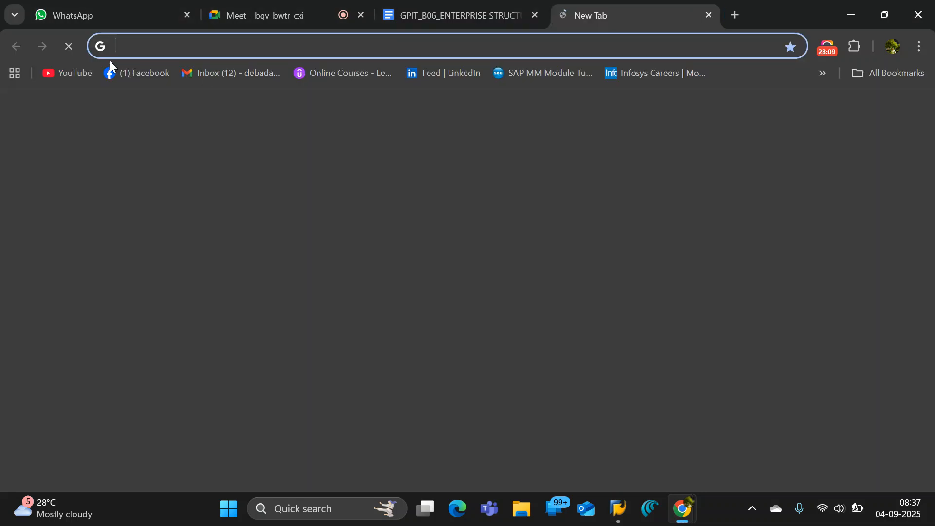
click(147, 47)
text(w)
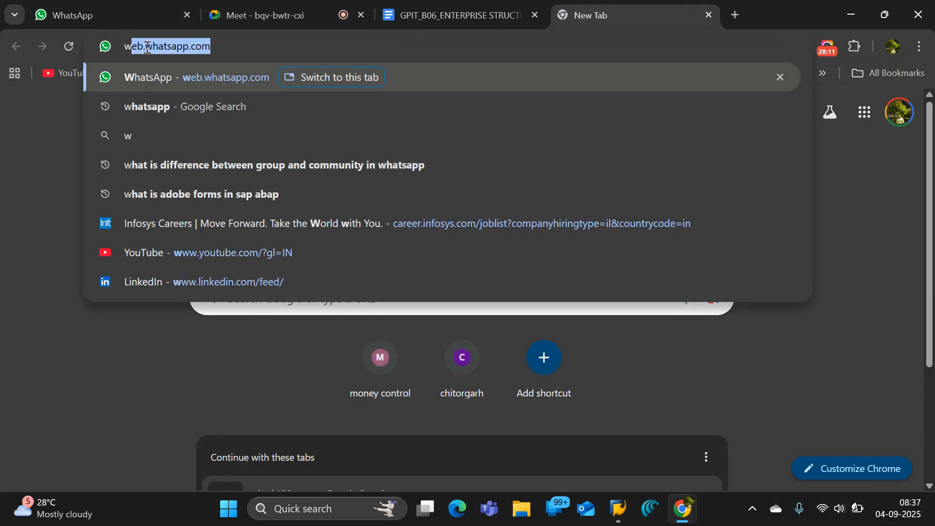
text(hat is p)
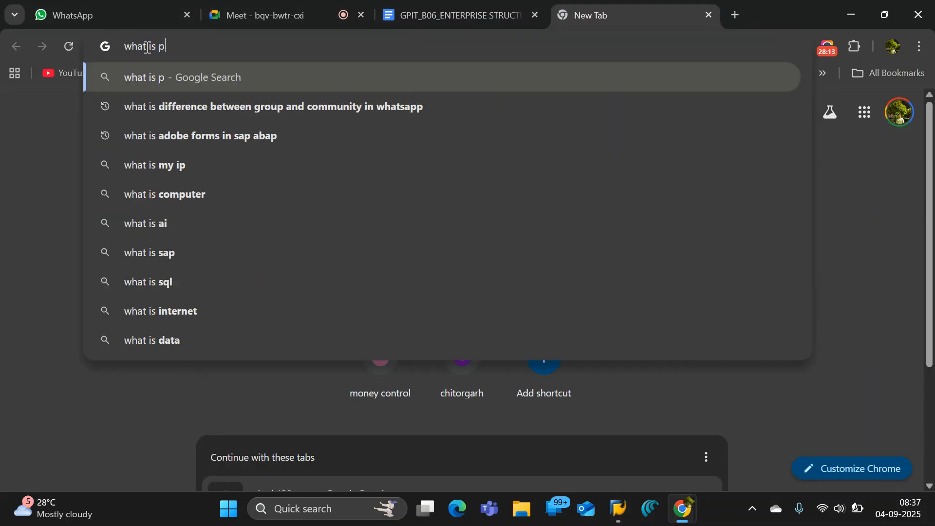
text(ath fo)
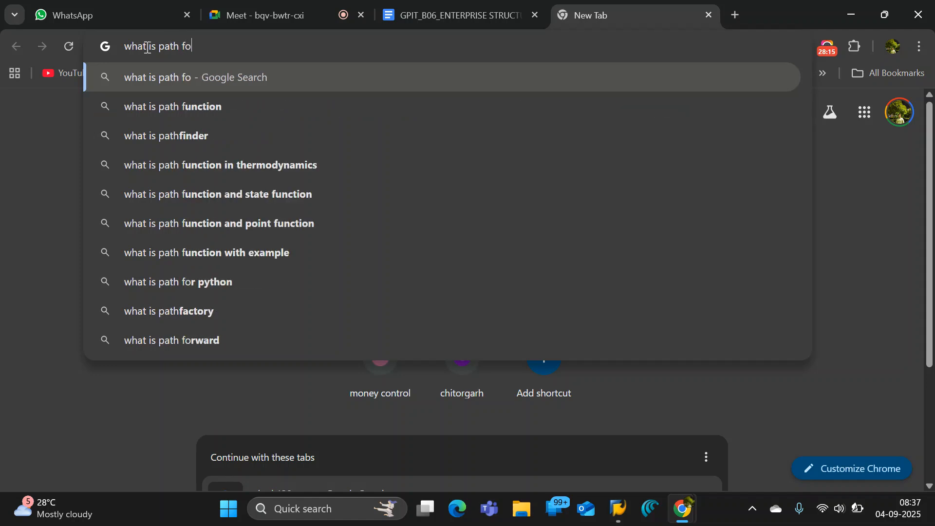
text(r Industry sector )
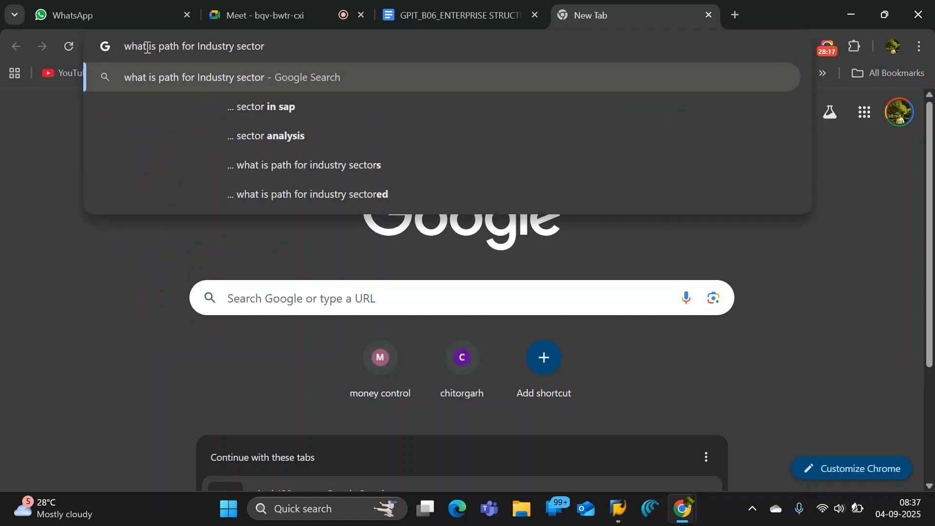
text(in sap)
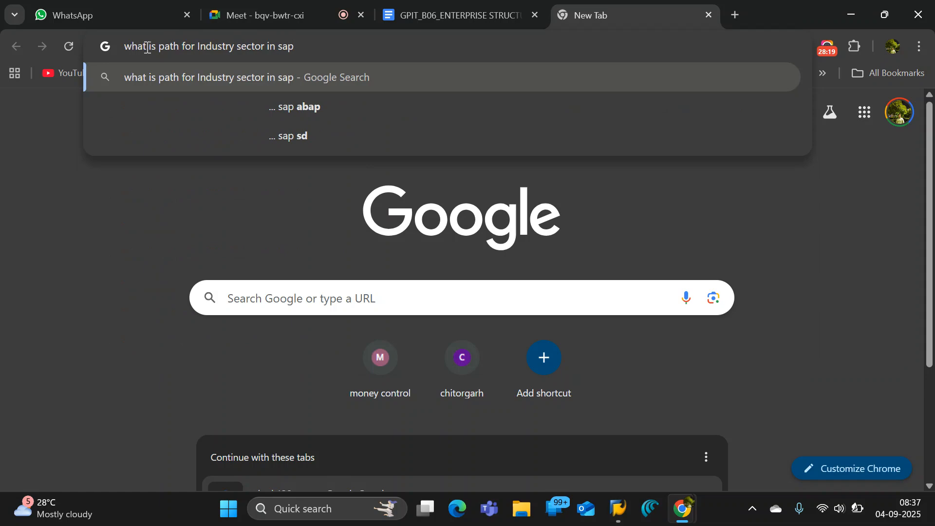
text( mm)
key(Return)
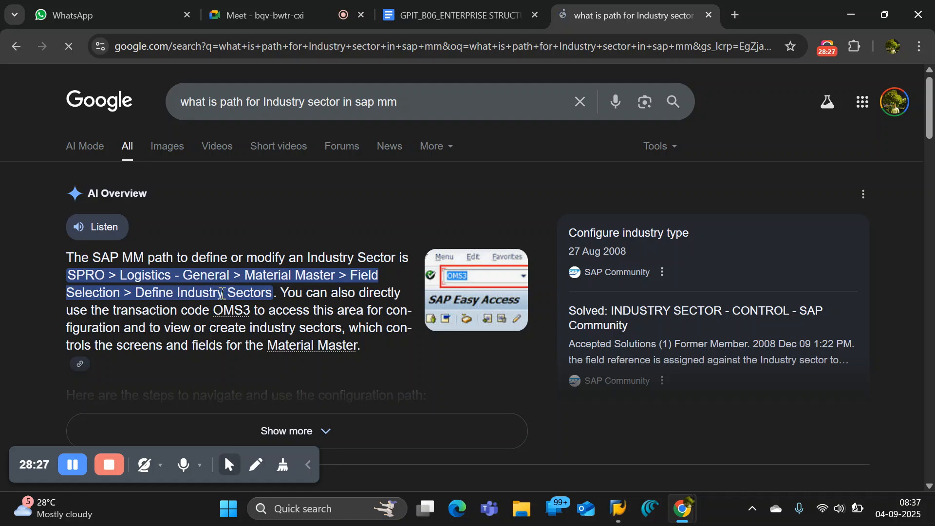
Switch to the SAP IMG and expand Field Selection under Material Master to reach the industry sector activity.
key(alt+Tab)
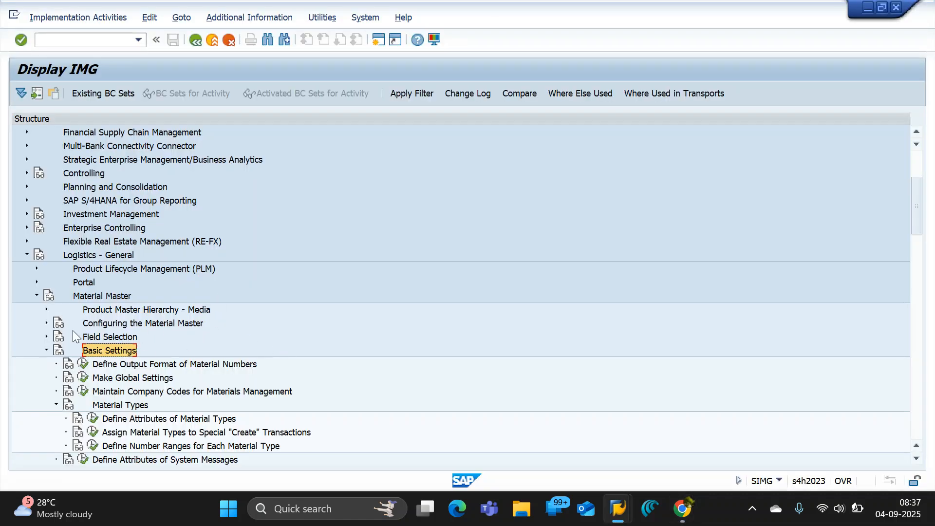
click(46, 336)
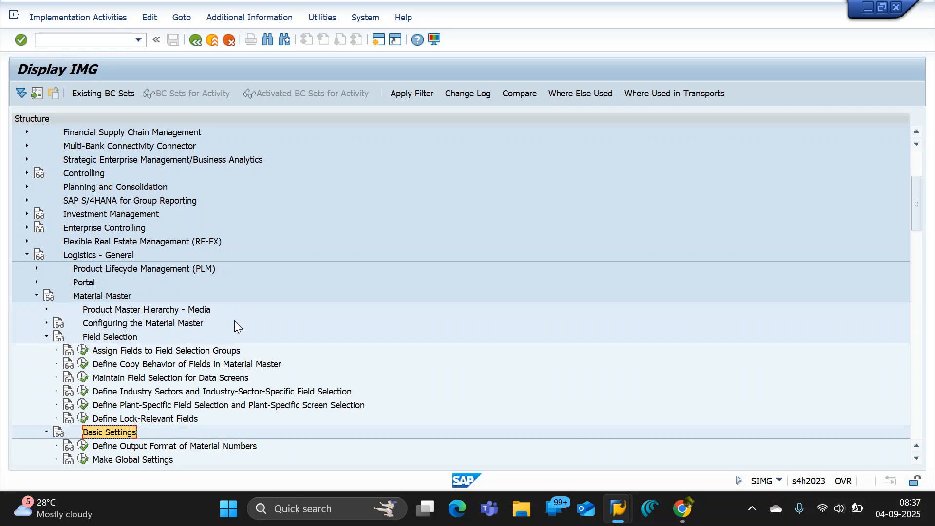
scroll(236, 324, down, 2)
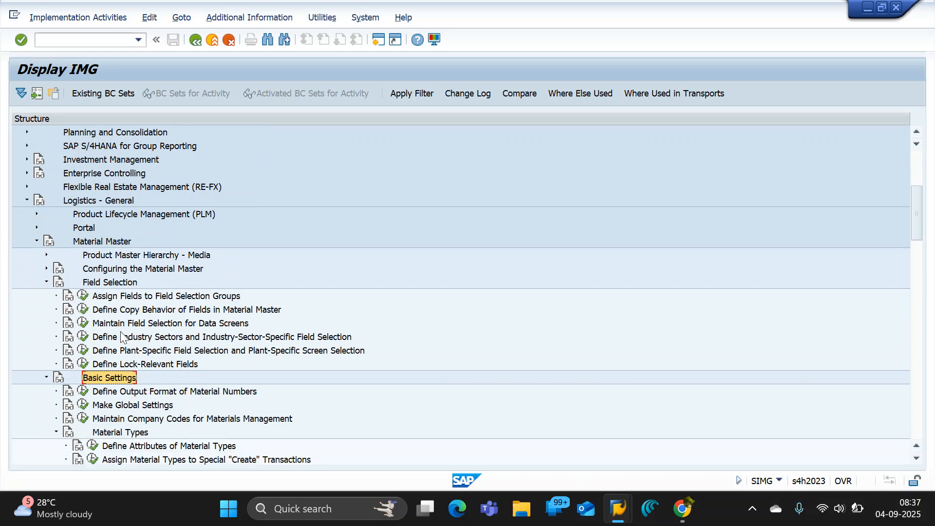
Copy the Material Master node name from the SAP IMG to the end of the Industry sector path in the notes.
click(150, 337)
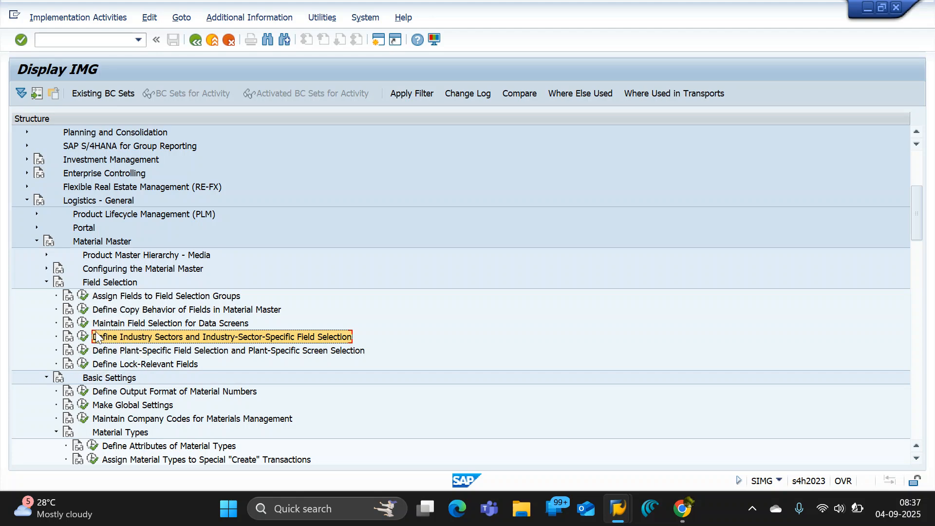
click(93, 242)
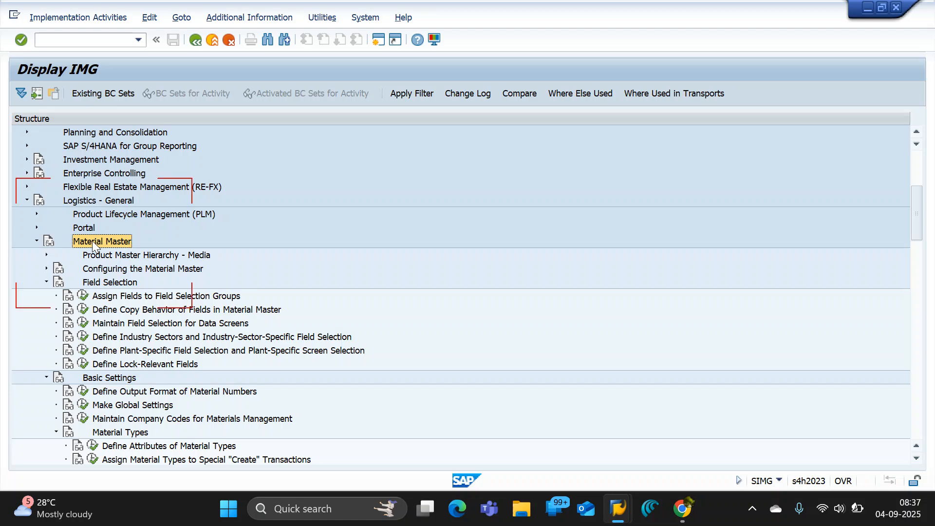
key(alt+Tab)
key(alt+Tab)
key(alt+Tab)
key(alt+Tab)
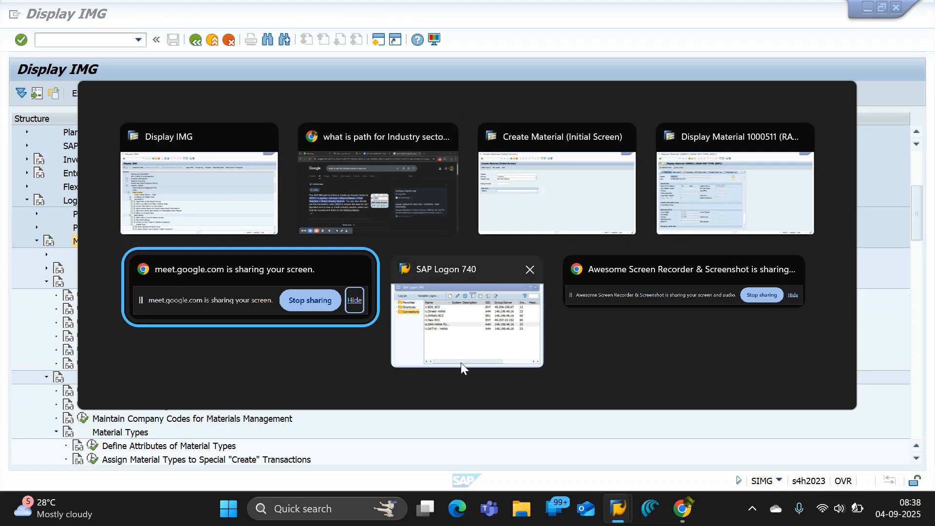
click(394, 198)
click(480, 10)
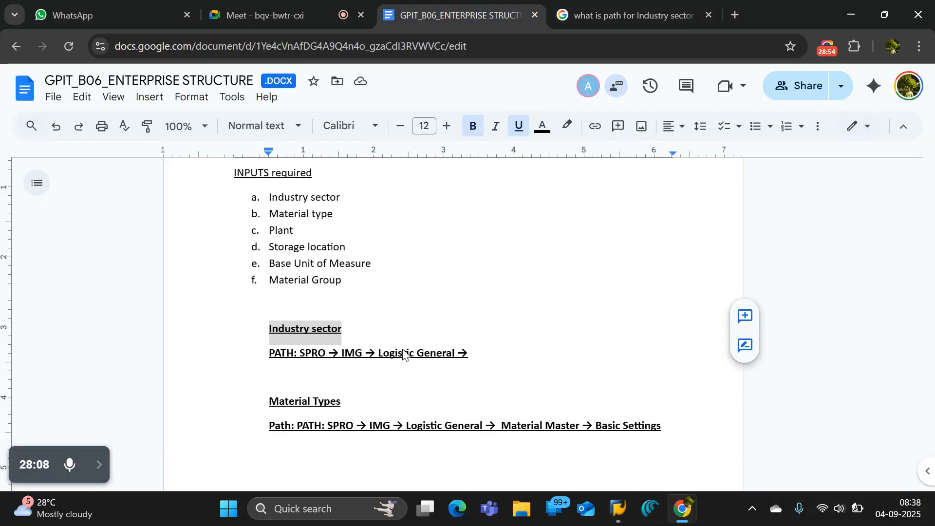
double_click(483, 356)
click(483, 356)
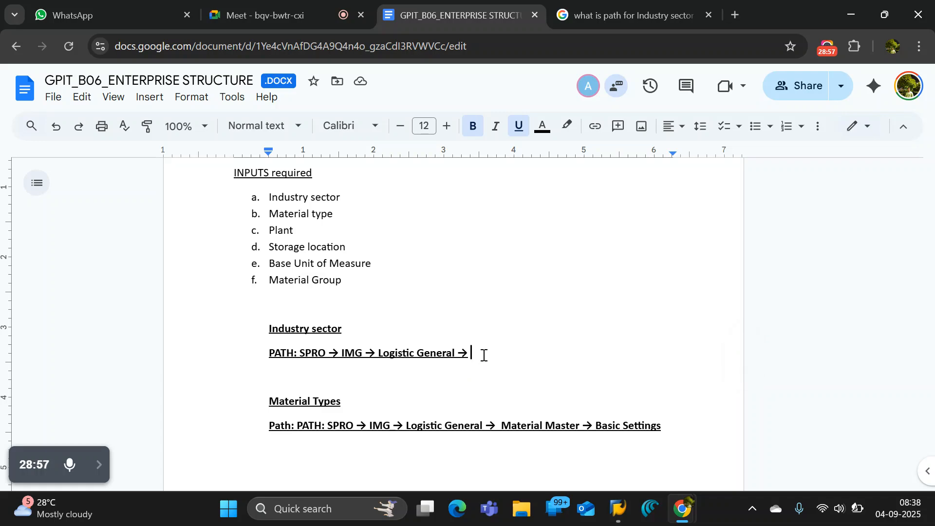
text(Material Master)
Extend the Industry sector path in the notes with an arrow and the Field Selection node name from the SAP IMG.
key(alt+Tab)
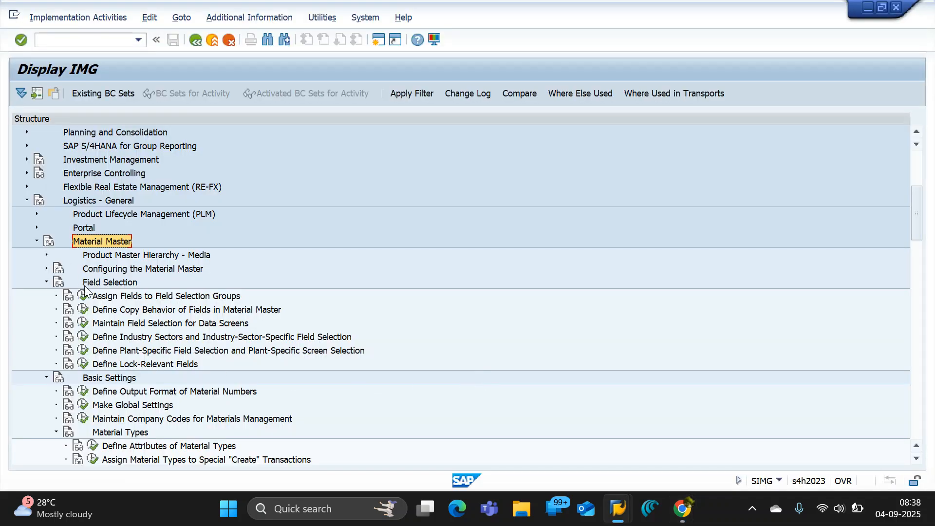
click(101, 282)
key(alt+Tab)
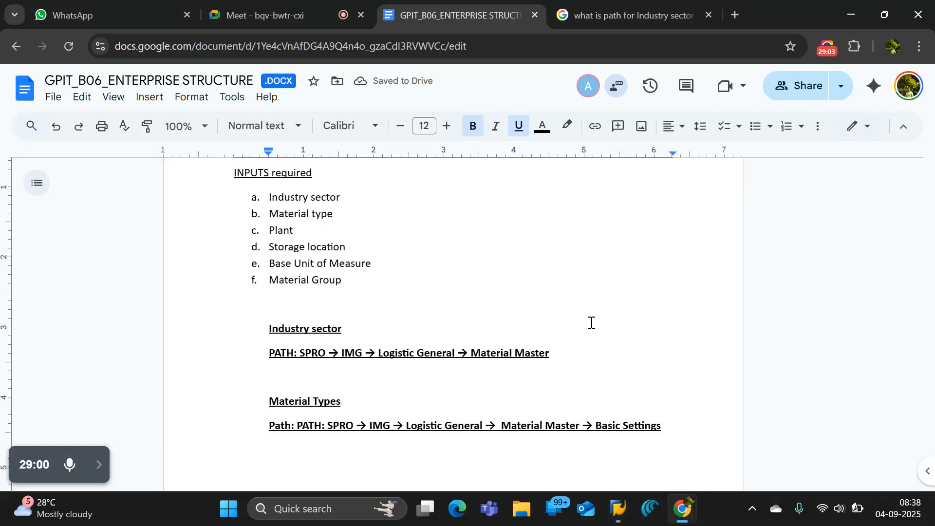
key(BackSpace)
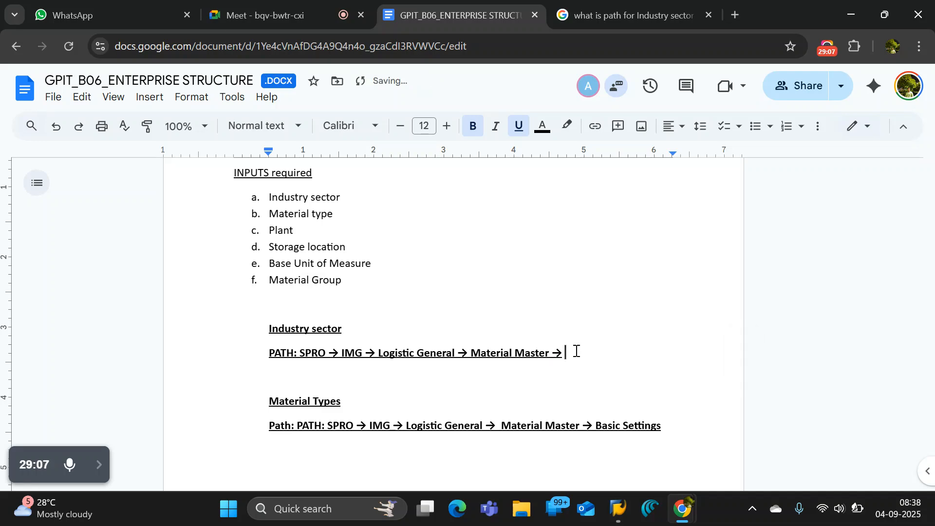
text(Field Selection)
Append an arrow and the copied activity name Define Industry Sectors and Industry-Sector-Specific Field Selection to the Industry sector path.
key(alt+Tab)
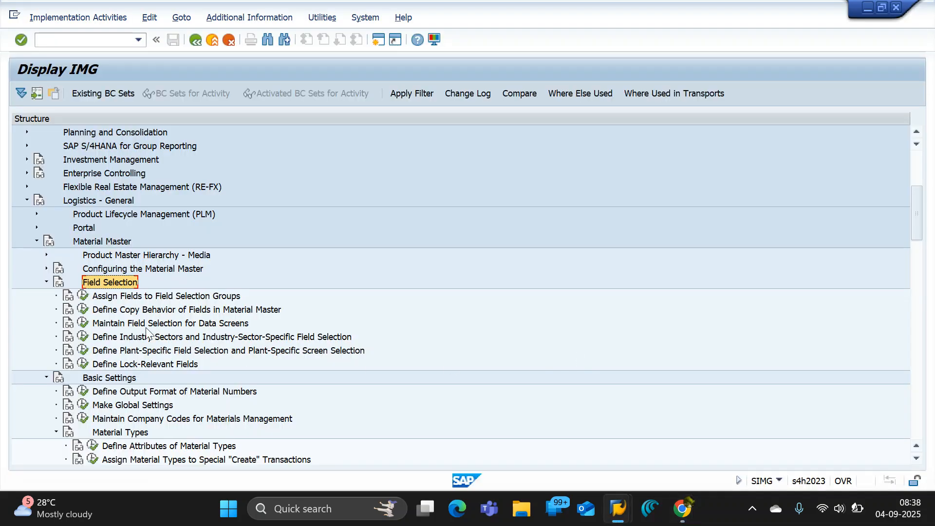
click(116, 339)
key(alt+Tab)
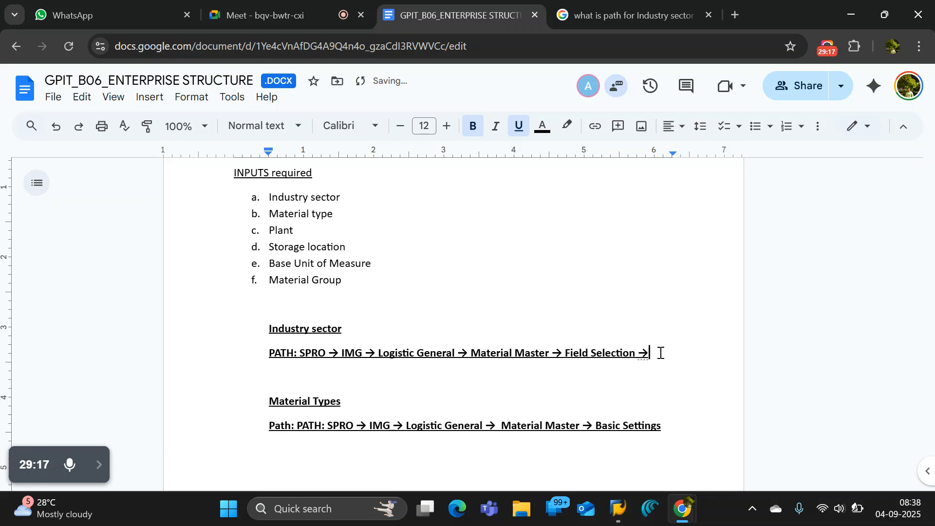
text(Define Industry Sectors and Industry-Sector-Specific Field Selection)
Remove the underline from the whole Industry sector path and the bold from its text starting at IMG.
triple_click(630, 371)
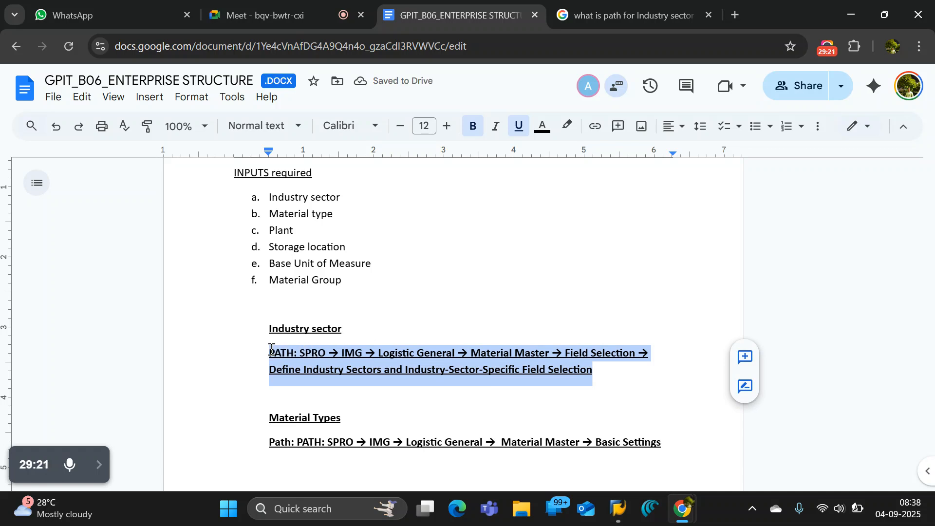
key(ctrl+u)
drag(603, 369, 341, 354)
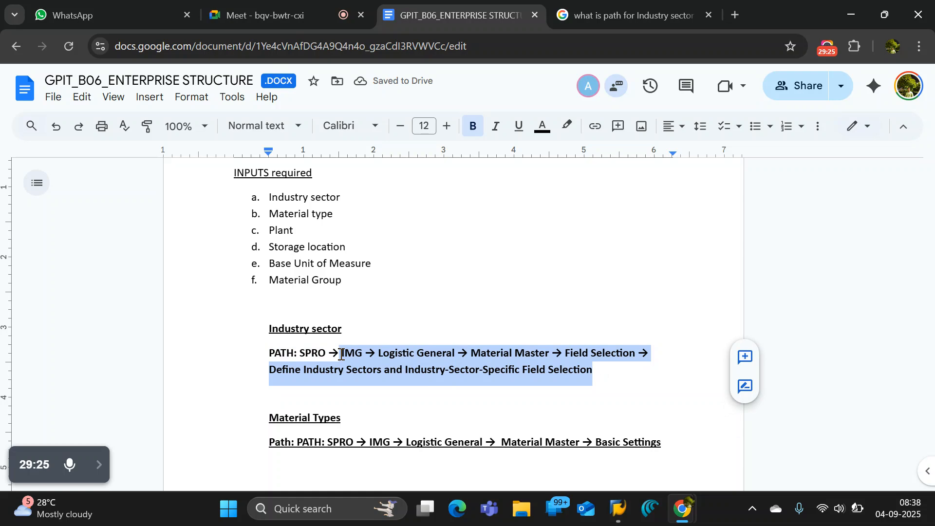
key(ctrl+b)
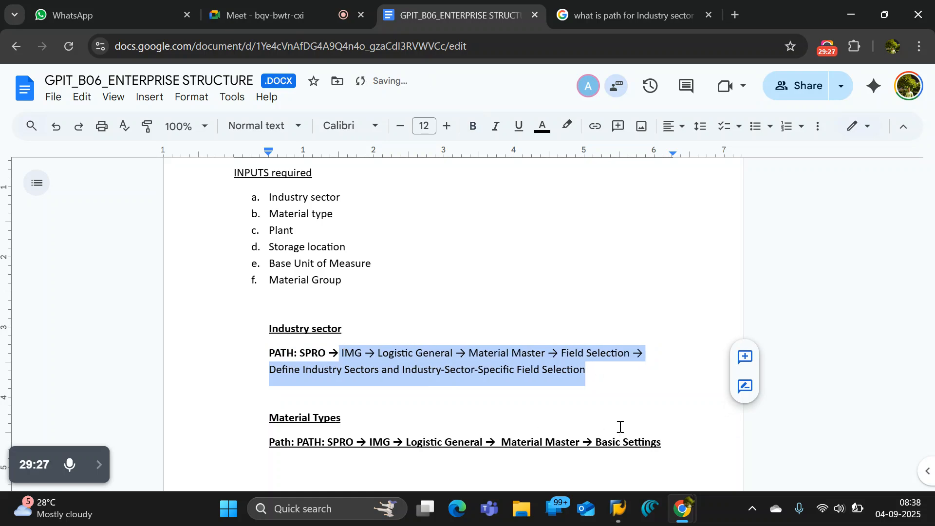
click(623, 378)
Switch to the SAP IMG and read the documentation of the Define Industry Sectors activity, then close it.
key(alt+Tab)
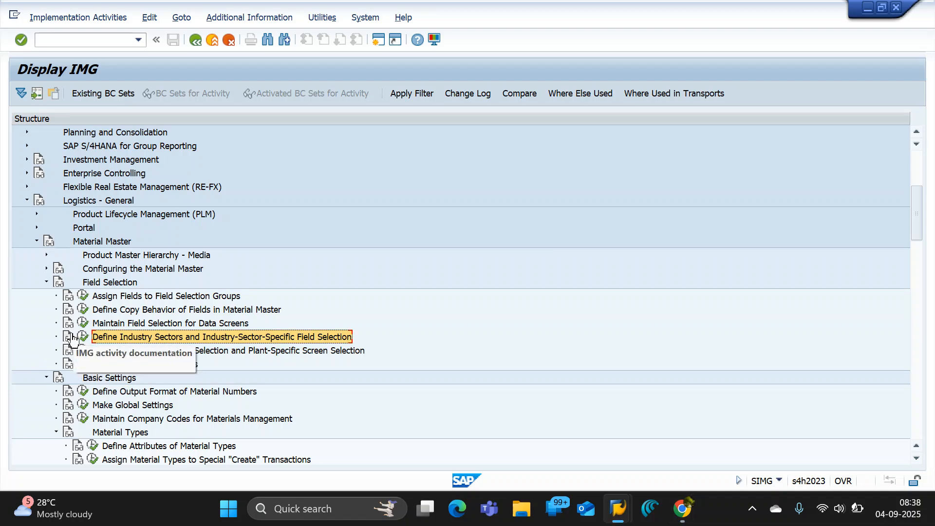
click(68, 337)
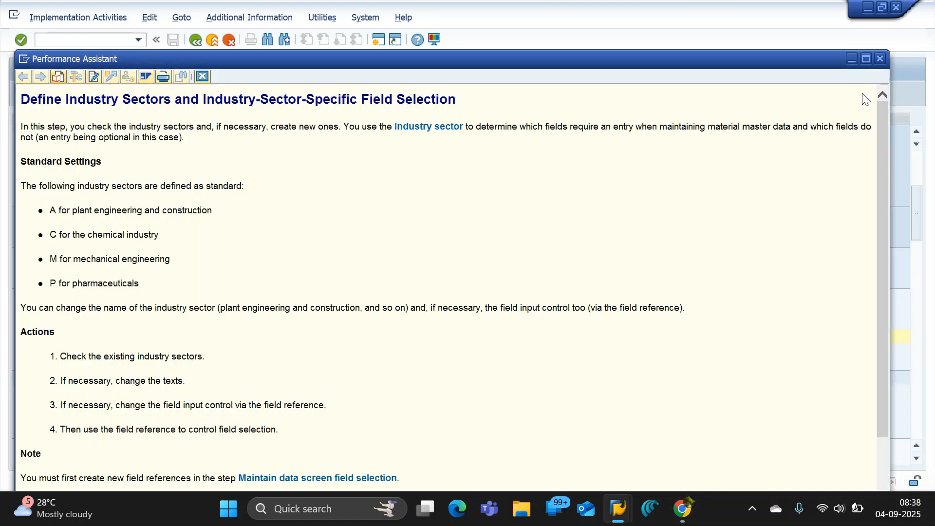
click(878, 59)
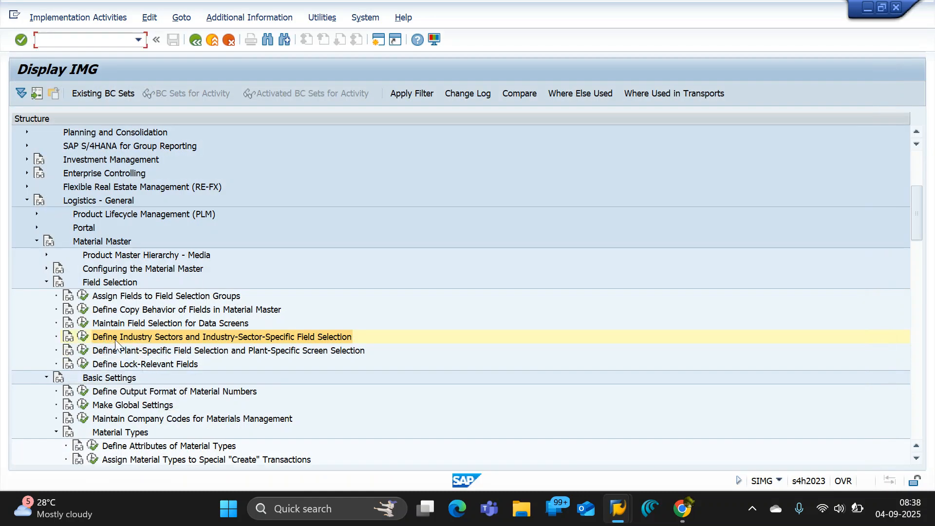
Execute the Define Industry Sectors and Industry-Sector-Specific Field Selection activity and look through the existing industry sectors.
click(83, 337)
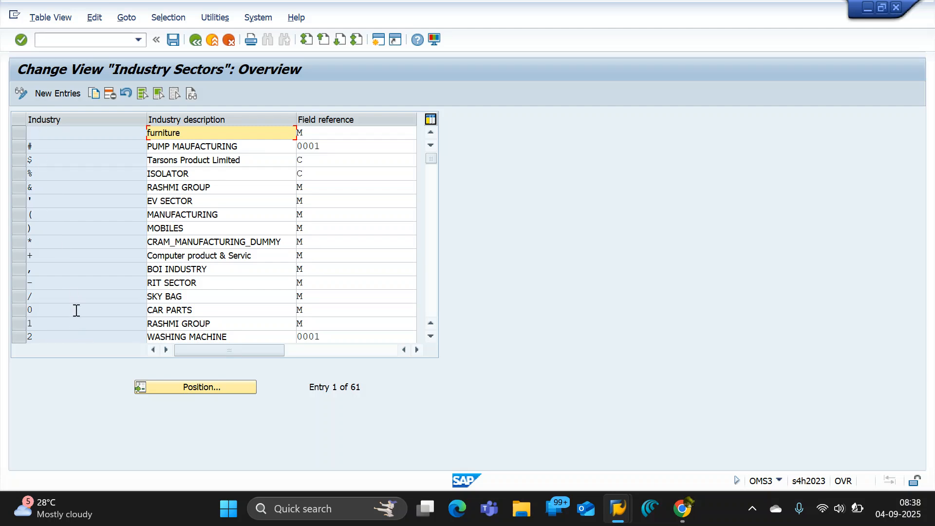
double_click(197, 233)
double_click(176, 217)
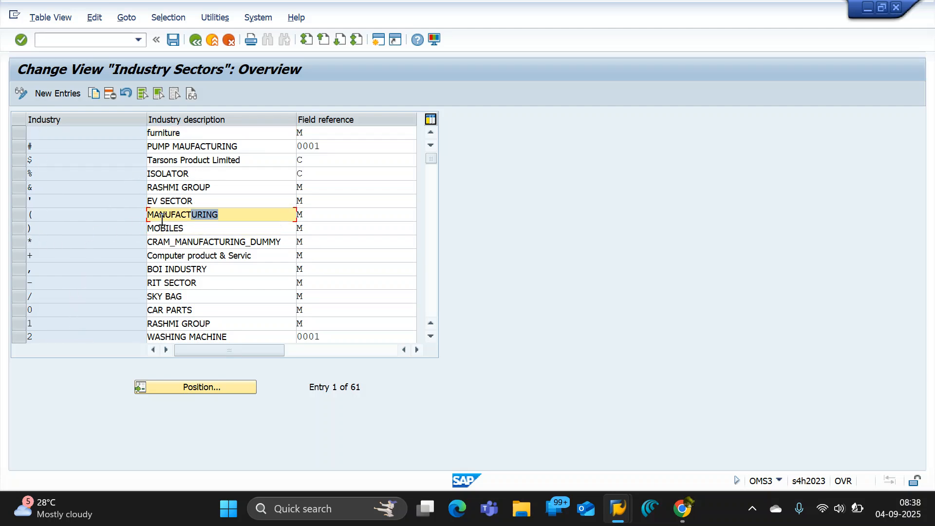
double_click(211, 310)
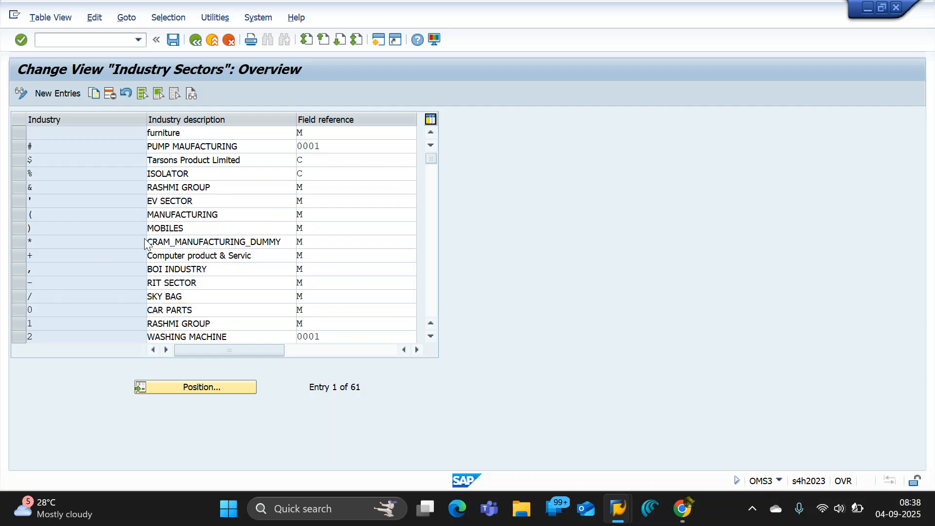
scroll(144, 242, down, 4)
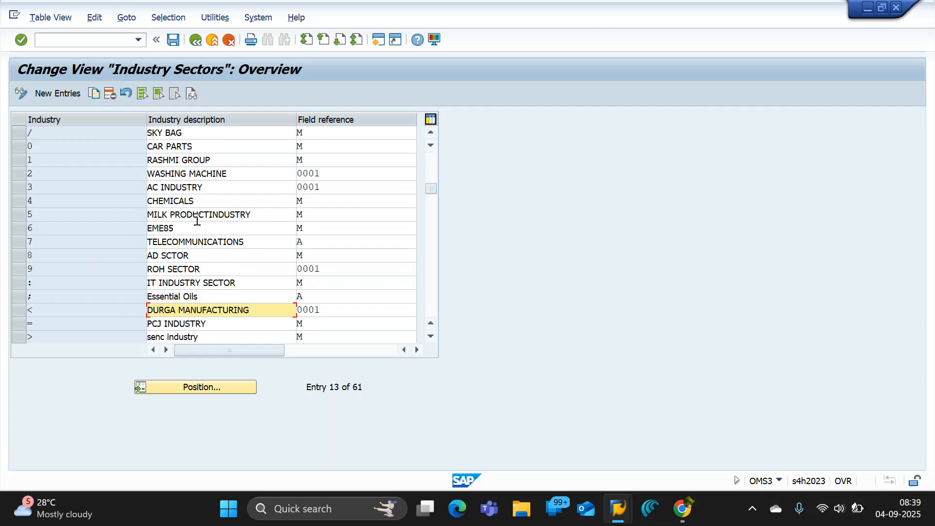
double_click(190, 229)
drag(266, 214, 35, 227)
drag(192, 203, 54, 216)
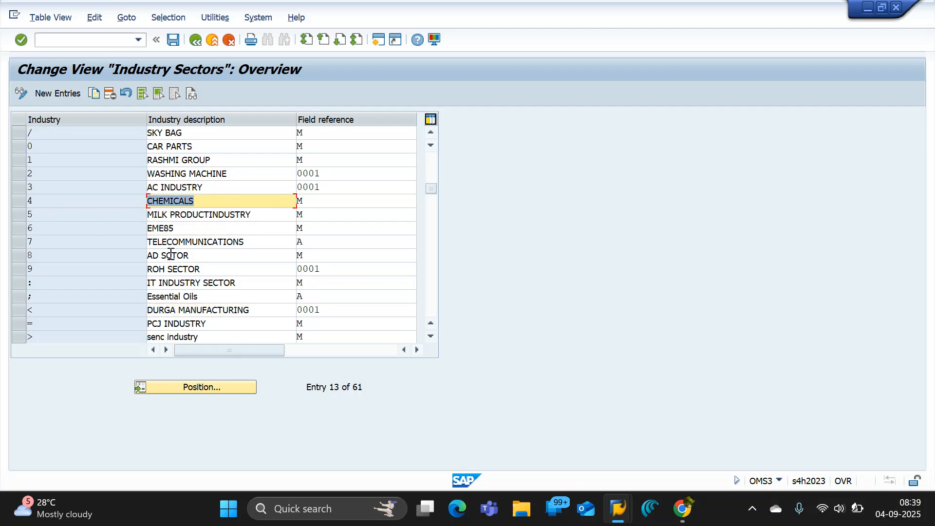
Switch to the Create Material initial screen and browse the choices offered for Industry.
mouse_move(612, 520)
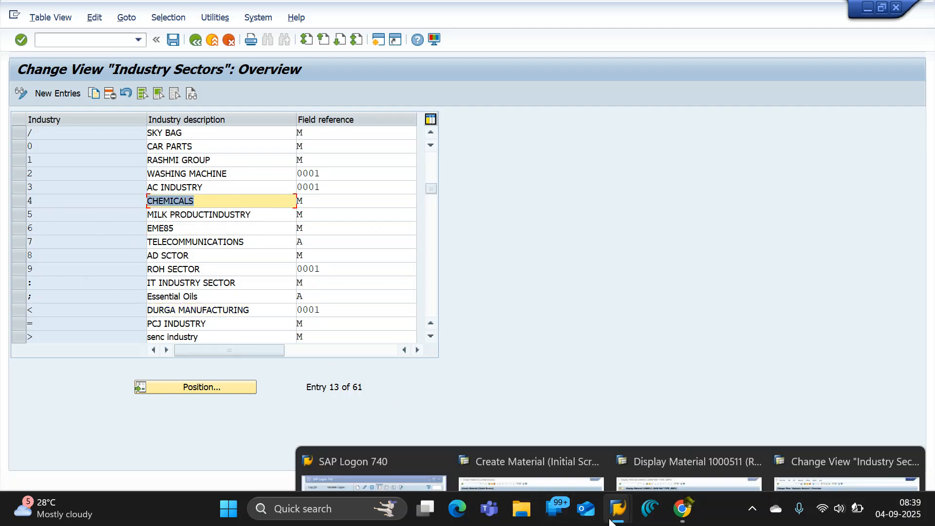
click(527, 442)
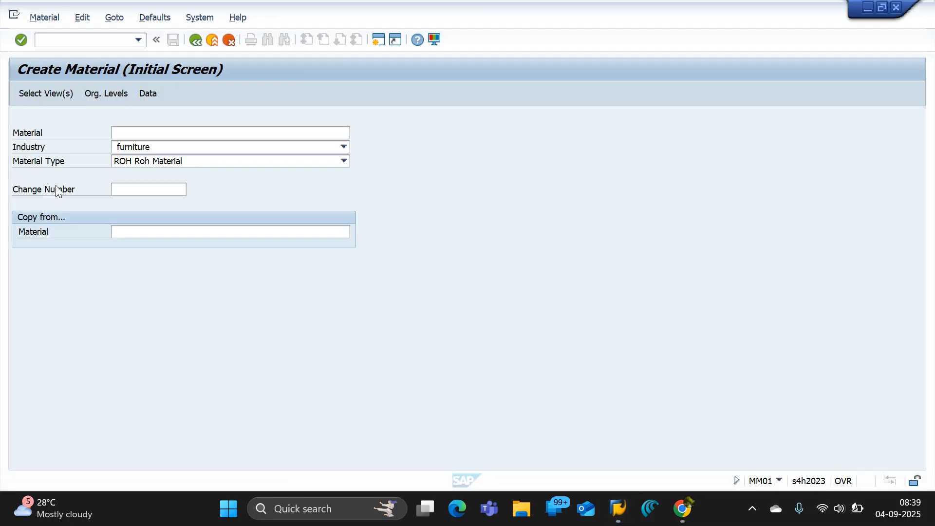
click(343, 146)
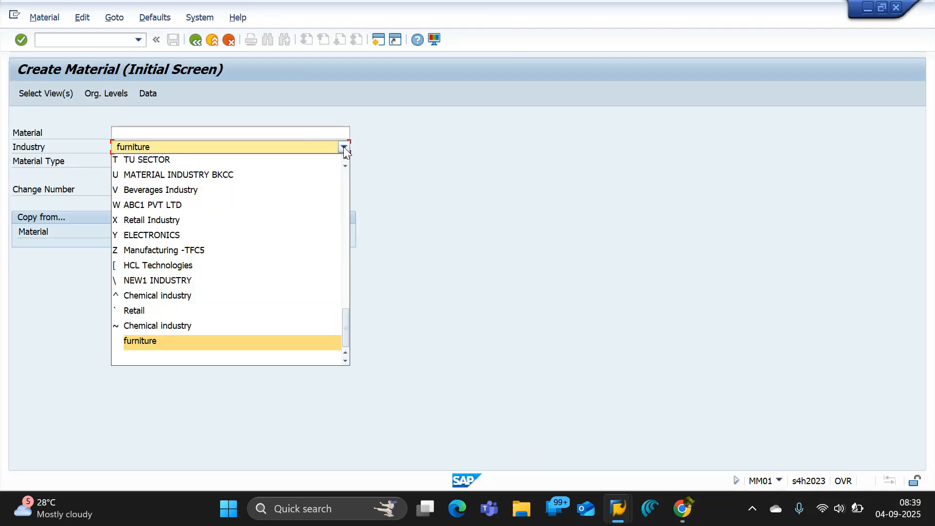
scroll(171, 211, up, 20)
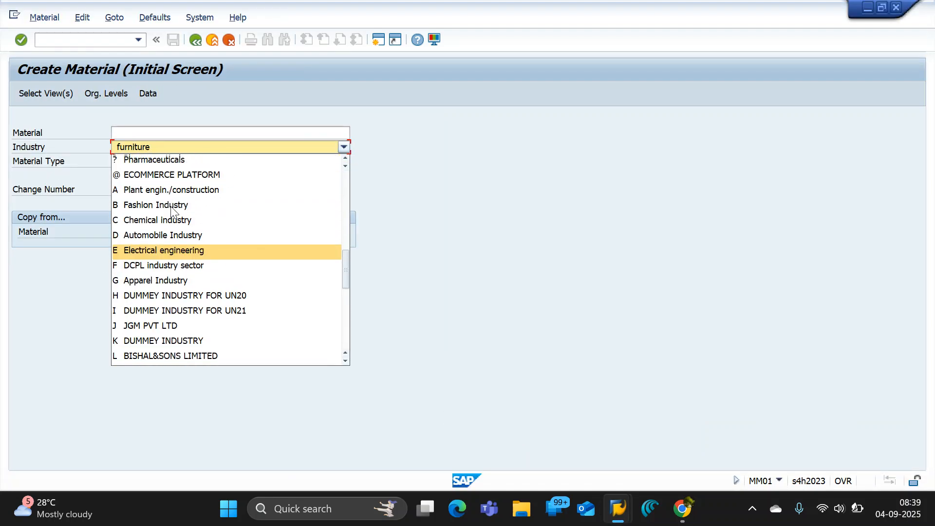
scroll(171, 212, up, 2)
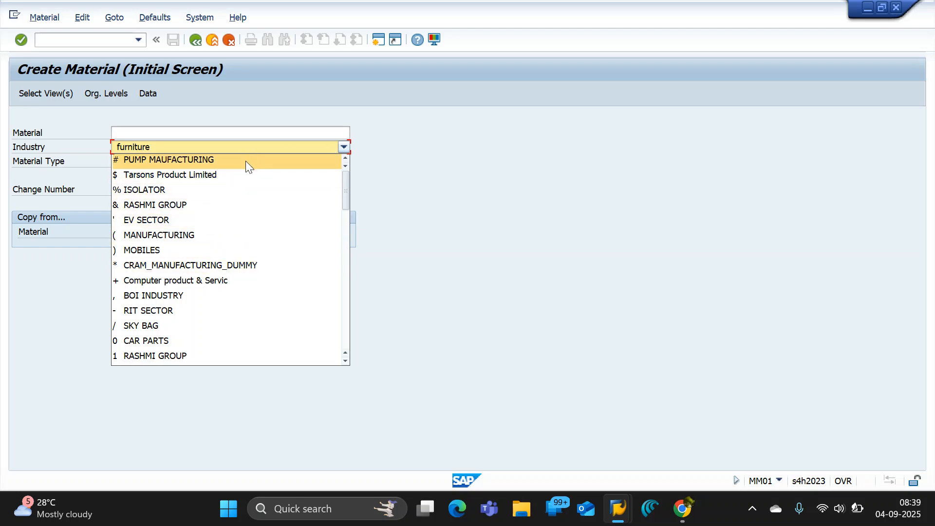
Return to the Industry Sectors overview and start new entries for the table.
key(alt+Tab)
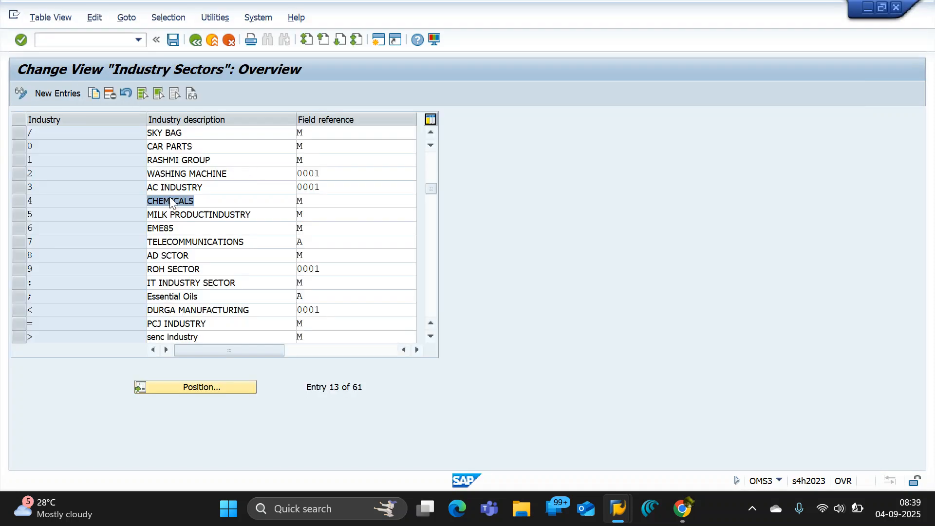
drag(430, 188, 431, 126)
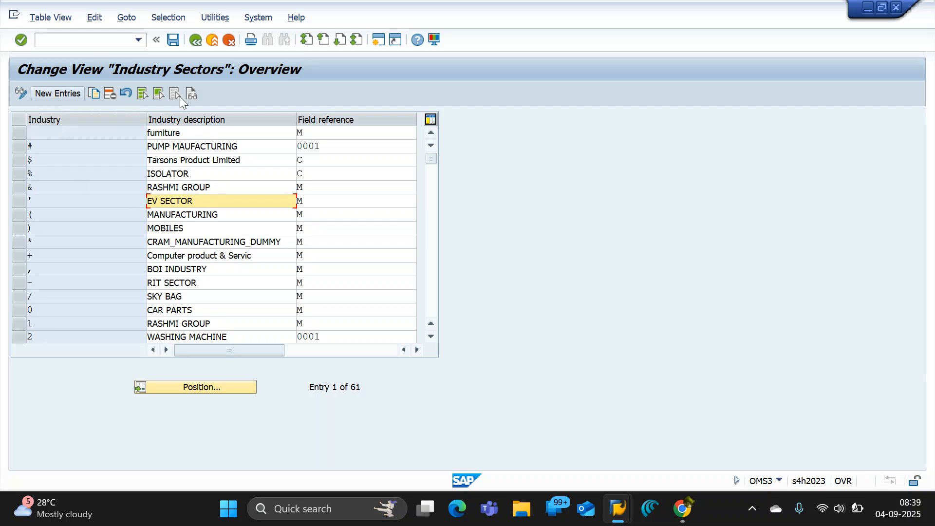
click(68, 93)
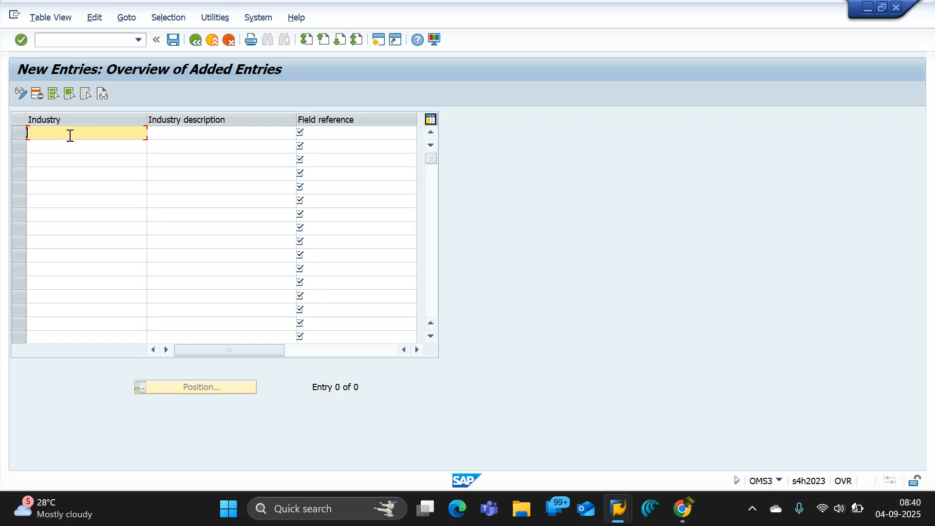
Open the help for the Industry field and examine its technical information, especially the field name, then close the technical details.
click(417, 39)
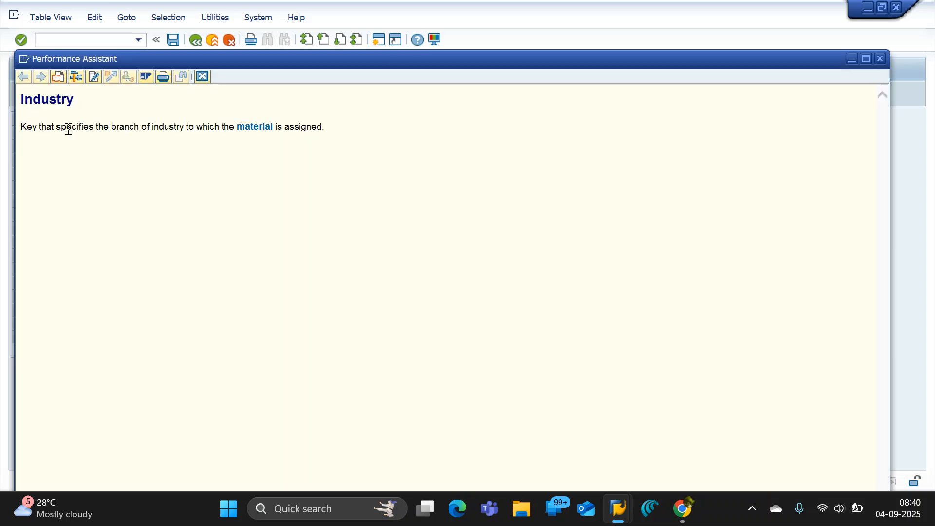
click(75, 76)
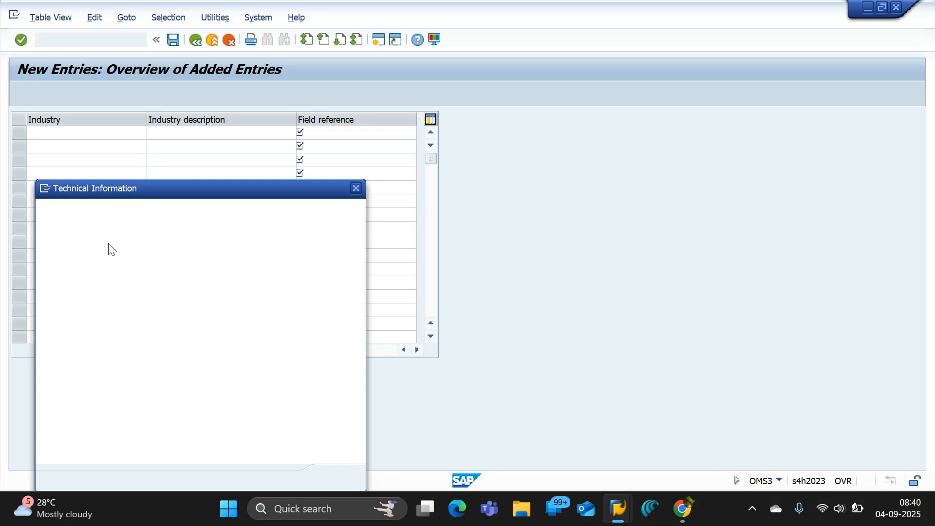
drag(178, 191, 247, 92)
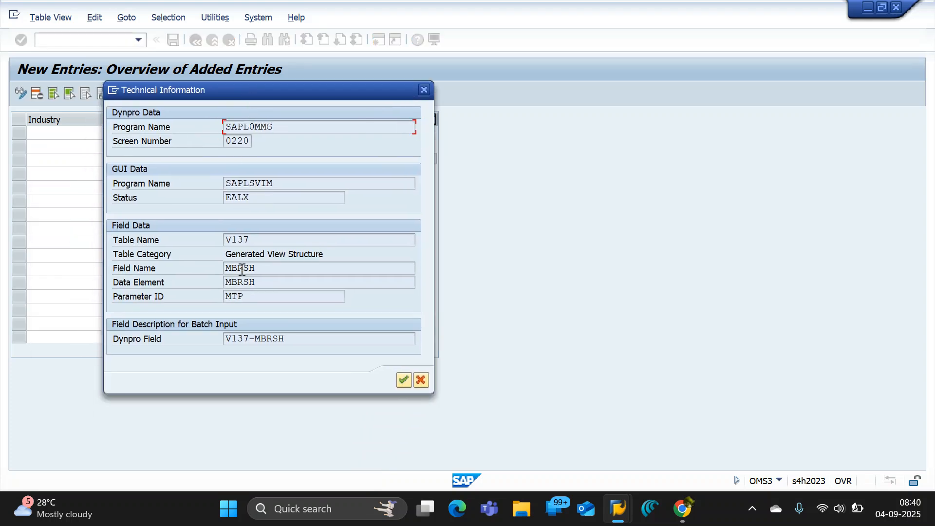
drag(257, 265, 207, 268)
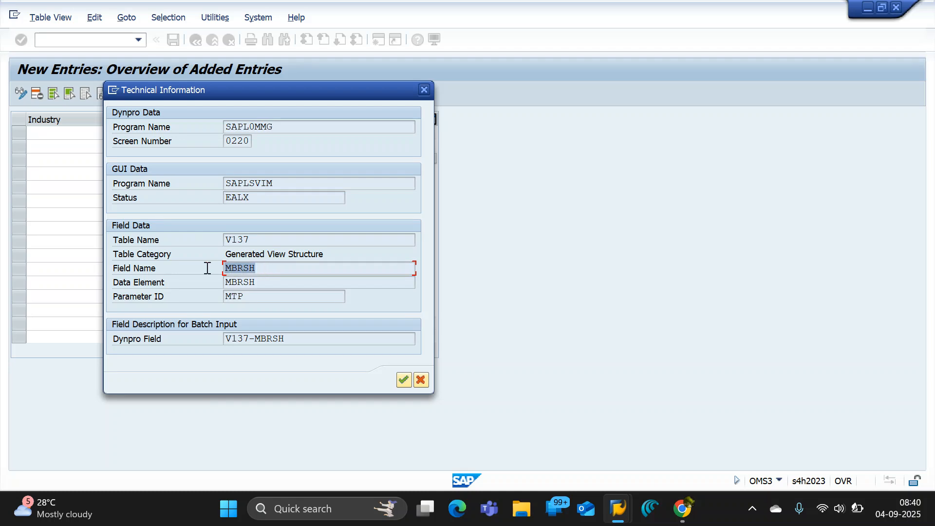
click(240, 269)
drag(270, 94, 393, 78)
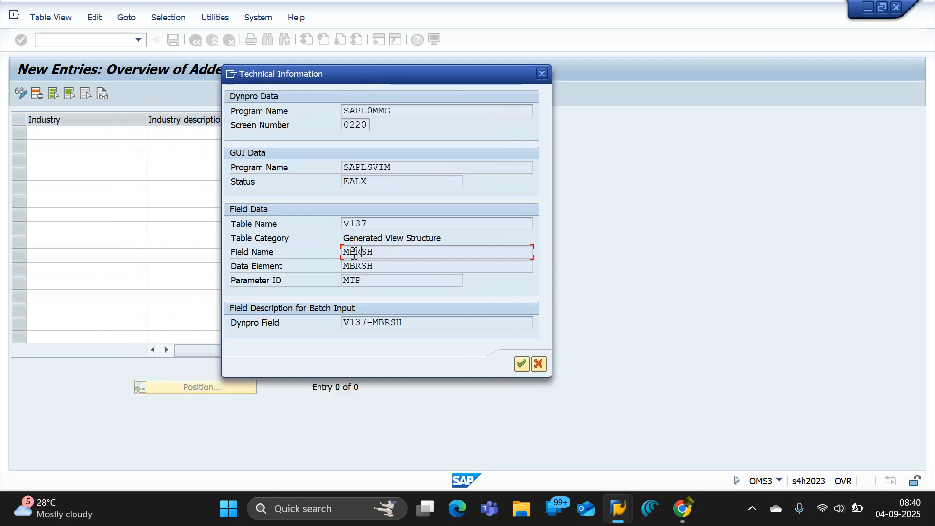
click(542, 74)
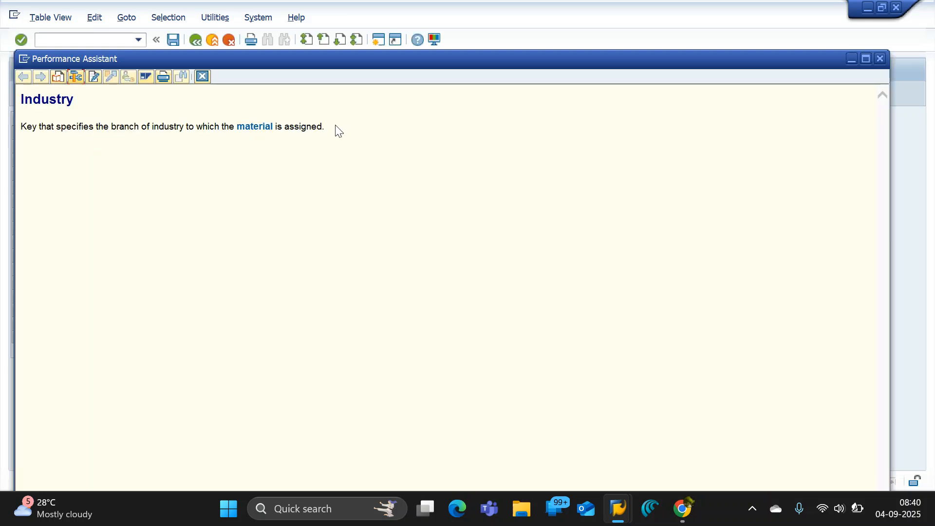
Copy the Industry definition from the help text and paste it after a colon behind the Industry sector heading in the Google Docs notes.
drag(335, 129, 18, 139)
key(ctrl+c)
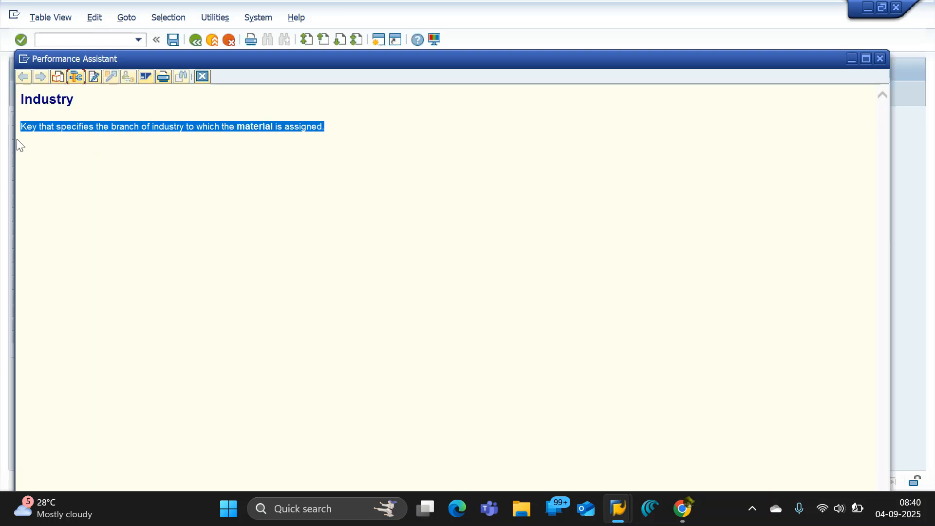
key(alt+Tab)
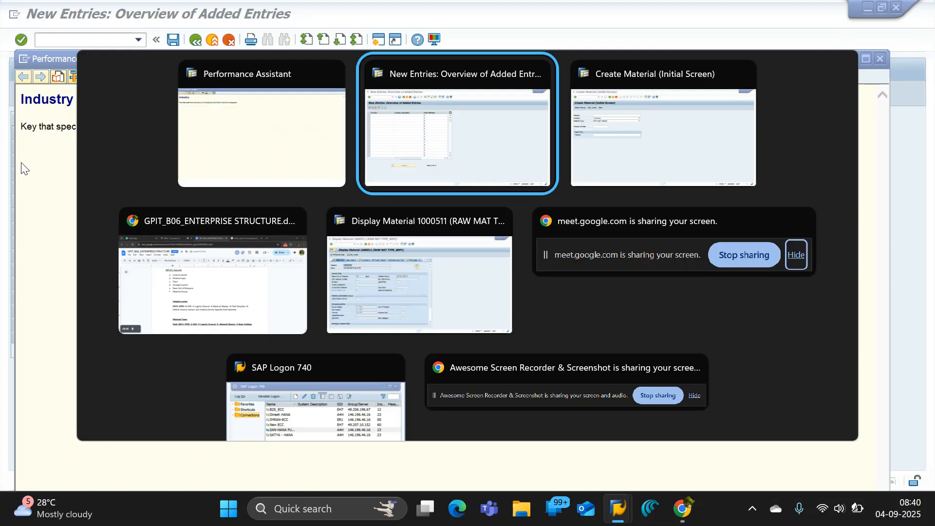
key(alt+Tab)
key(alt+Tab)
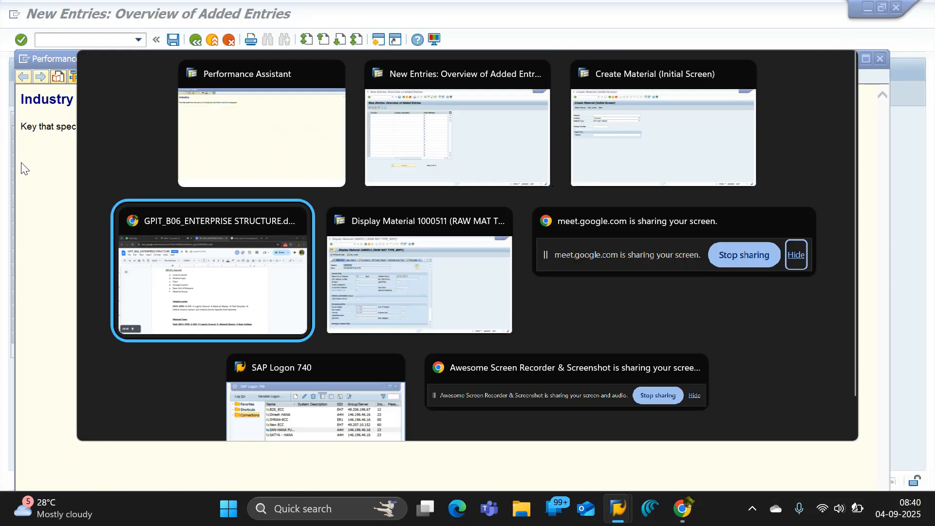
click(373, 330)
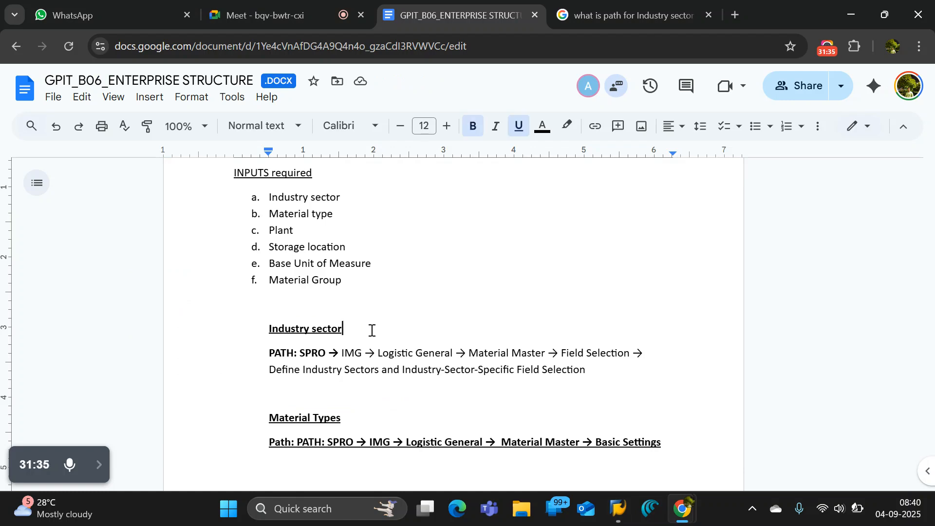
text(:)
key(ctrl+v)
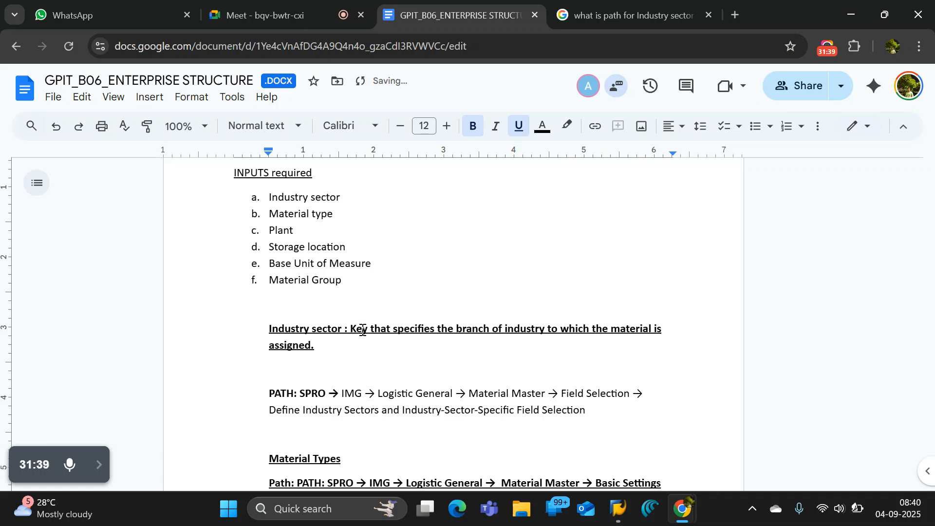
Remove bold and underline from the pasted industry definition and move it onto its own line below the Industry sector heading.
drag(350, 328, 356, 345)
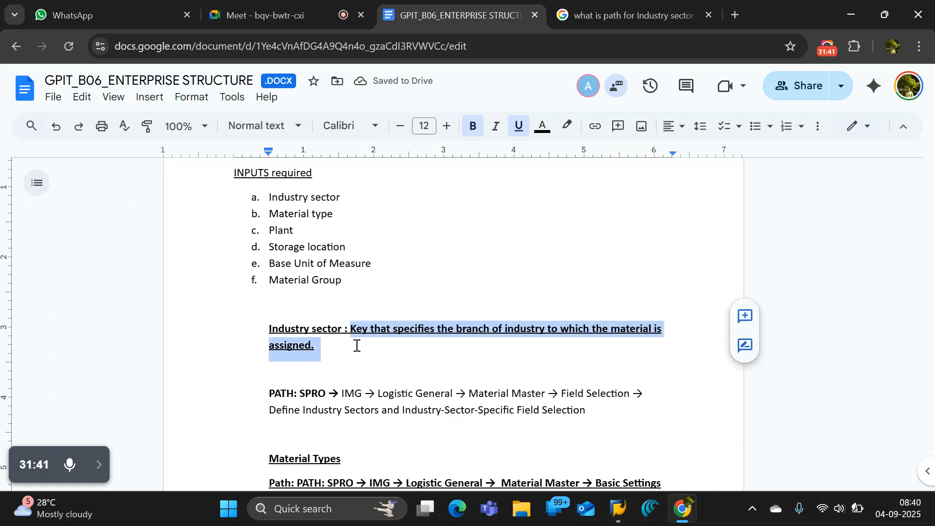
key(ctrl+u)
key(ctrl+b)
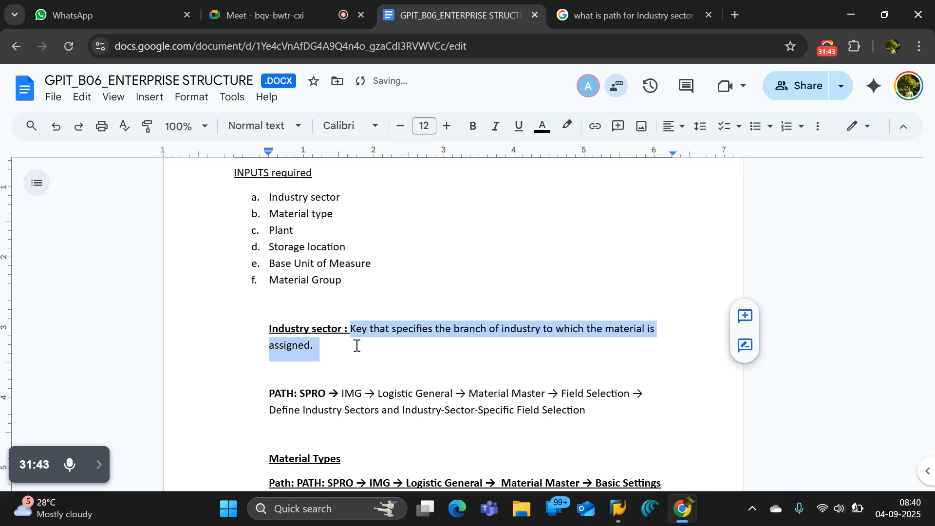
click(350, 329)
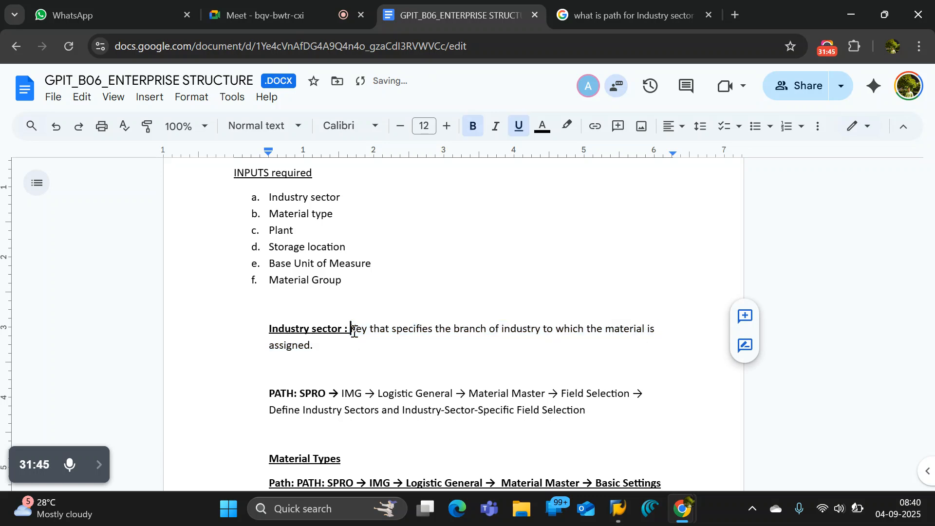
key(Return)
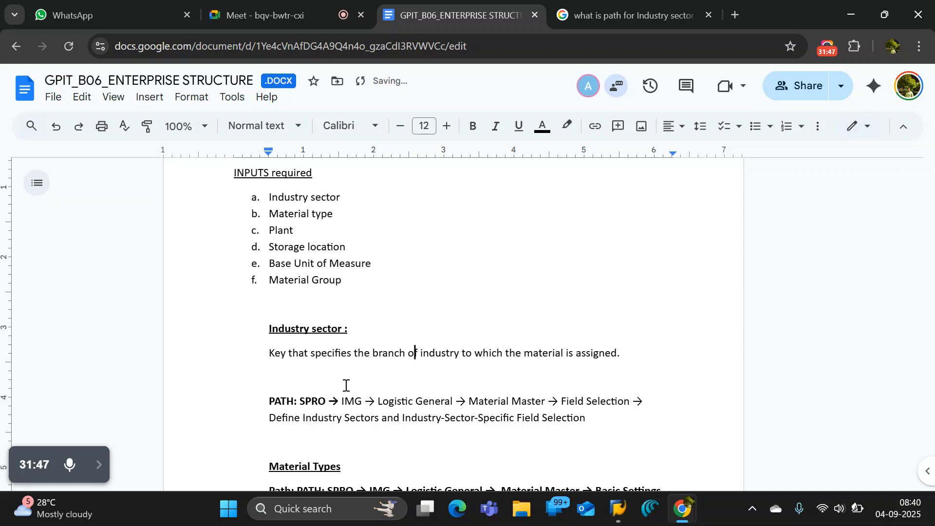
click(342, 377)
scroll(331, 380, down, 2)
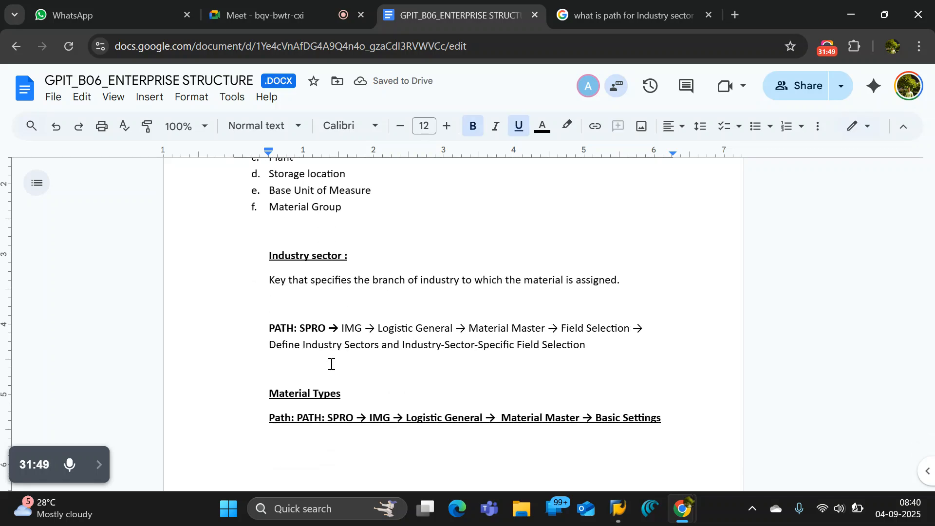
Switch back to SAP, leave the new entries screen and look through the existing industry sectors in the overview table.
key(alt+Tab)
key(alt+Tab)
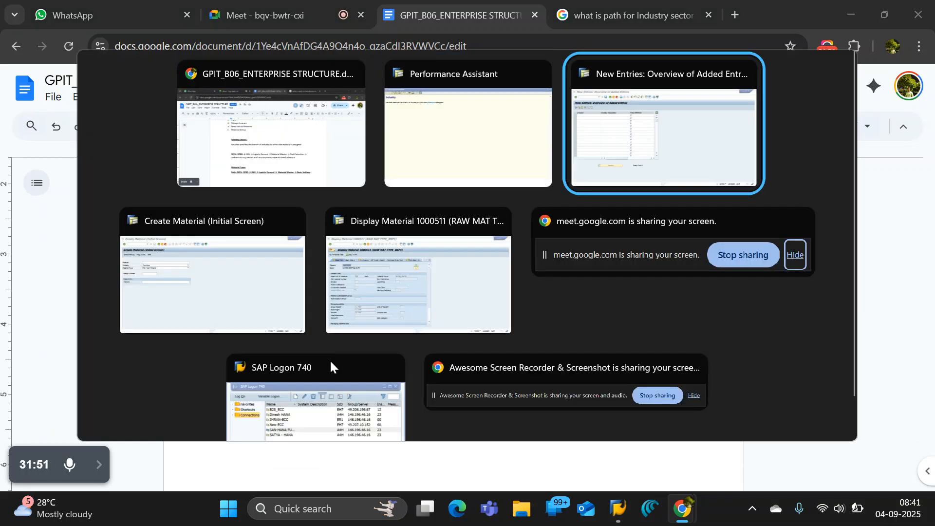
click(78, 134)
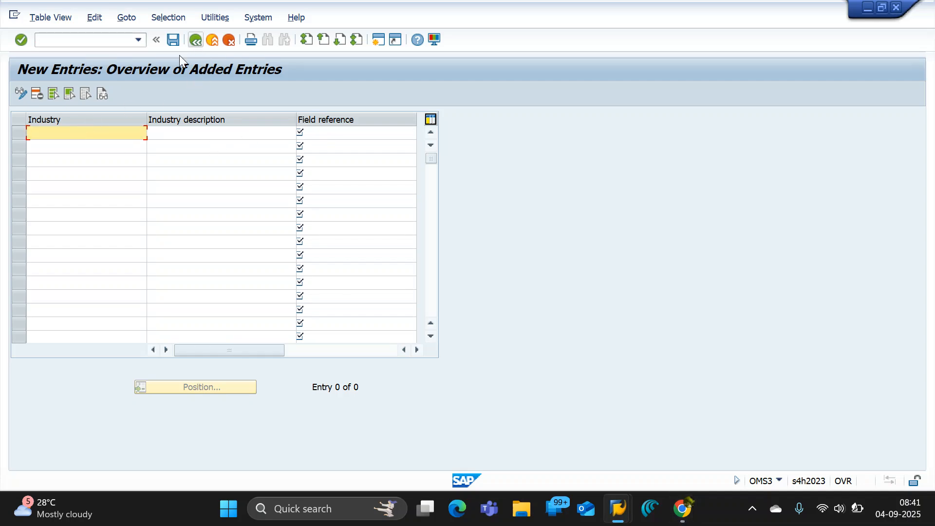
click(195, 40)
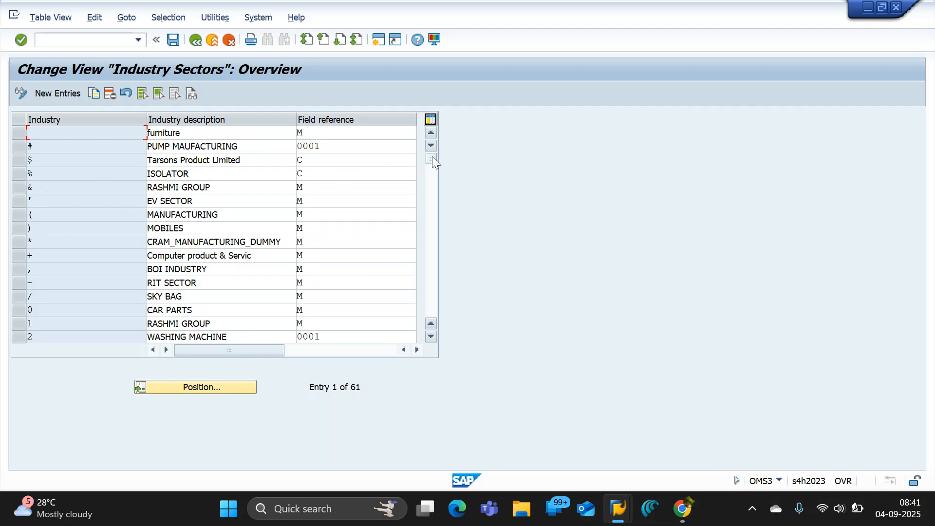
drag(432, 156, 423, 247)
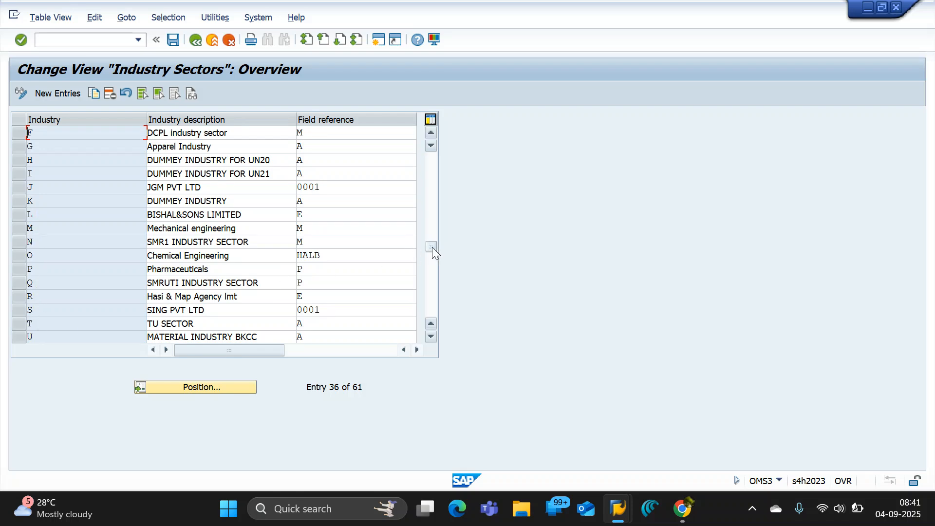
drag(432, 247, 429, 207)
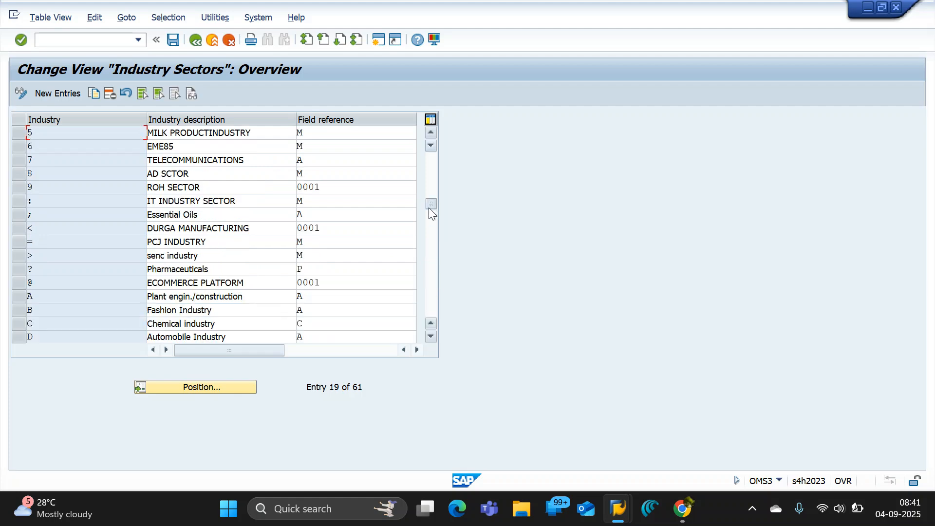
drag(429, 207, 427, 163)
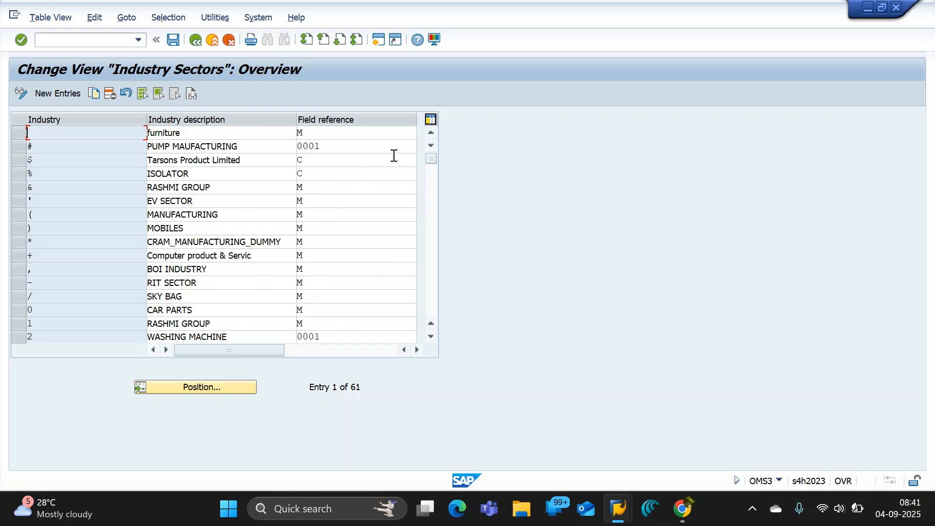
drag(428, 161, 430, 225)
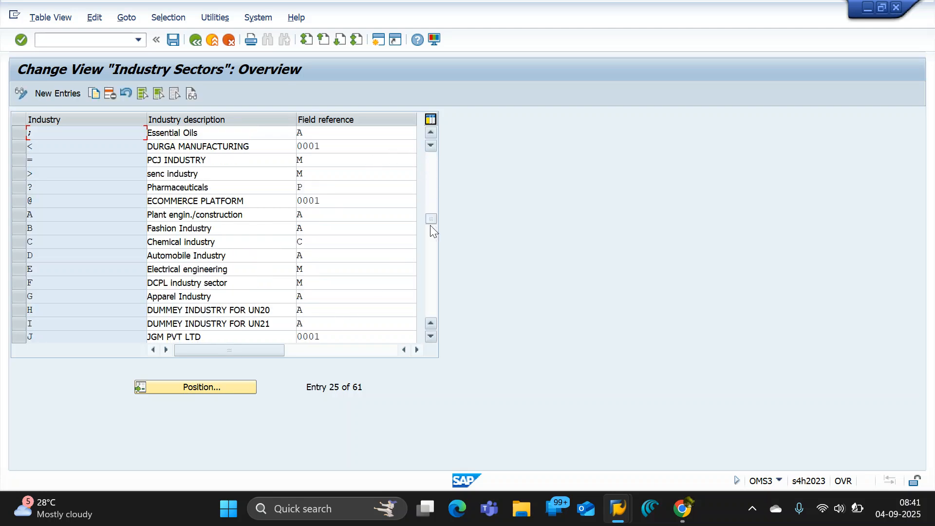
scroll(125, 267, down, 5)
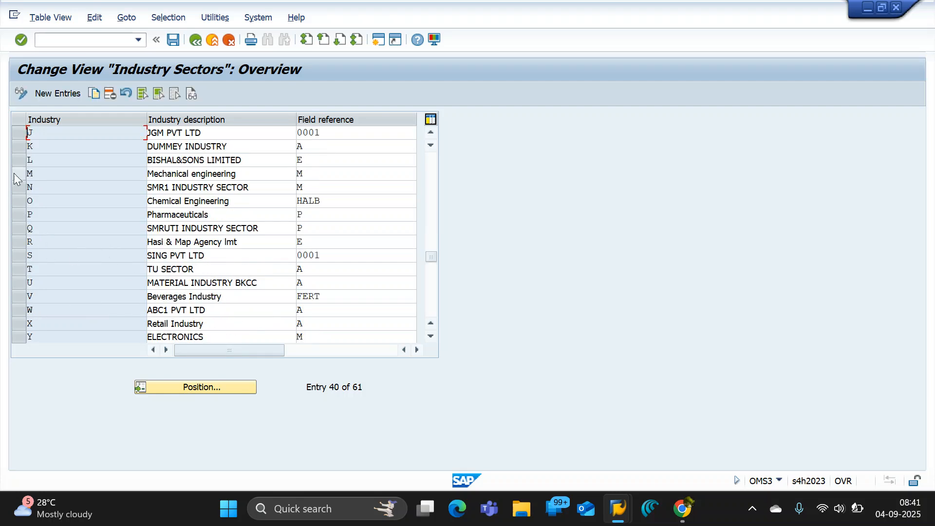
Select the Mechanical engineering sector, browse the values offered for its field reference, and close the list without choosing one.
click(19, 173)
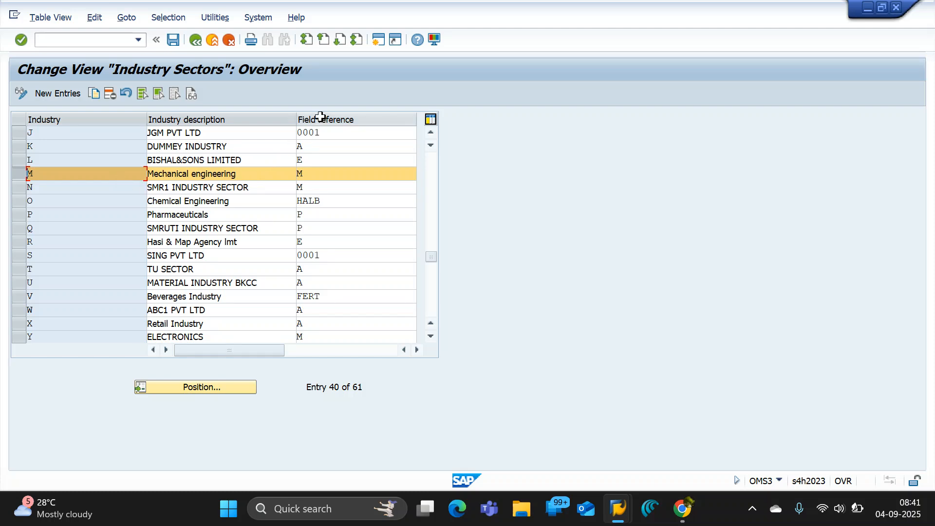
click(314, 178)
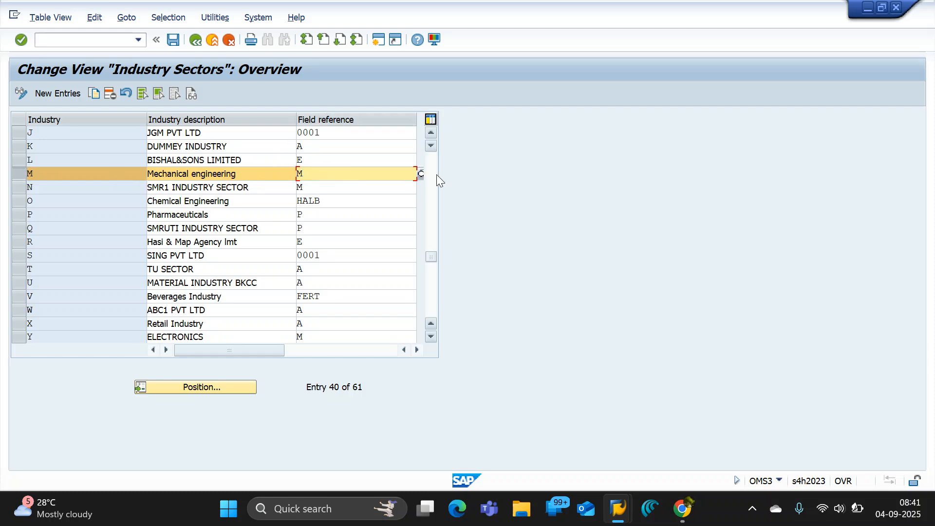
click(421, 175)
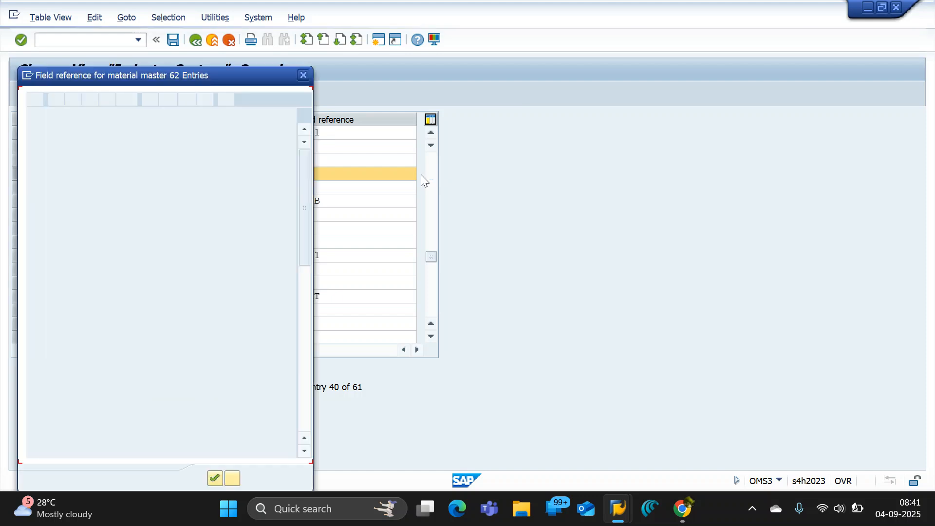
scroll(49, 325, down, 3)
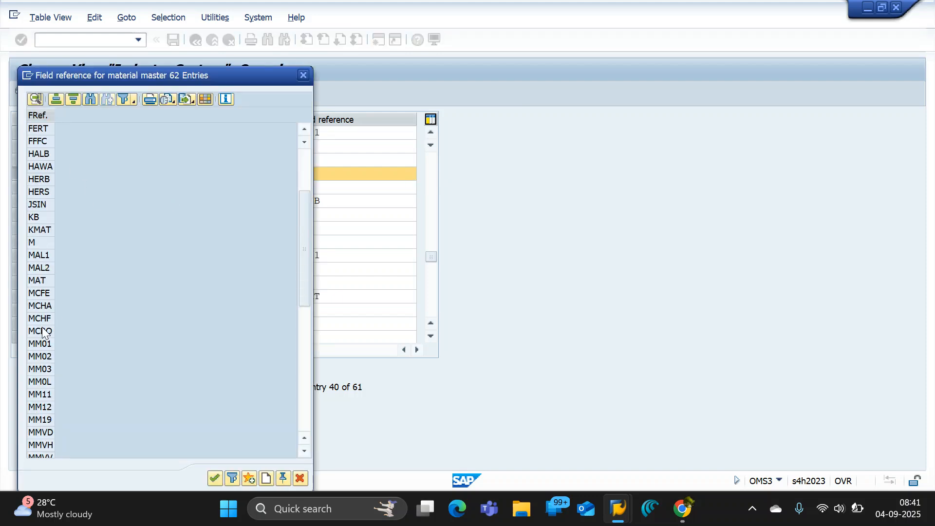
scroll(35, 302, down, 9)
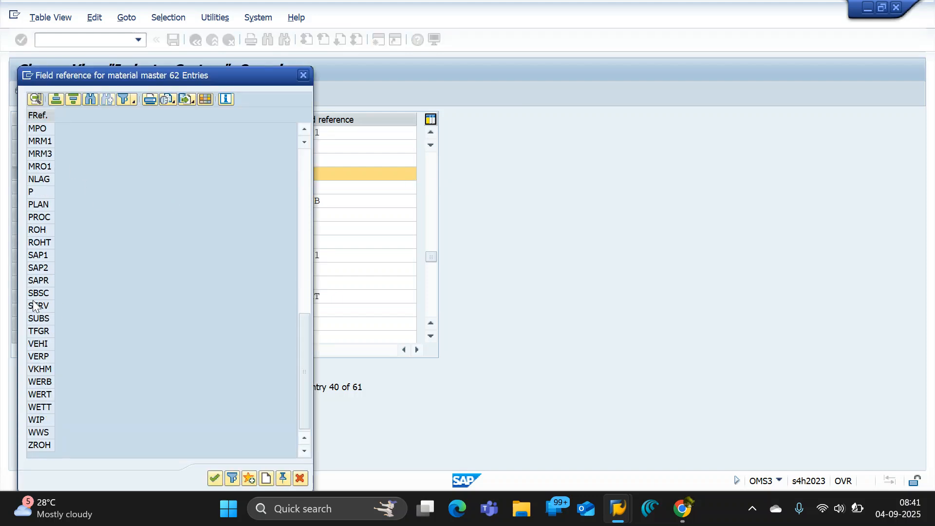
click(303, 75)
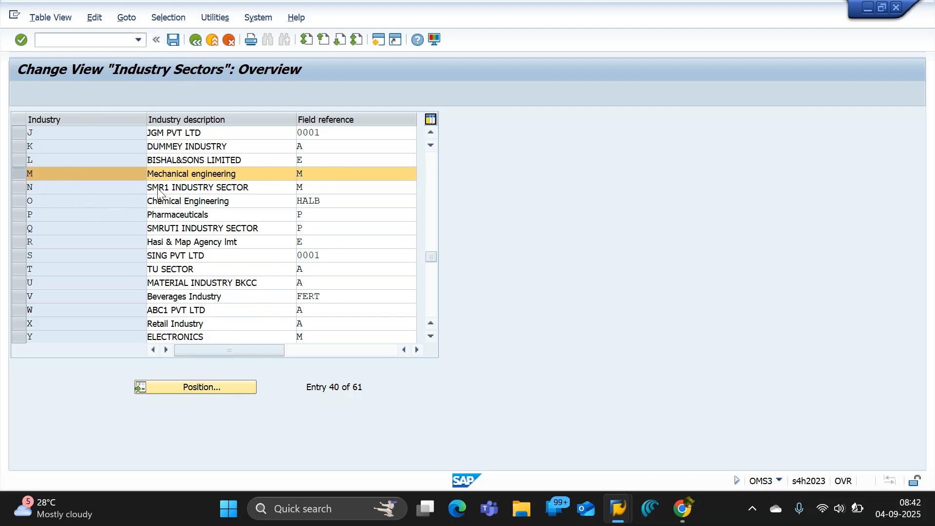
Capture a screenshot of the Industry Sectors overview showing the highlighted Mechanical engineering row near the top of the table.
scroll(158, 189, down, 1)
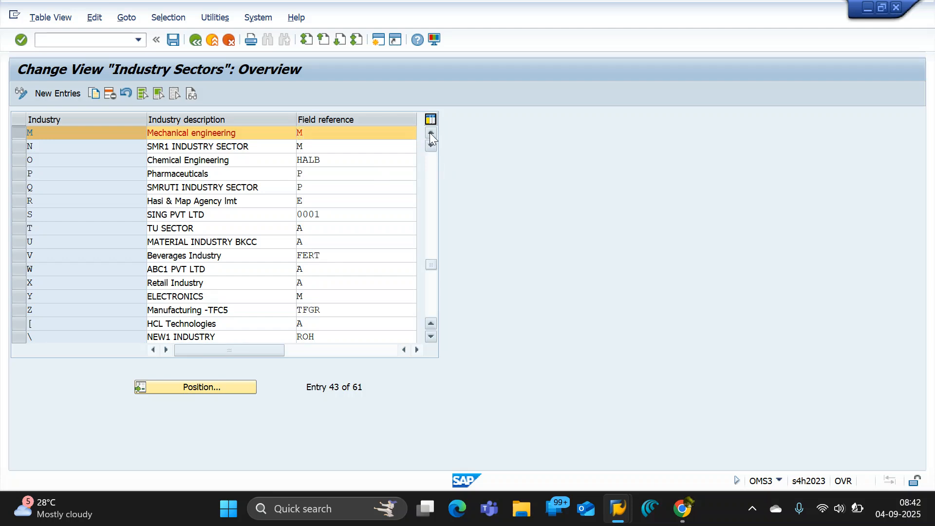
click(430, 133)
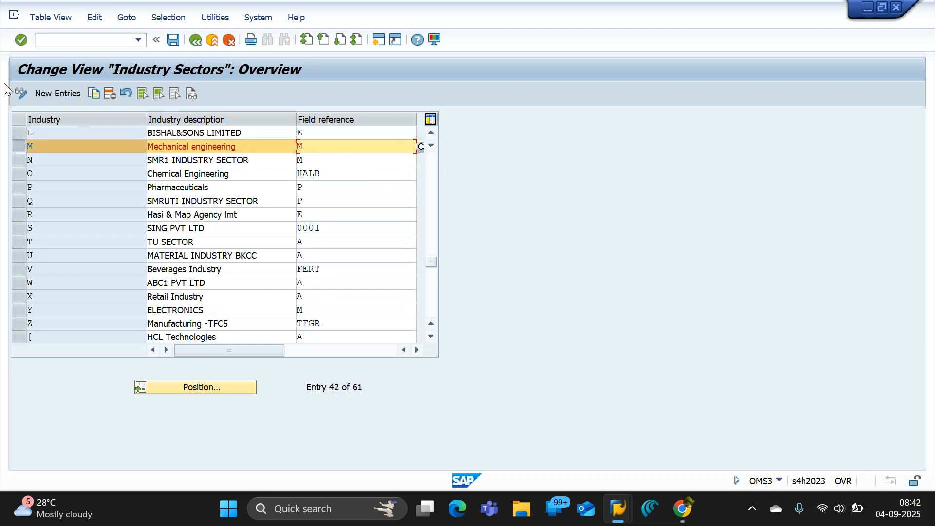
key(super+shift+s)
drag(6, 52, 468, 178)
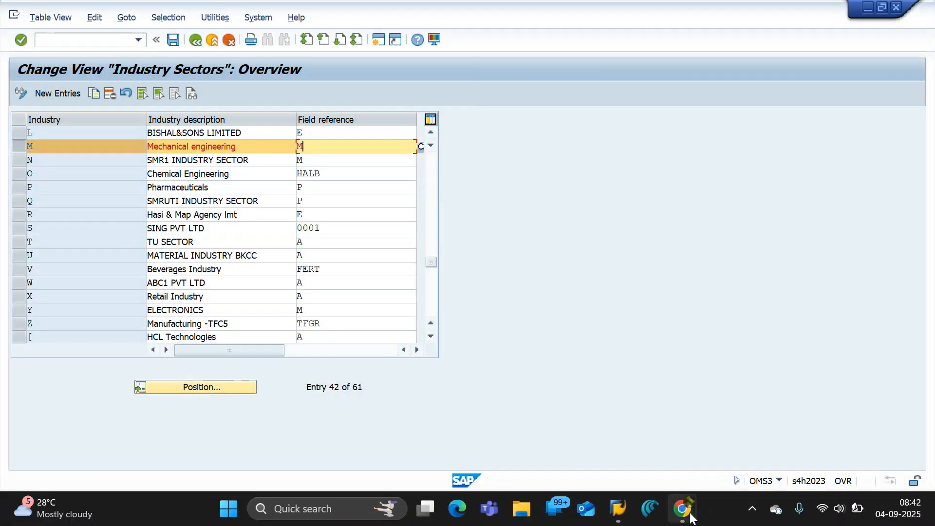
Switch to the Google Docs notes and paste the Industry Sectors screenshot below the Industry sector path.
click(689, 512)
click(542, 432)
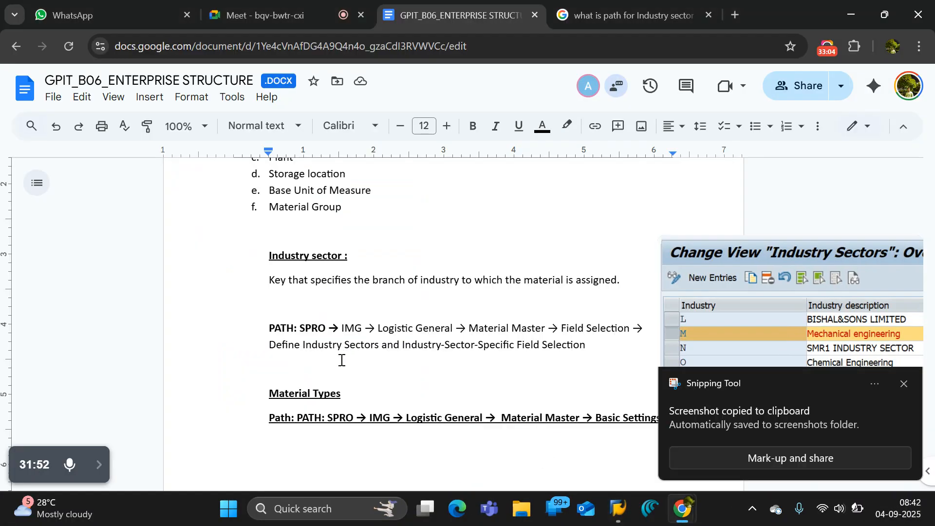
click(643, 351)
key(Return)
key(Return)
key(ctrl+v)
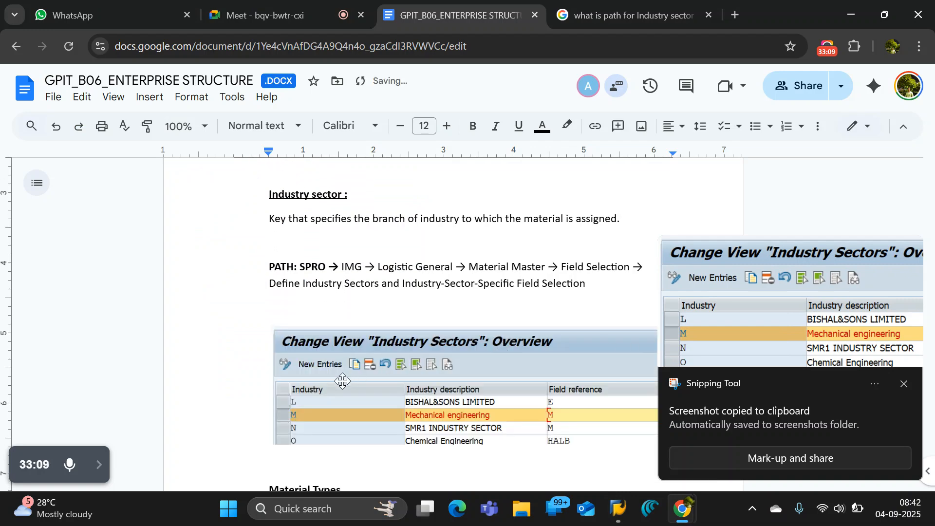
scroll(345, 377, down, 7)
click(304, 294)
double_click(358, 202)
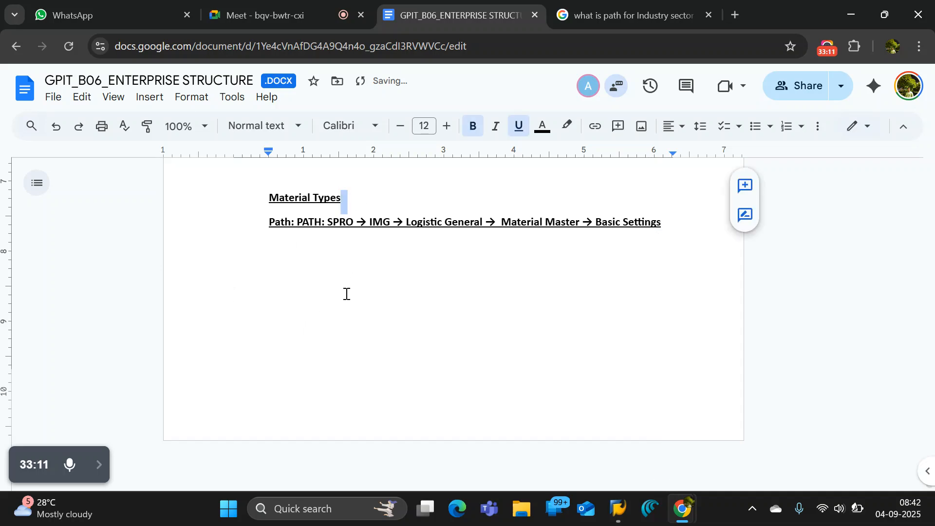
Switch to SAP, return to the IMG structure, collapse Field Selection and select Define Attributes of Material Types under Basic Settings.
click(346, 294)
scroll(346, 293, up, 2)
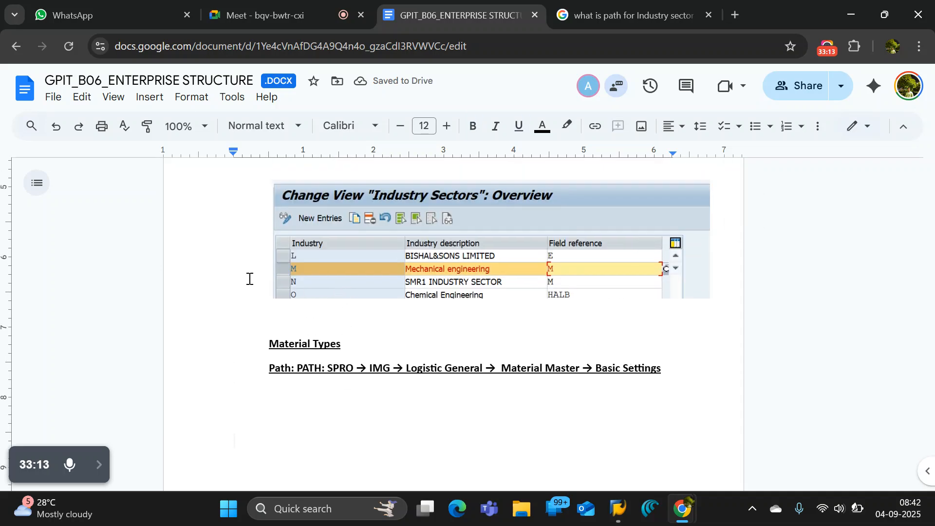
key(alt+Tab)
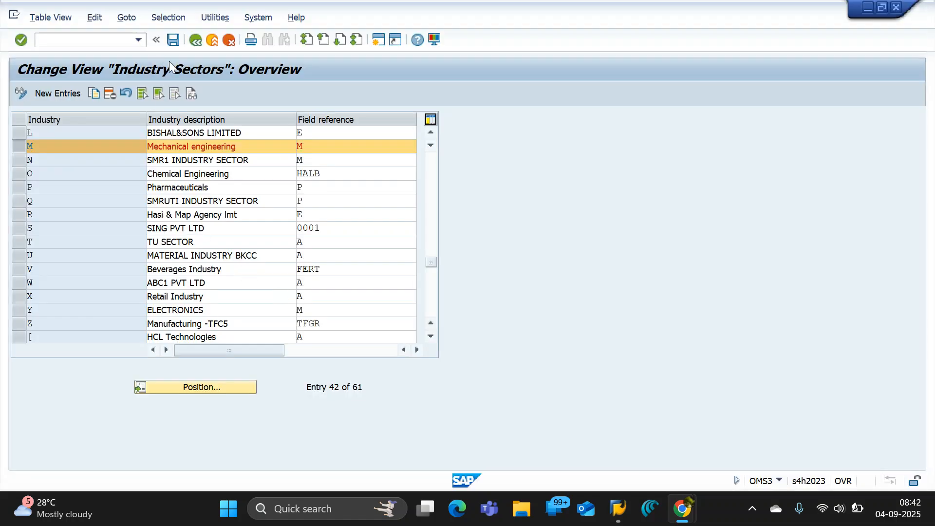
click(196, 40)
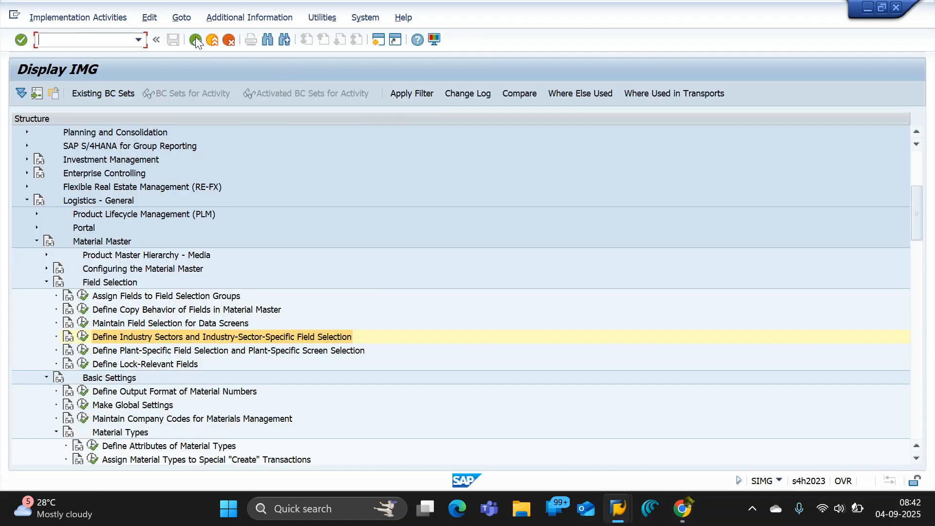
click(47, 283)
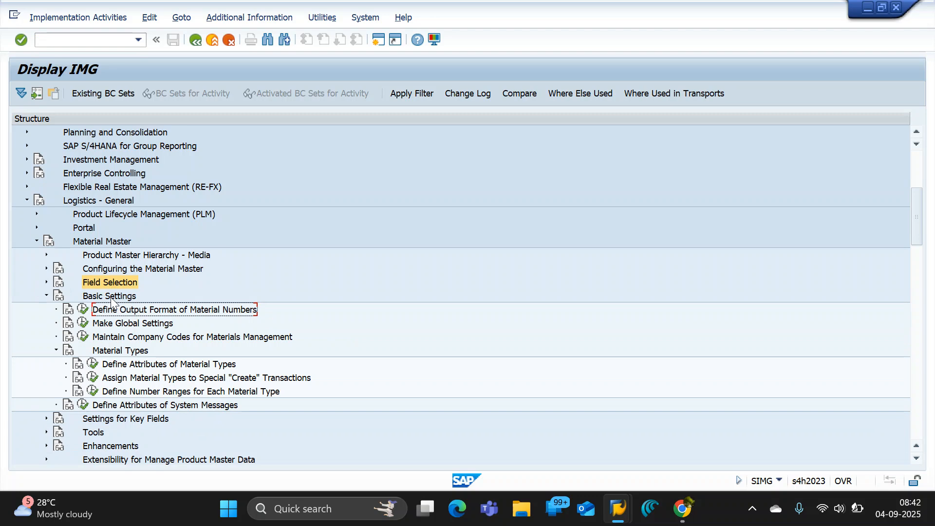
click(143, 366)
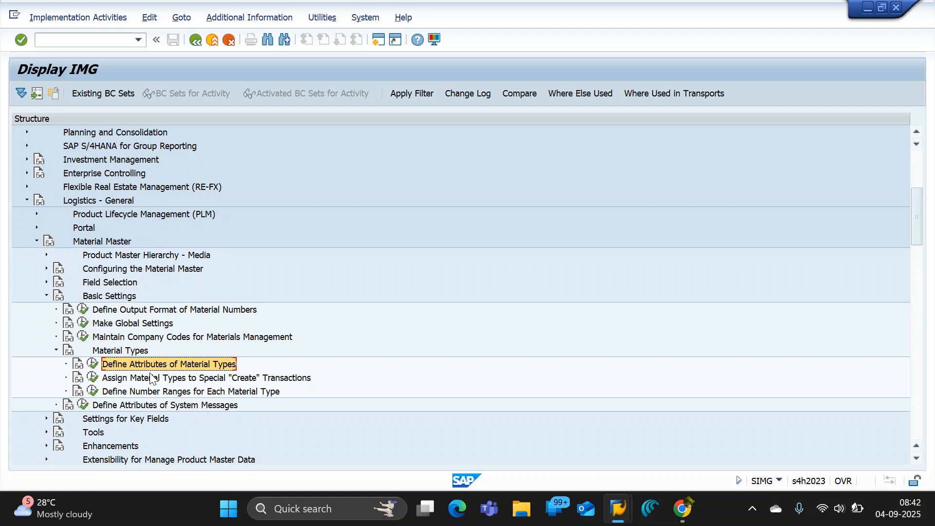
Switch to the Google Docs notes and extend the Material Types path with an arrow and "Material Types", copied from the SAP IMG node.
key(alt+Tab)
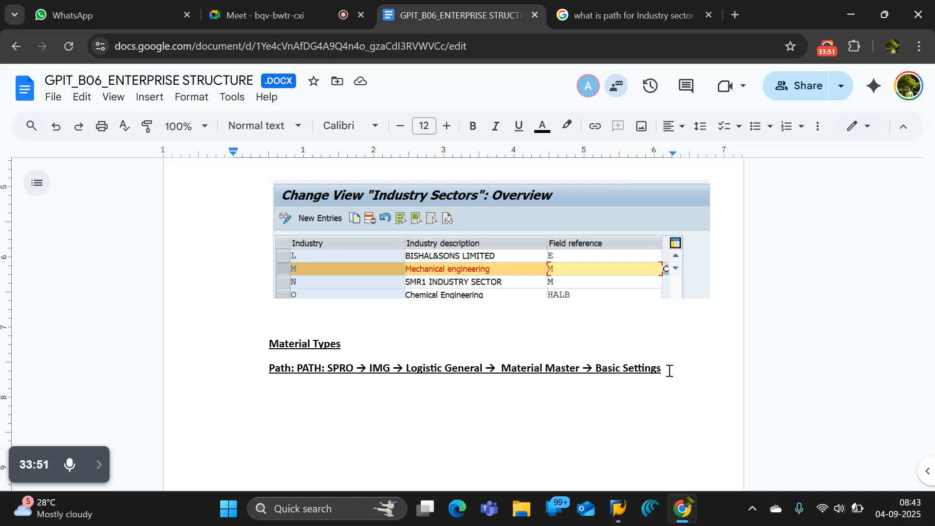
click(669, 370)
text(-)
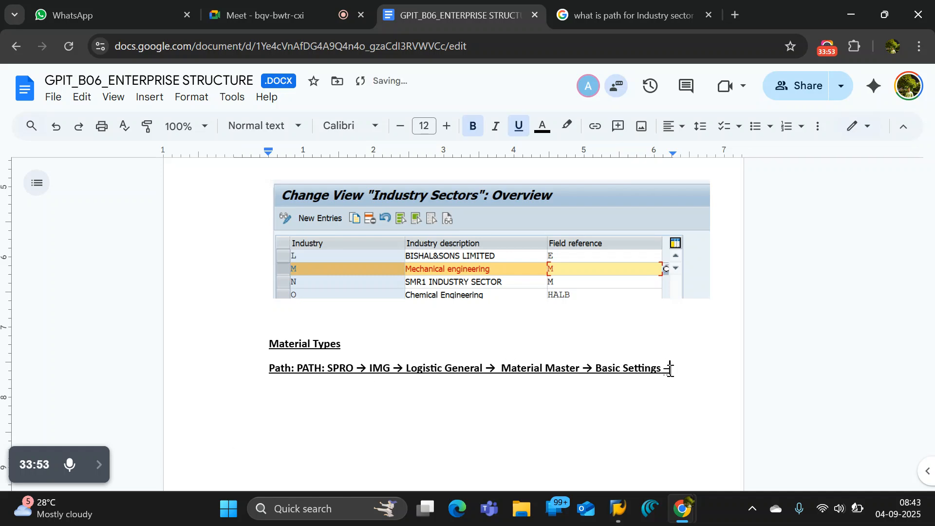
text(>)
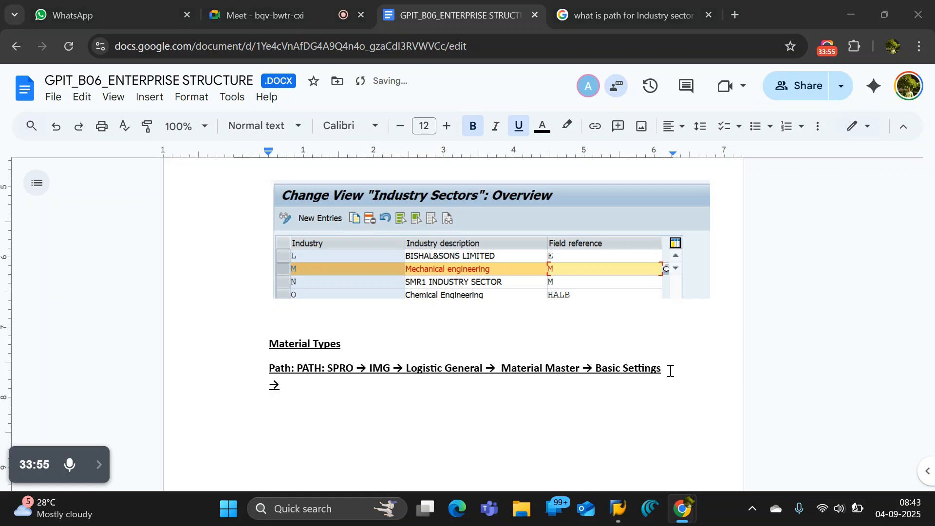
key(alt+Tab)
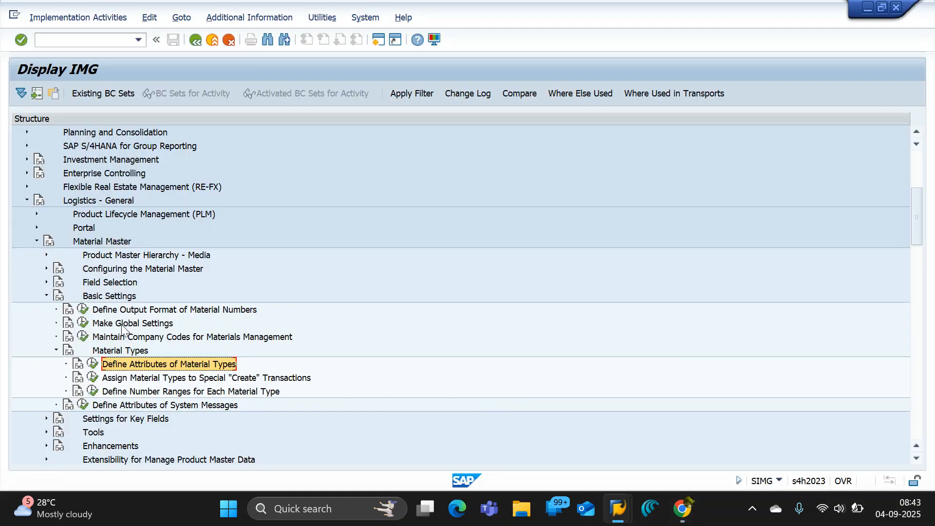
click(126, 354)
key(alt+Tab)
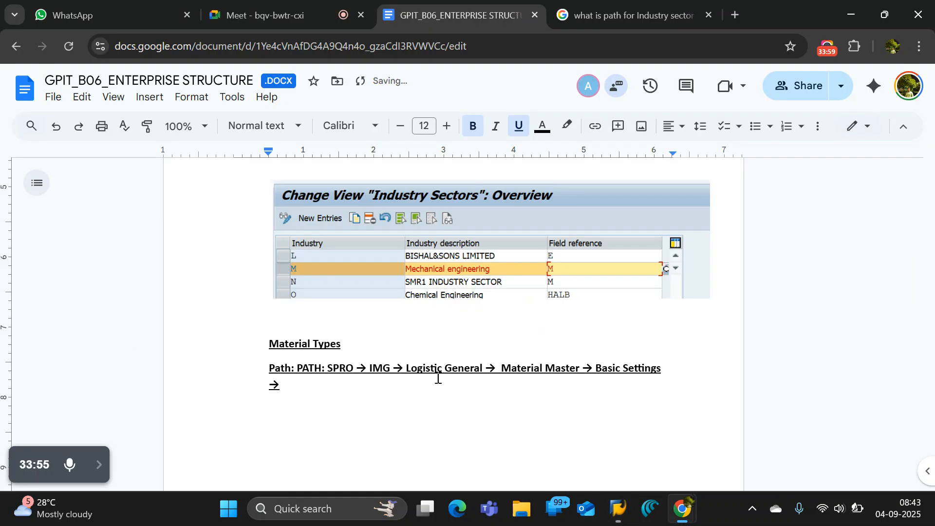
text(Material Types)
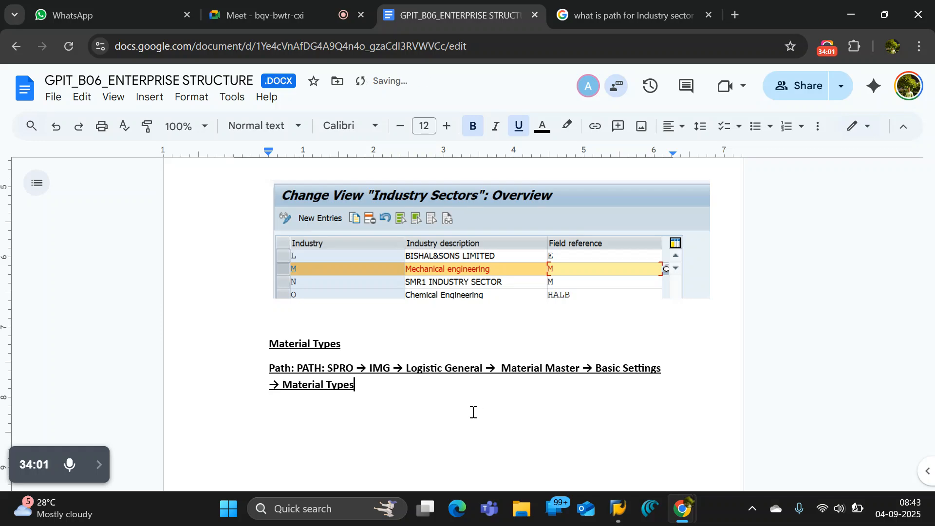
Append an arrow and "Define Attributes of Material Types", taken from the SAP IMG activity, to the end of the Material Types path.
text(->)
key(alt+Tab)
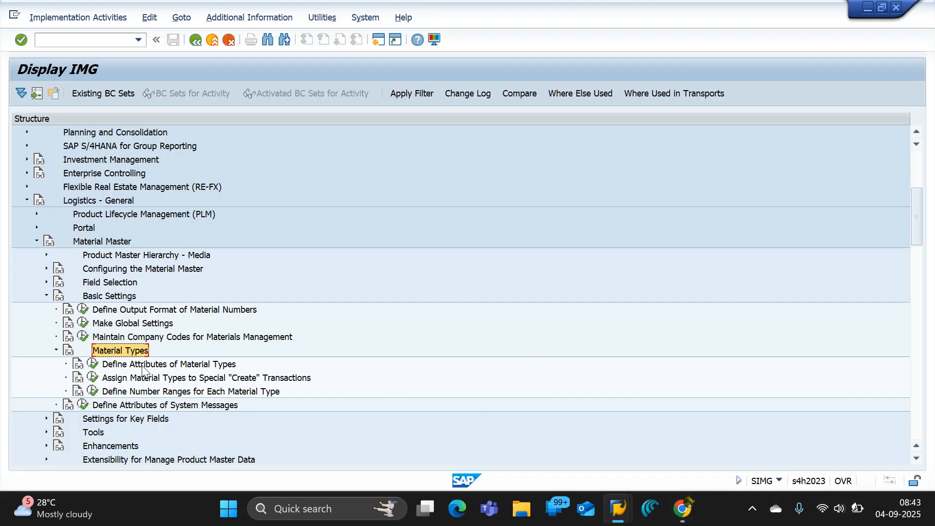
click(146, 365)
key(alt+Tab)
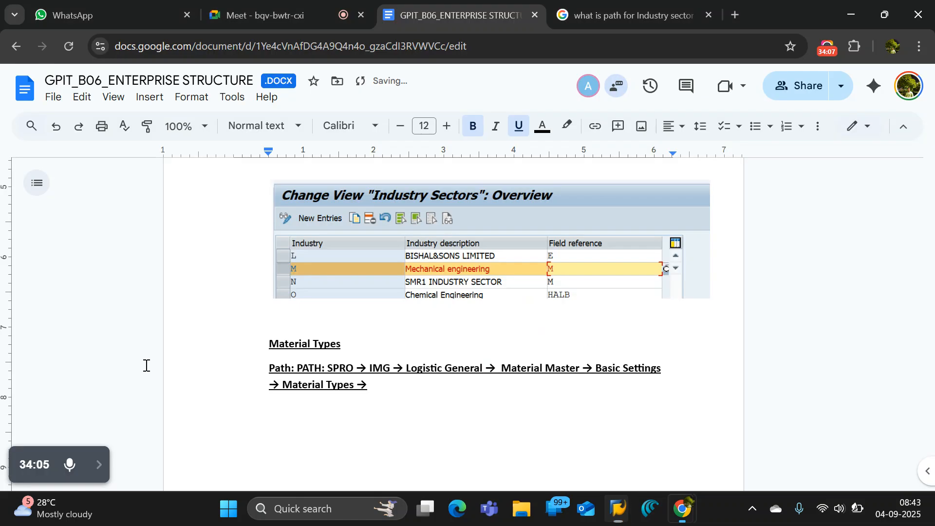
click(410, 394)
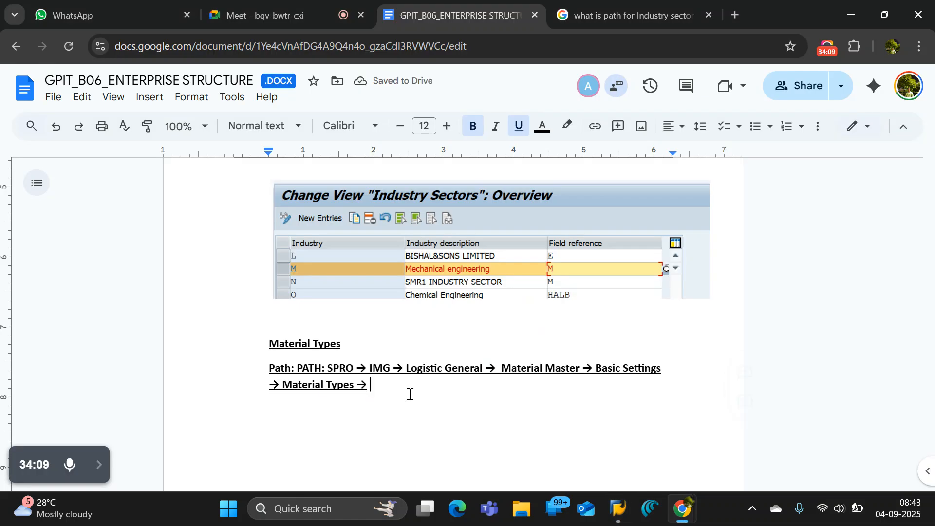
text(Define Attributes of Material Types)
Remove the underline from the Material Types path, unbold it from IMG onward, and add two line breaks below it.
drag(554, 395, 259, 368)
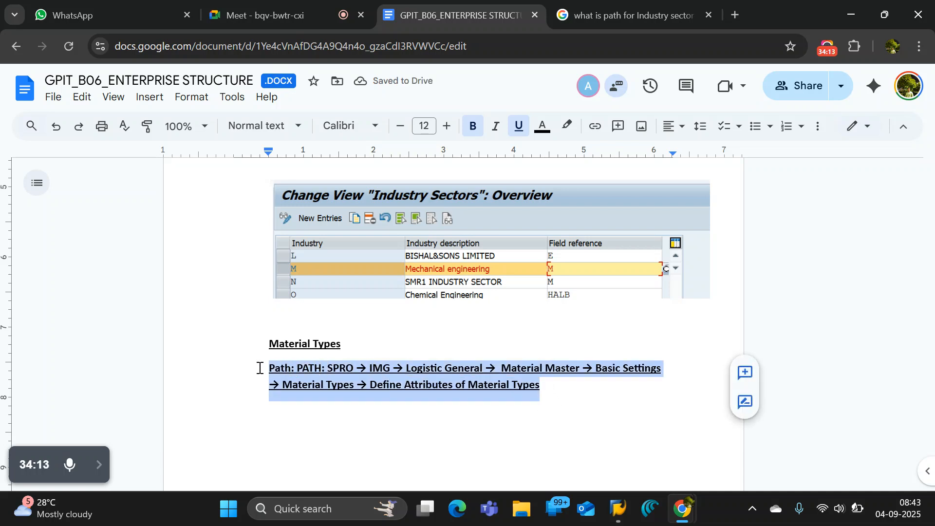
key(ctrl+u)
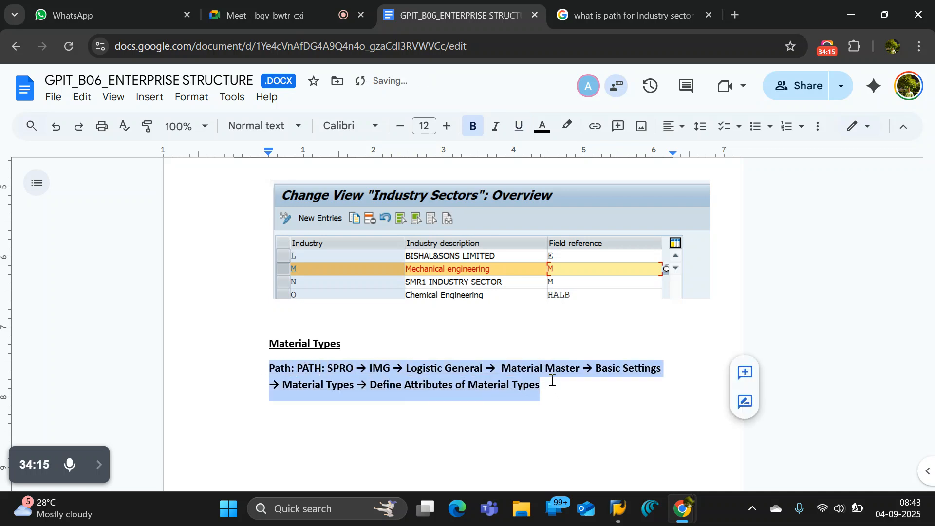
drag(547, 382, 375, 368)
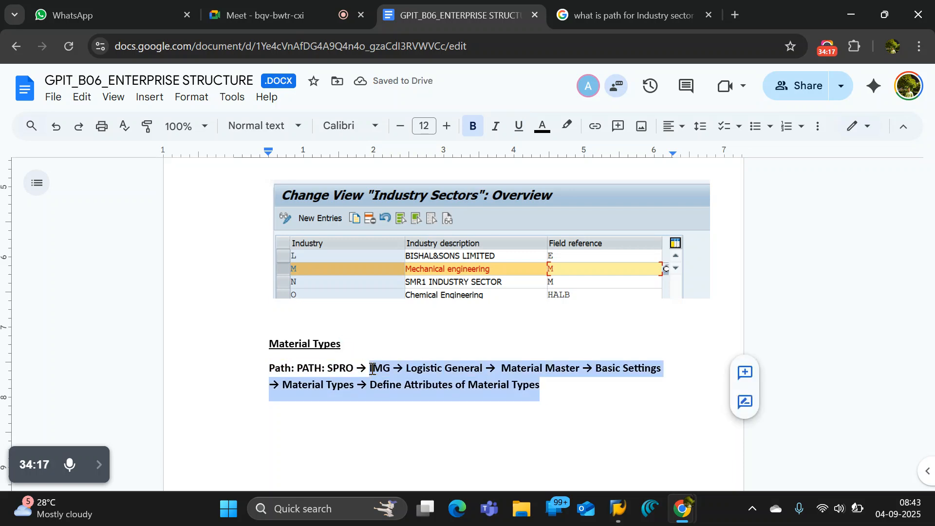
key(ctrl+b)
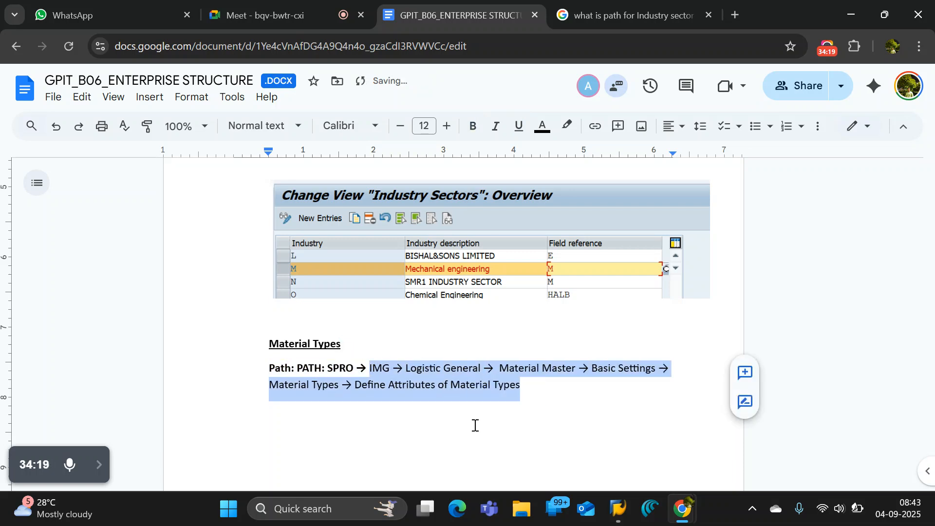
click(541, 391)
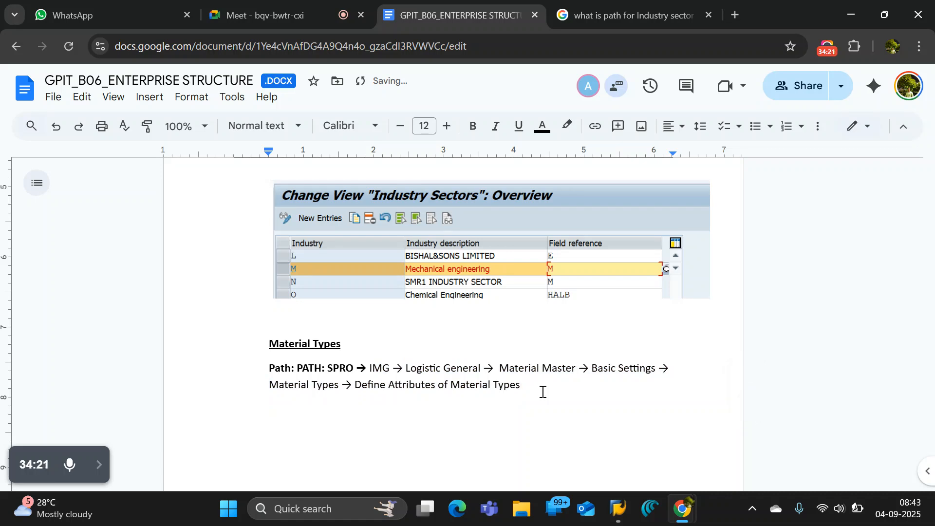
key(Return)
key(Return)
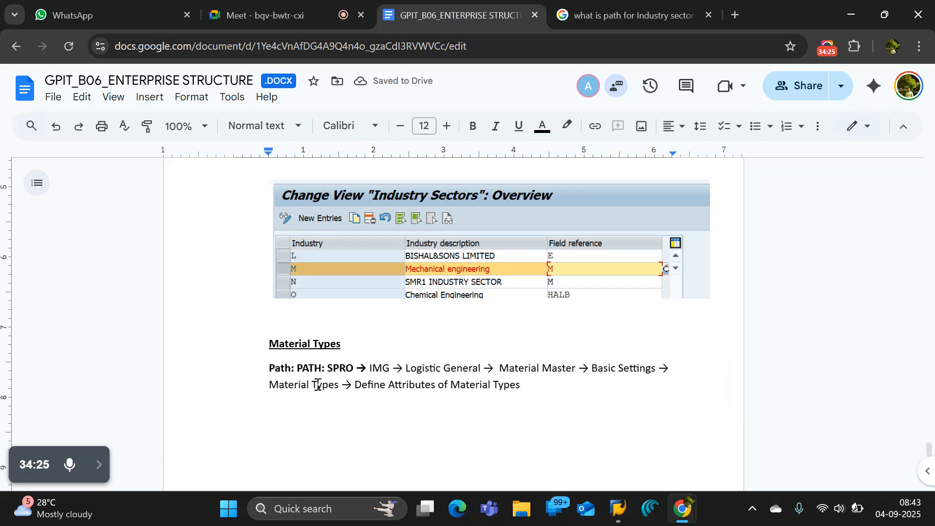
Switch to SAP and open the Define Attributes of Material Types activity.
key(alt+Tab)
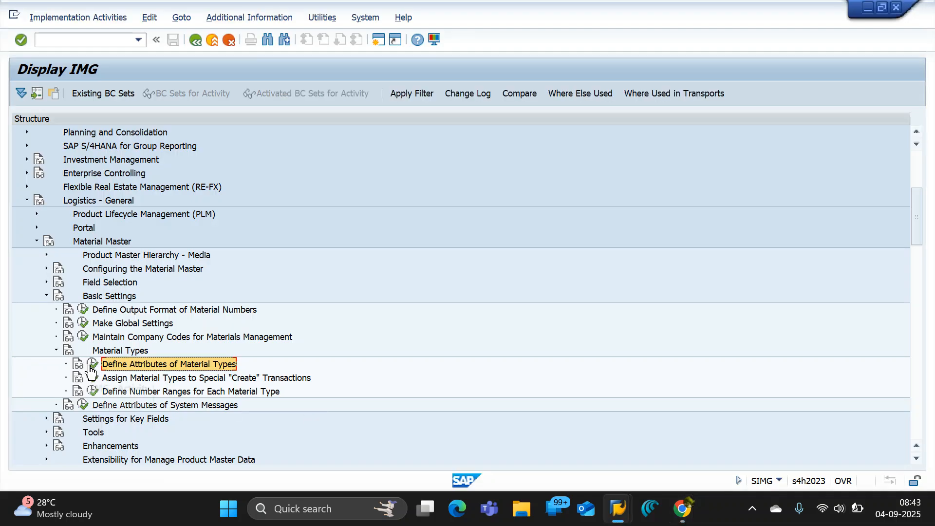
click(92, 364)
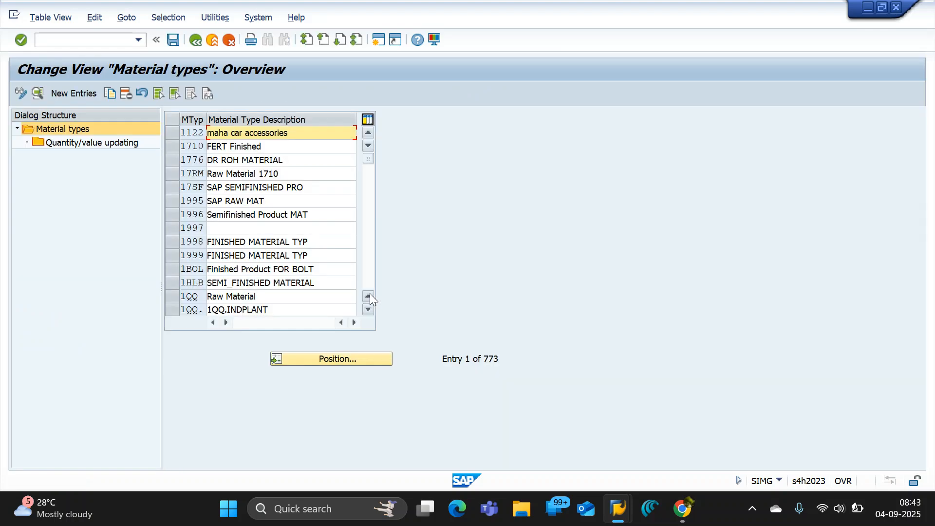
Switch to the Google Docs notes and enter the heading "Standard Material Types" on the blank line above the ROH entry.
key(alt+Tab)
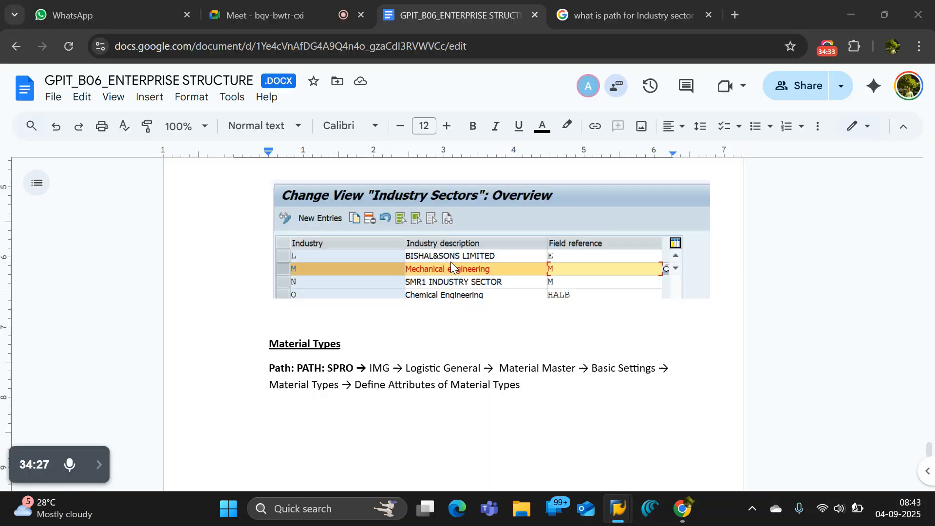
scroll(321, 314, up, 15)
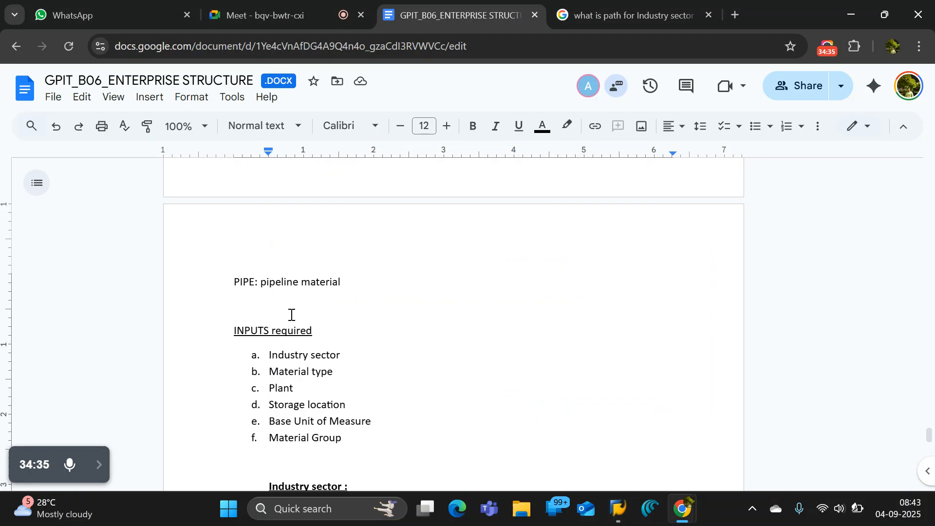
scroll(290, 315, up, 6)
scroll(282, 382, down, 5)
scroll(251, 224, up, 3)
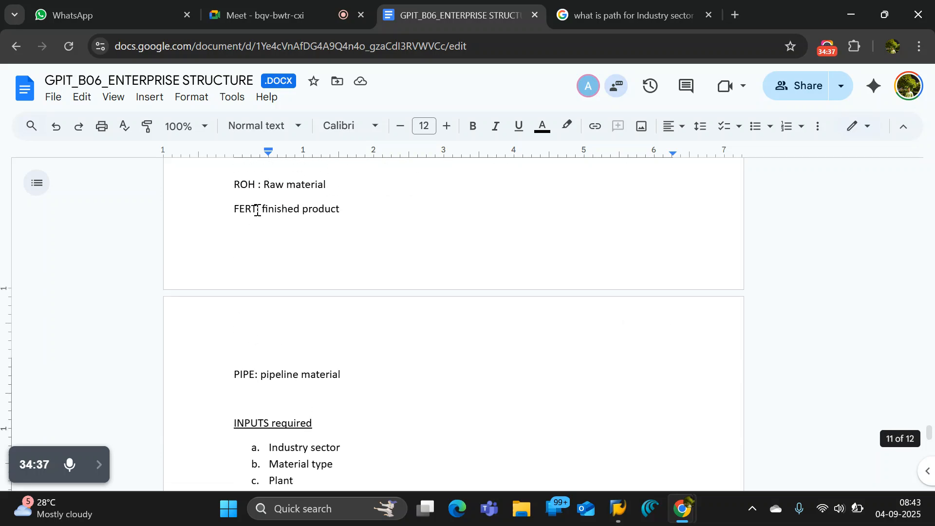
click(254, 294)
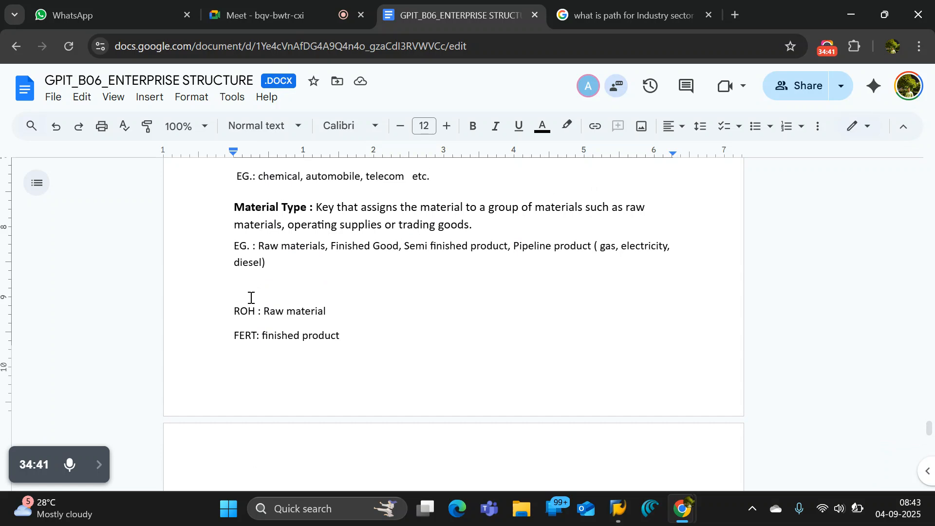
text(Standard )
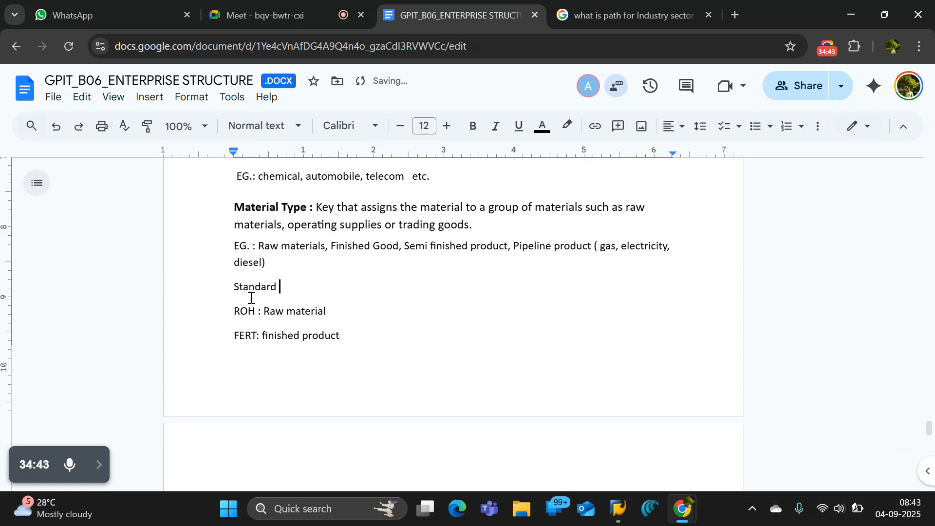
text(Material Types)
Make the "Standard Material Types" heading bold and underlined.
drag(351, 286, 235, 279)
key(ctrl+b)
key(ctrl+u)
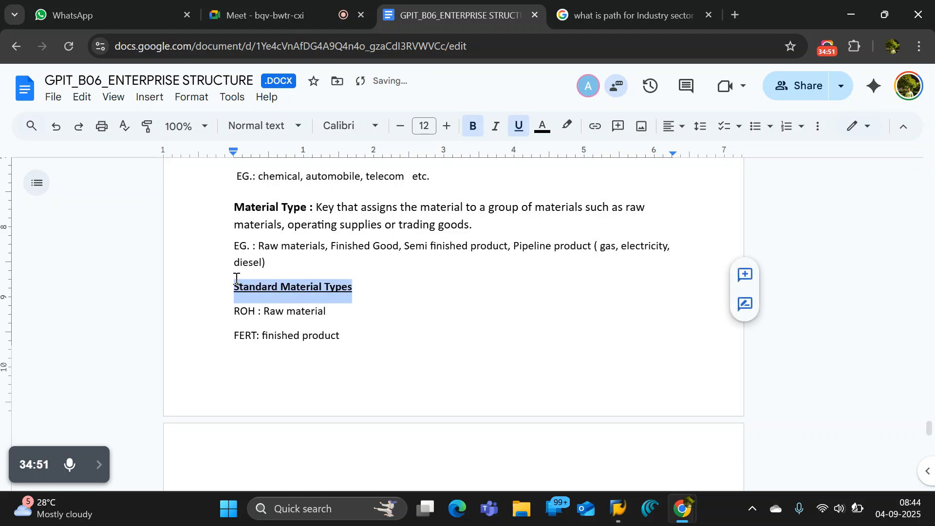
click(340, 335)
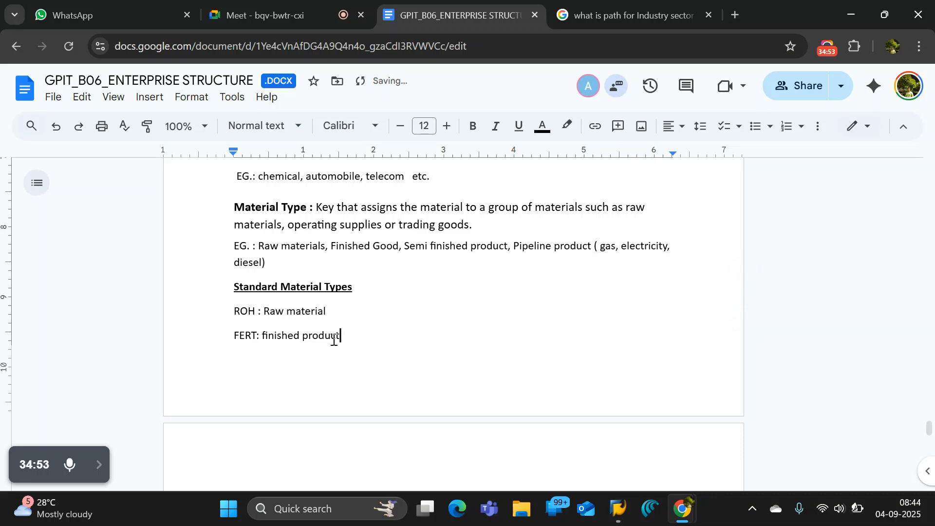
drag(328, 310, 233, 310)
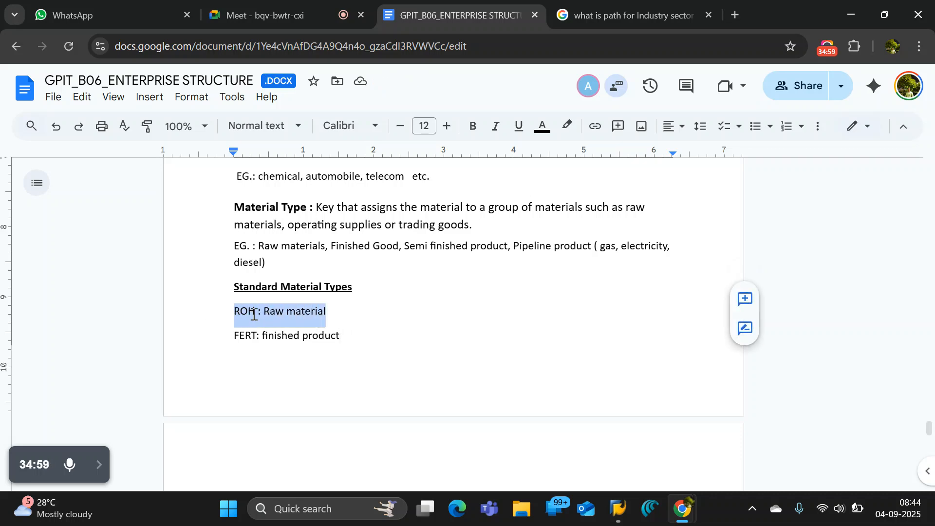
double_click(341, 316)
drag(342, 313, 239, 313)
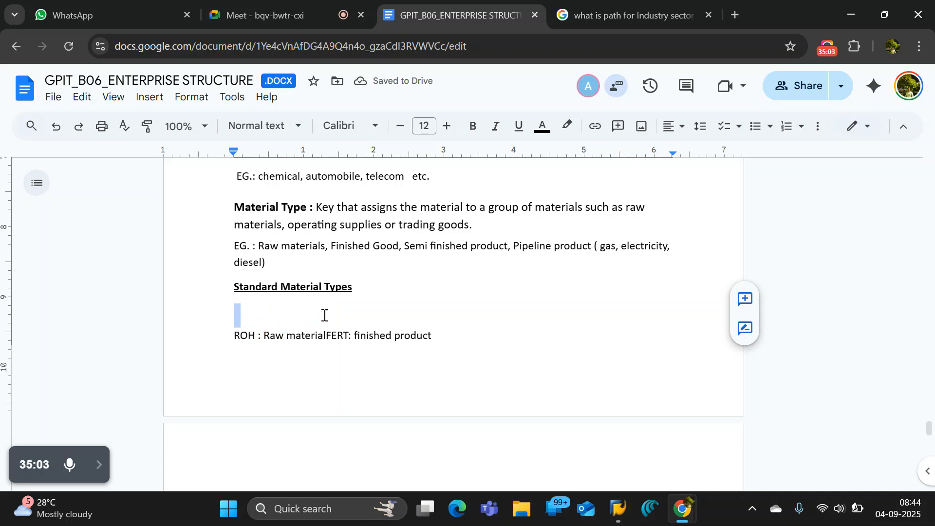
key(ctrl+z)
click(353, 314)
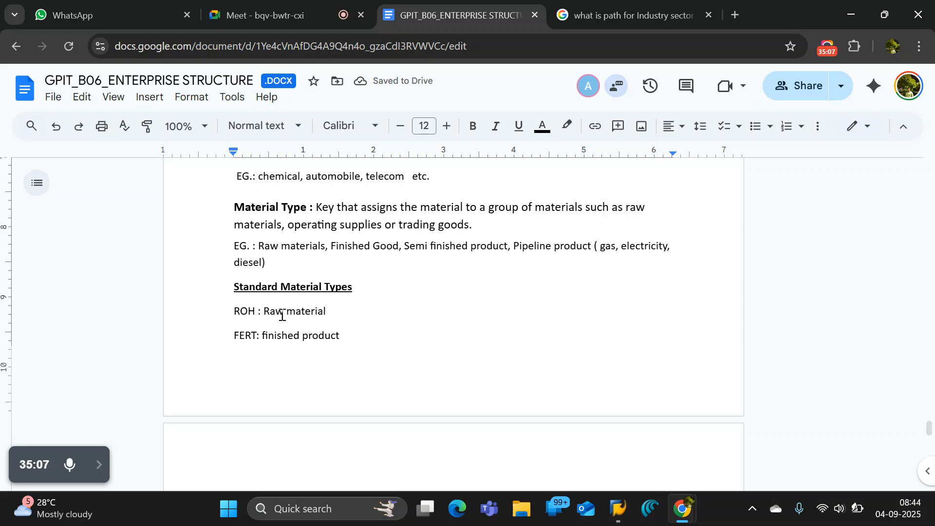
Switch to SAP, leave the Material types overview and expand Field Selection under Material Master in the IMG structure.
key(alt+Tab)
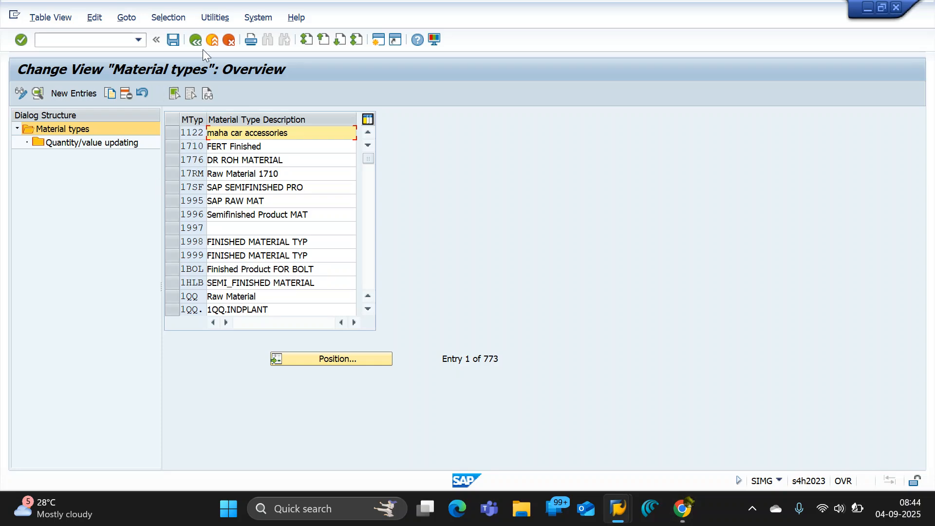
click(197, 41)
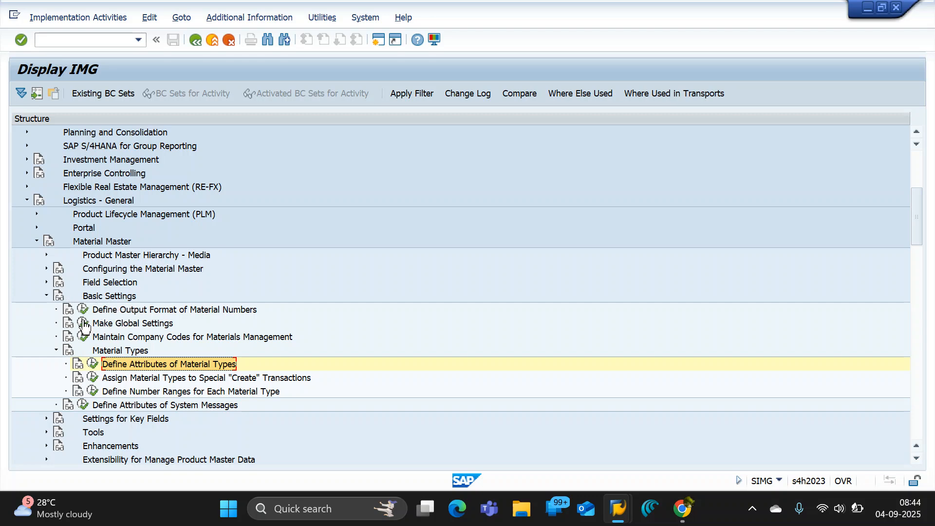
click(46, 281)
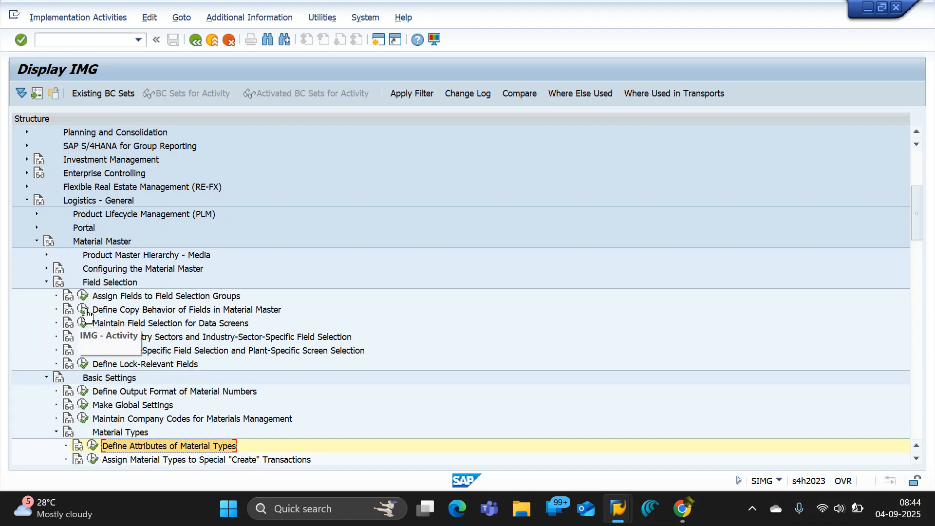
Open the Define Industry Sectors and Industry-Sector-Specific Field Selection activity and browse the entries to Mechanical engineering.
click(83, 336)
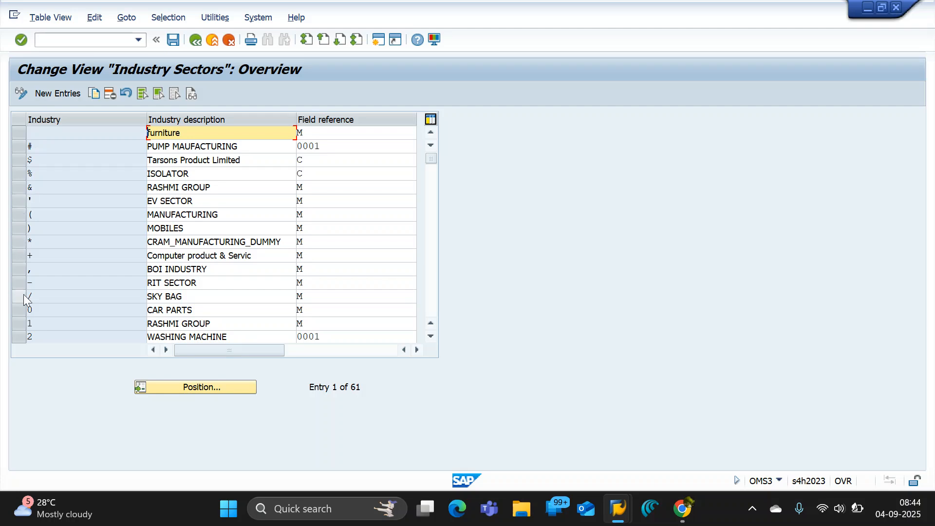
scroll(31, 284, down, 6)
scroll(28, 291, down, 1)
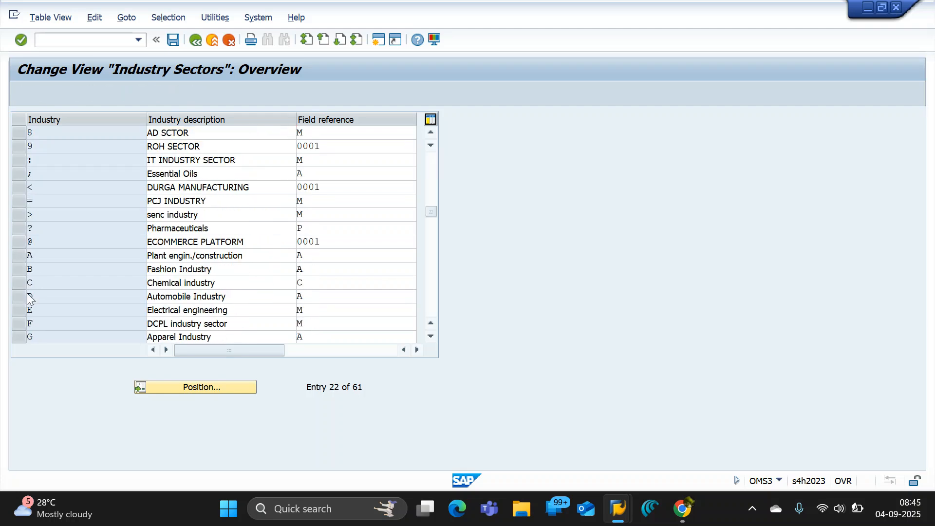
scroll(19, 308, down, 3)
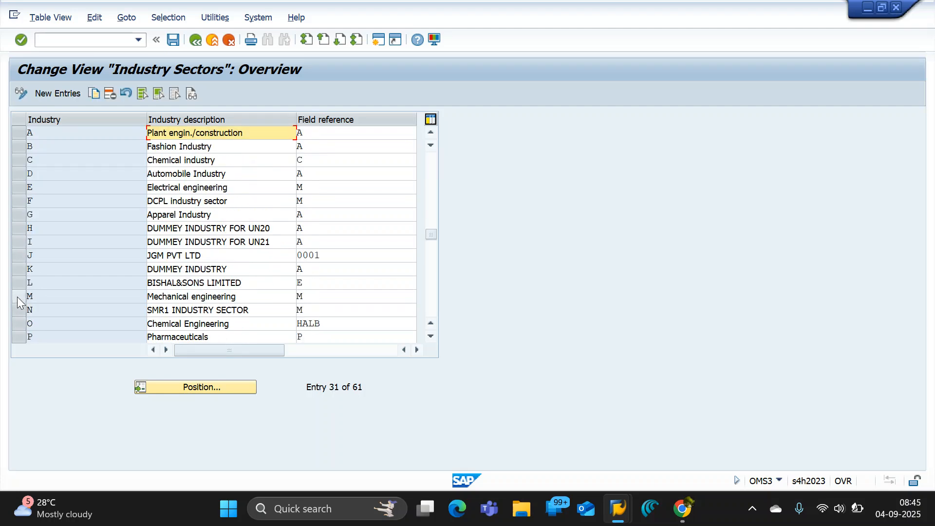
Try to copy the Mechanical engineering sector as T with the description "test industry", and discard the copy.
click(19, 296)
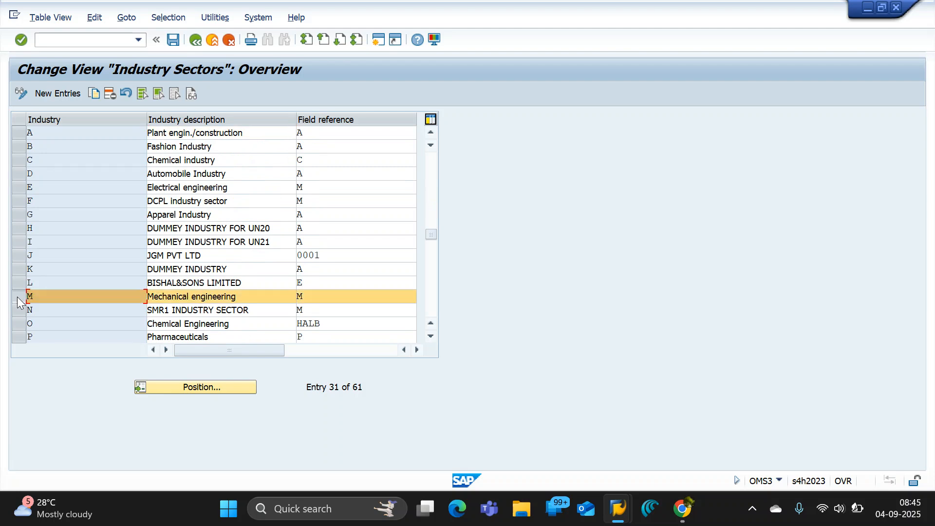
click(93, 94)
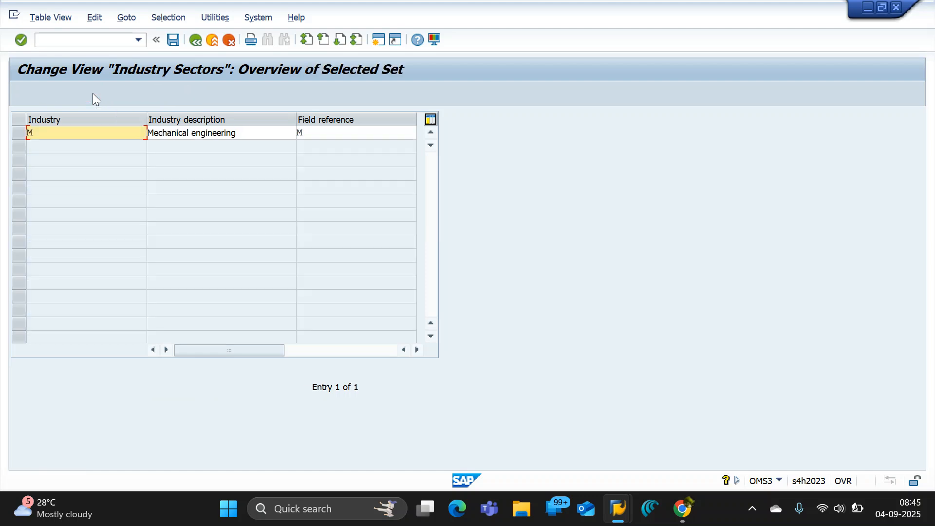
drag(67, 134, 10, 133)
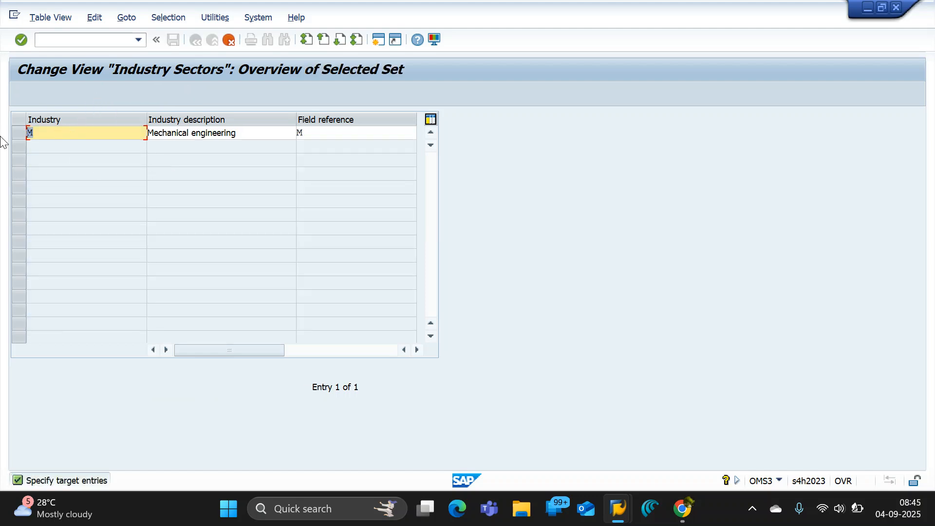
text(t)
key(Tab)
text(taefv)
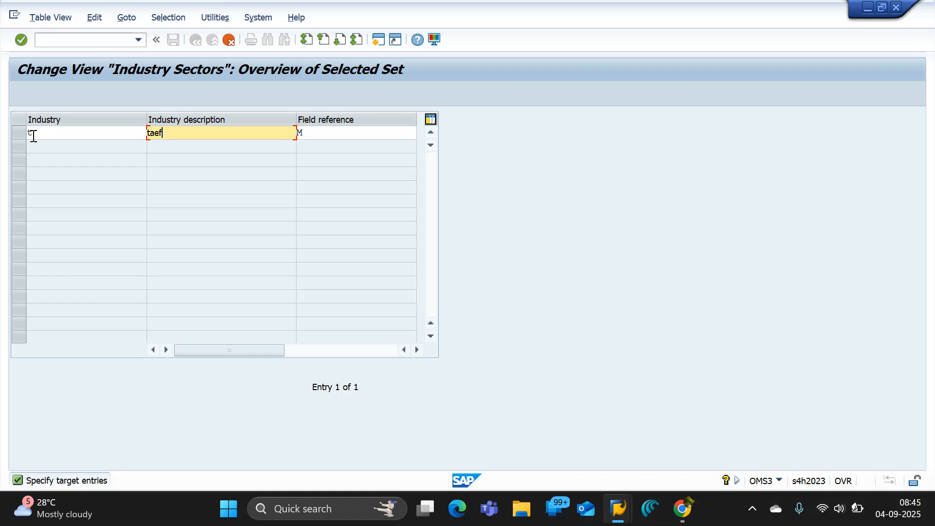
key(BackSpace)
key(BackSpace)
key(BackSpace)
text(test indust)
key(Return)
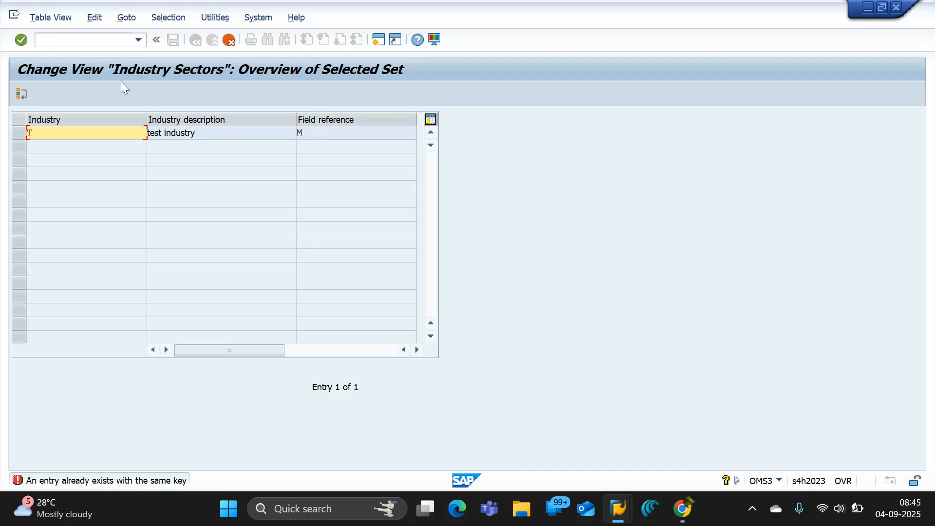
drag(46, 131, 2, 126)
click(228, 39)
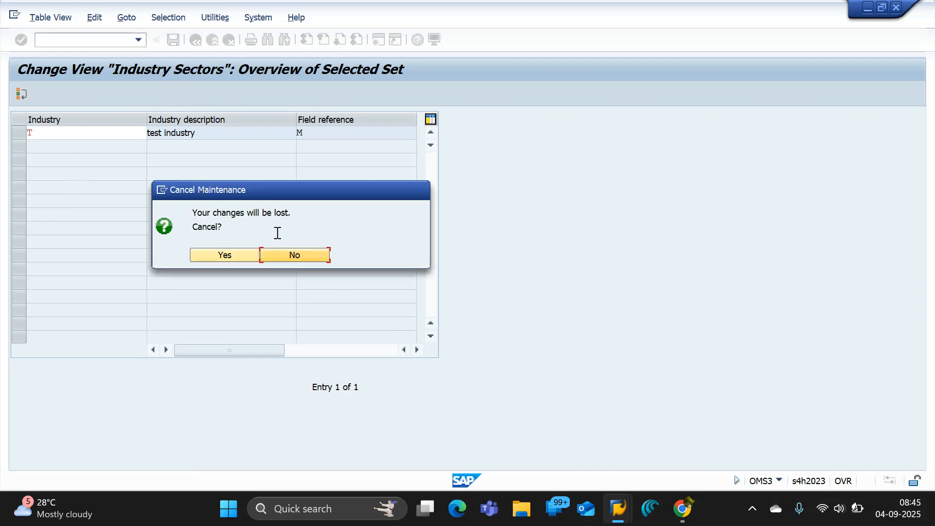
click(230, 257)
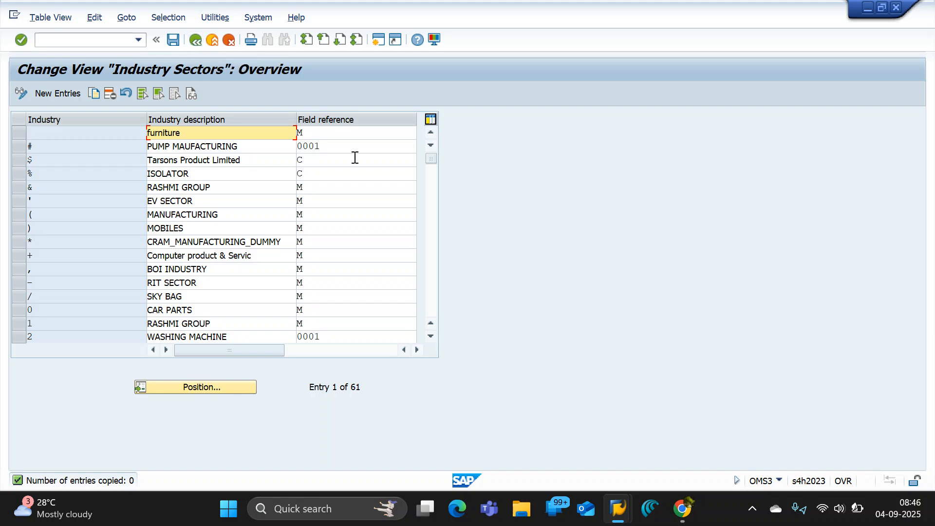
Examine the field references of the industry sectors from Chemicals to Telecommunications and of Mechanical engineering.
drag(432, 163, 422, 194)
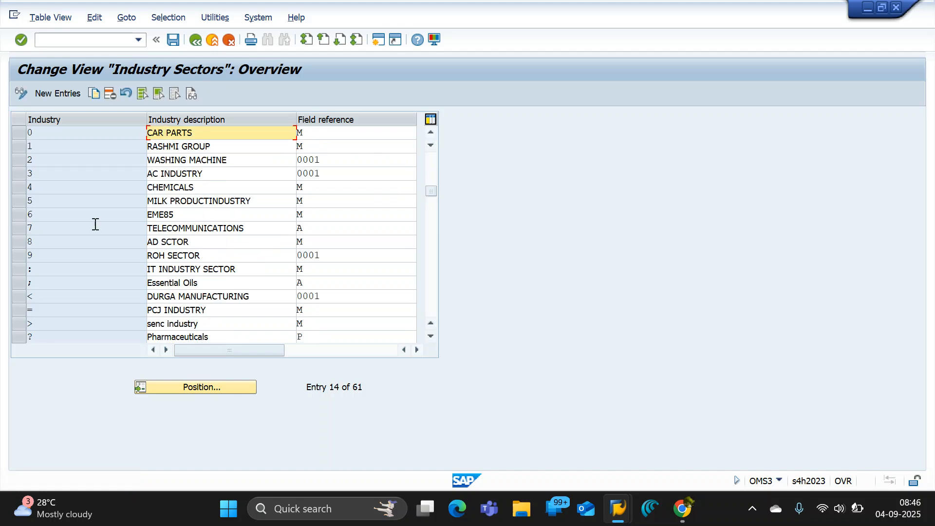
click(314, 189)
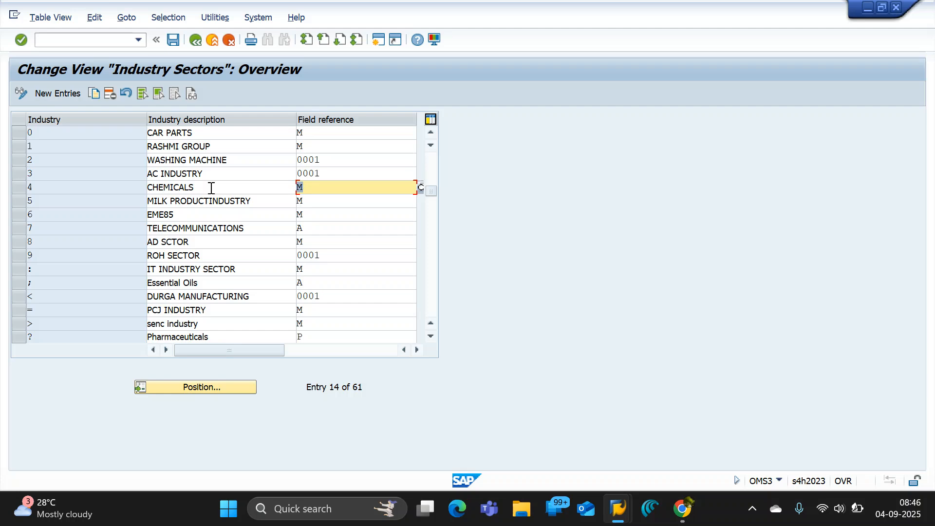
click(316, 202)
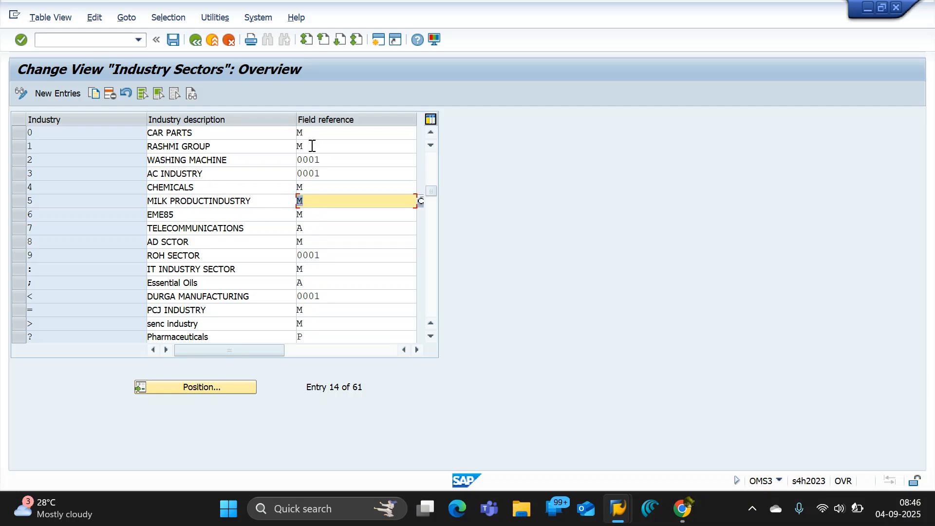
click(316, 214)
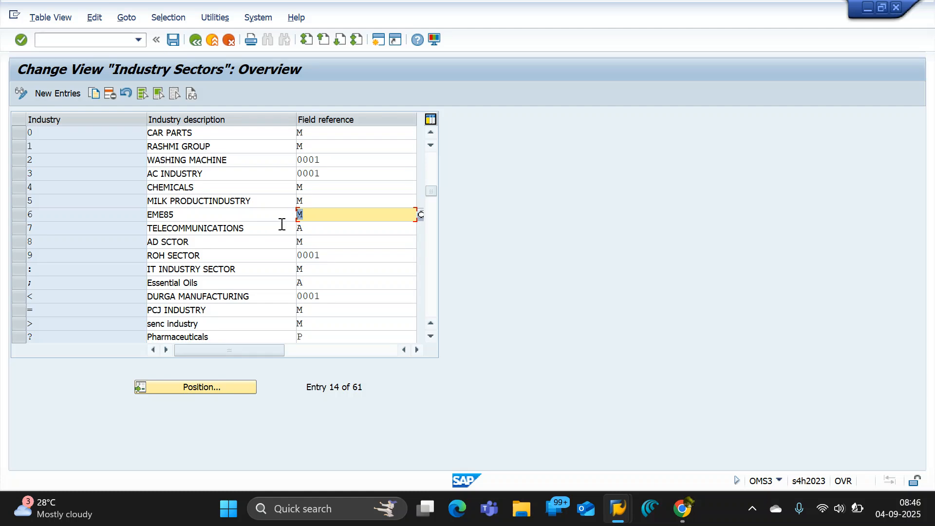
click(315, 204)
click(316, 188)
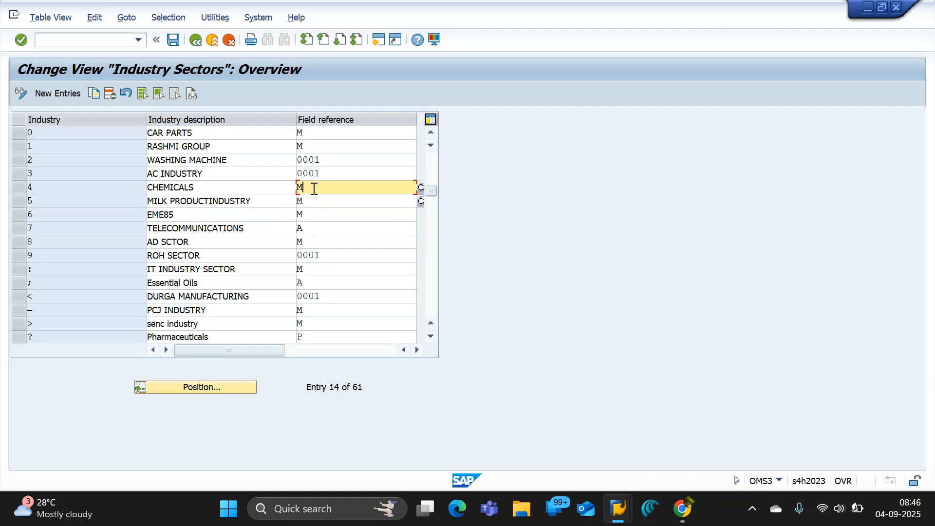
click(316, 203)
click(314, 215)
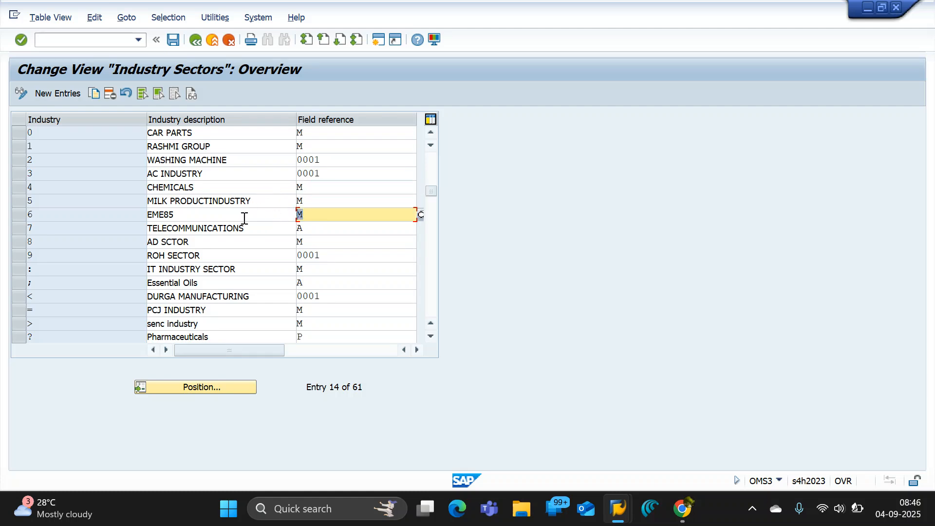
click(314, 227)
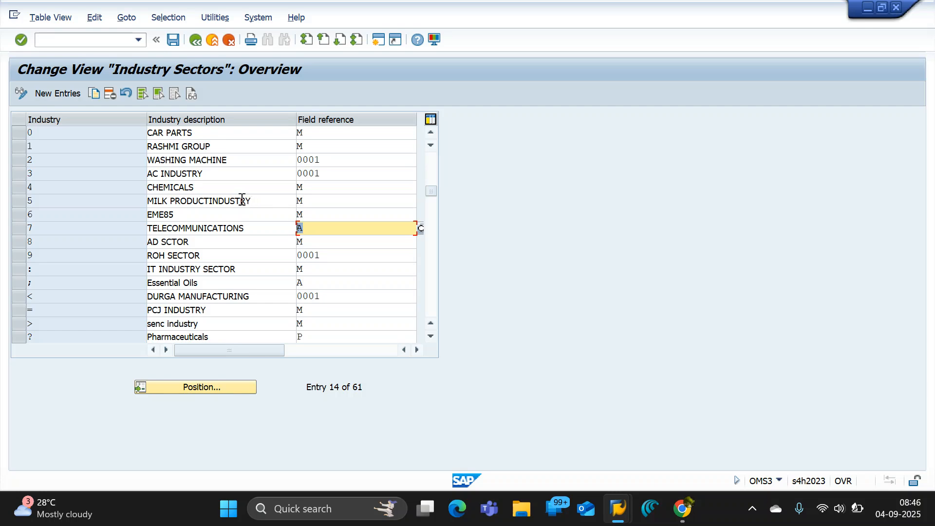
click(271, 253)
scroll(272, 253, down, 7)
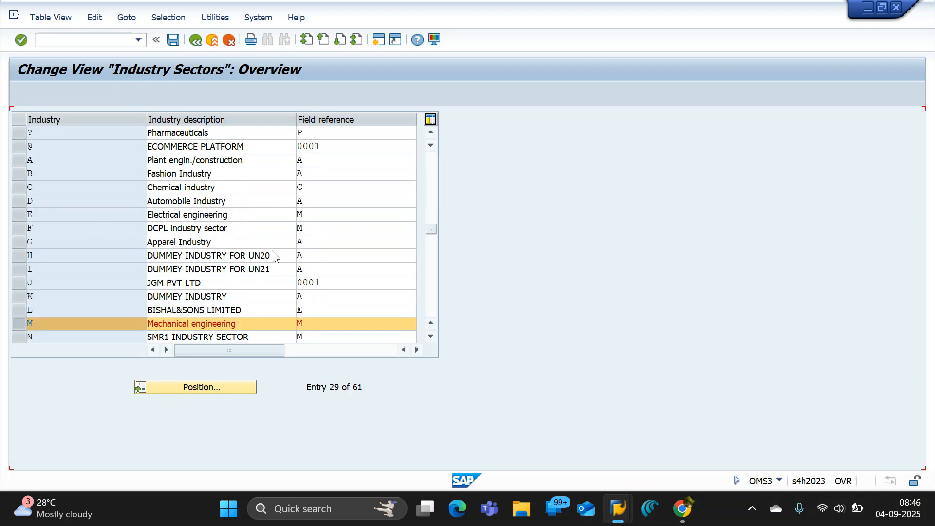
scroll(261, 255, down, 1)
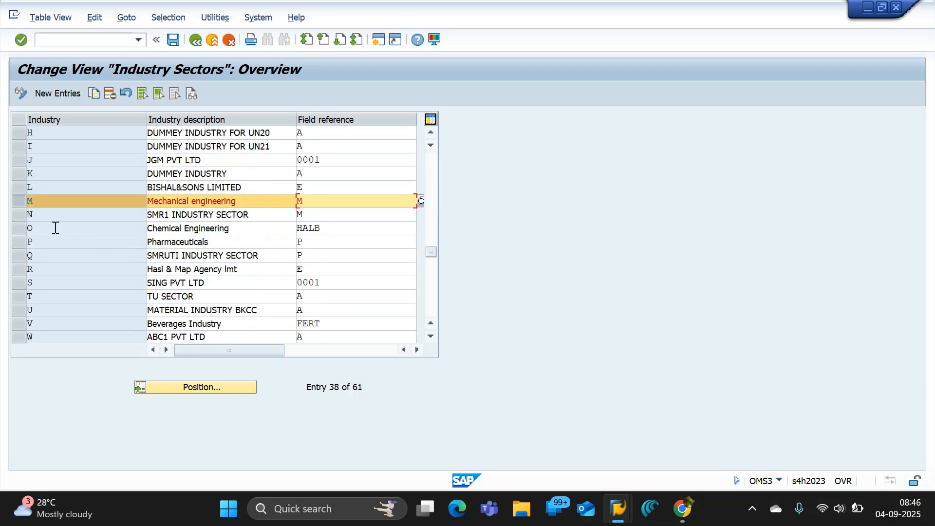
click(315, 201)
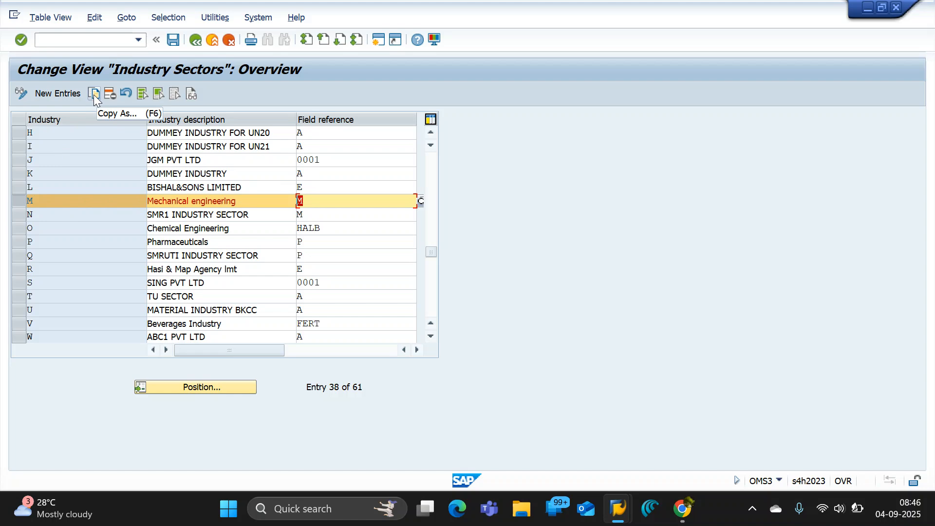
Return to the IMG structure, collapse Field Selection and select Define Attributes of Material Types under Basic Settings.
click(194, 41)
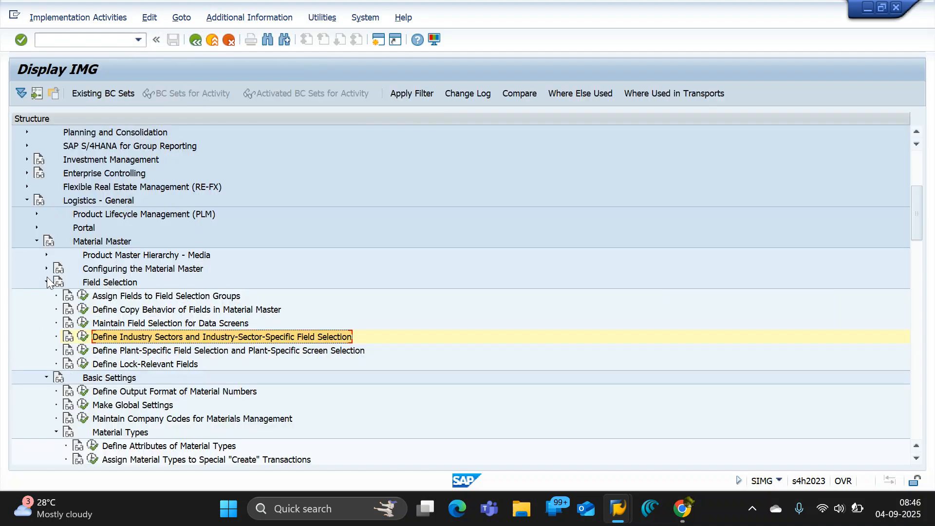
click(47, 282)
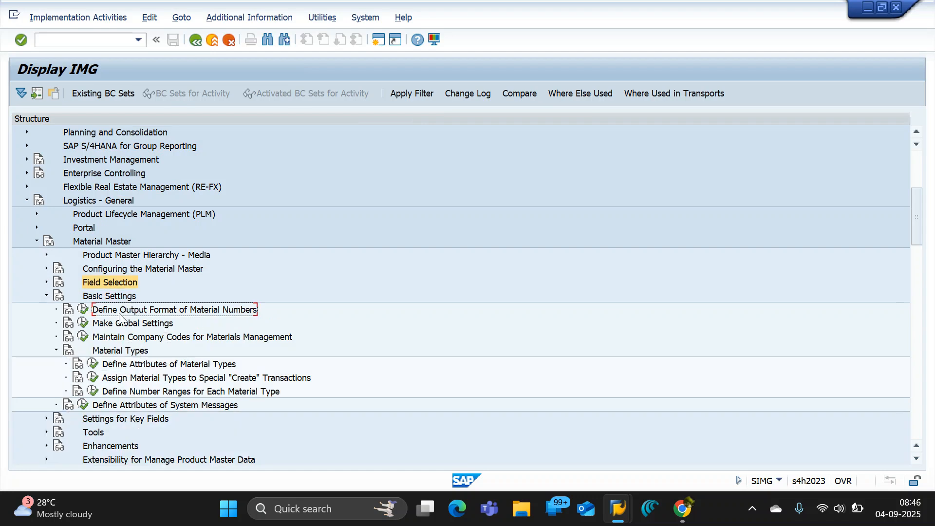
click(102, 298)
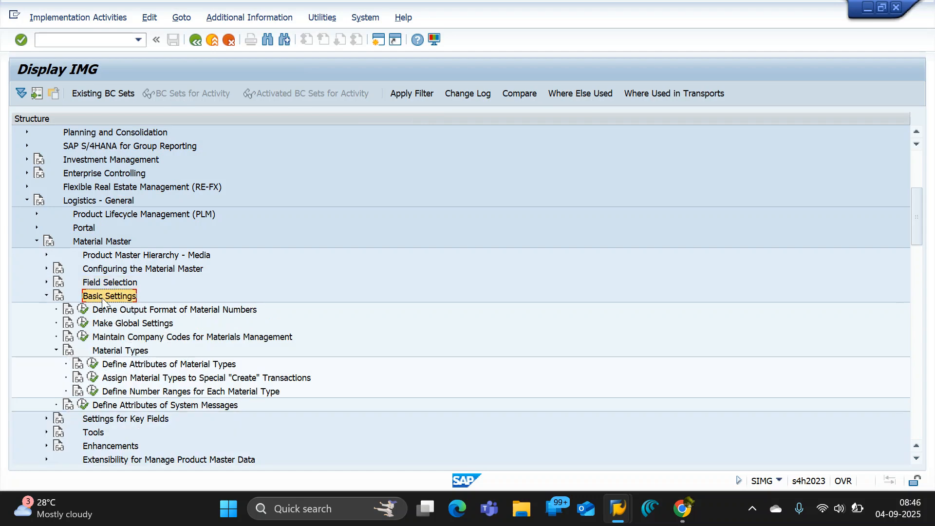
click(131, 350)
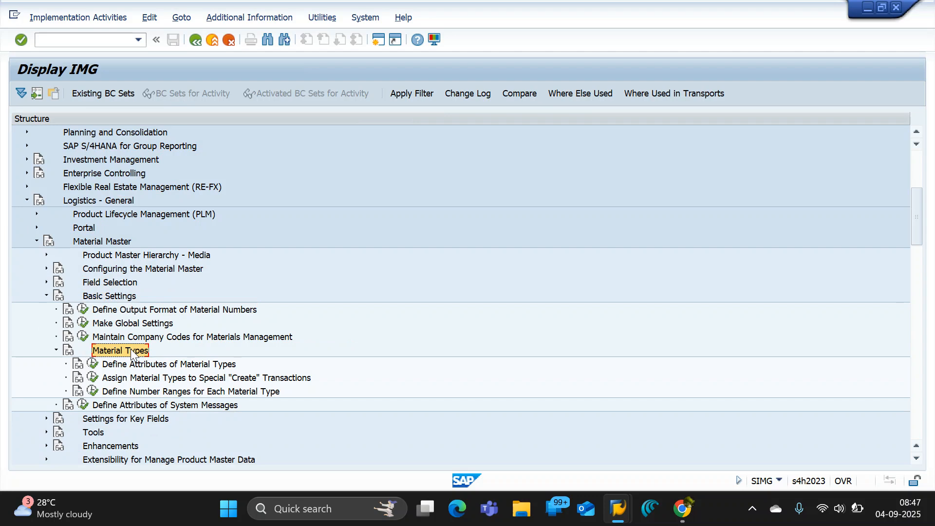
scroll(130, 349, down, 2)
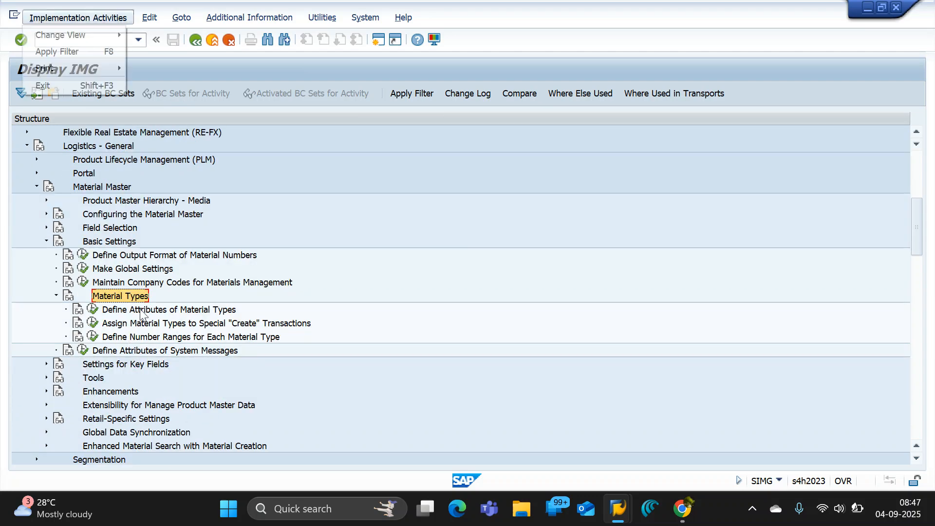
click(140, 310)
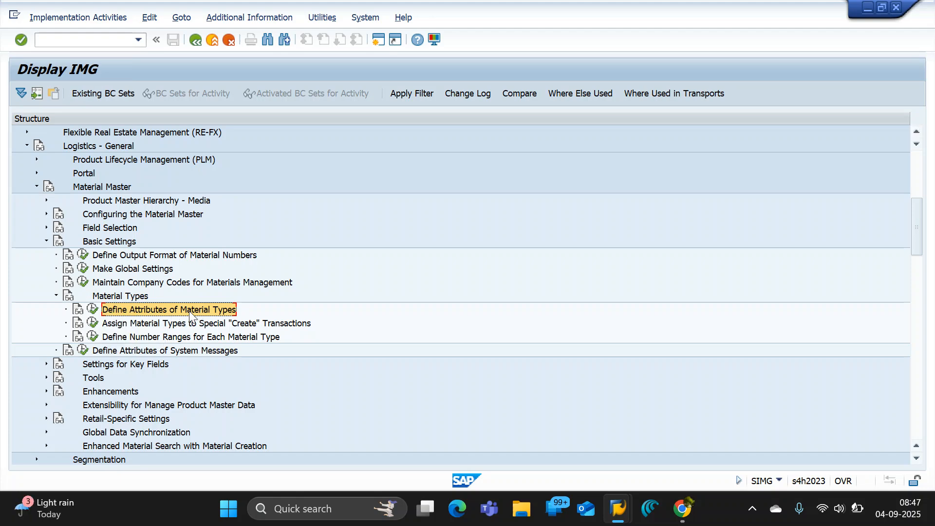
Switch to the Google Docs notes and review the ROH raw material entry under Standard Material Types.
key(alt+Tab)
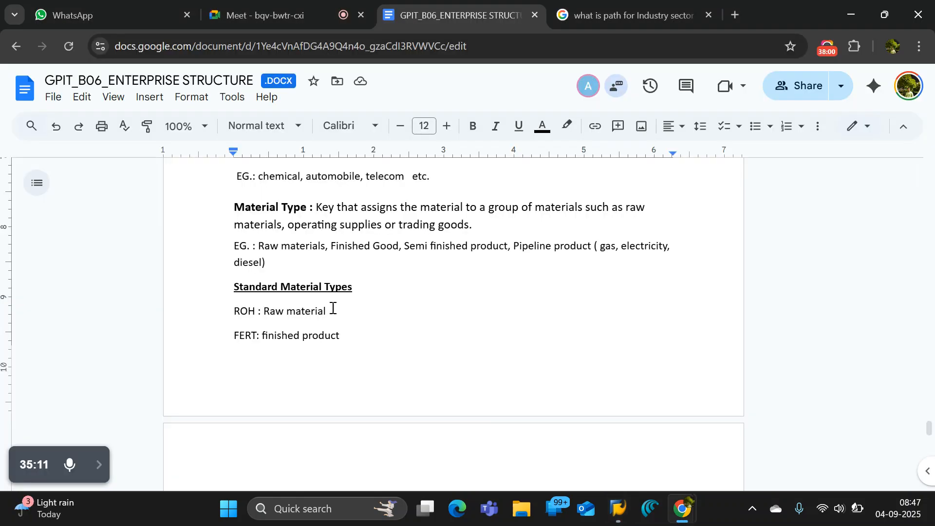
scroll(378, 328, down, 4)
scroll(360, 326, up, 4)
drag(339, 310, 235, 308)
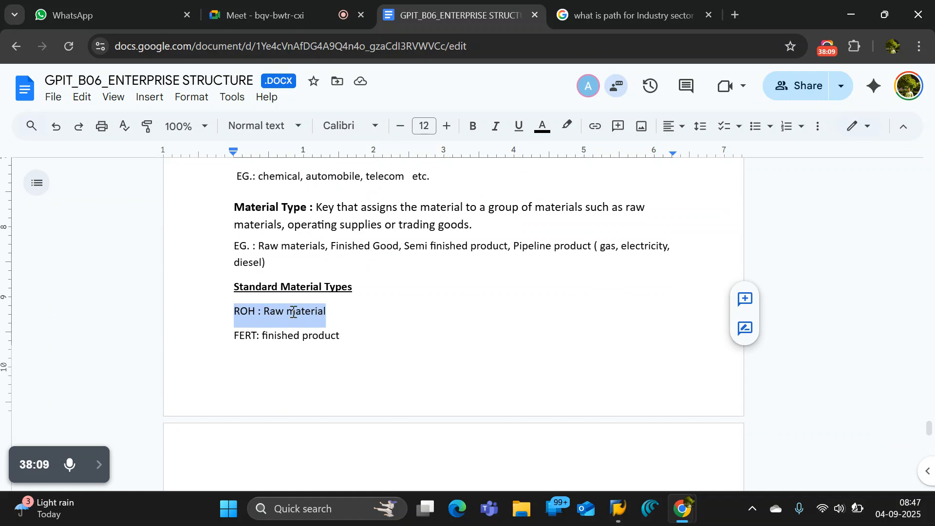
double_click(342, 313)
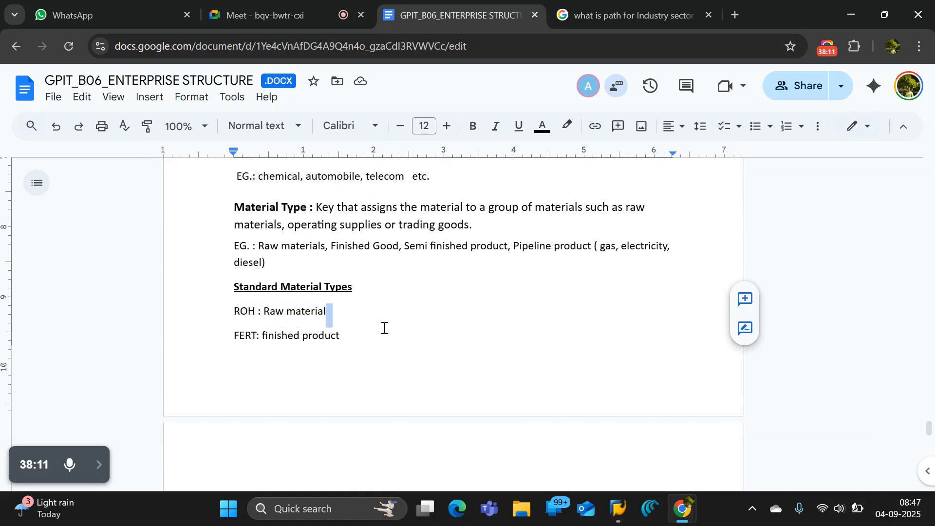
scroll(384, 326, down, 15)
scroll(385, 323, up, 10)
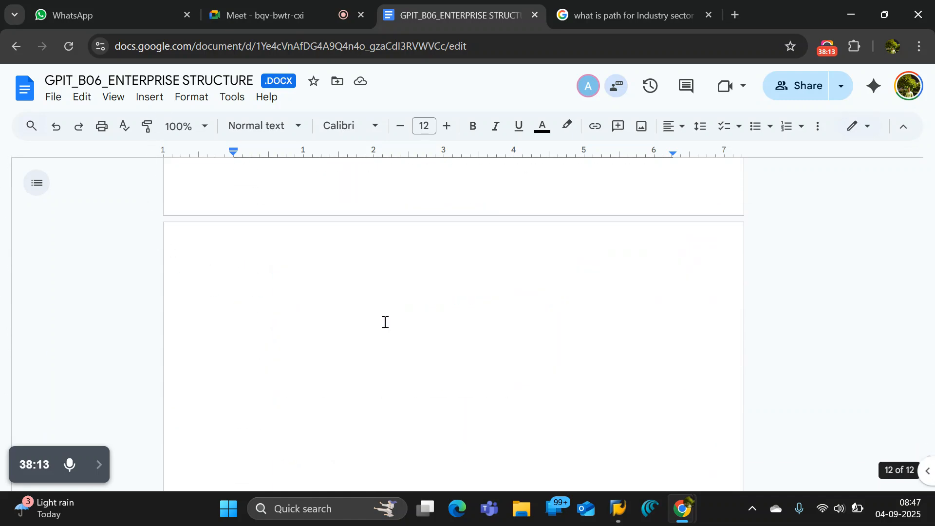
Add the line "copy from ROH : Raw material Type" below the Material Types path in the notes.
scroll(384, 323, down, 4)
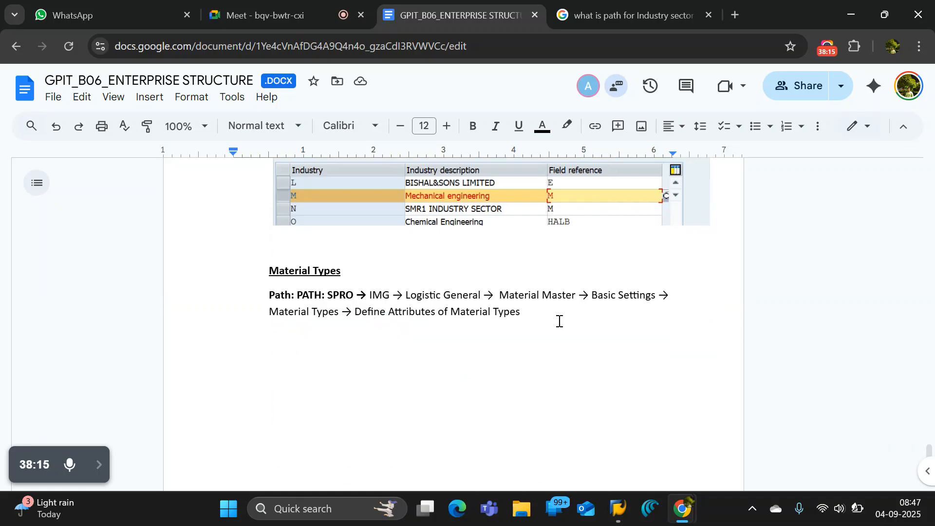
click(529, 332)
key(Return)
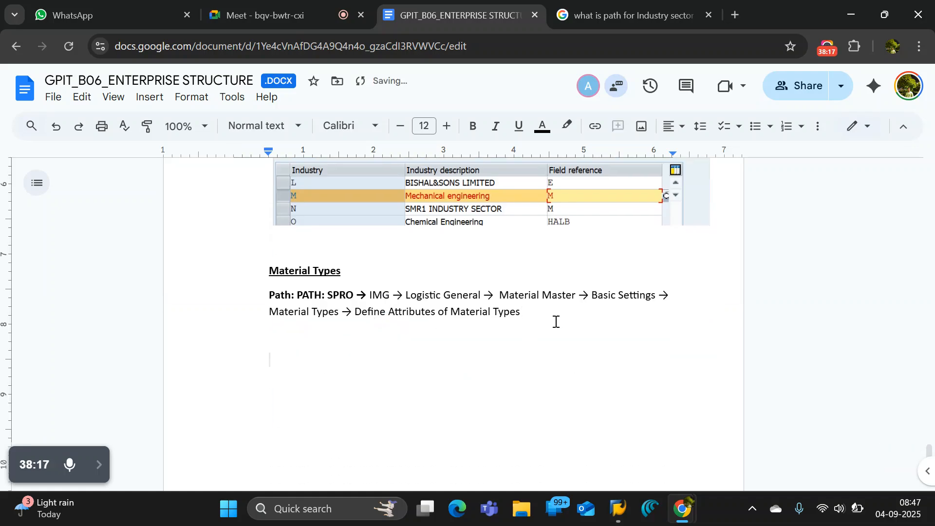
text(copy from R)
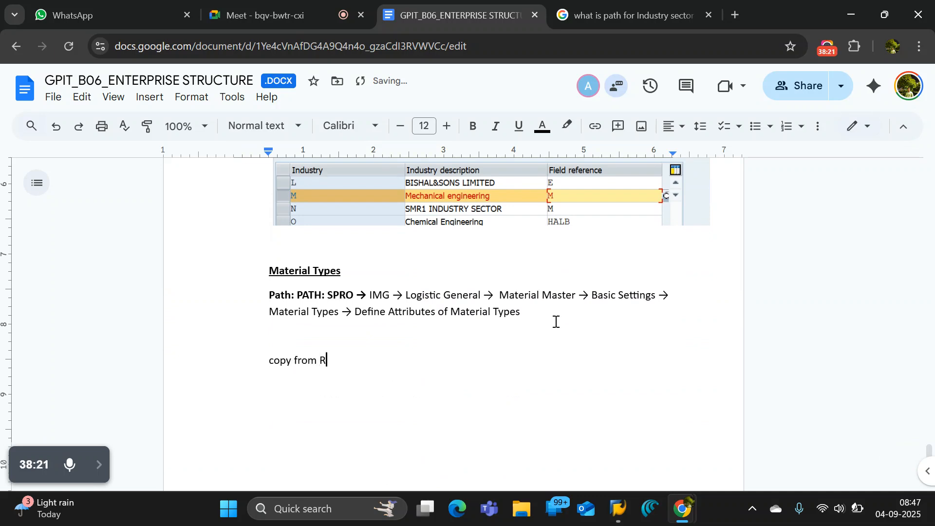
text(OH : Raw material)
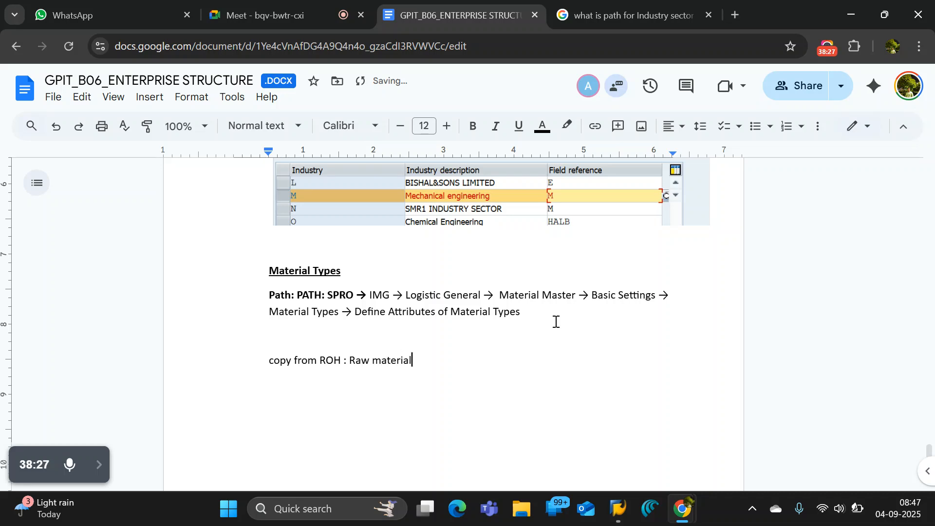
text( Type)
Switch to SAP, open the material types attribute definition and position the overview on material type ROH.
key(alt+Tab)
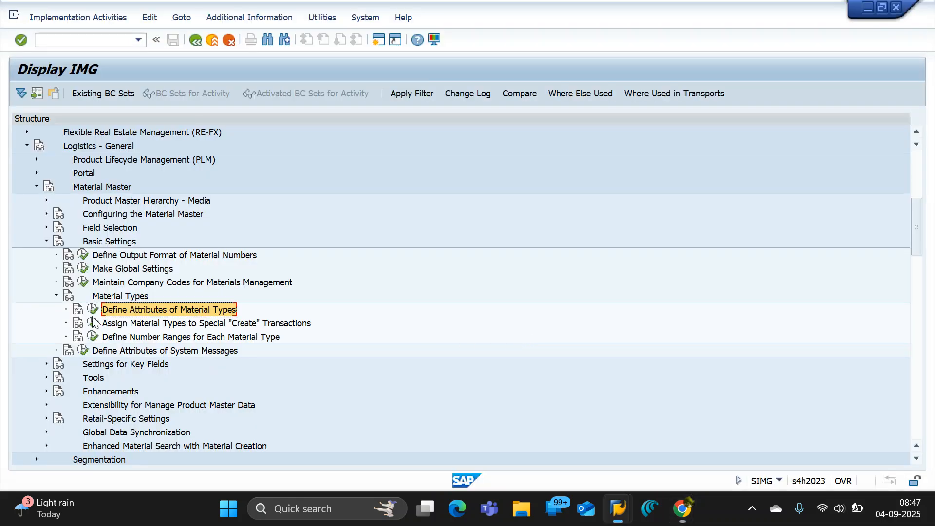
click(93, 311)
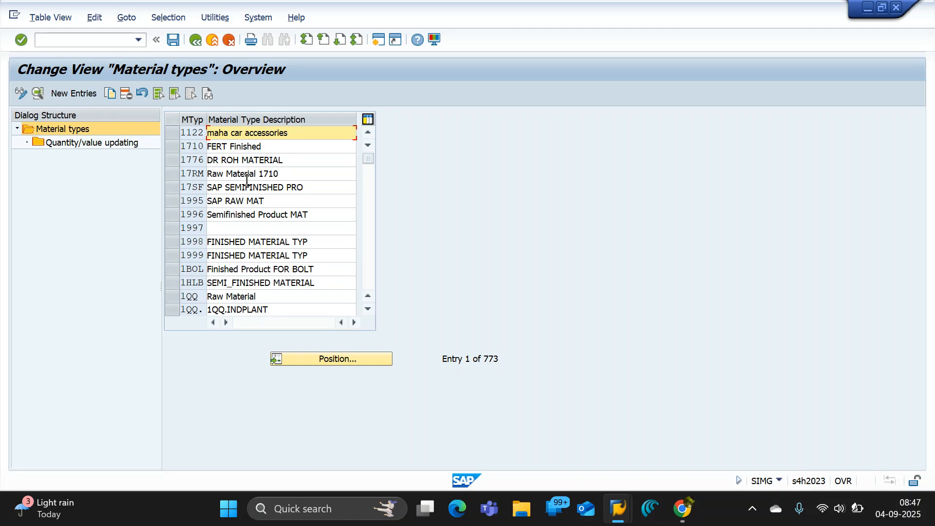
click(327, 357)
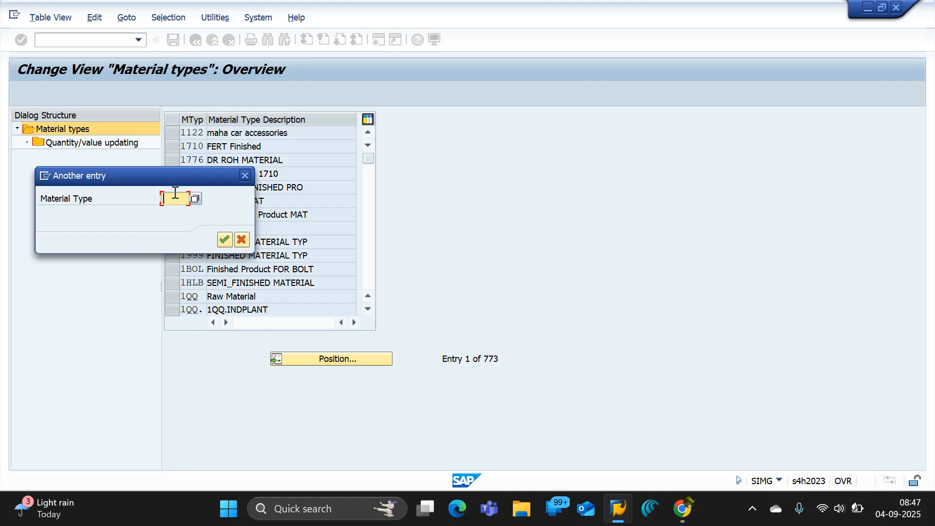
text(roh)
key(Return)
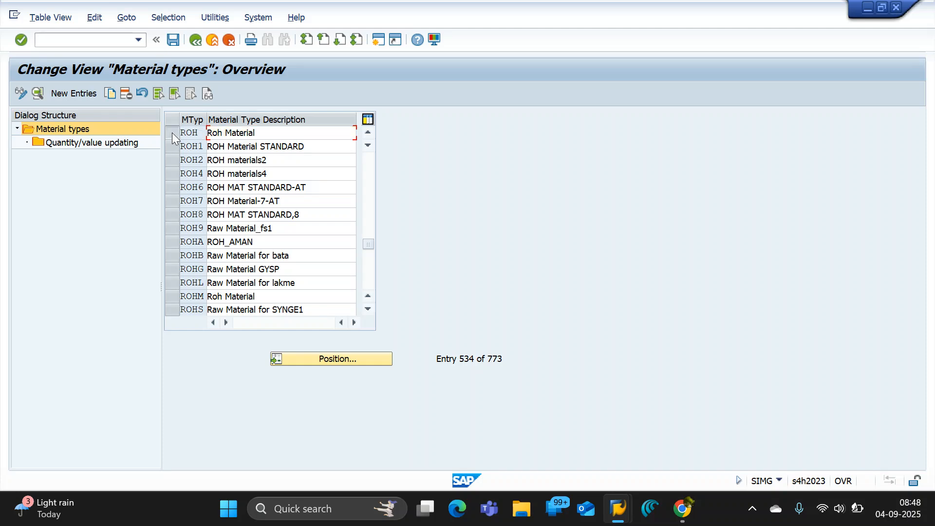
Copy the ROH material type and set the copy's material type code to OROH.
click(175, 131)
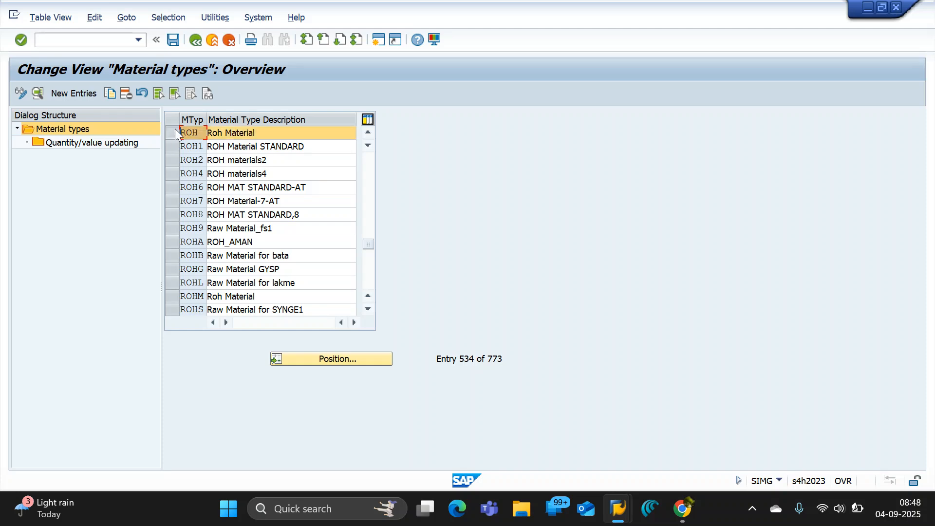
click(109, 92)
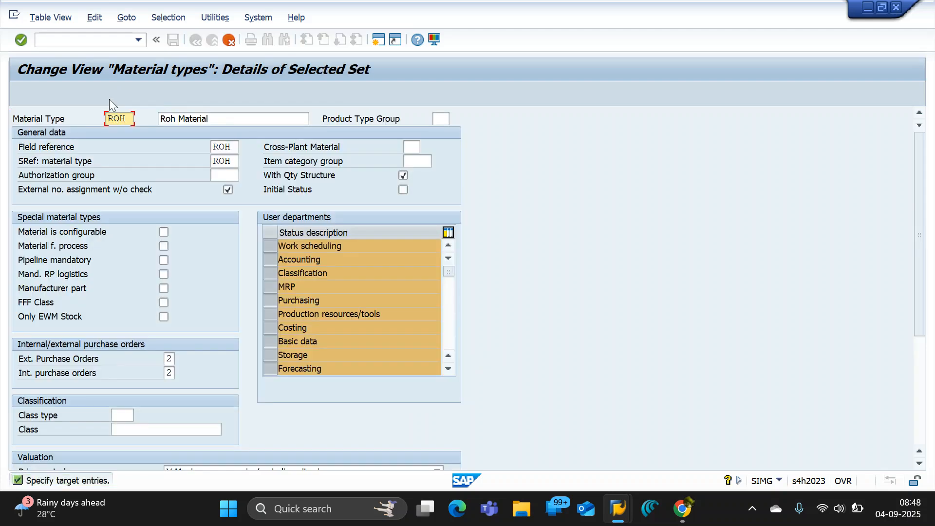
double_click(127, 120)
key(alt+Tab)
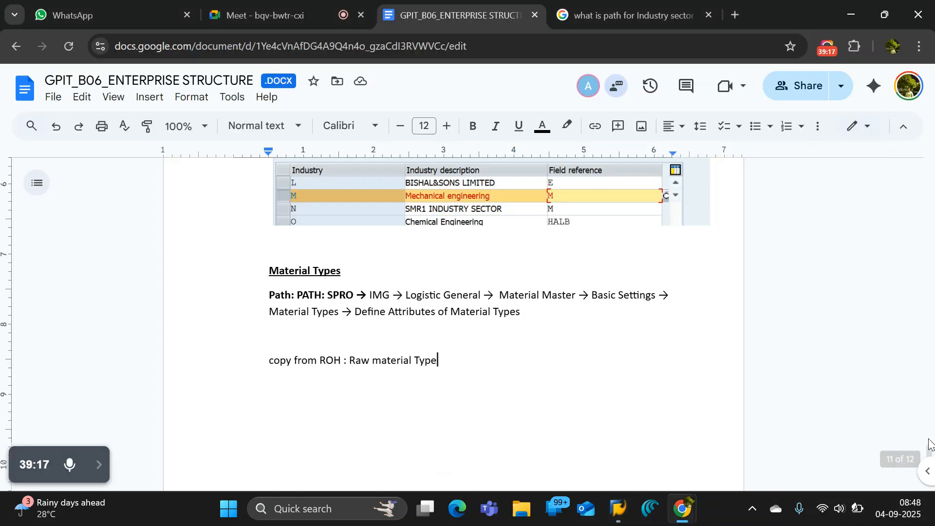
drag(929, 446, 930, 484)
key(alt+Tab)
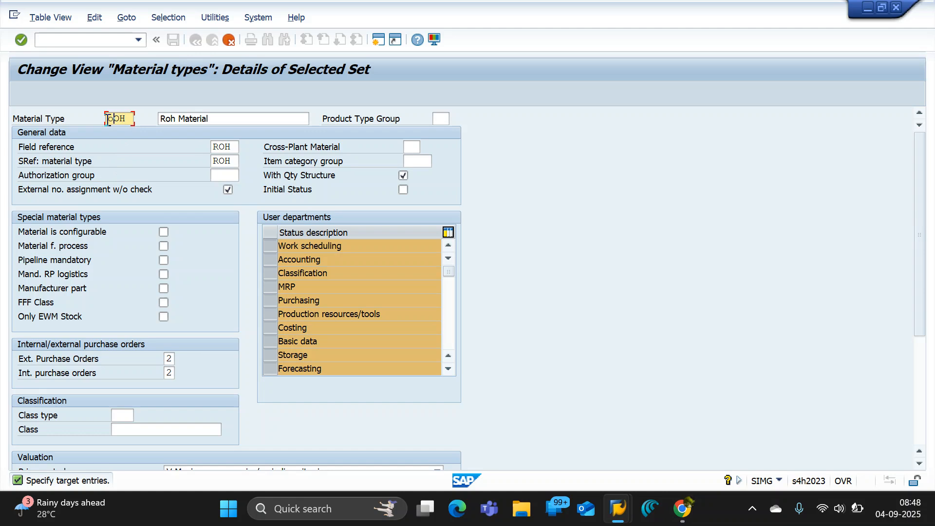
key(Caps_Lock)
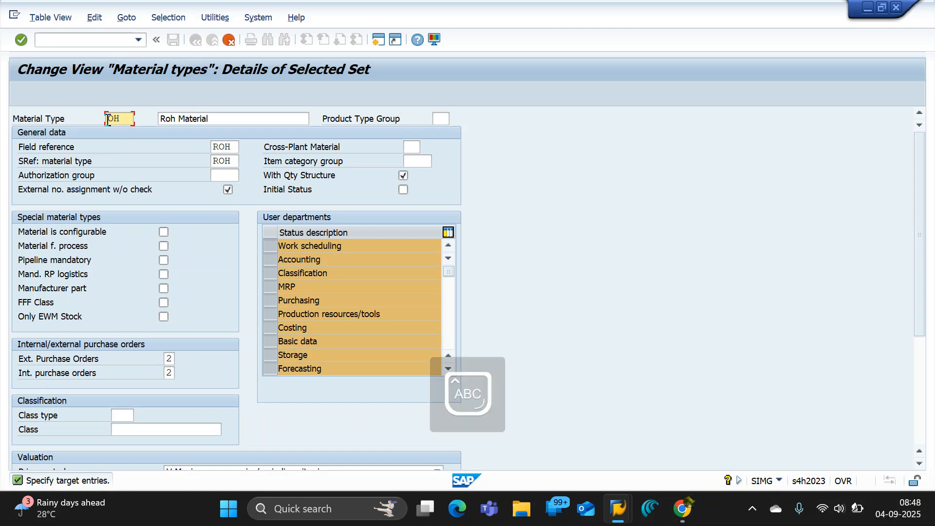
text(O)
text(Q)
Set the description of material type OROH to "Raw Material FOR OSB1".
drag(229, 117, 96, 105)
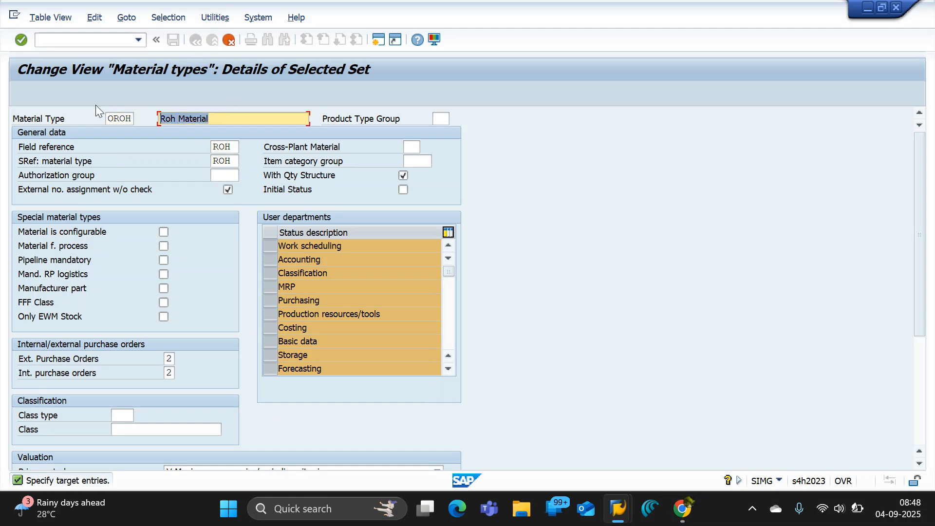
text(rAW)
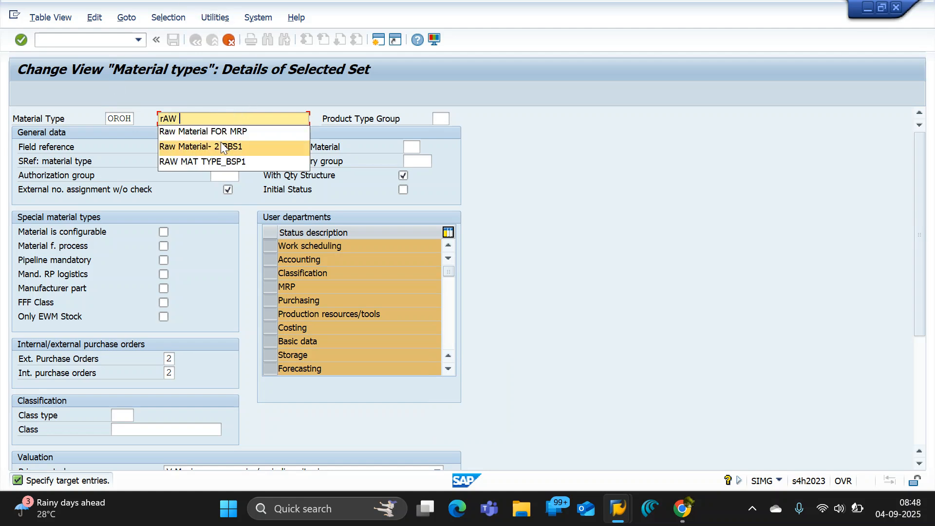
click(231, 130)
drag(250, 118, 233, 118)
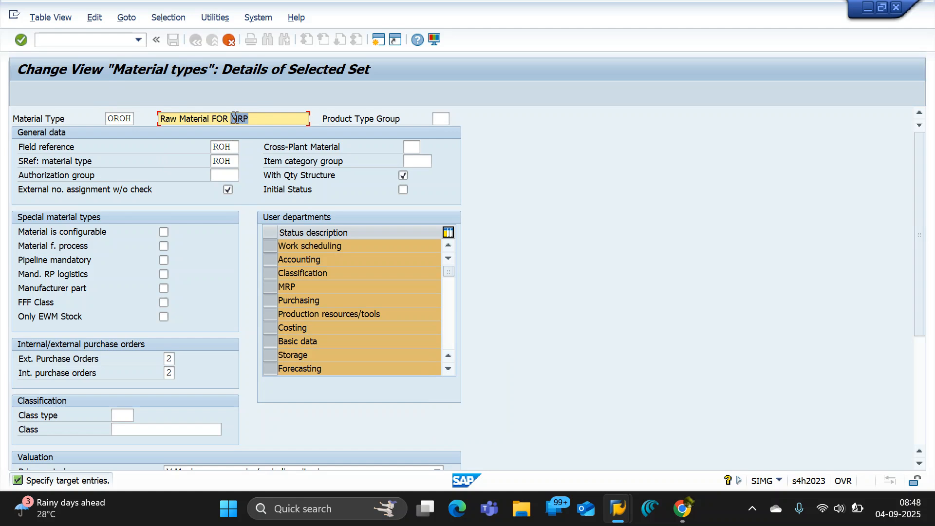
text(QS)
Review the Standard Material Types section in the Google Docs notes and return to the SAP material type details.
key(alt+Tab)
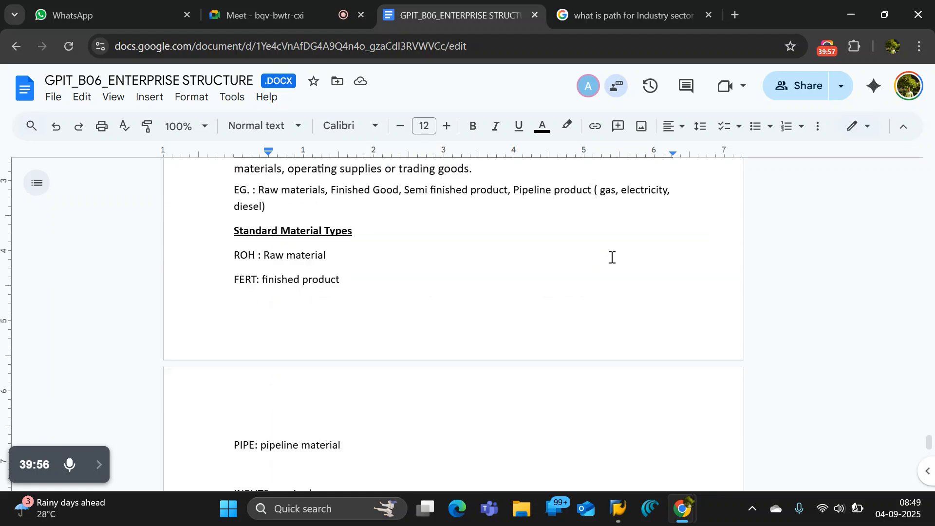
scroll(611, 257, up, 3)
drag(930, 432, 930, 482)
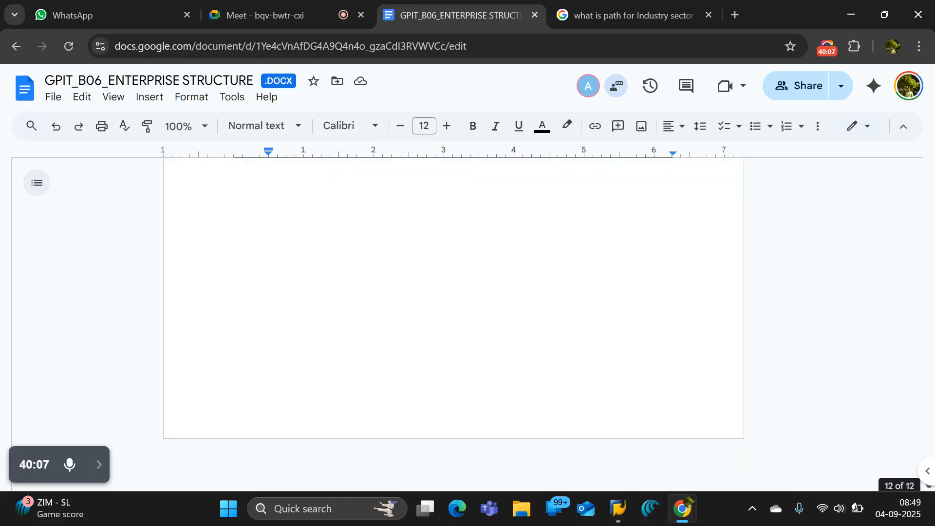
key(alt+Tab)
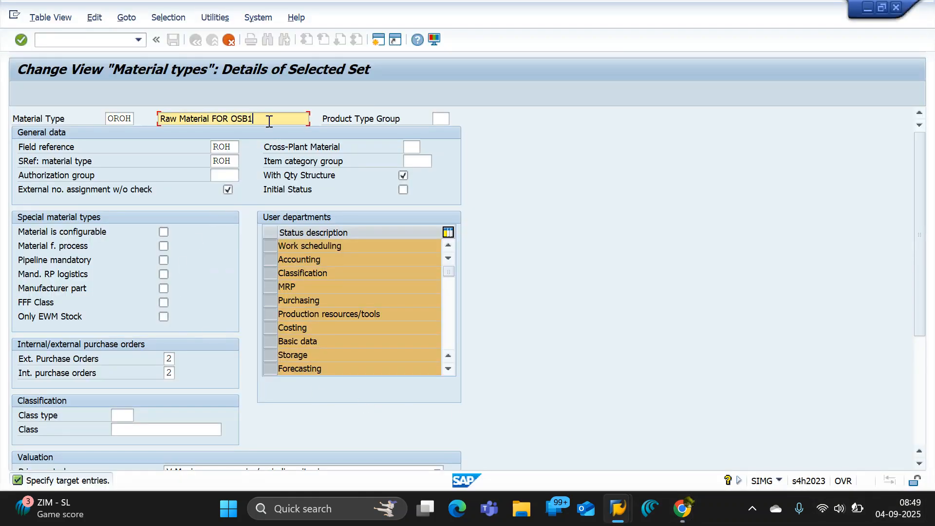
Examine the field reference, the SRef material type and the Accounting user department of material type OROH.
click(235, 148)
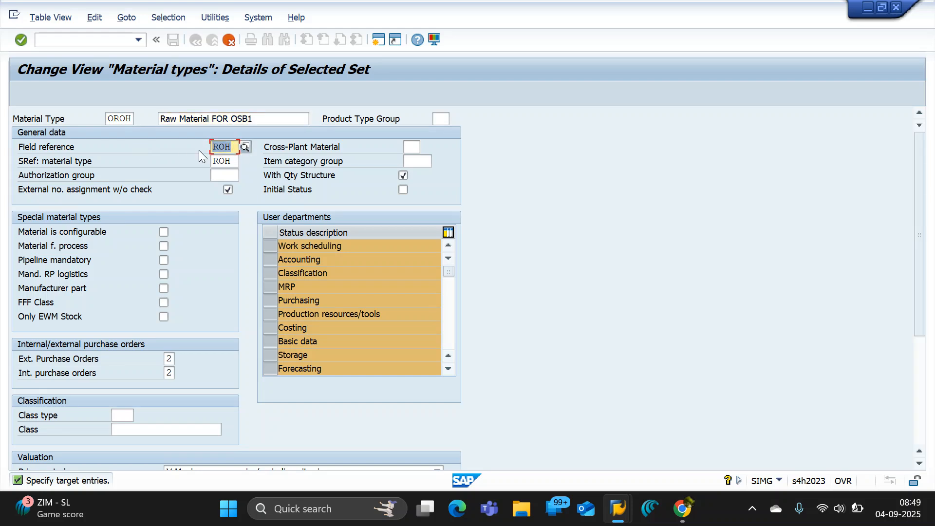
click(30, 164)
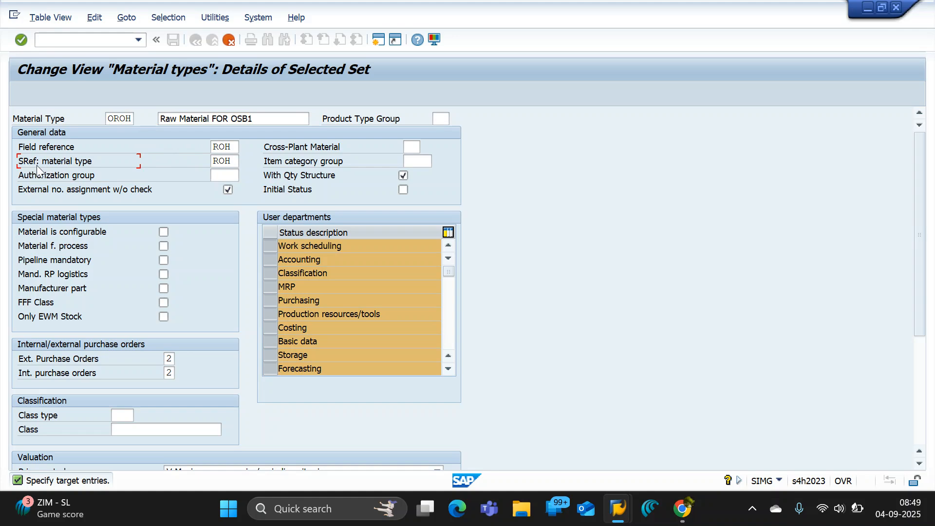
key(Tab)
click(134, 164)
drag(331, 260, 272, 257)
Switch to the displayed WATER BOTTLE 5LTR material, view its Accounting 1 data and return to the OROH details.
mouse_move(617, 508)
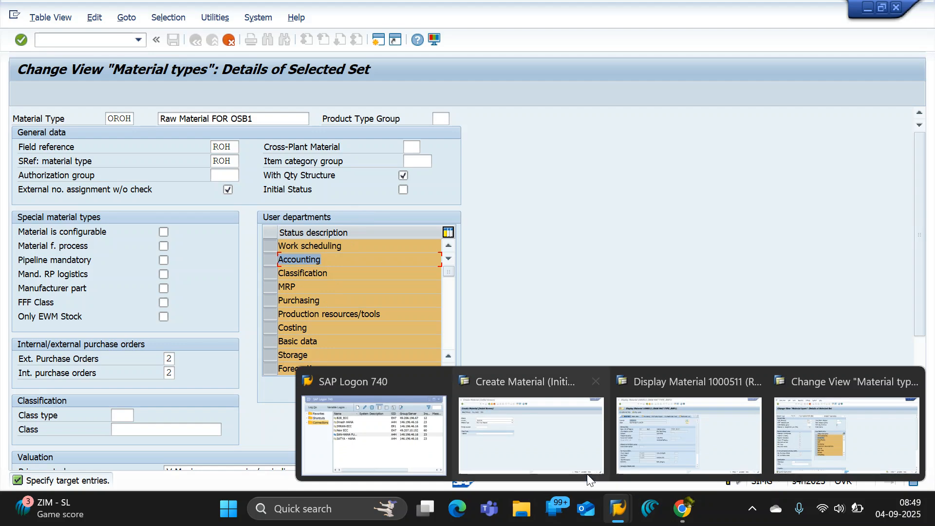
click(624, 442)
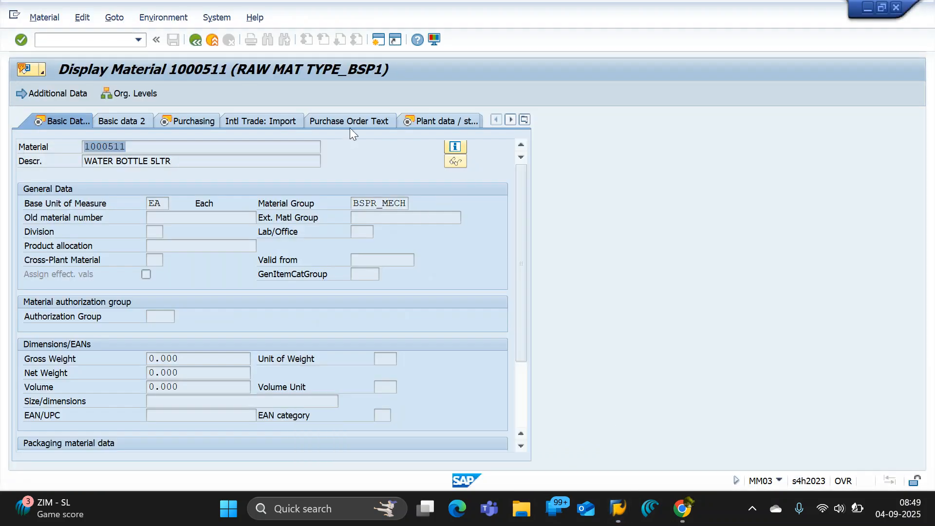
click(524, 119)
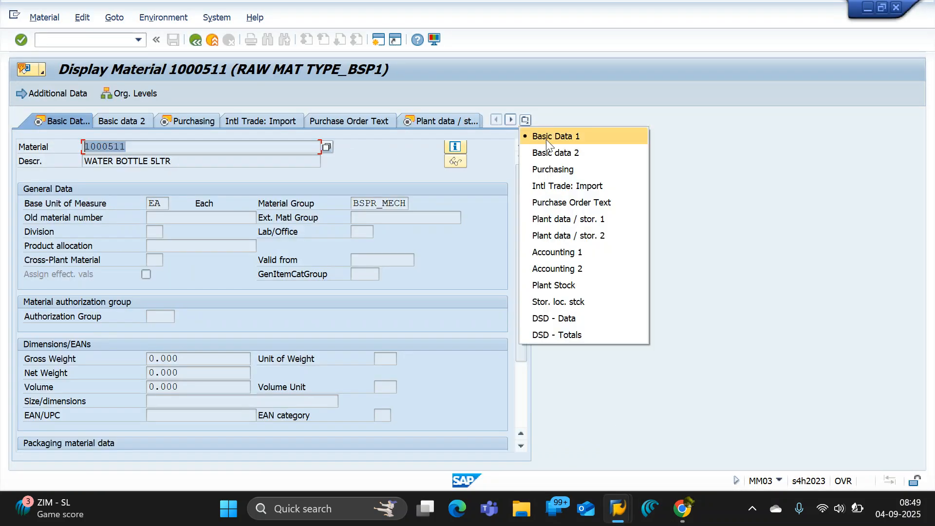
click(583, 253)
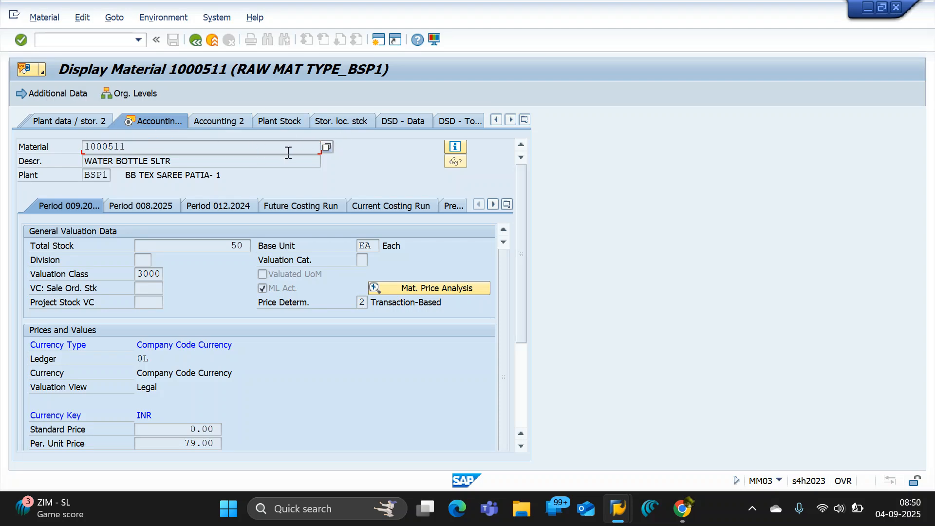
key(alt+Tab)
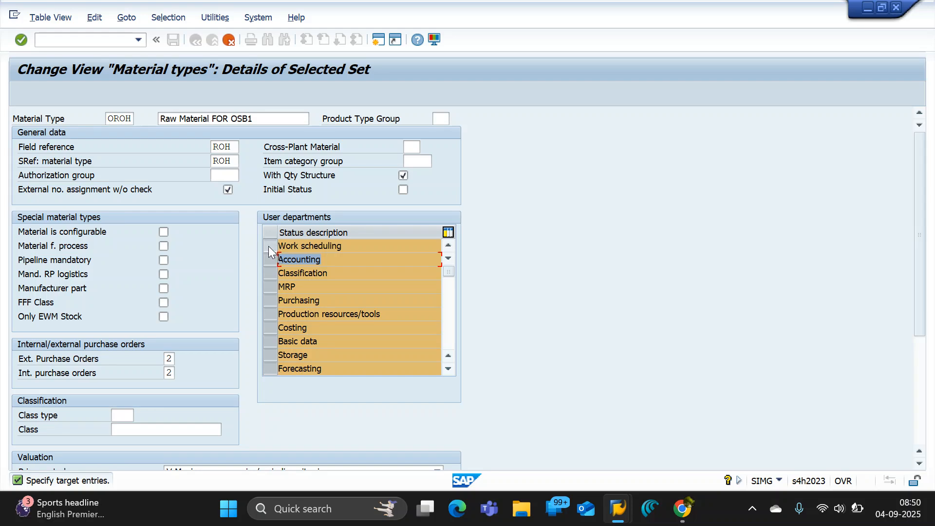
Deselect the user departments Work scheduling, Classification, MRP, Production resources/tools and Costing for material type OROH.
click(268, 247)
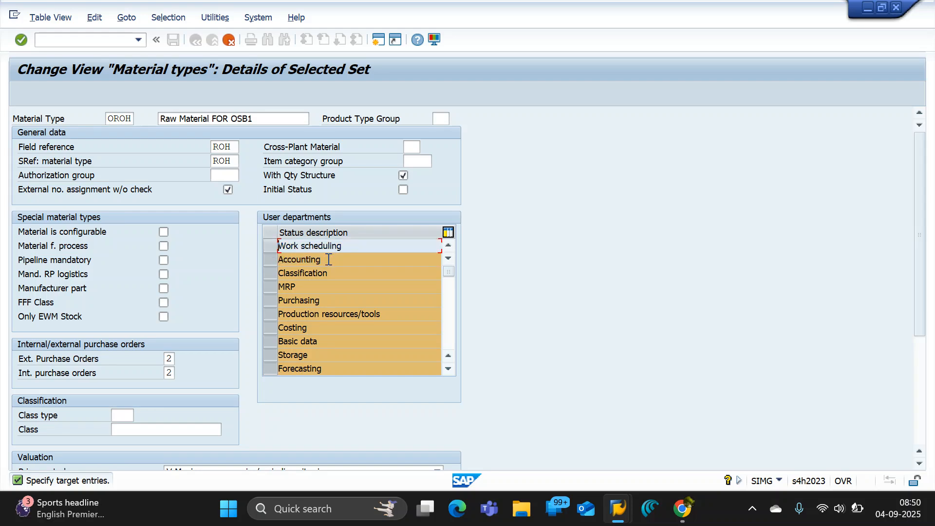
click(271, 281)
click(270, 287)
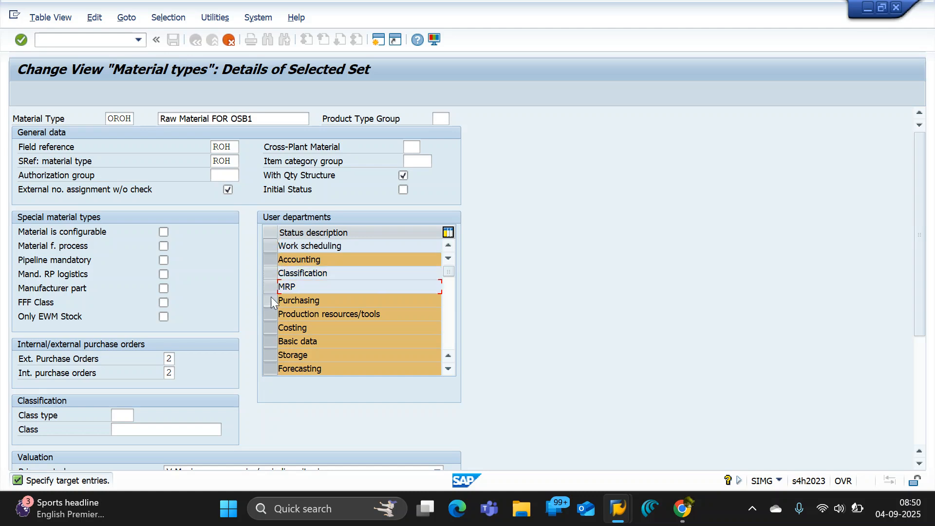
click(328, 302)
drag(328, 302, 273, 302)
click(273, 316)
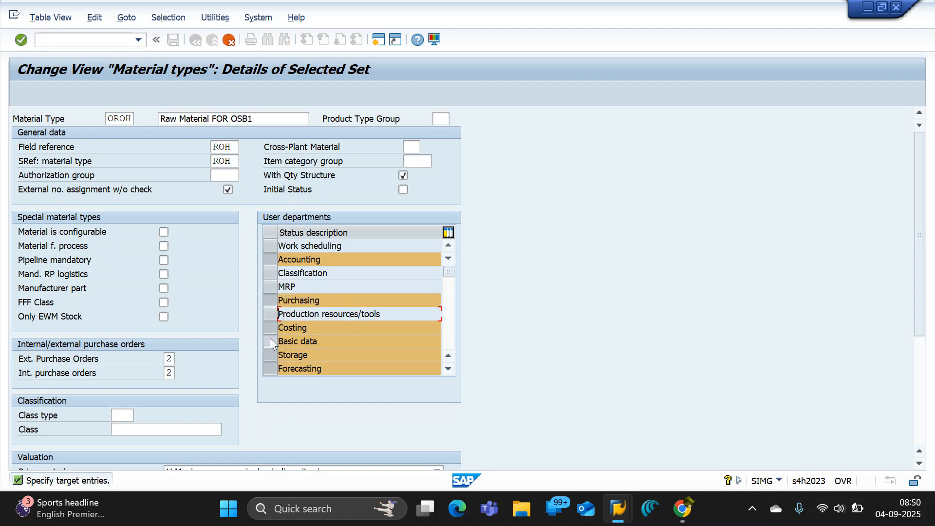
click(270, 328)
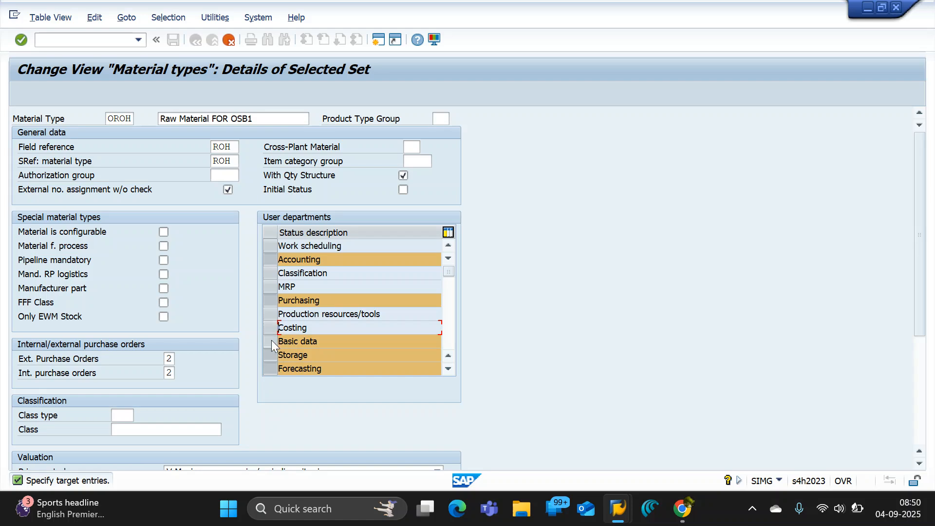
Deselect the user departments Forecasting, Quality management and Warehouse management for material type OROH.
click(447, 371)
click(447, 369)
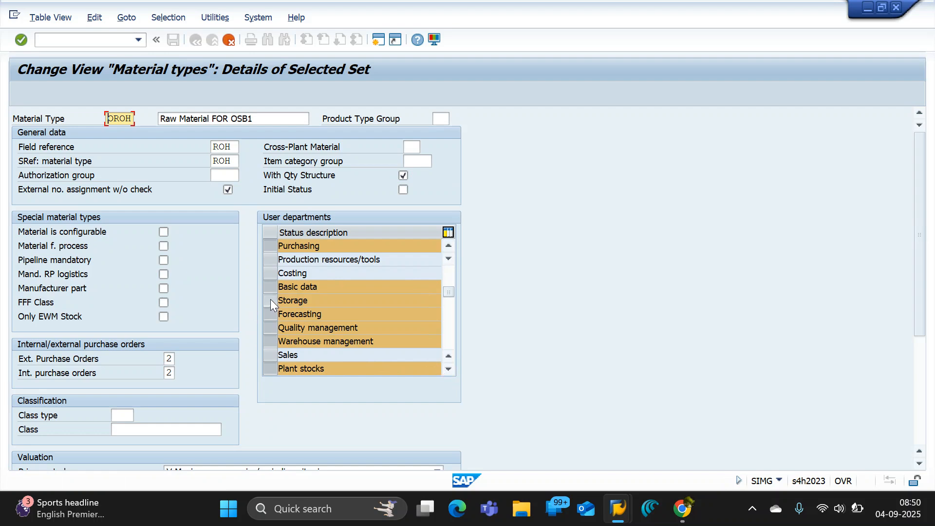
click(272, 315)
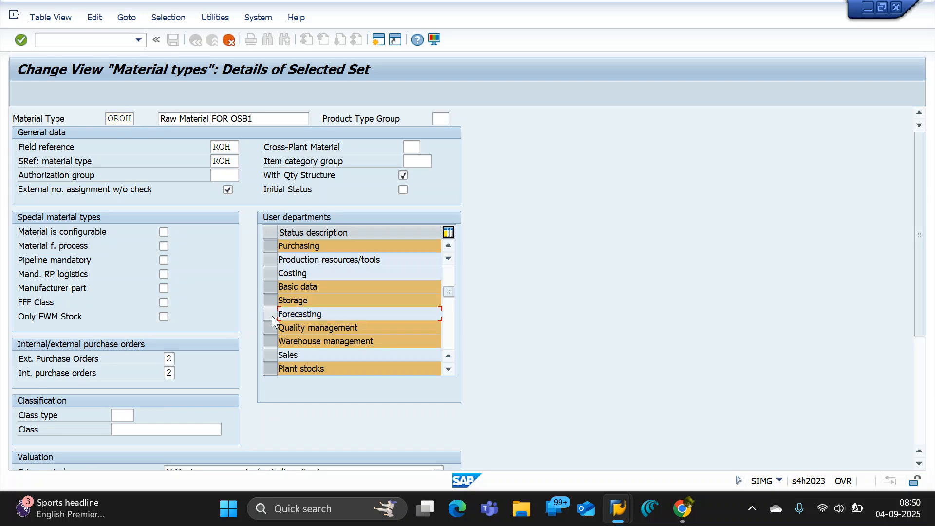
click(267, 331)
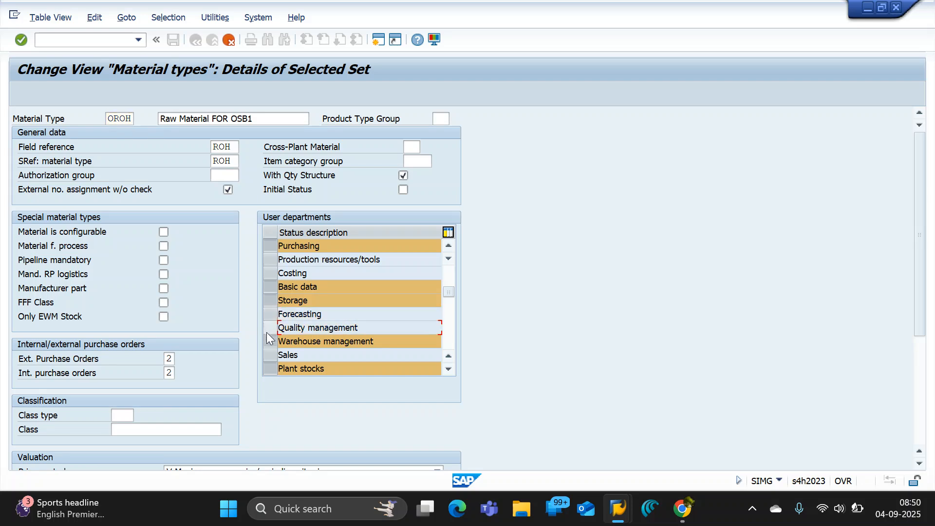
click(267, 338)
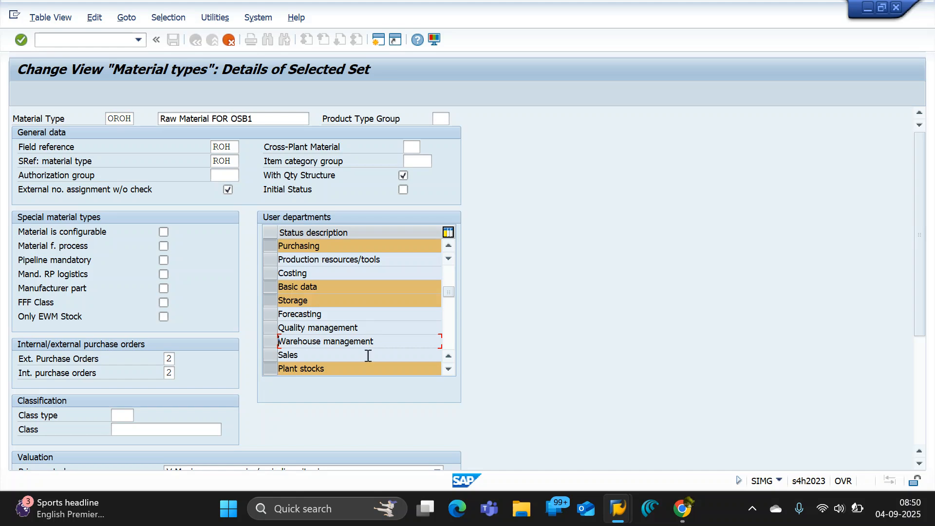
Deselect the user departments Plant stocks and Storage location stocks, and review the selection down to Basic data.
click(448, 369)
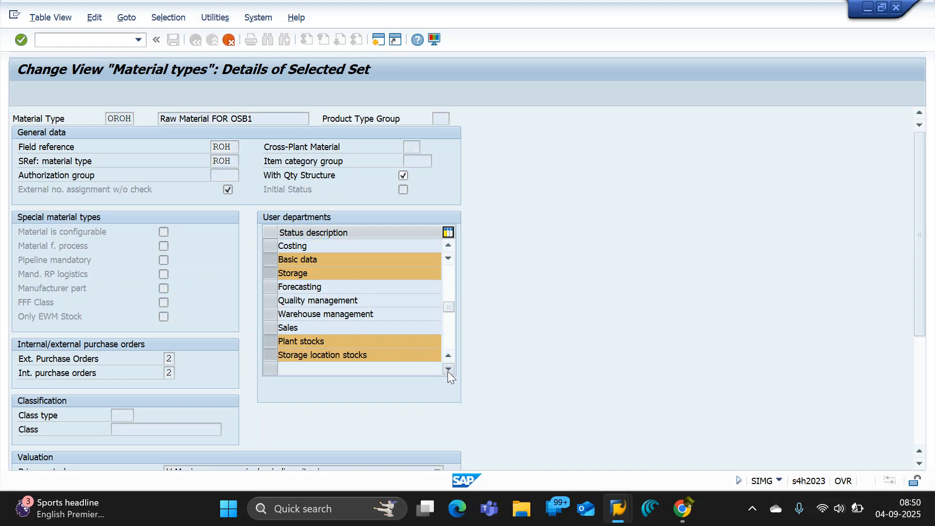
click(448, 369)
click(270, 314)
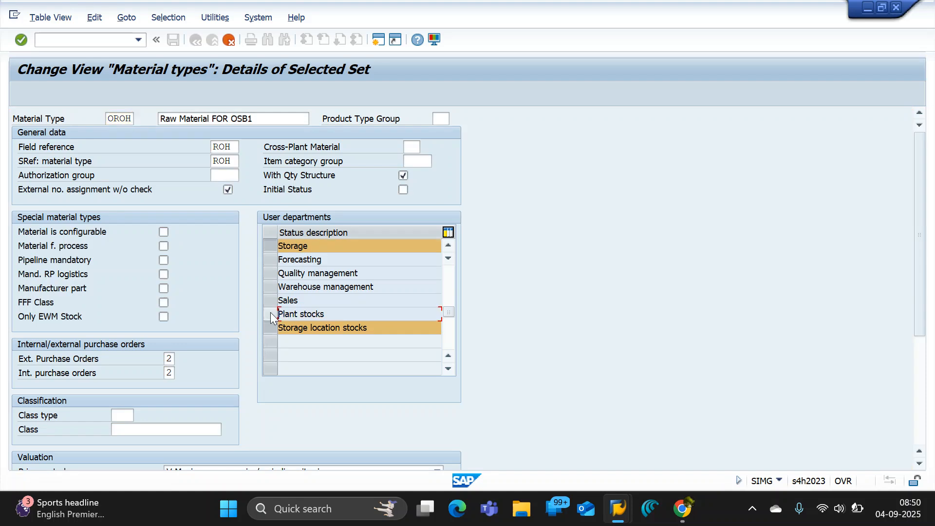
click(268, 329)
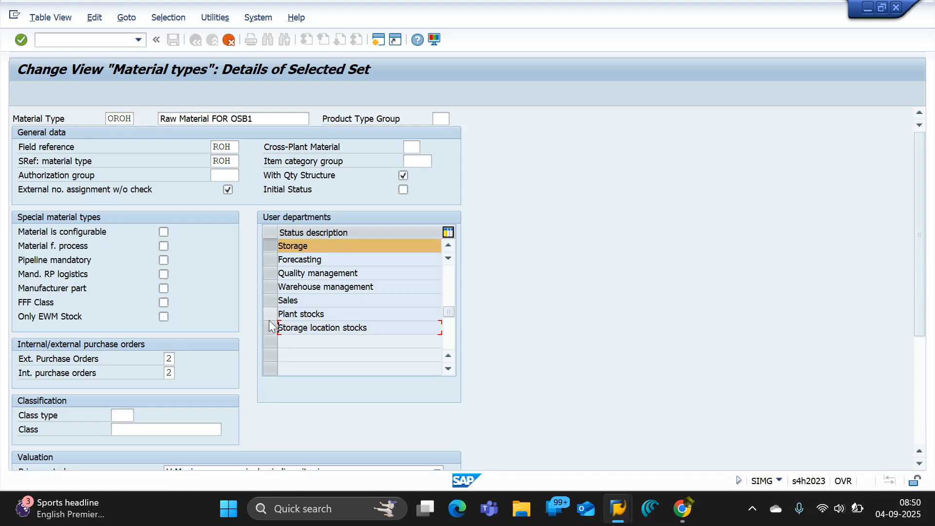
drag(445, 314, 451, 265)
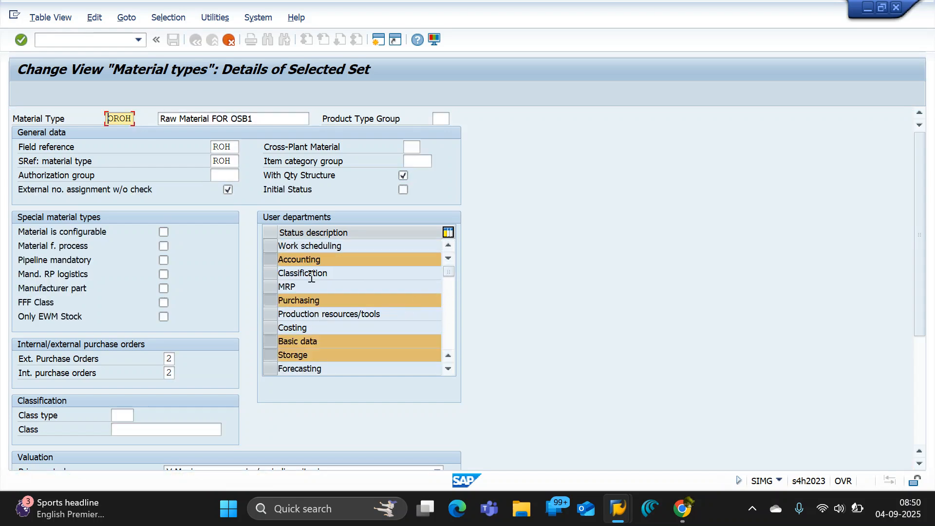
click(323, 343)
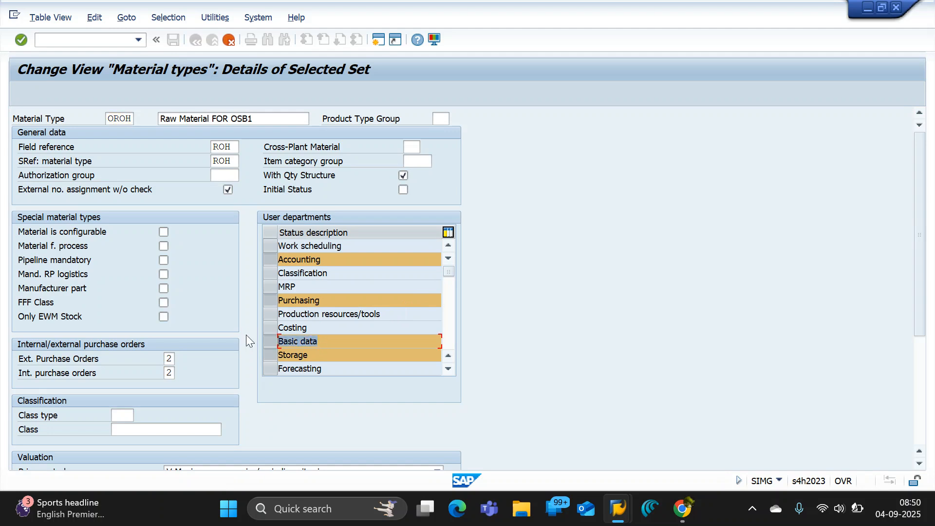
Review the user departments selected for material type OROH, including Purchasing and Storage, down to Plant stocks.
click(323, 301)
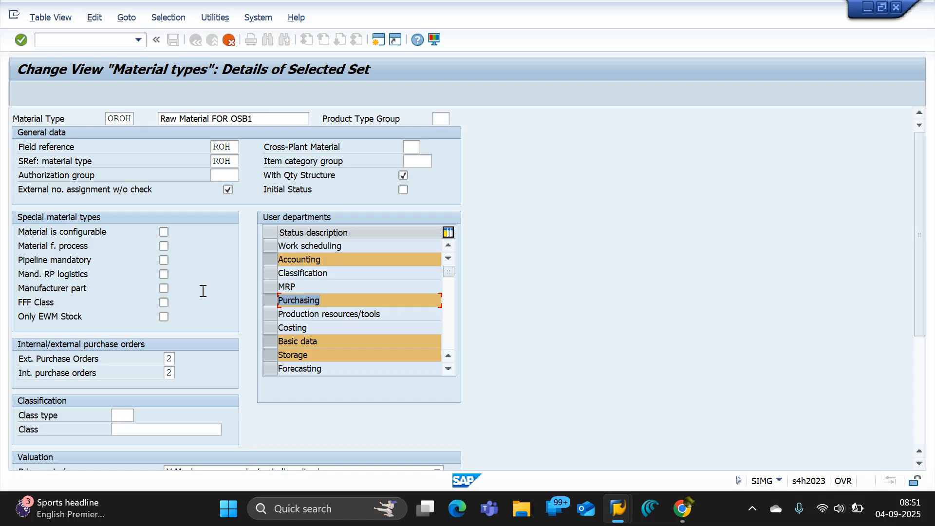
click(317, 356)
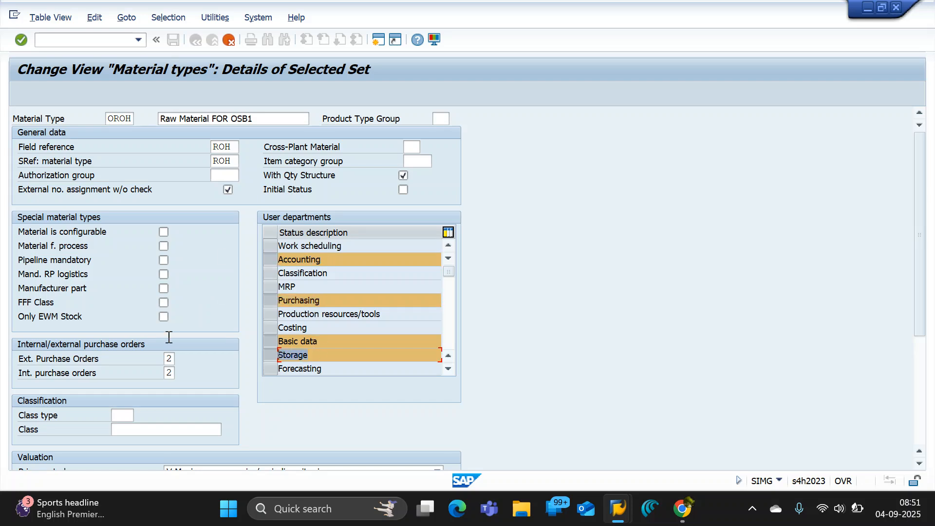
click(447, 369)
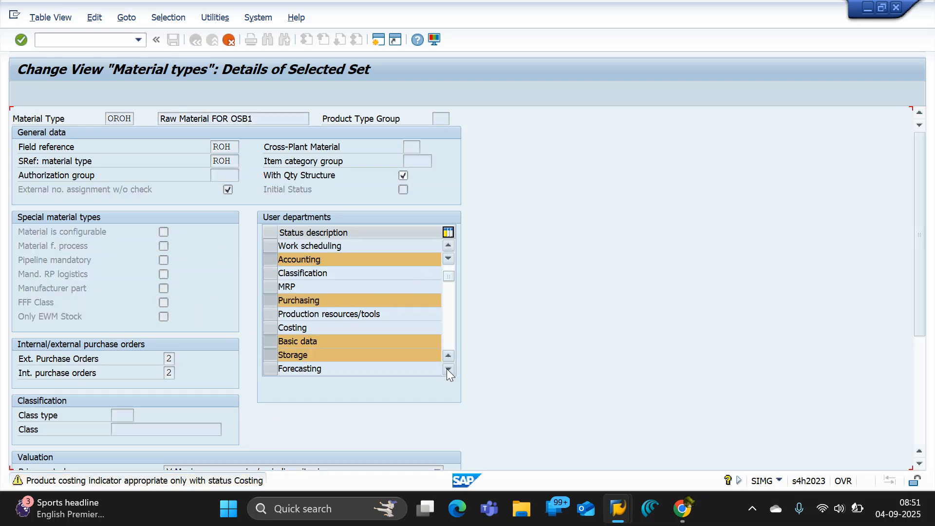
click(447, 369)
click(447, 369)
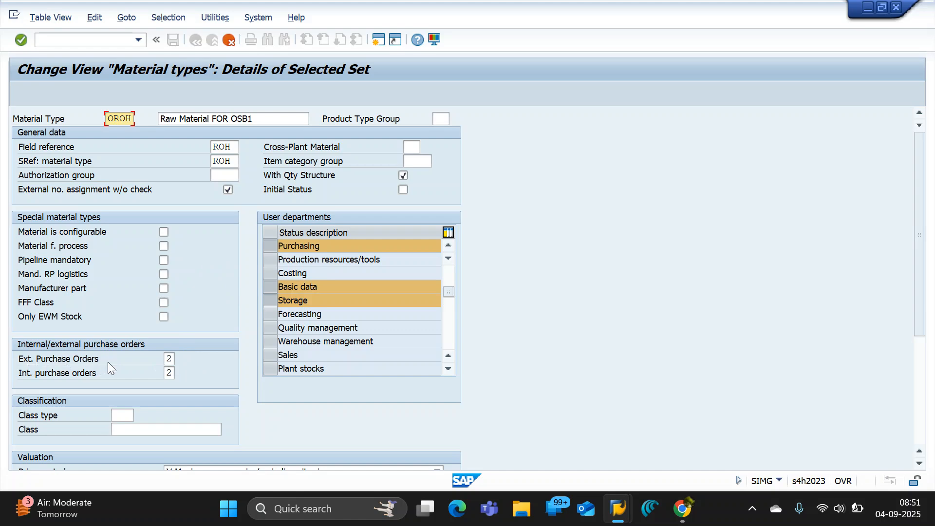
Review the allowed values for external purchase orders and choose 2, External purchase orders allowed, for material type OROH.
click(171, 360)
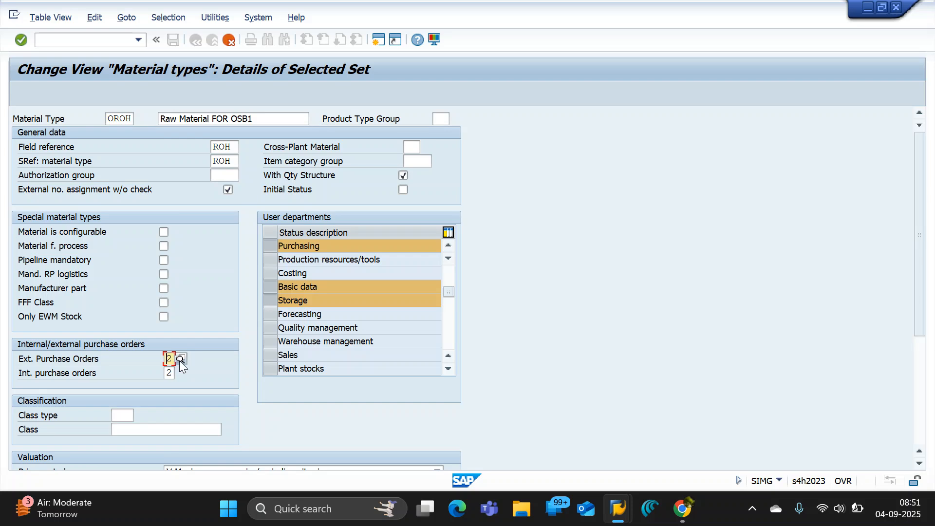
click(179, 361)
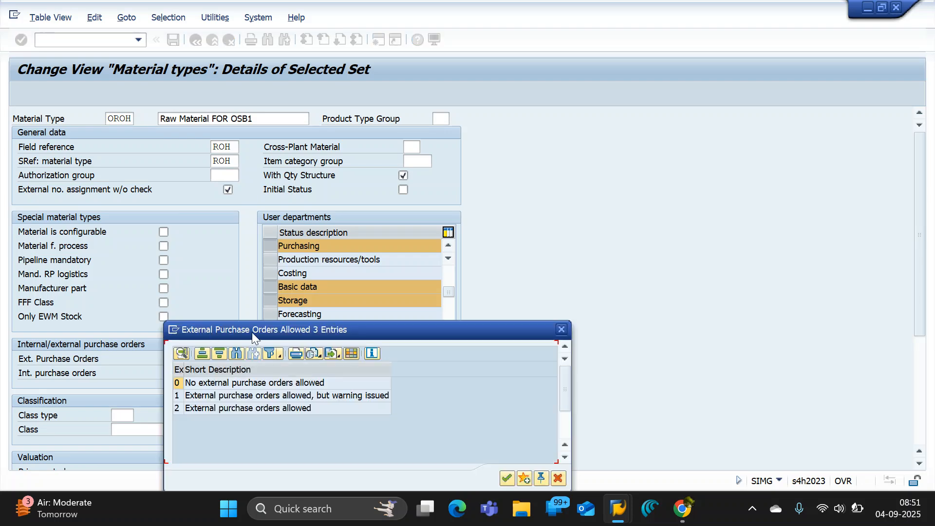
drag(252, 332, 357, 206)
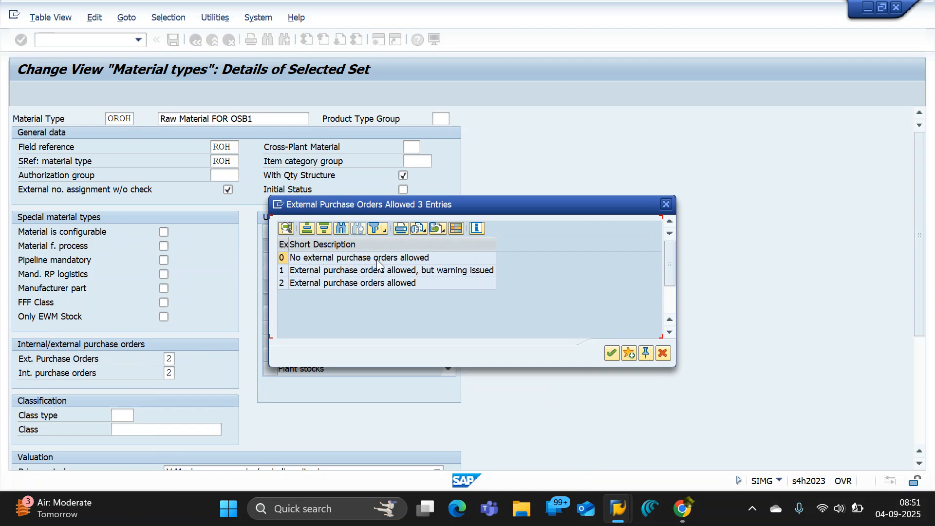
click(410, 262)
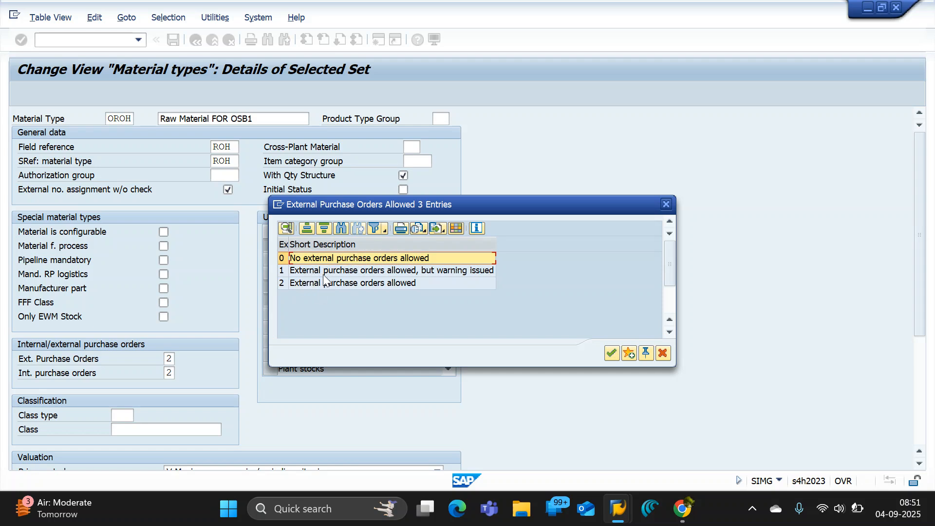
click(382, 274)
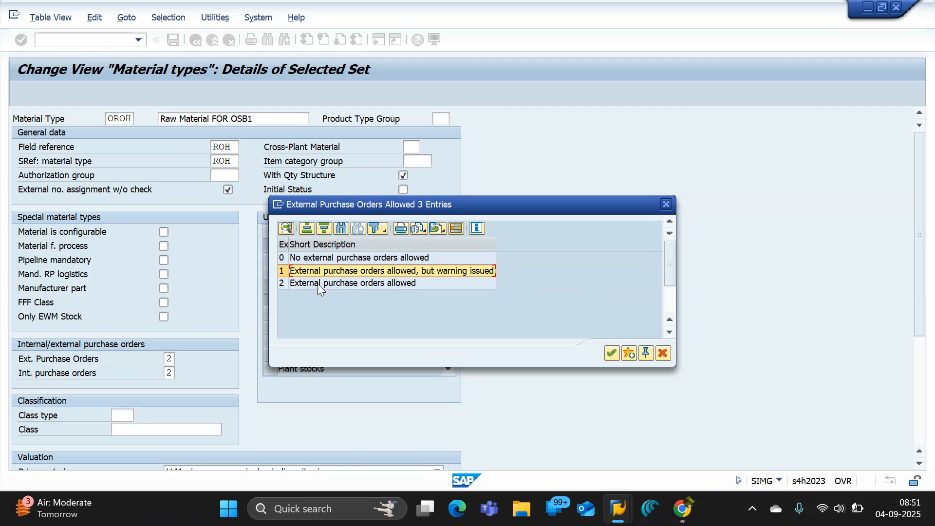
click(331, 285)
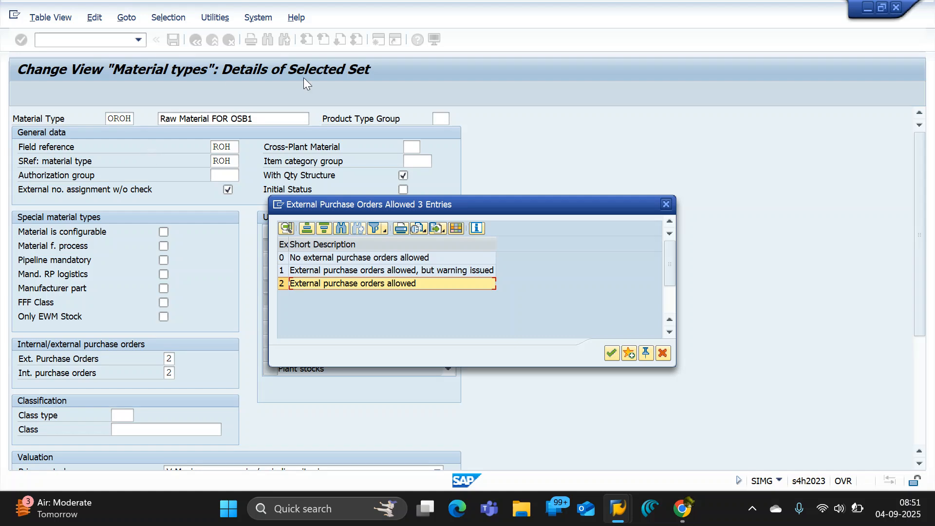
double_click(310, 282)
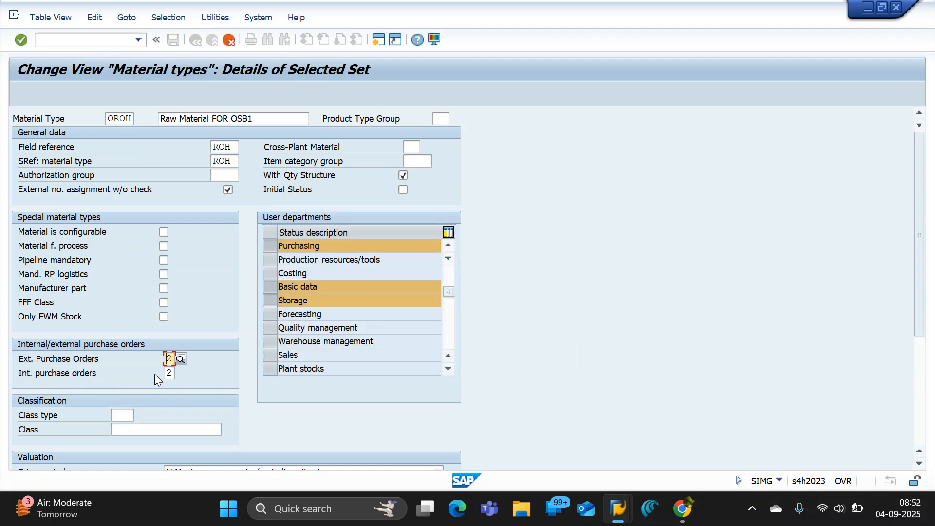
Set internal purchase orders for material type OROH to 0, No internal purchase orders allowed.
click(169, 373)
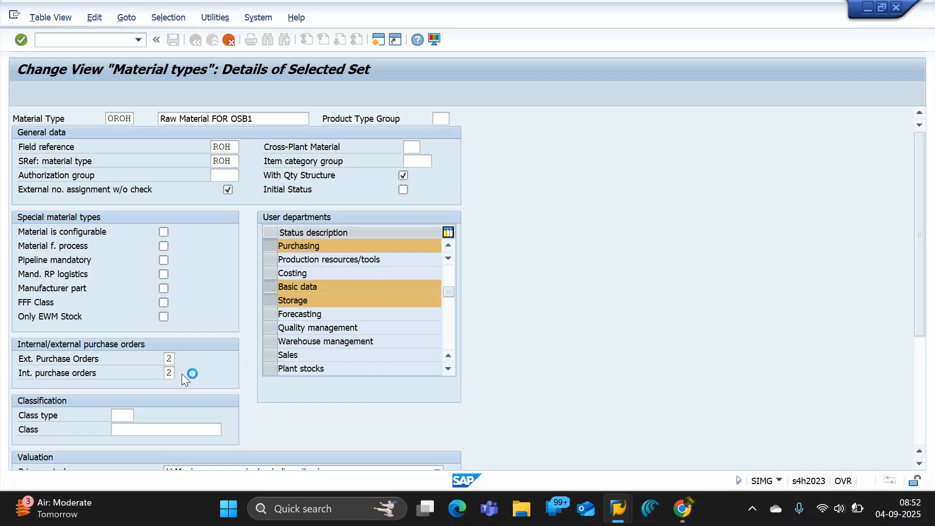
click(180, 373)
drag(265, 334, 420, 102)
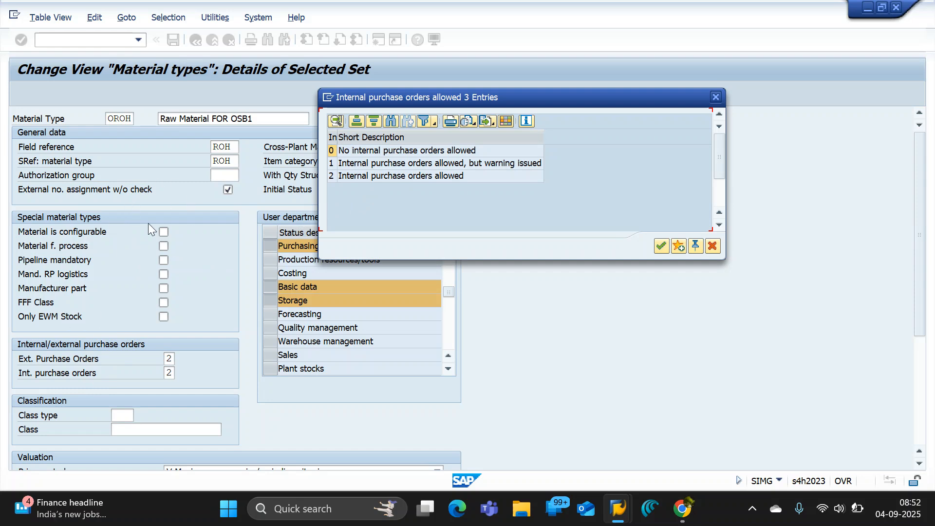
double_click(378, 150)
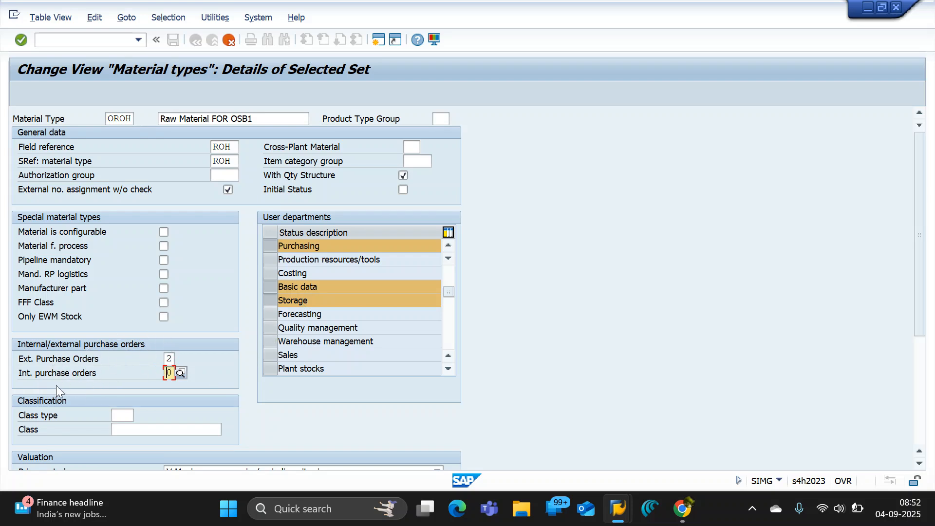
scroll(56, 384, down, 3)
scroll(54, 387, down, 2)
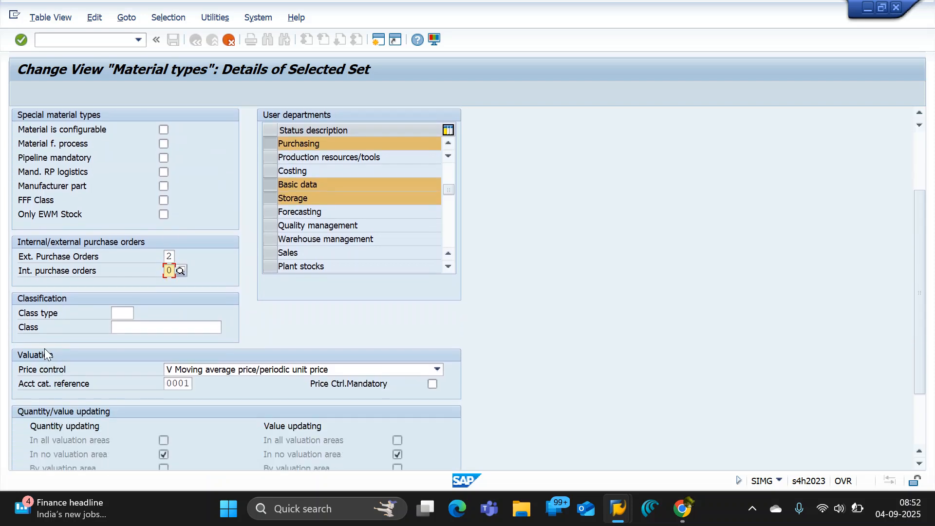
click(92, 271)
Display the price control options in the Valuation section of material type OROH.
scroll(92, 345, down, 2)
scroll(57, 309, down, 1)
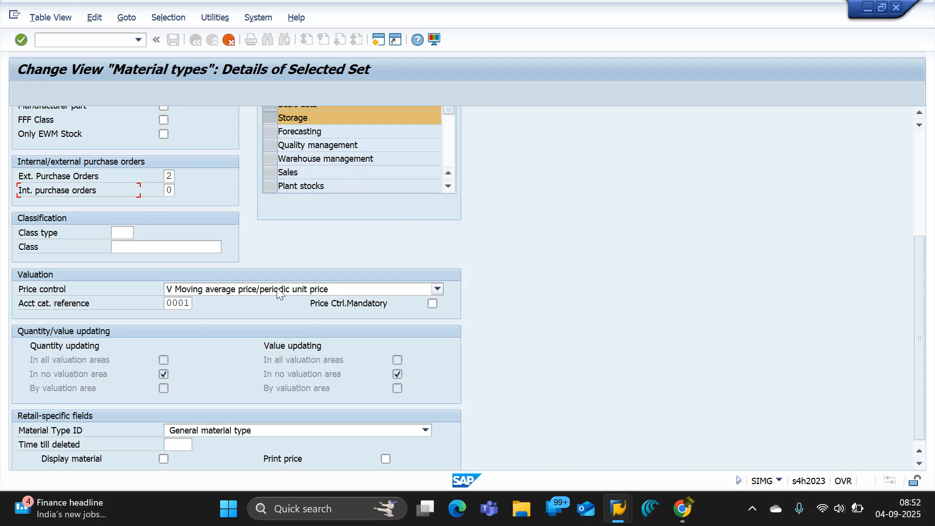
click(437, 290)
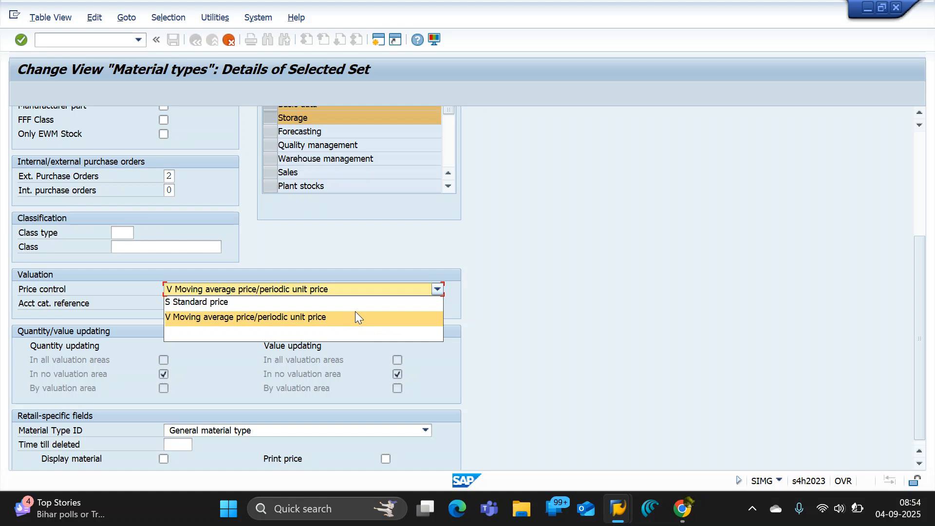
Open the Windows Calculator for a moving average price example.
click(314, 507)
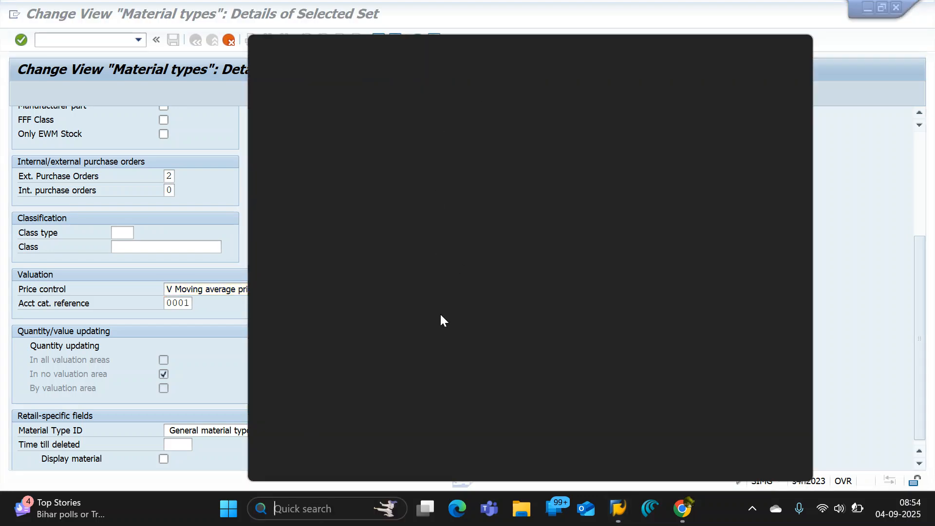
click(852, 187)
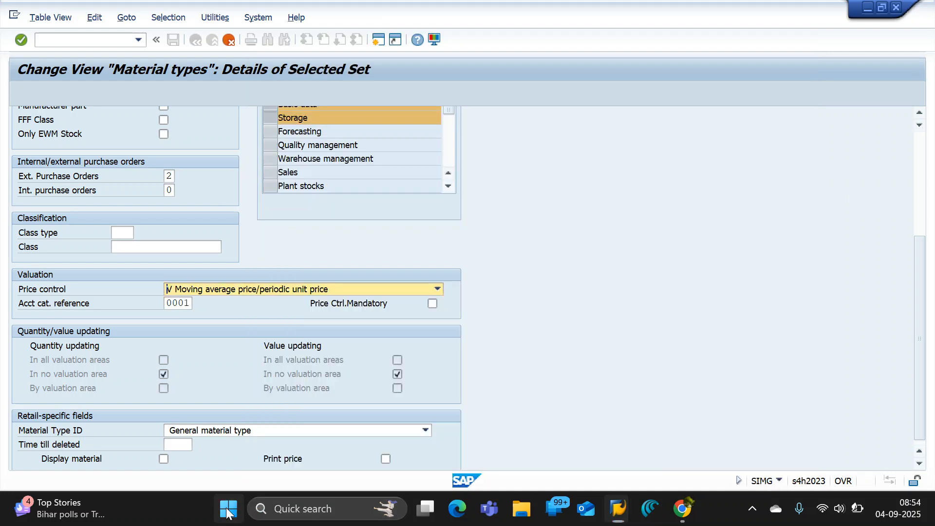
click(227, 510)
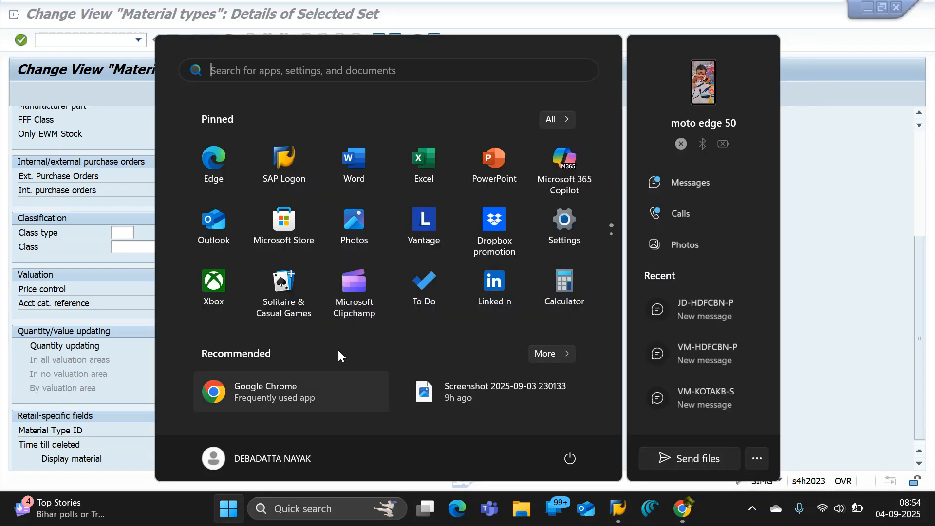
click(555, 287)
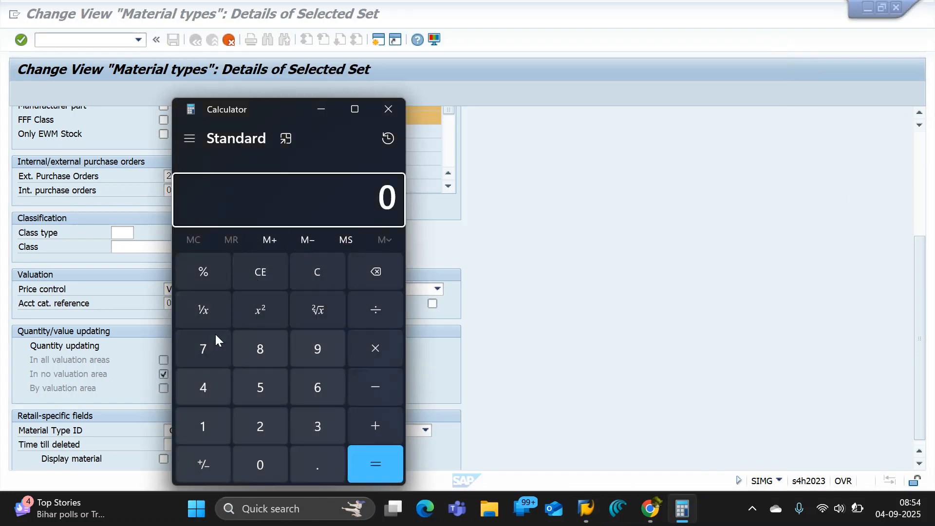
Add 1000 and 1500 in the Calculator.
click(197, 425)
click(256, 460)
click(256, 460)
click(256, 460)
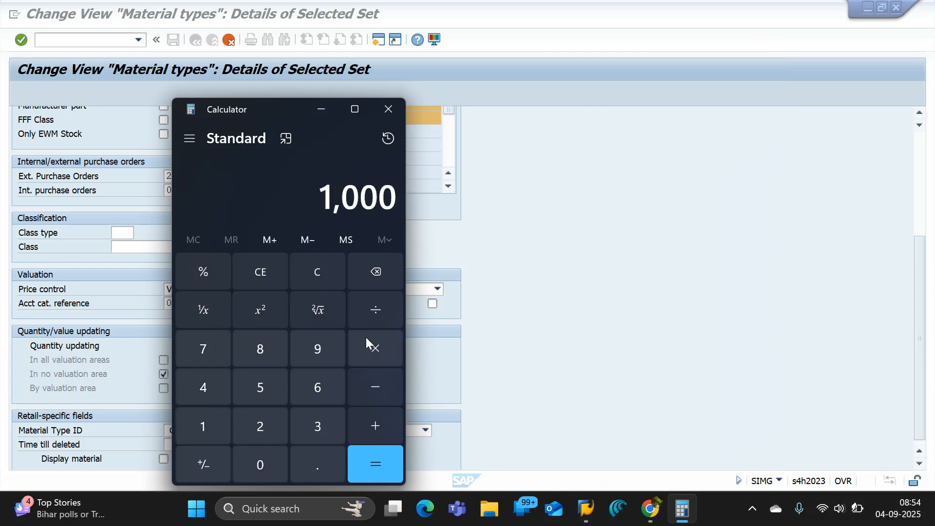
click(376, 425)
click(206, 420)
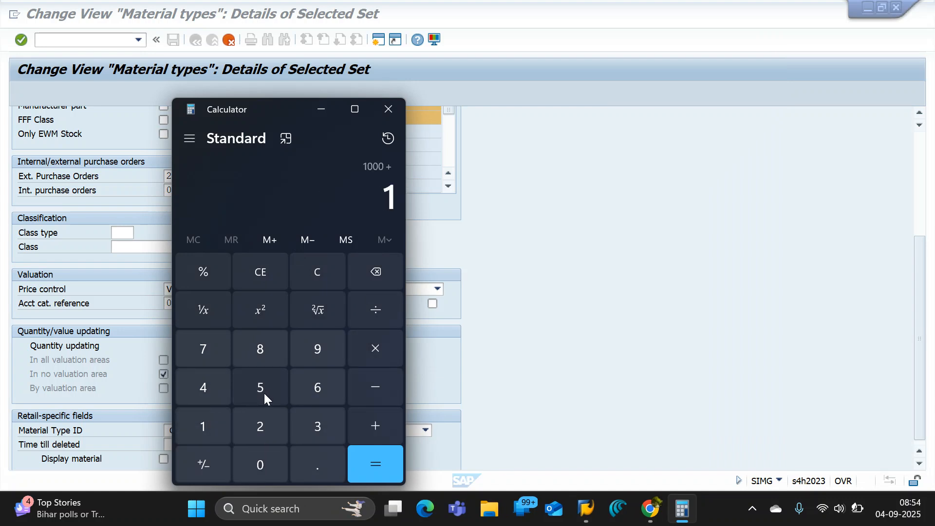
click(265, 394)
click(269, 457)
click(270, 457)
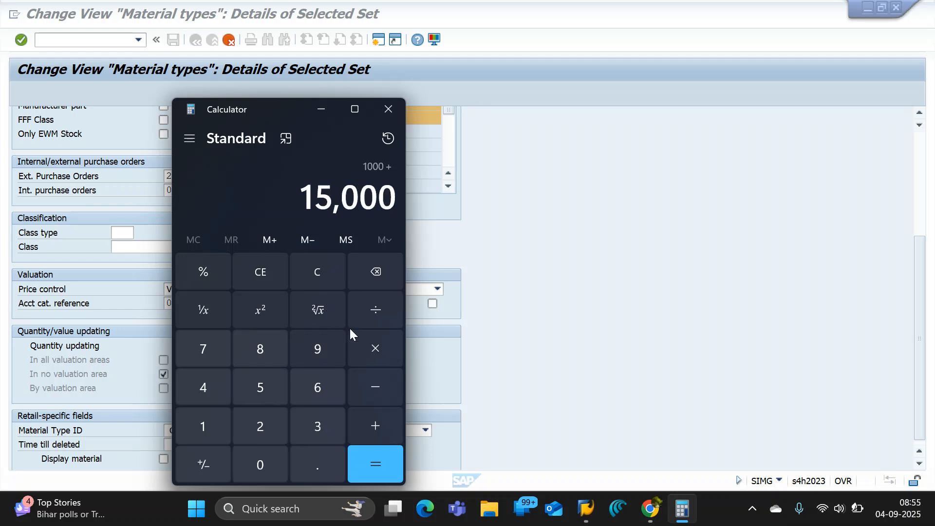
click(380, 268)
click(375, 461)
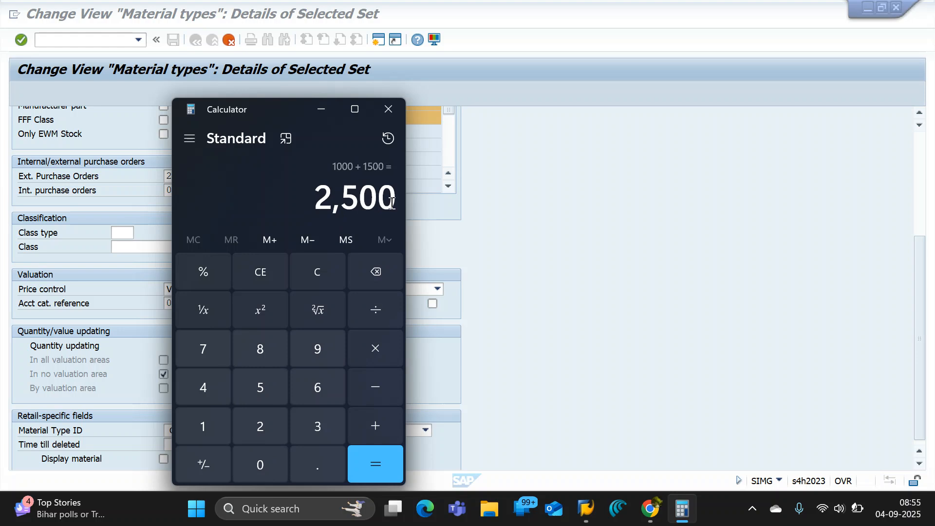
Divide the sum by 20, highlight the result and move the Calculator clear of the OROH valuation settings.
click(383, 305)
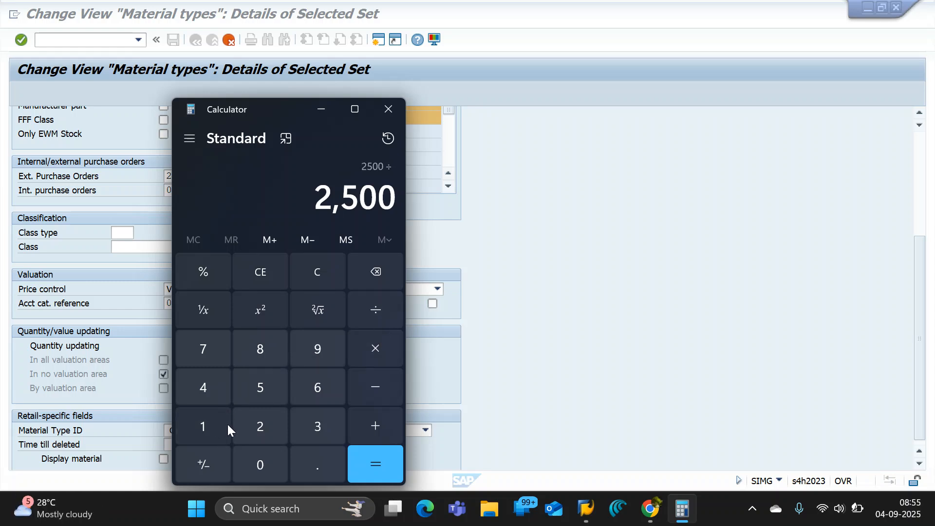
click(253, 426)
click(262, 466)
click(372, 463)
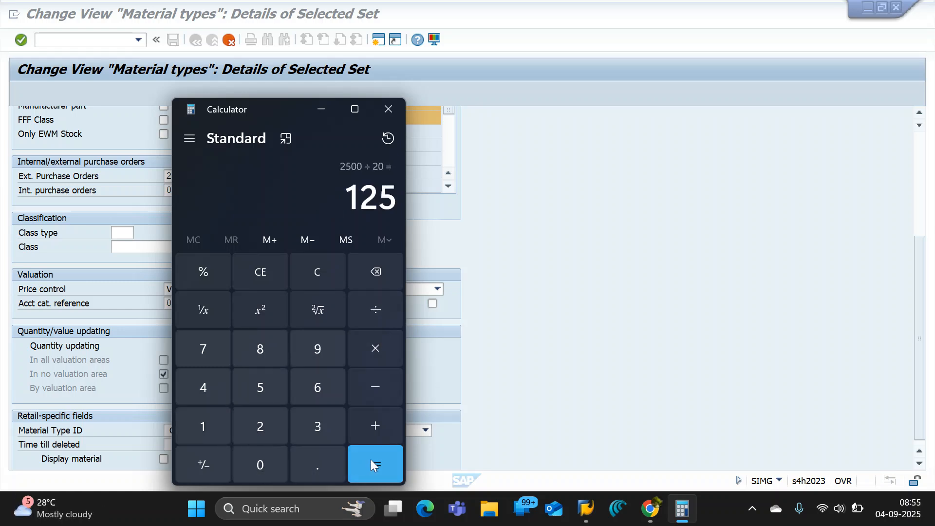
drag(346, 200, 400, 196)
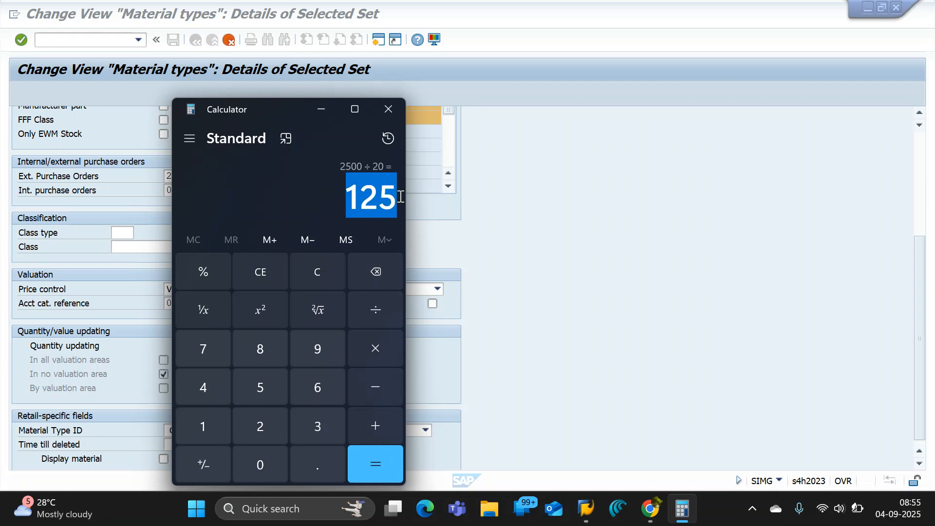
drag(271, 109, 587, 114)
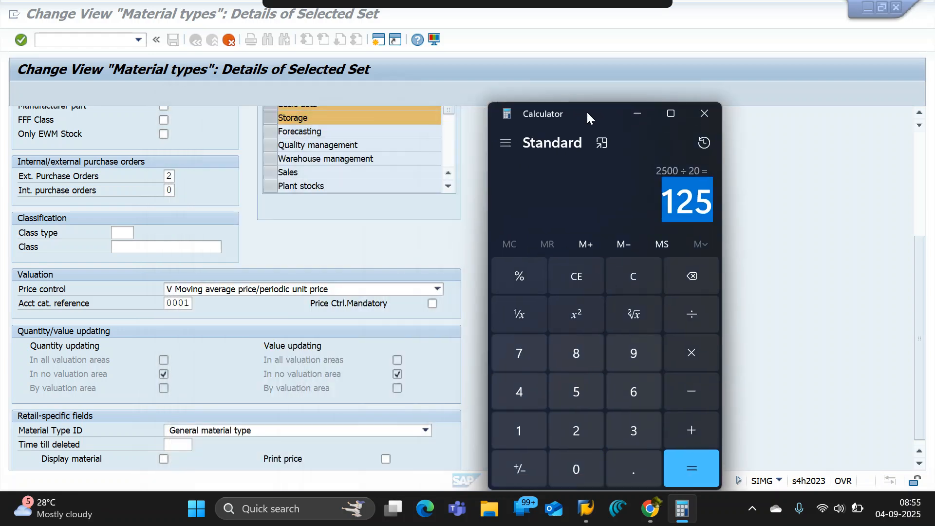
Switch to the displayed WATER BOTTLE 5LTR material and examine its price control options and periodic unit price in the Accounting 1 data.
mouse_move(594, 515)
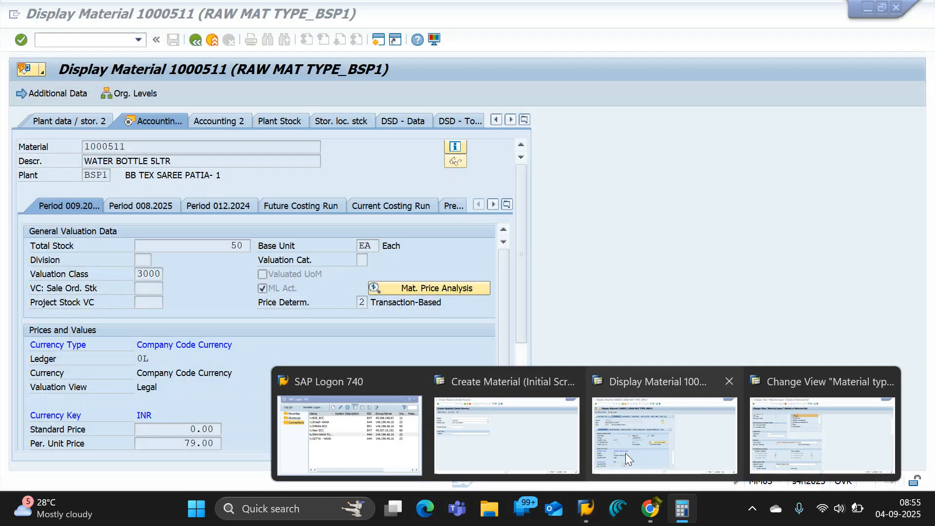
click(625, 453)
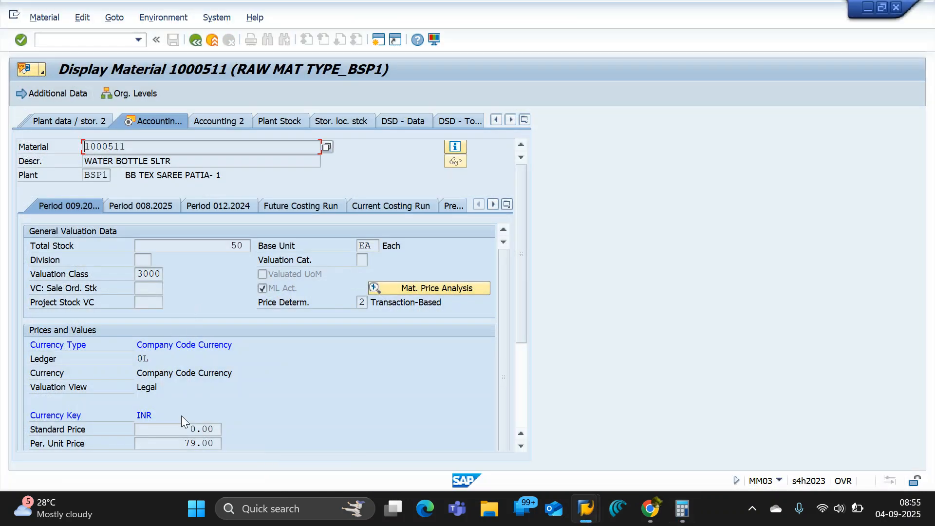
drag(514, 268, 515, 369)
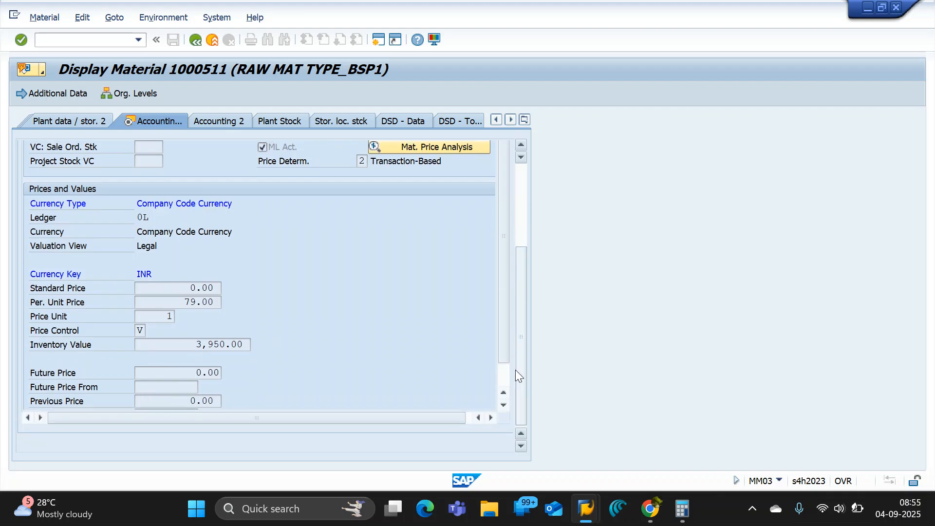
click(140, 334)
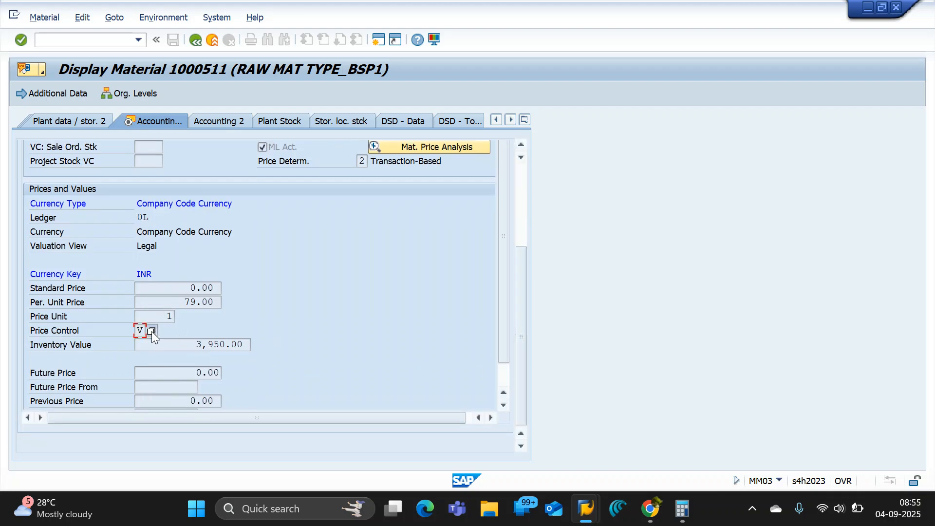
click(151, 331)
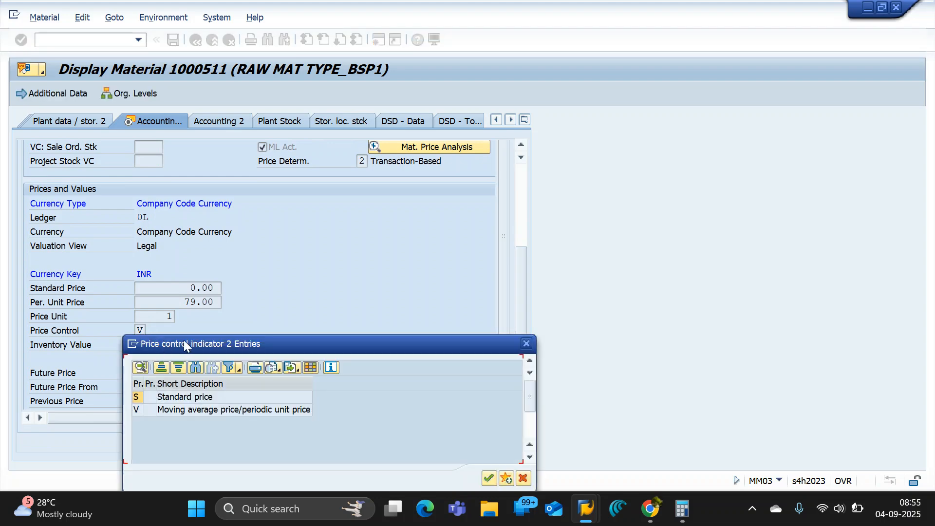
drag(187, 339, 391, 230)
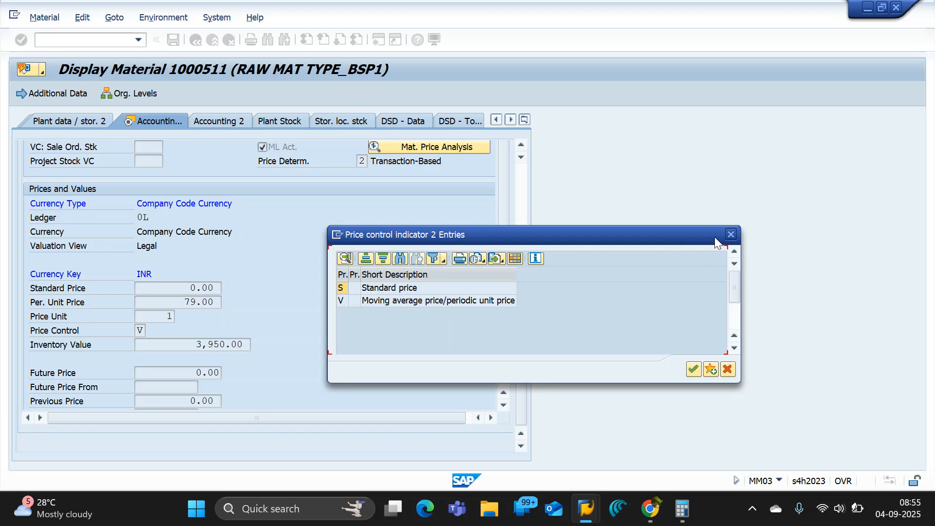
click(730, 234)
drag(159, 304, 246, 300)
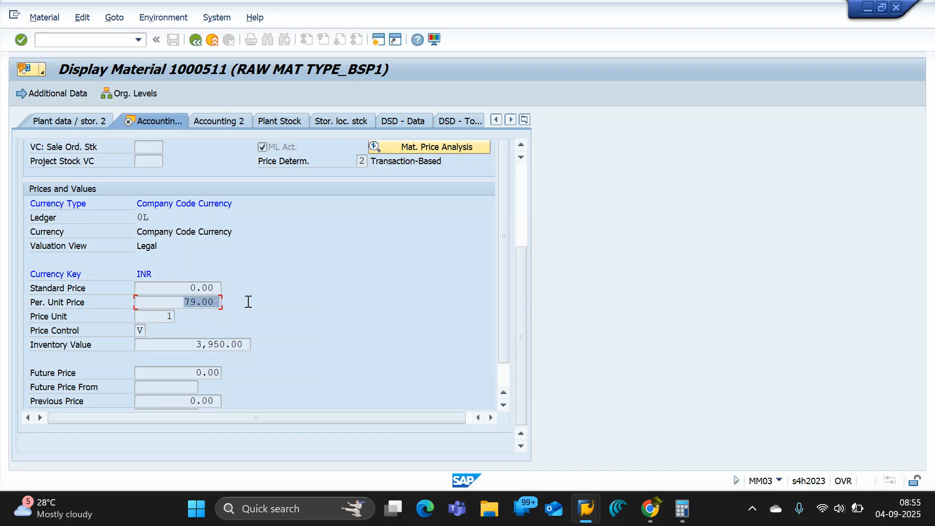
Highlight the periodic unit price in the Prices and Values data of material 1000511.
drag(170, 300, 262, 301)
drag(170, 303, 254, 304)
click(170, 303)
drag(163, 303, 244, 301)
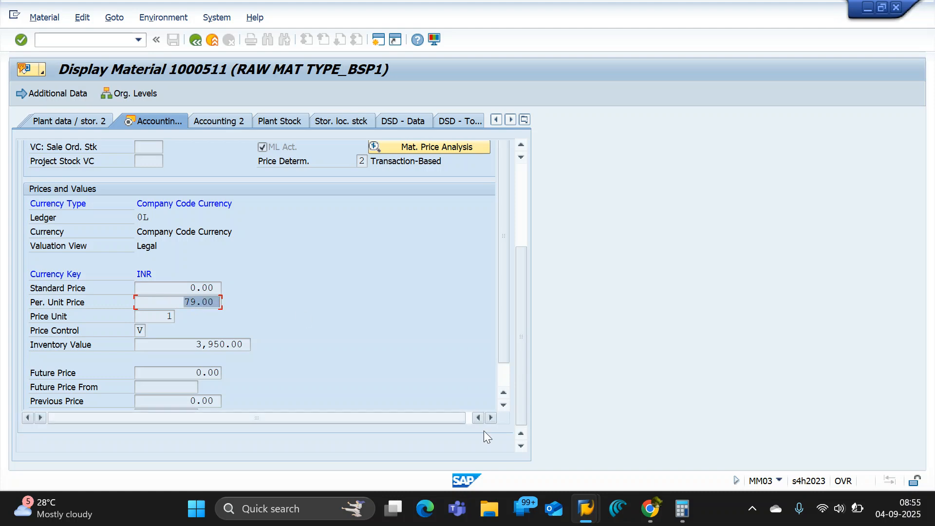
Switch to the OROH material type details and focus on the price control setting under Valuation.
mouse_move(679, 514)
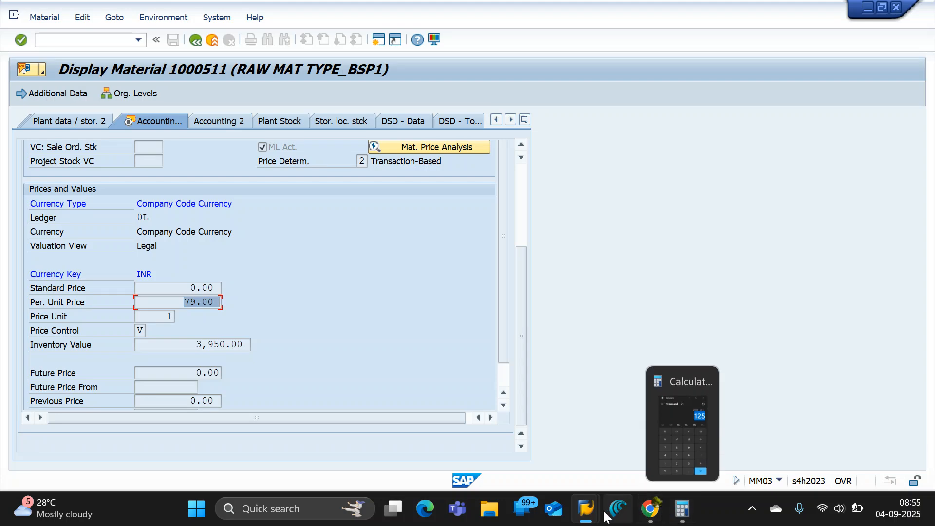
mouse_move(585, 510)
mouse_move(536, 445)
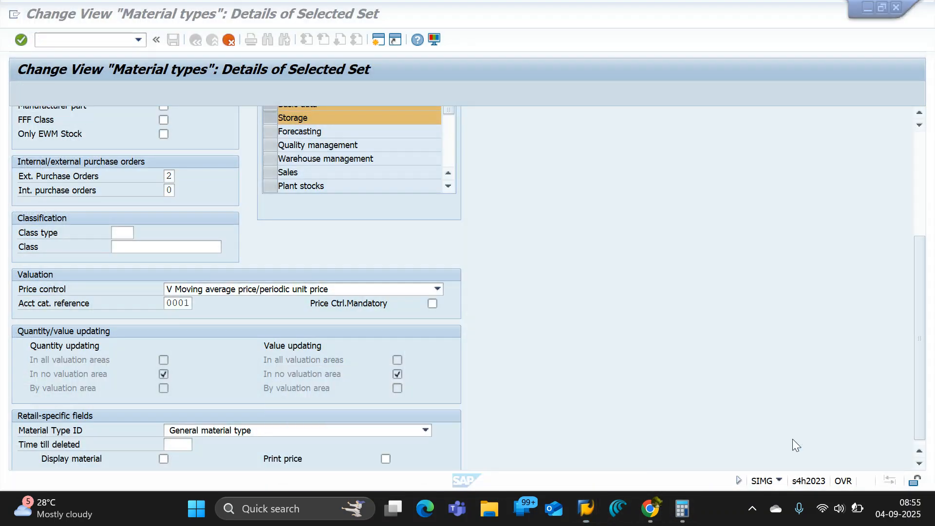
click(793, 440)
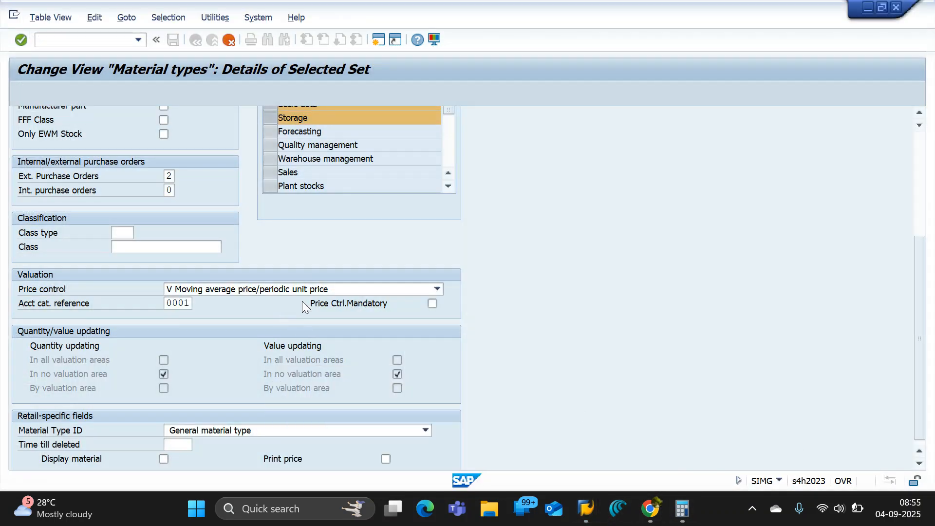
click(289, 291)
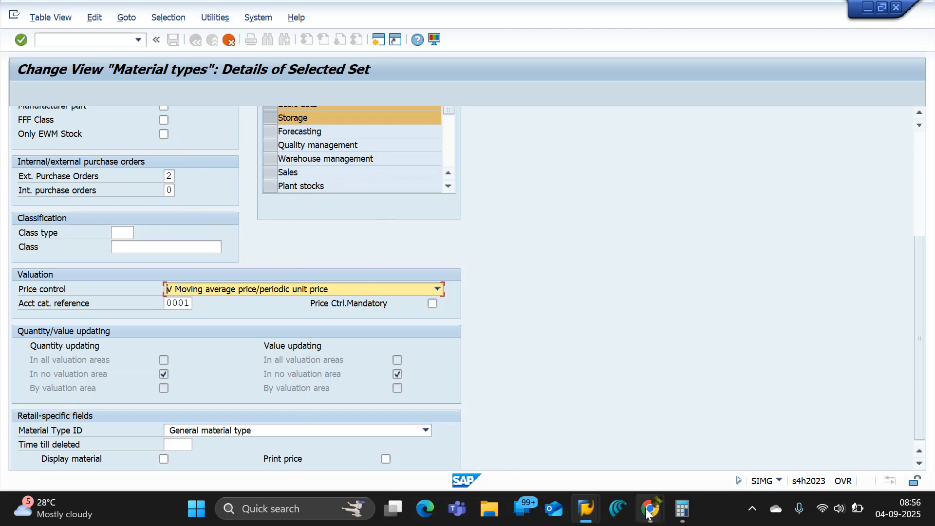
Go back to displayed material 1000511, view the possible price control values and highlight its Price Control entry.
mouse_move(585, 509)
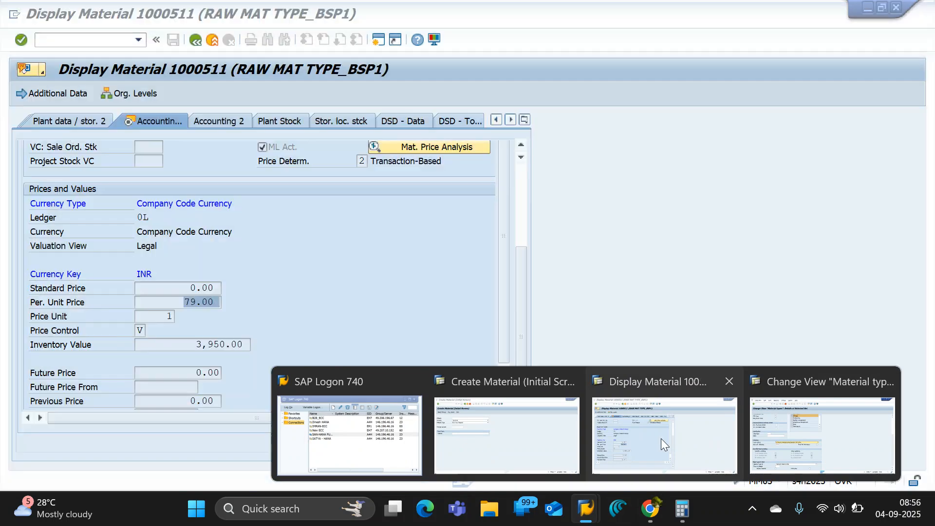
click(661, 438)
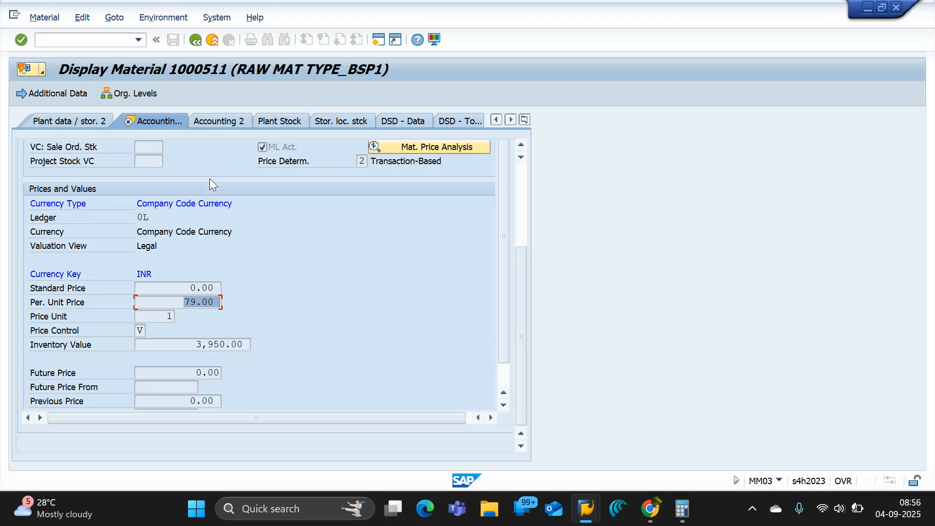
click(139, 331)
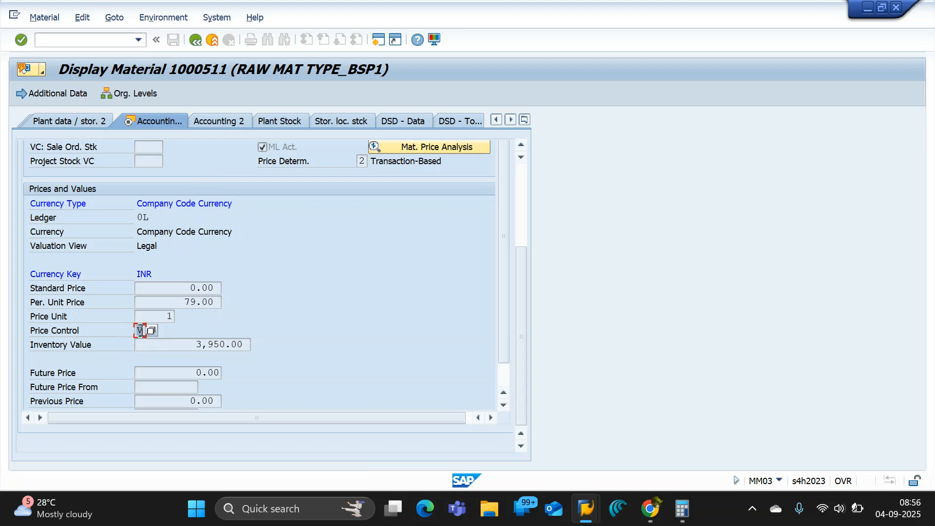
click(152, 329)
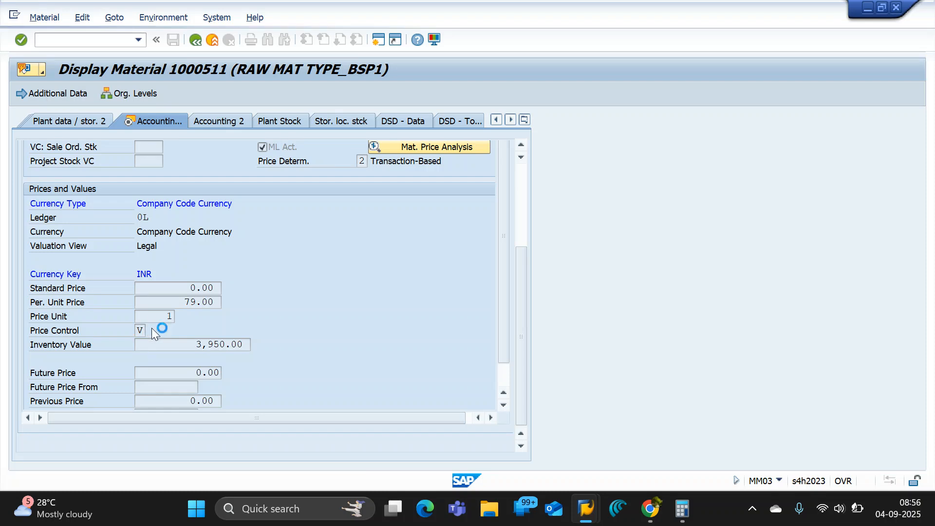
double_click(189, 398)
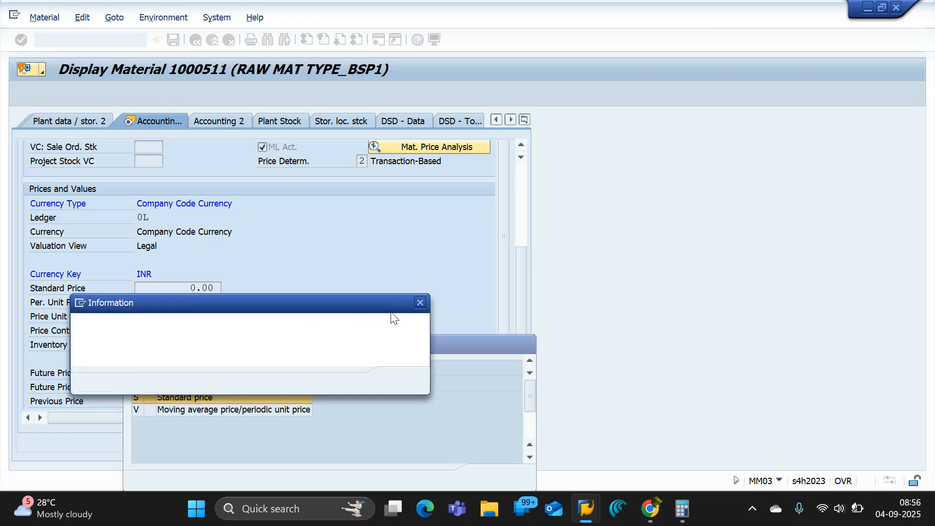
click(419, 303)
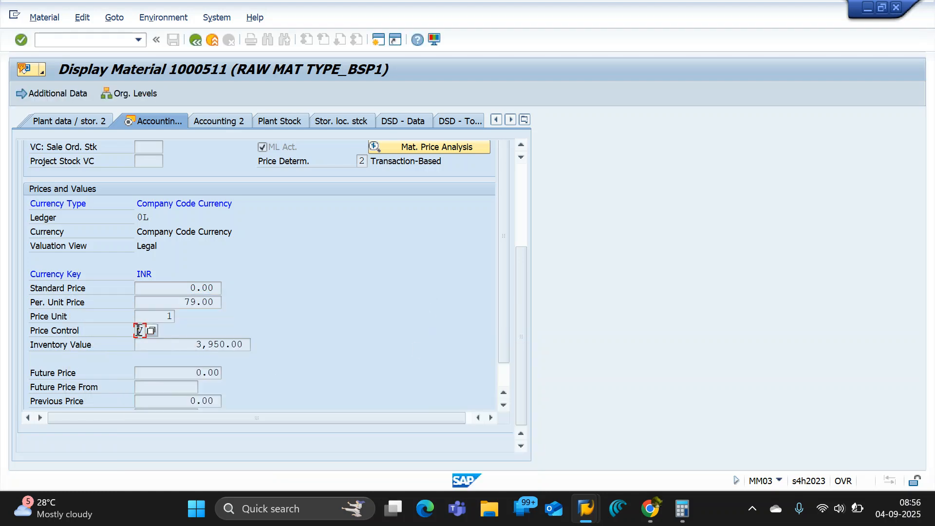
drag(137, 329, 160, 330)
Return to the OROH material type details and highlight the account category reference under Valuation.
mouse_move(587, 508)
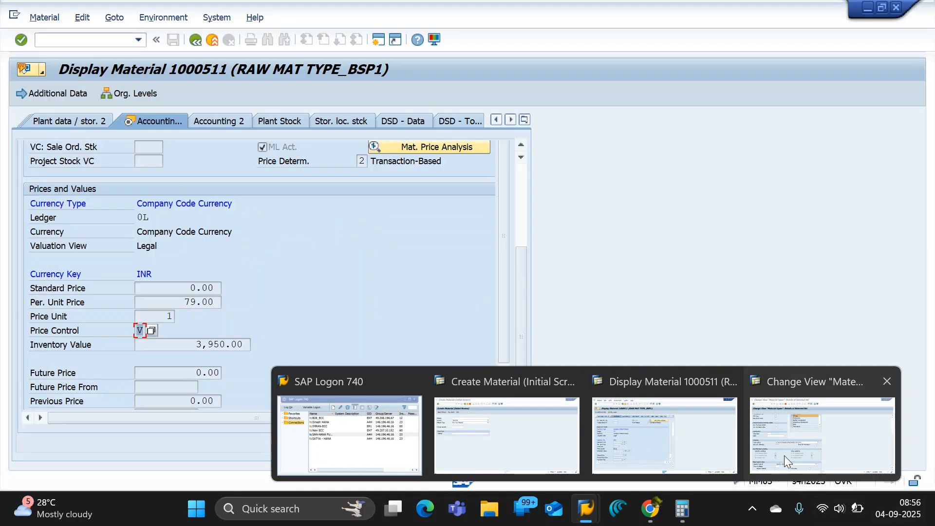
click(783, 454)
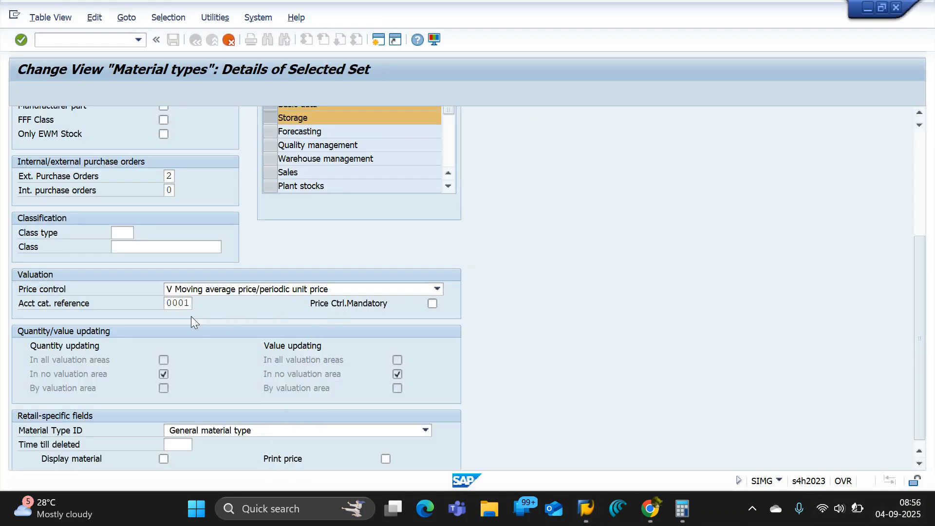
click(188, 289)
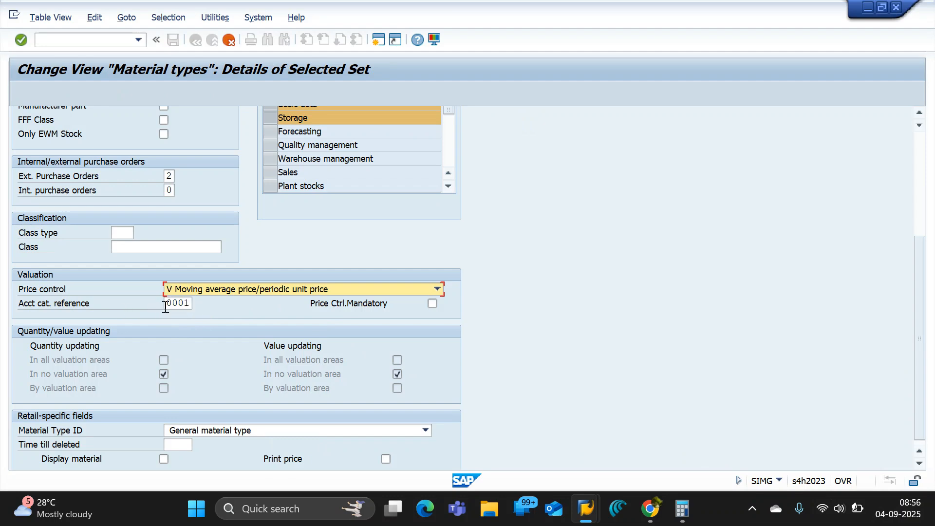
drag(165, 306, 191, 304)
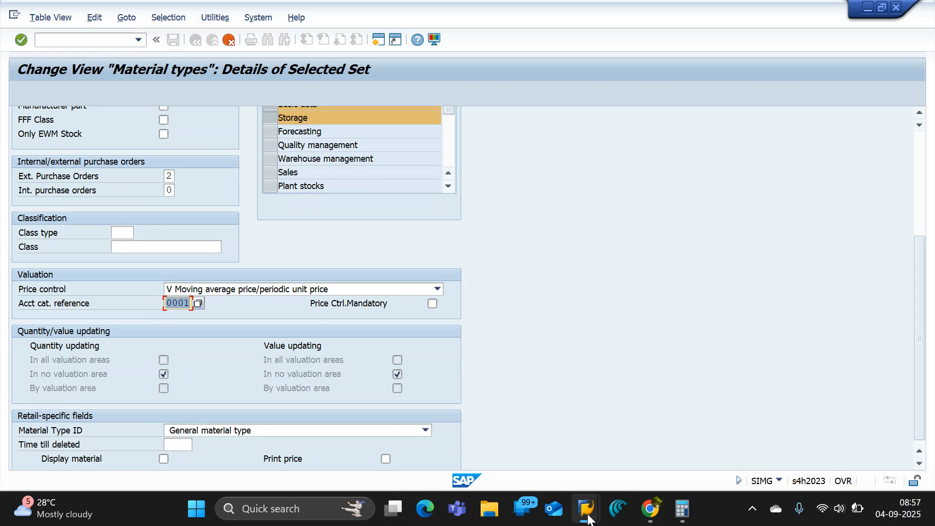
Switch to displayed material 1000511 and list the possible valuation classes, moving the list clear of the valuation data.
mouse_move(586, 508)
click(623, 451)
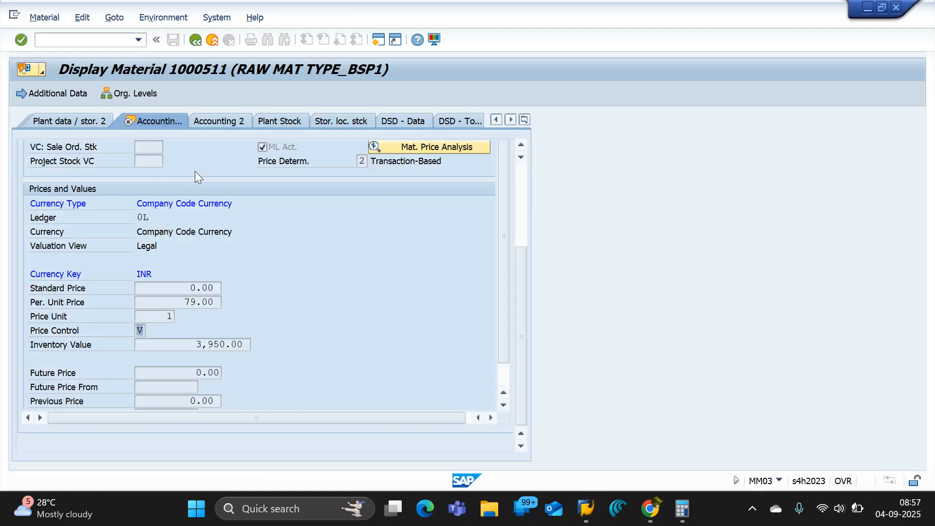
scroll(232, 256, up, 5)
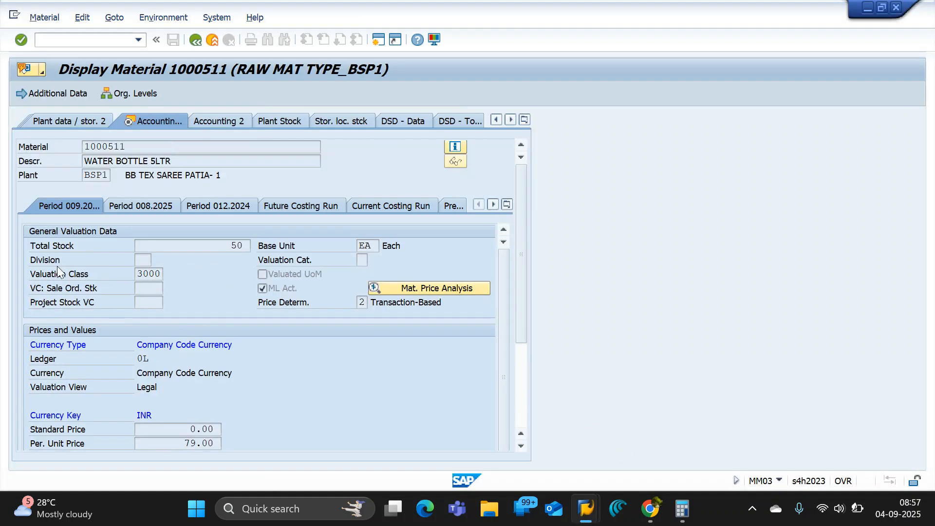
double_click(148, 273)
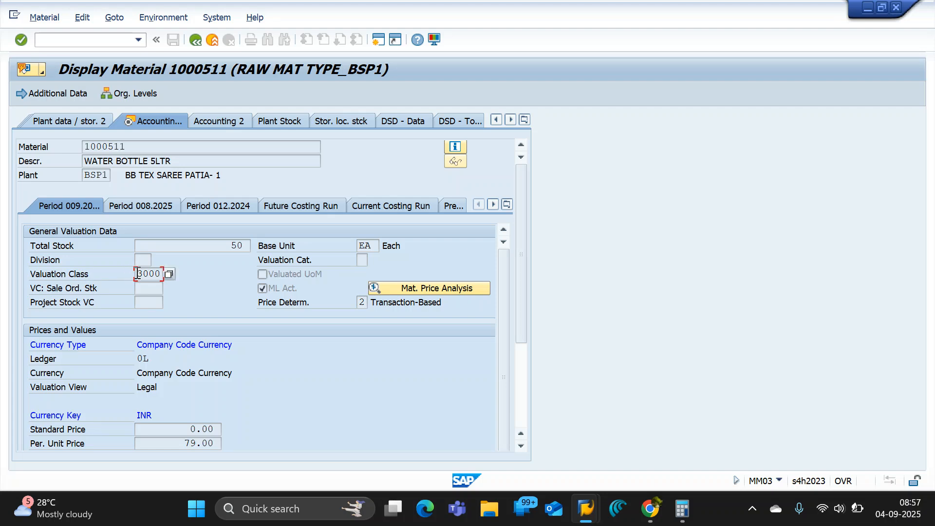
click(168, 274)
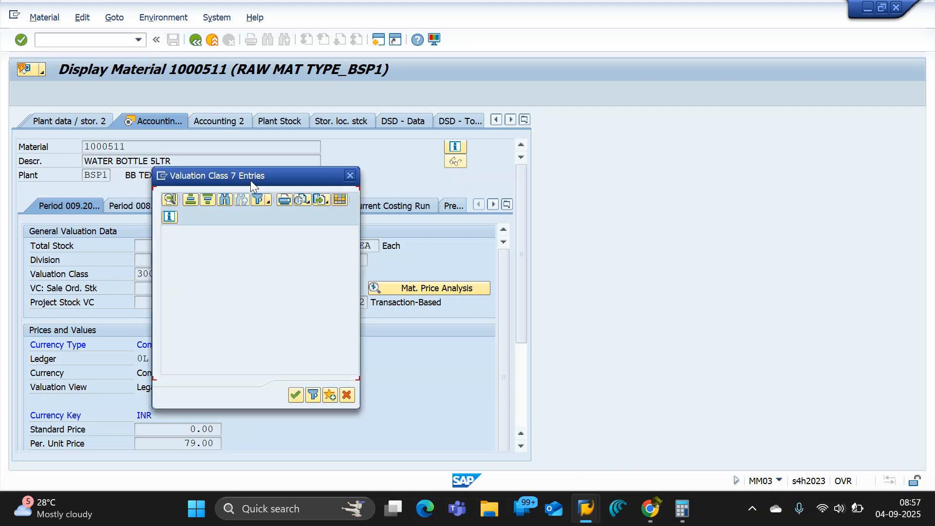
drag(250, 177, 393, 147)
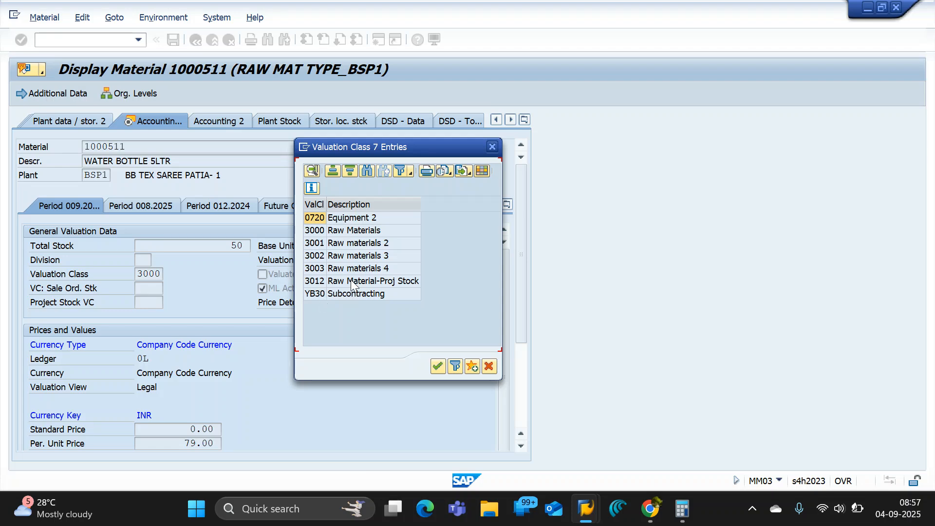
Return to the OROH material type details and review the settings from valuation up to general data.
key(alt+Tab)
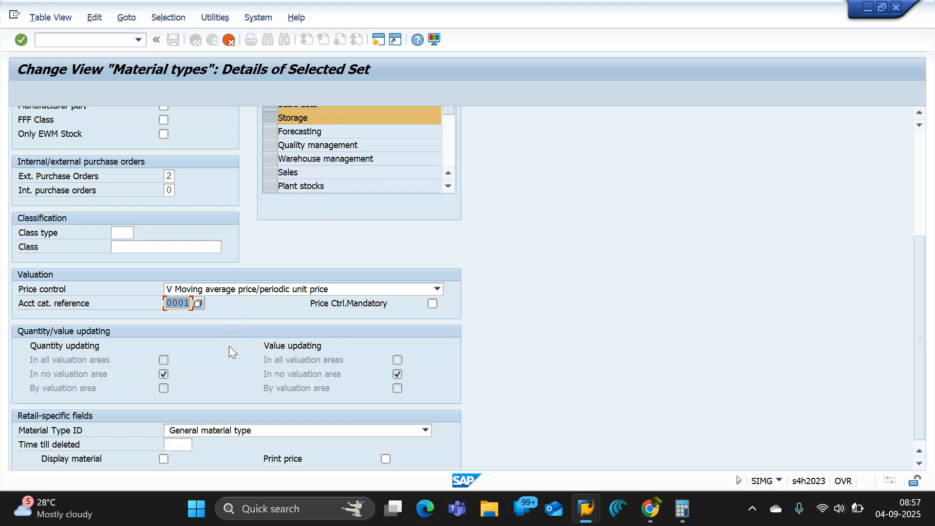
scroll(229, 348, down, 1)
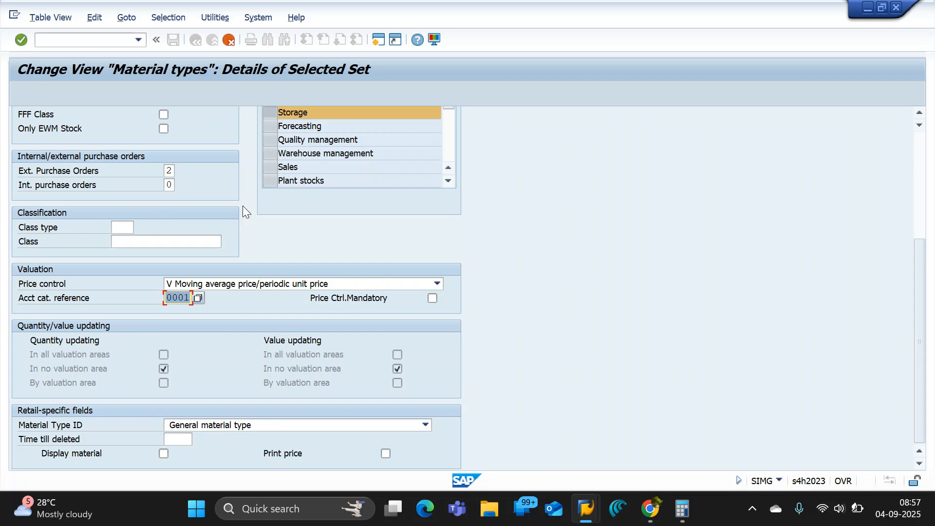
scroll(141, 291, up, 5)
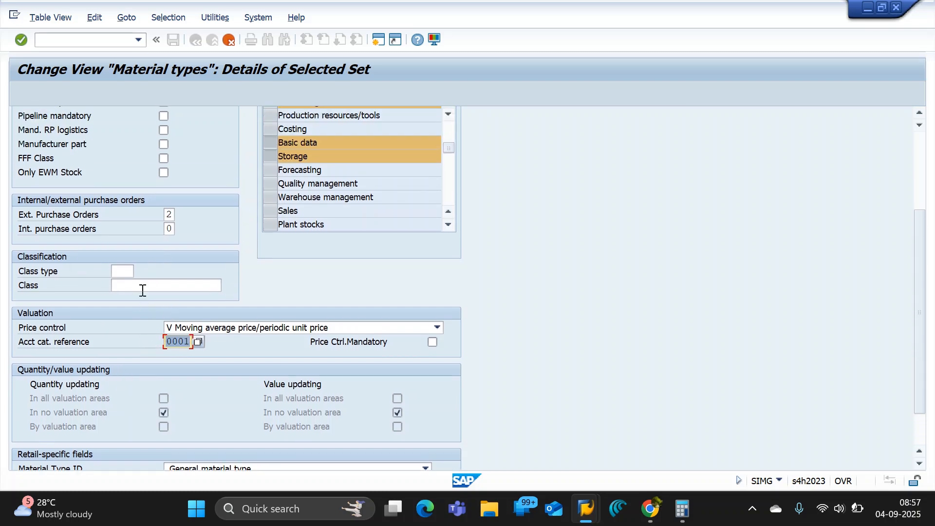
scroll(141, 290, up, 5)
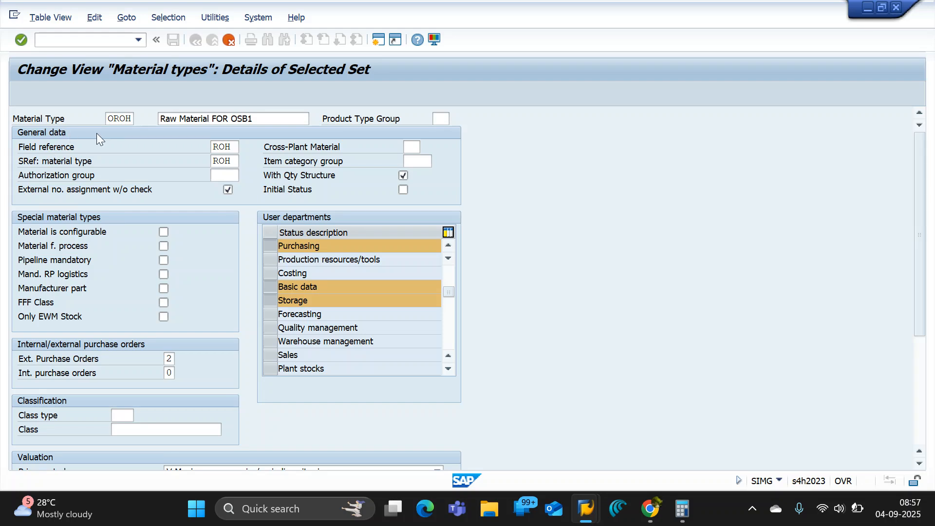
Open the field help for OROH's Material Type field and display its technical information.
click(107, 119)
drag(108, 119, 138, 120)
click(118, 120)
click(114, 117)
click(420, 41)
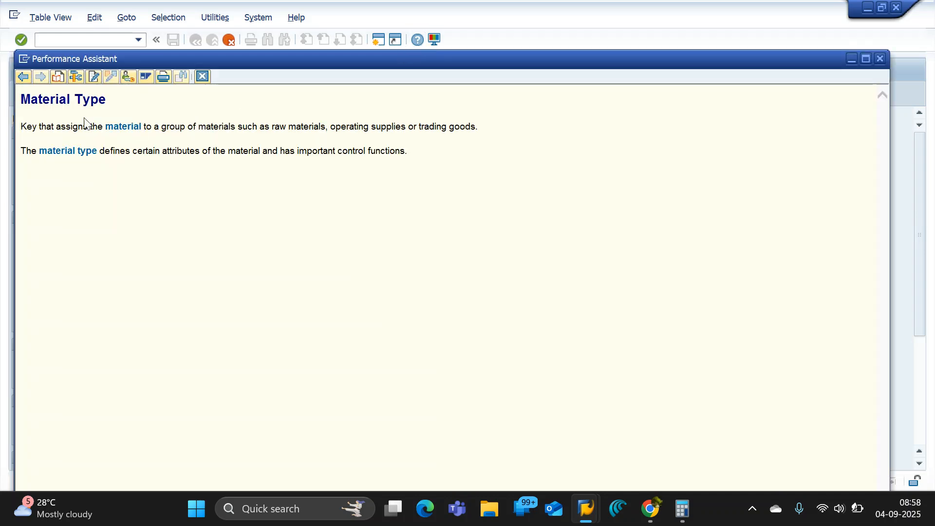
click(77, 76)
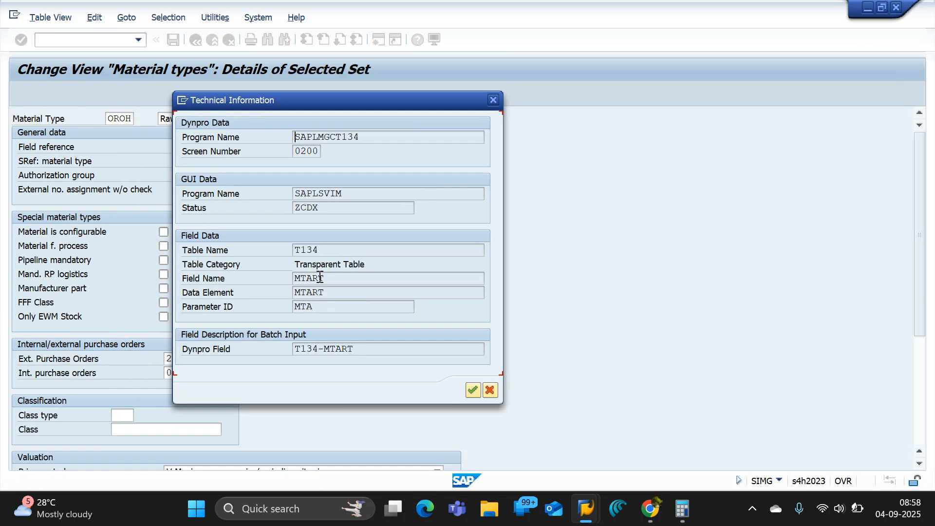
Highlight the field name MTART, copy the table name T134, and close the technical information and field help.
click(311, 278)
drag(341, 282, 265, 277)
click(335, 282)
drag(335, 282, 294, 280)
drag(328, 250, 286, 252)
key(ctrl+c)
drag(366, 108, 333, 239)
click(460, 231)
key(F1)
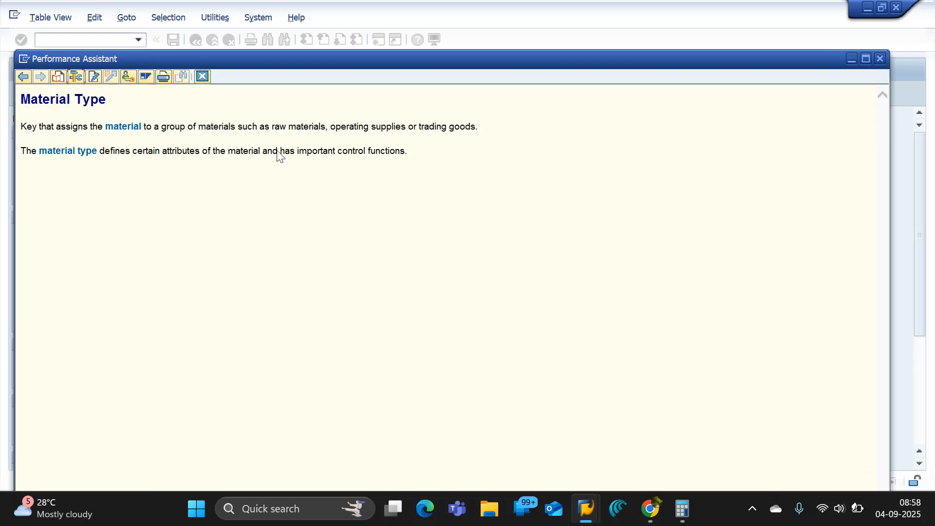
click(880, 60)
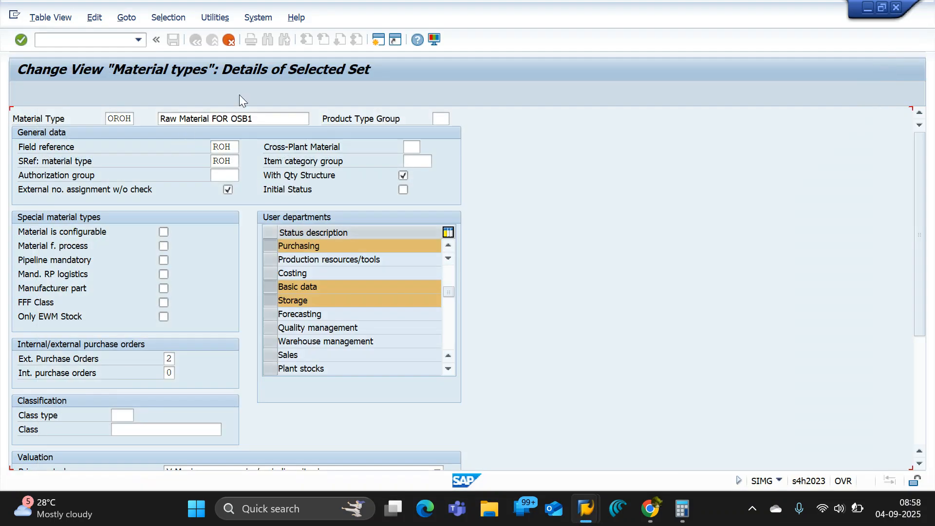
Start transaction SE16 in a new session and open the selection screen for table T134.
click(380, 42)
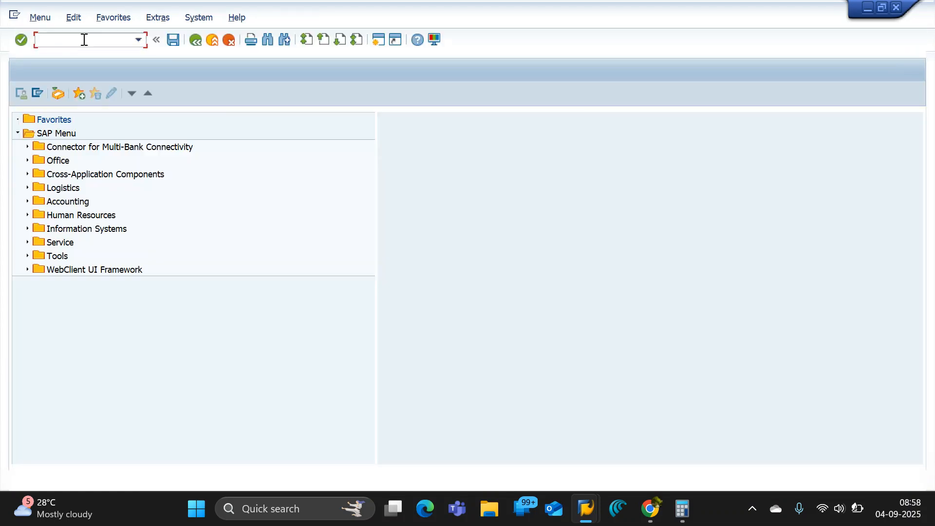
text(SE16)
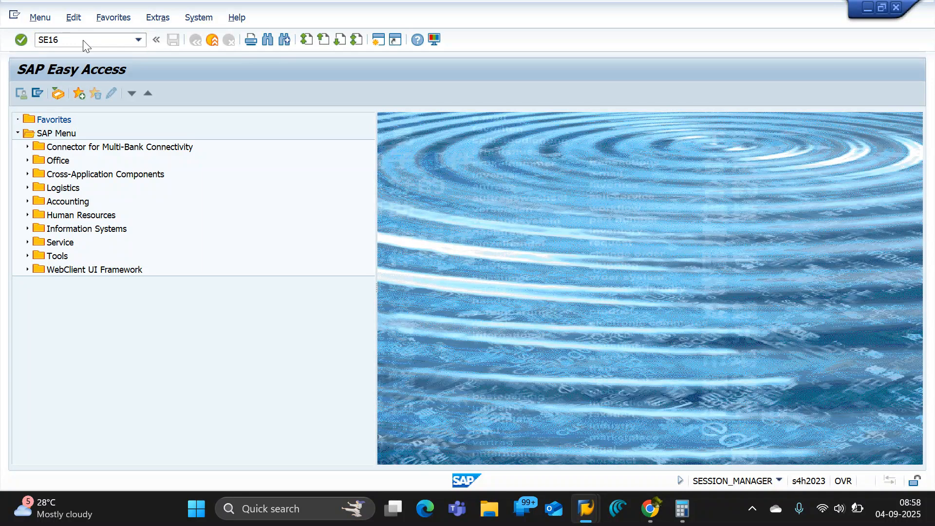
key(Return)
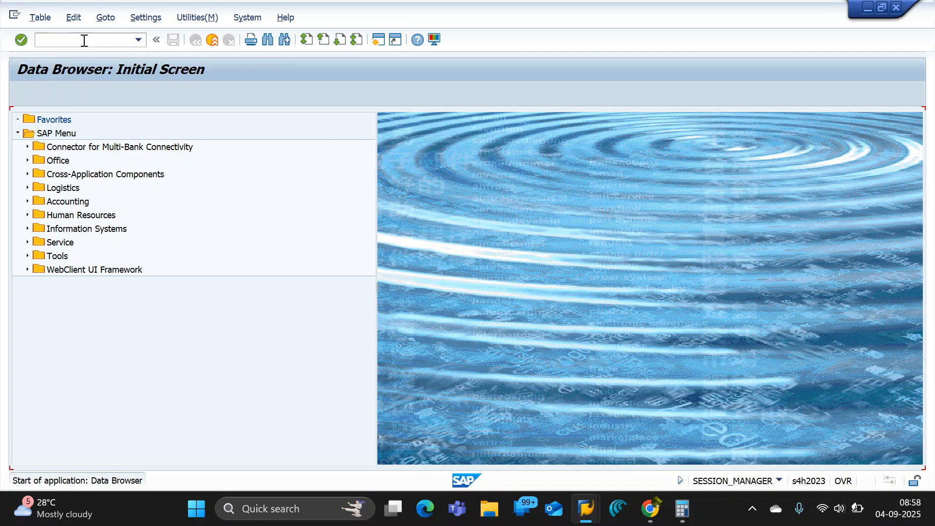
text(T134)
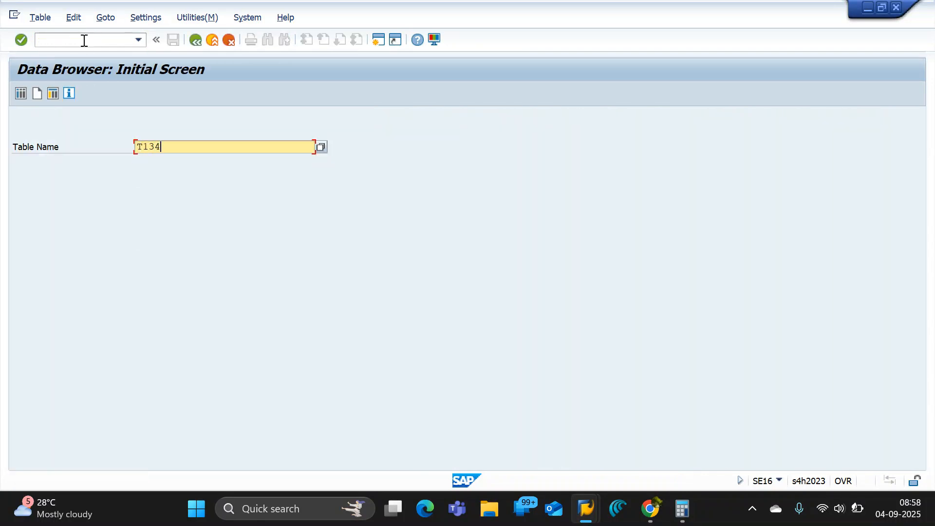
key(Return)
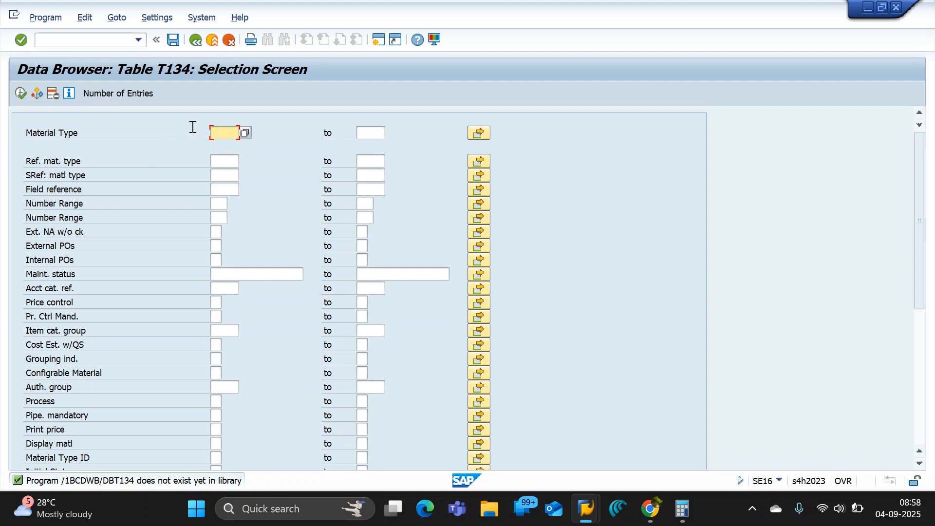
Display the T134 table entry for material type ROH and examine its reference material type.
text(ROH)
click(28, 92)
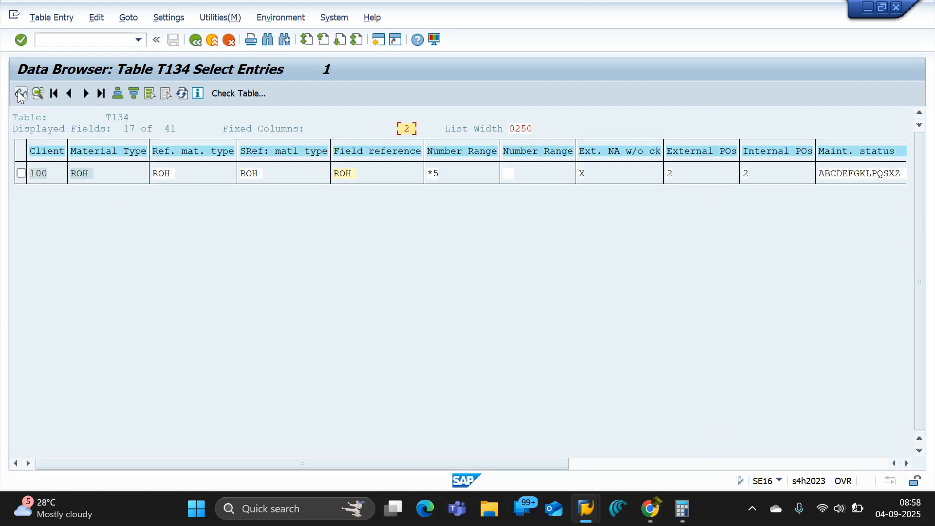
click(178, 174)
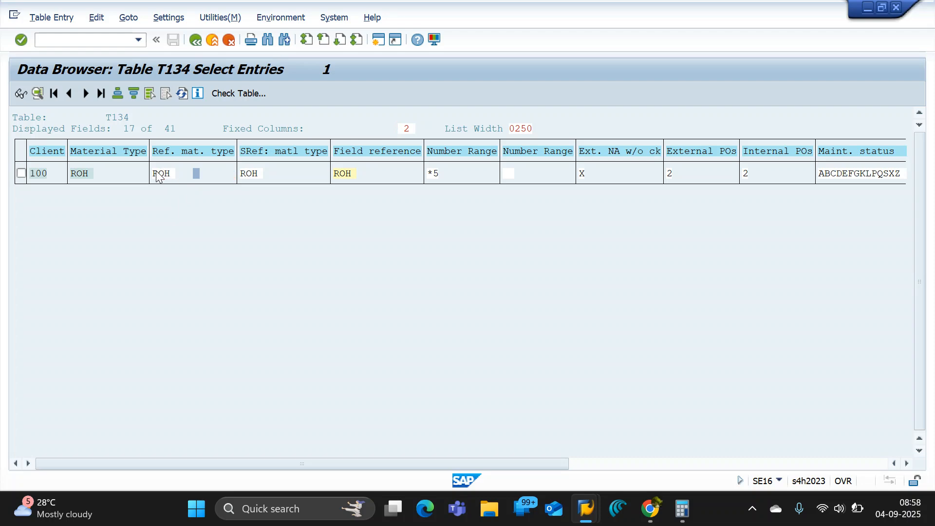
Switch back to the OROH material type details and highlight the material type code and its description.
key(alt+Tab)
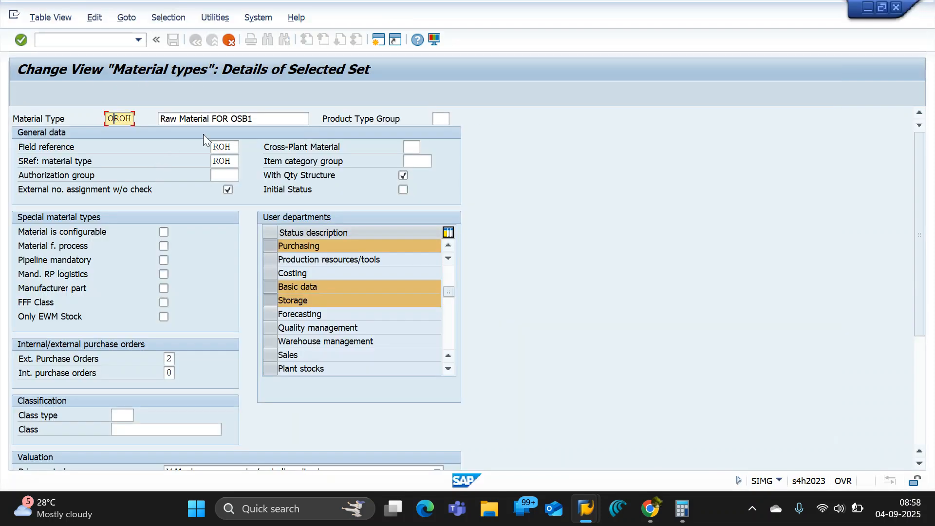
click(278, 120)
click(126, 119)
drag(108, 118, 142, 114)
drag(269, 119, 126, 119)
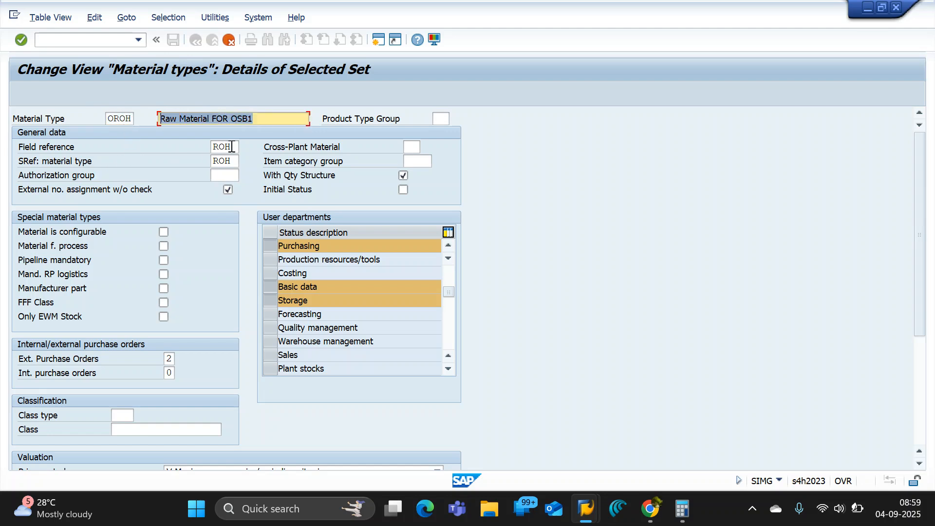
Highlight OROH's field reference and screen reference values, and focus on the external number assignment without check option.
drag(231, 147, 193, 147)
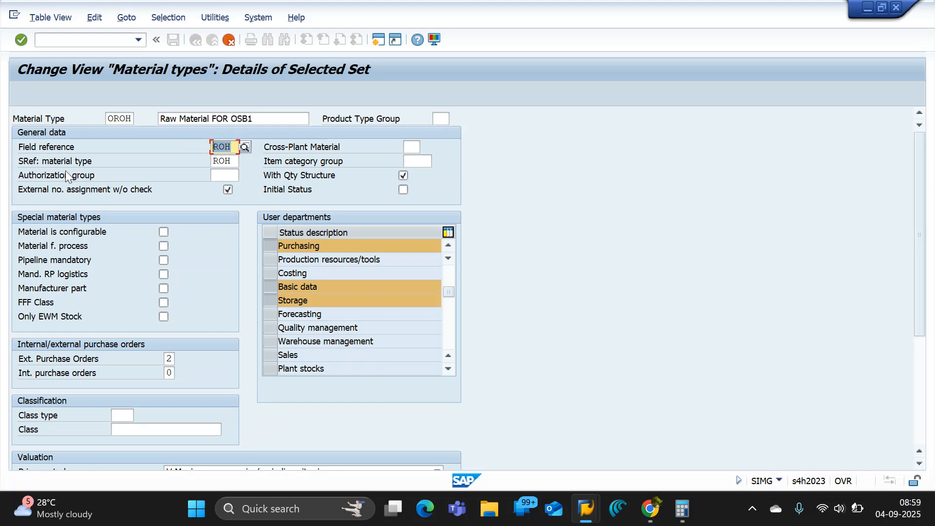
drag(235, 162, 182, 174)
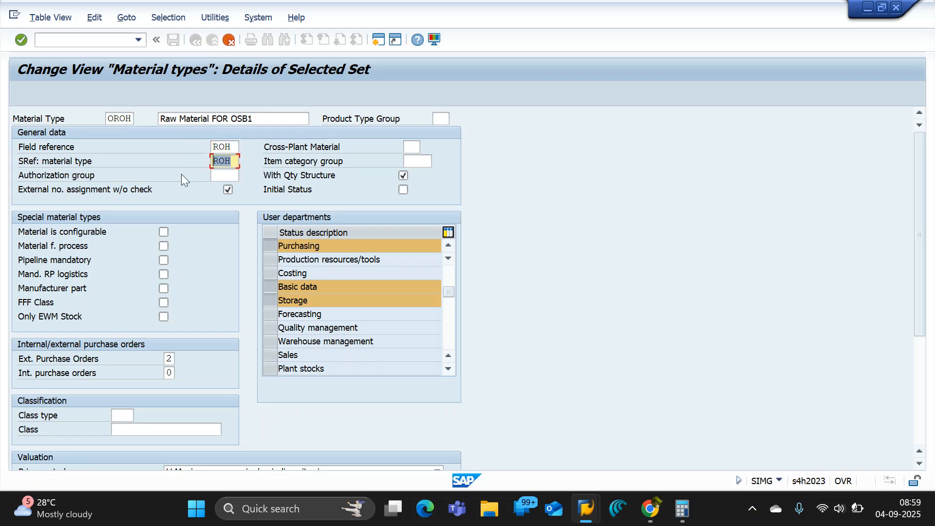
click(158, 194)
click(228, 190)
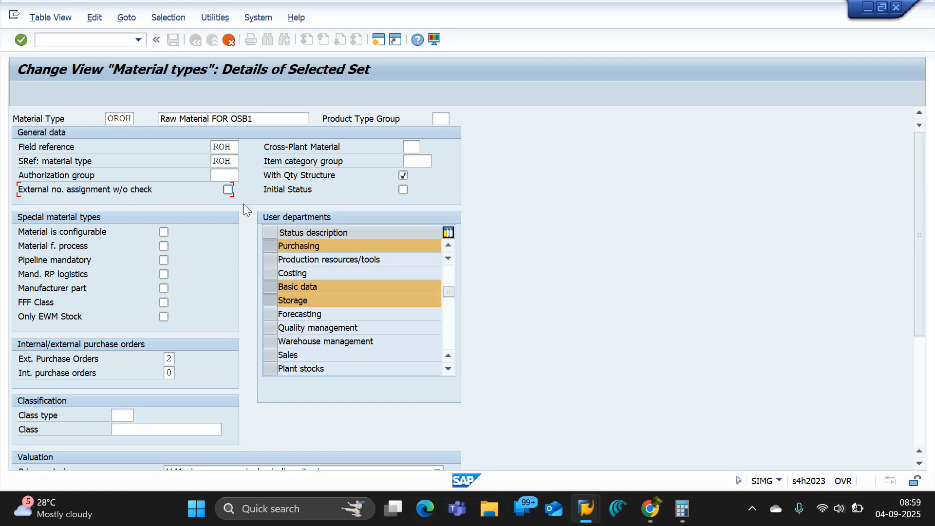
Review OROH's special material types, user departments, purchase order, classification, valuation and quantity/value updating settings.
scroll(149, 209, down, 1)
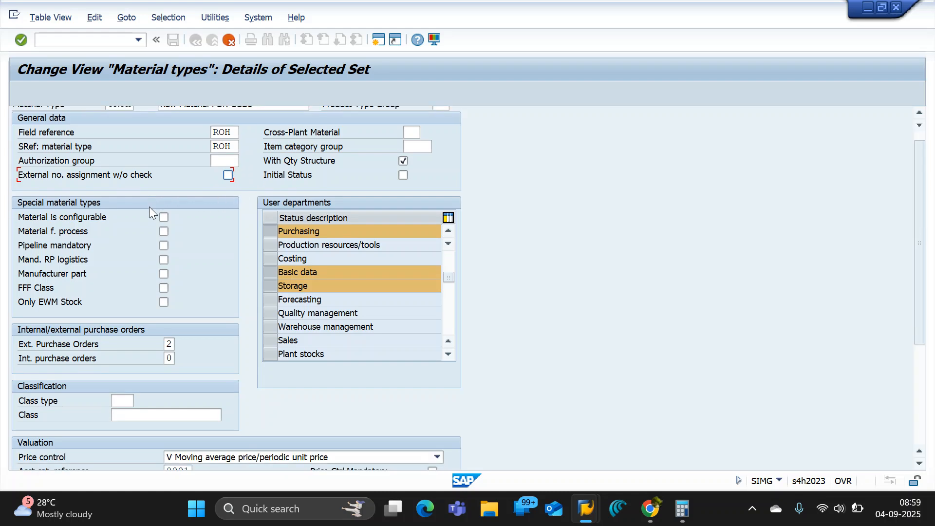
scroll(185, 196, down, 1)
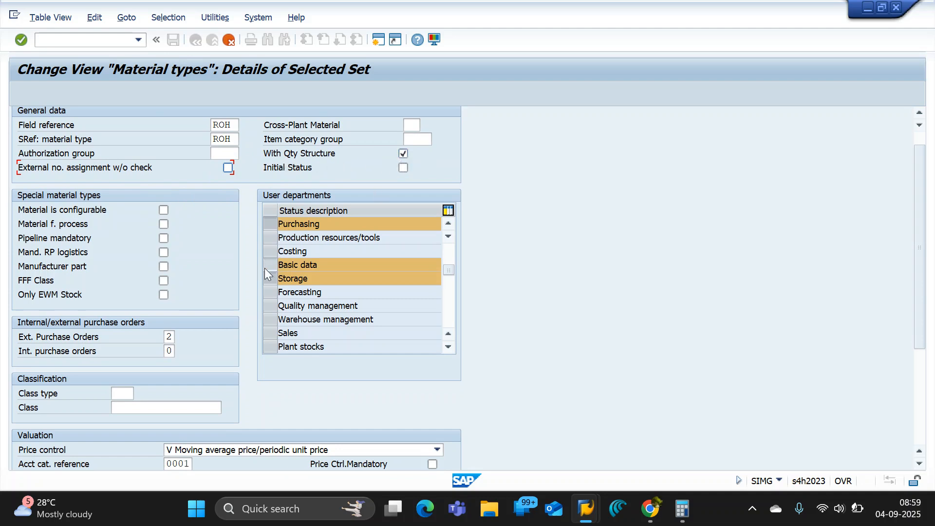
scroll(193, 257, down, 1)
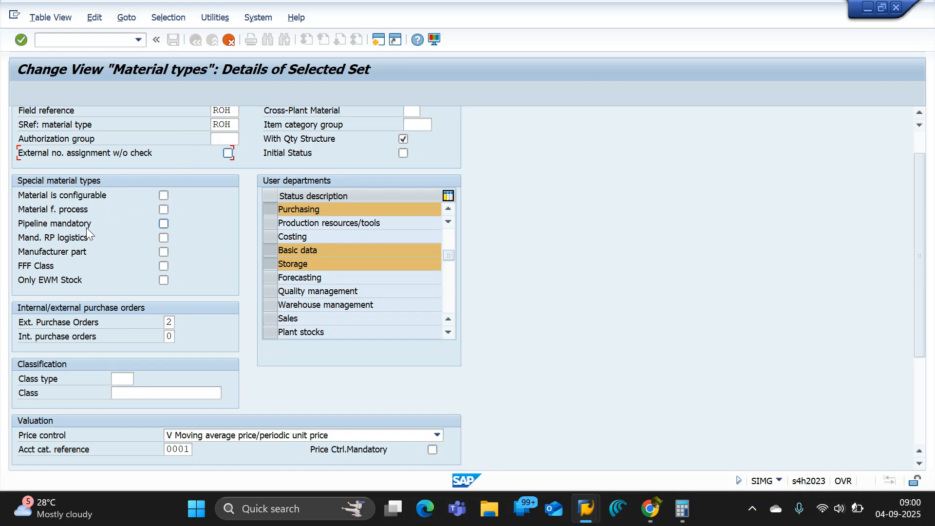
scroll(206, 272, down, 1)
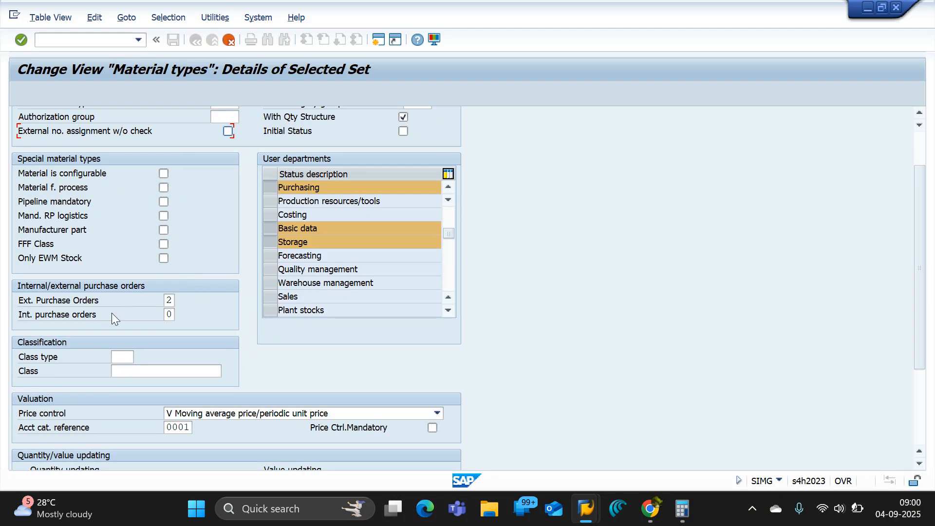
scroll(221, 292, down, 3)
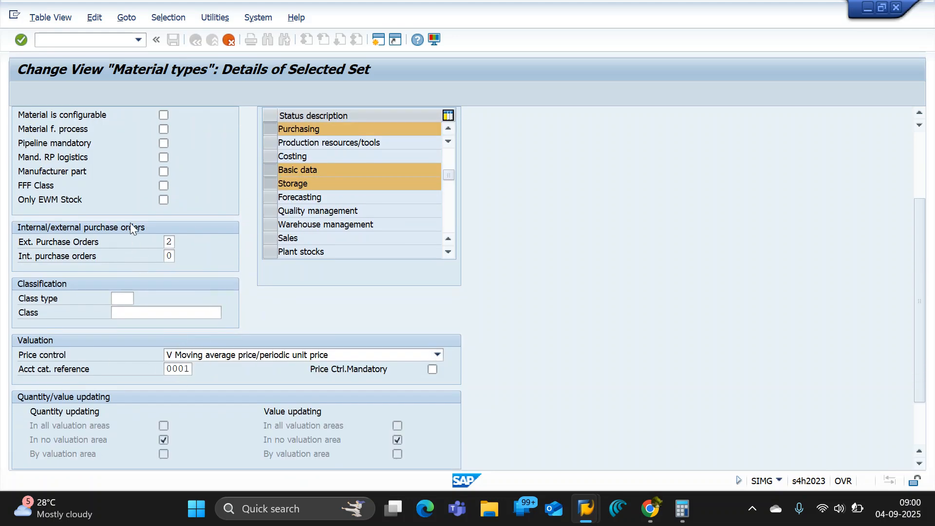
scroll(132, 226, up, 1)
scroll(132, 221, up, 4)
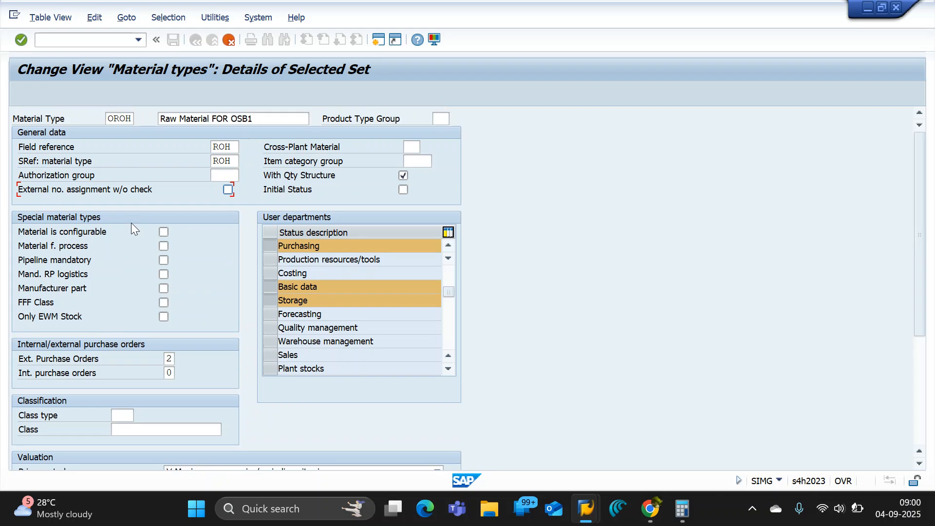
Confirm the copy of material type OROH together with its dependent quantity/value updating entries.
key(Return)
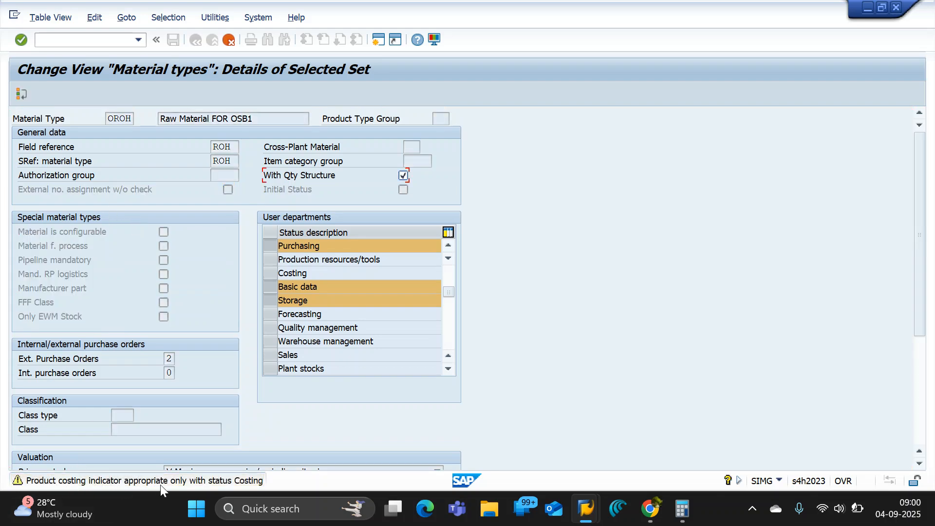
key(Return)
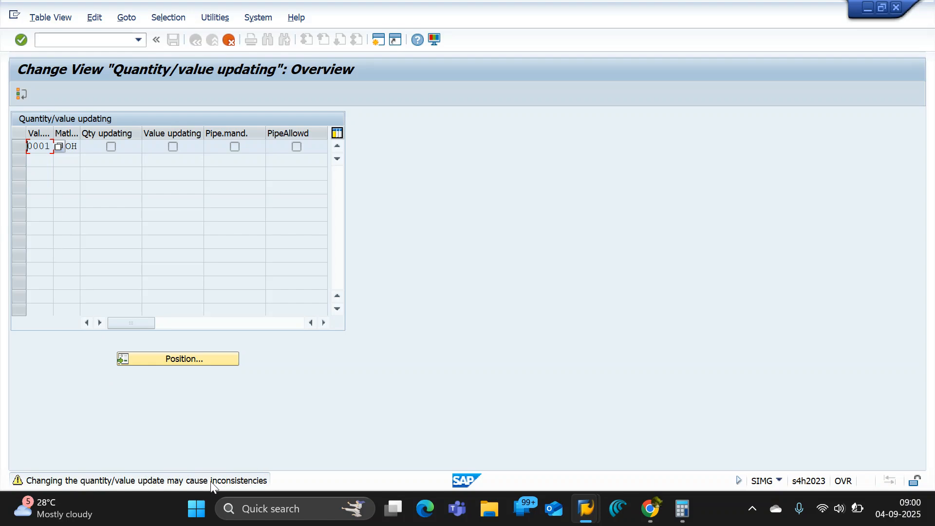
key(Return)
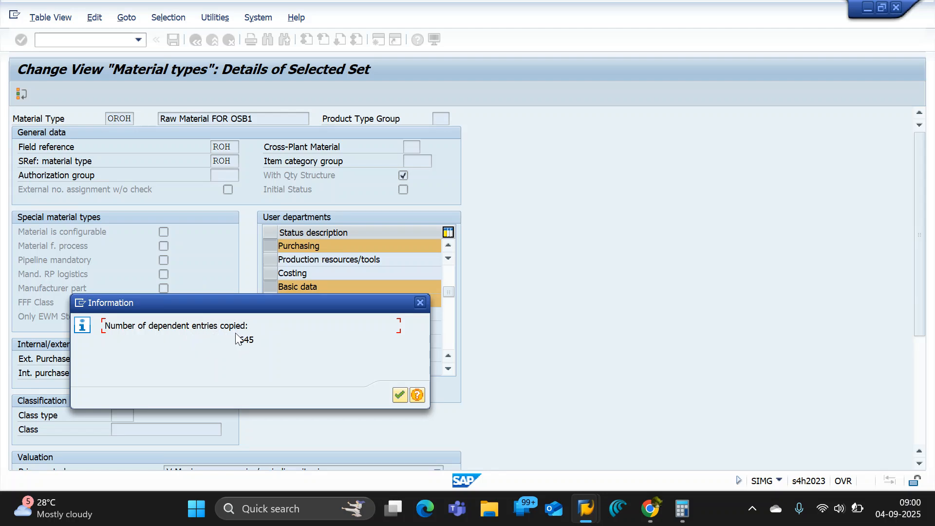
drag(238, 339, 260, 341)
click(401, 395)
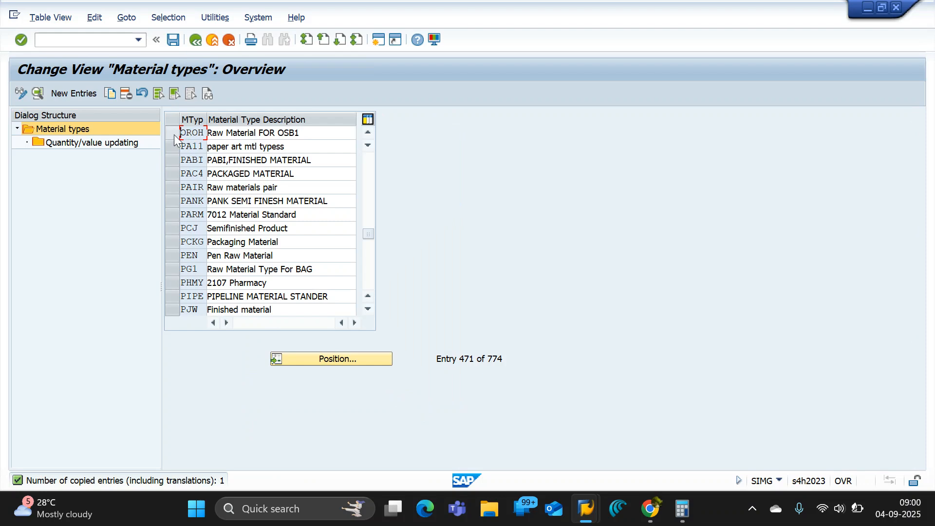
Save the new material type in the customizing request described as OSB1 ENTERPRISE STRUCTURE.
click(172, 40)
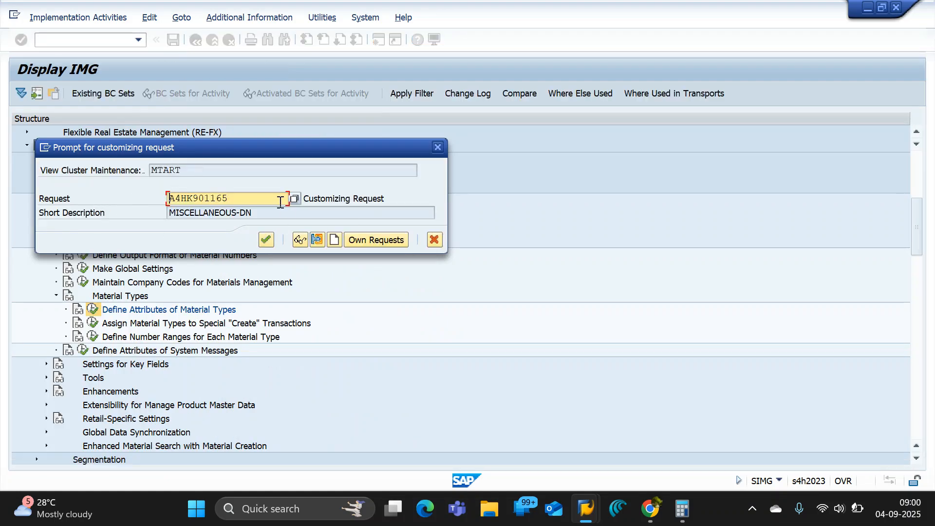
click(297, 198)
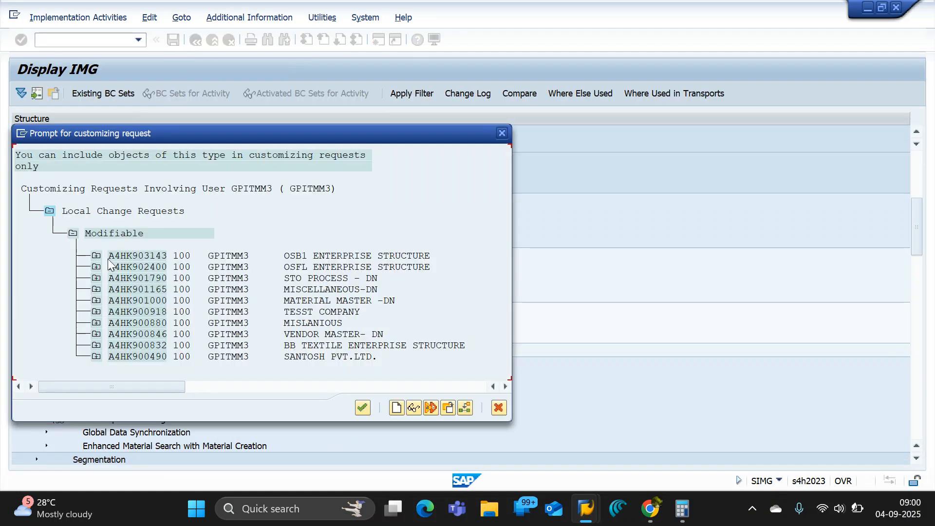
double_click(301, 258)
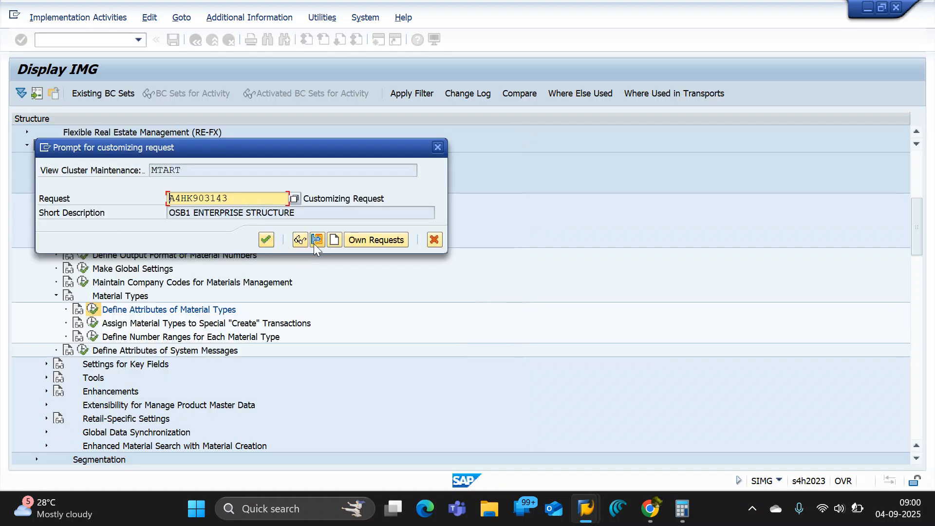
click(265, 240)
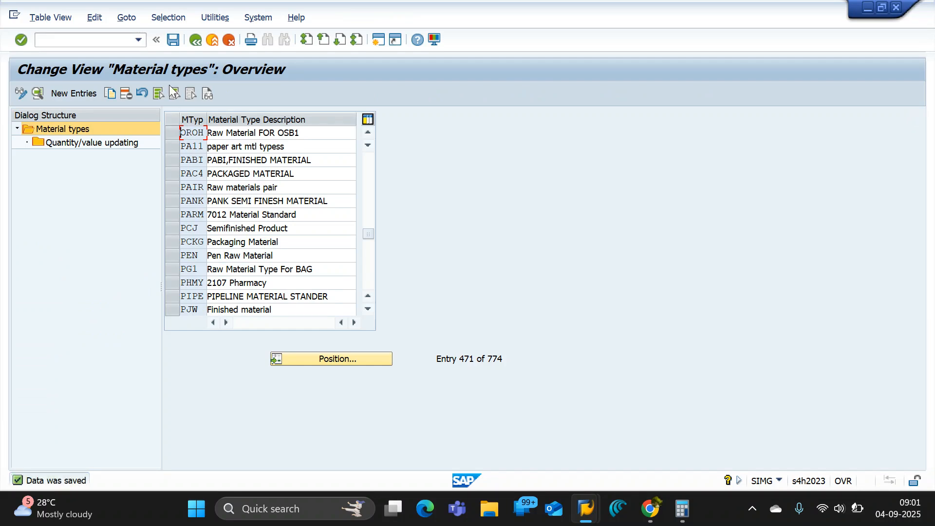
Open the quantity/value updating entries of material type OROH and widen the valuation area column.
drag(308, 136, 169, 138)
click(170, 133)
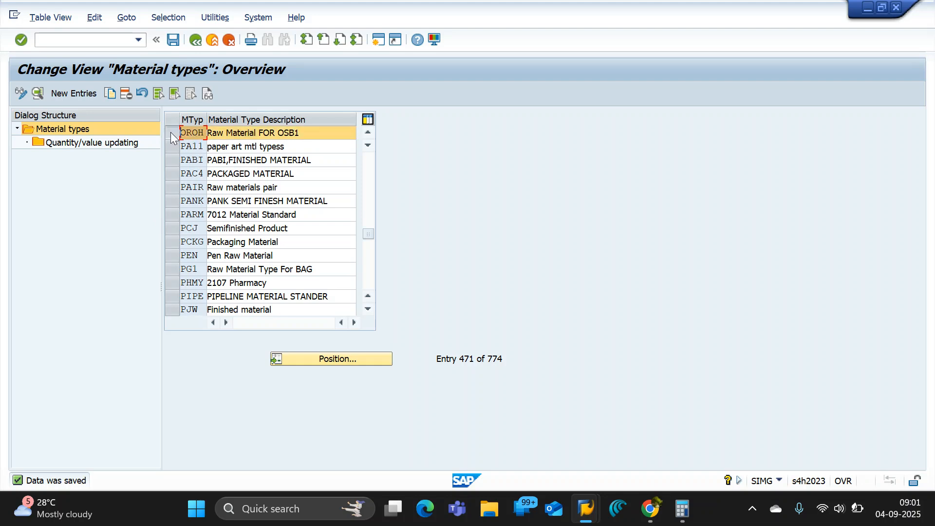
double_click(78, 144)
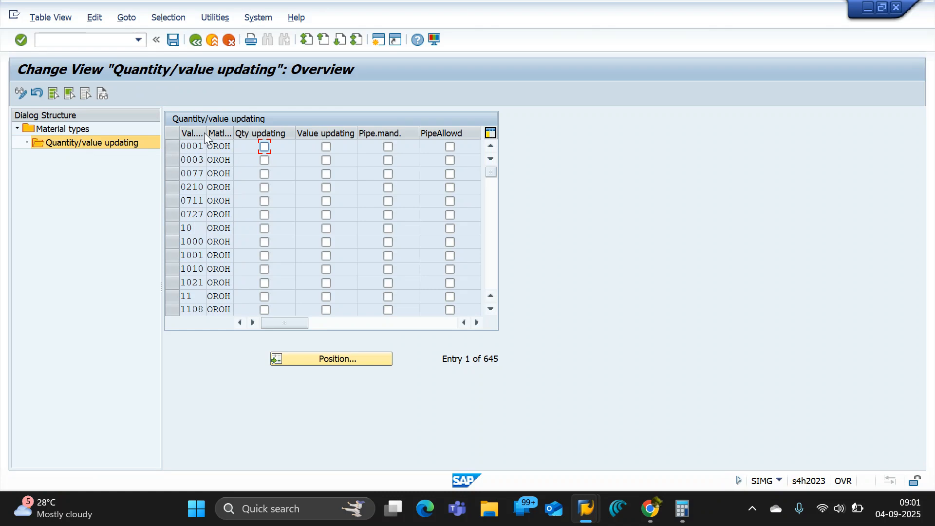
drag(205, 132, 222, 136)
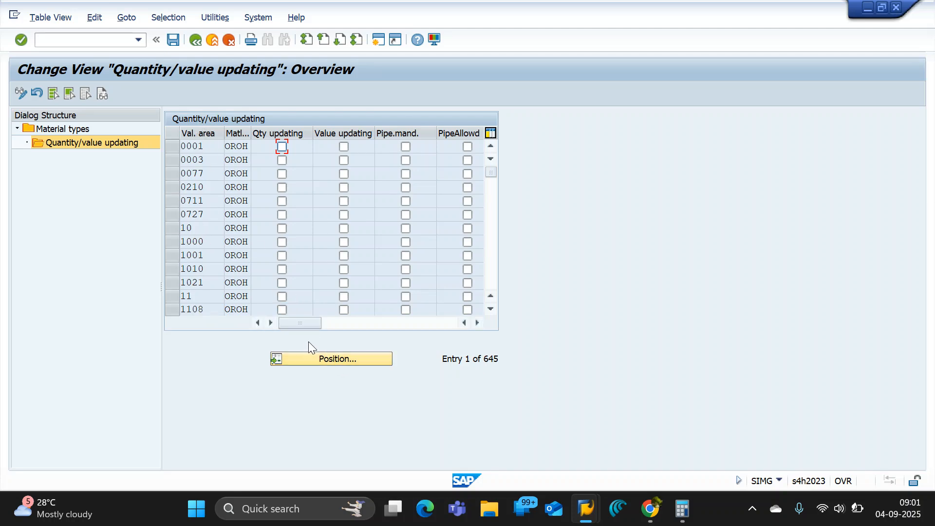
Open the positioning dialog for the quantity/value updating entries and begin the valuation area with O.
click(333, 360)
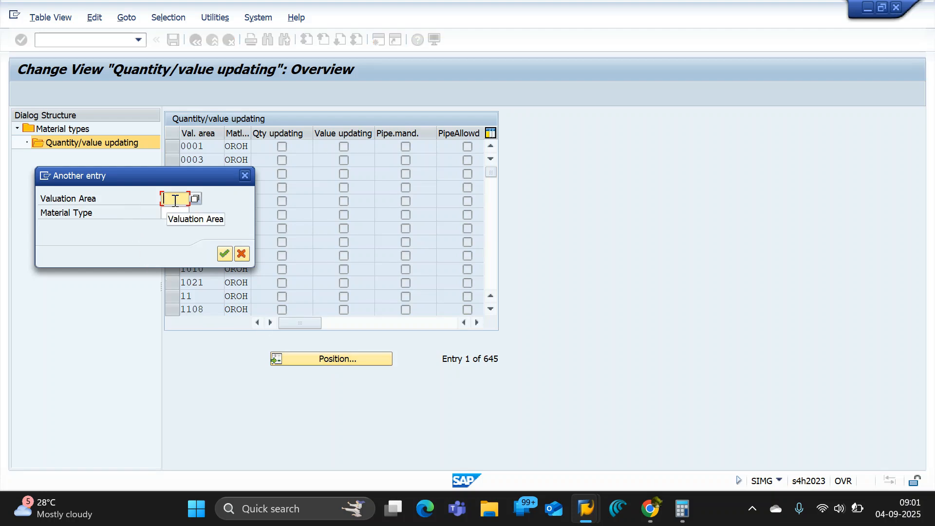
text(O)
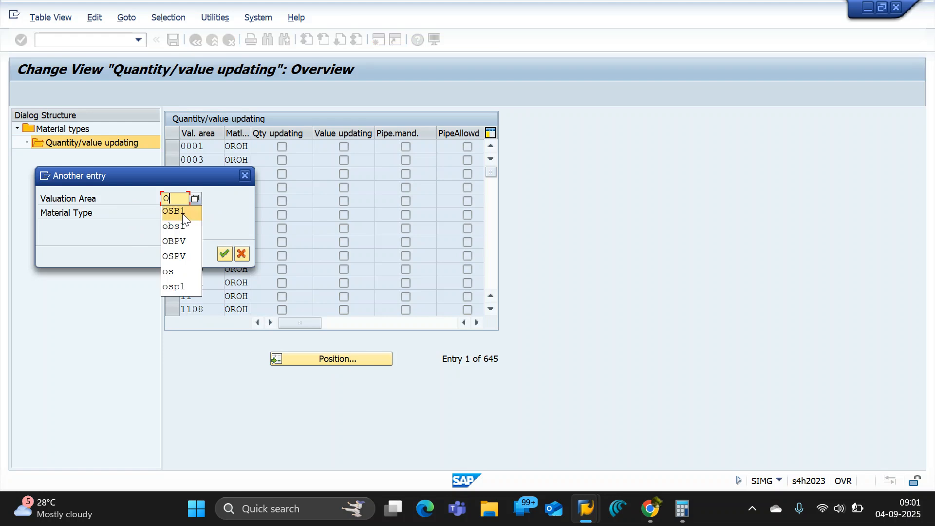
click(178, 196)
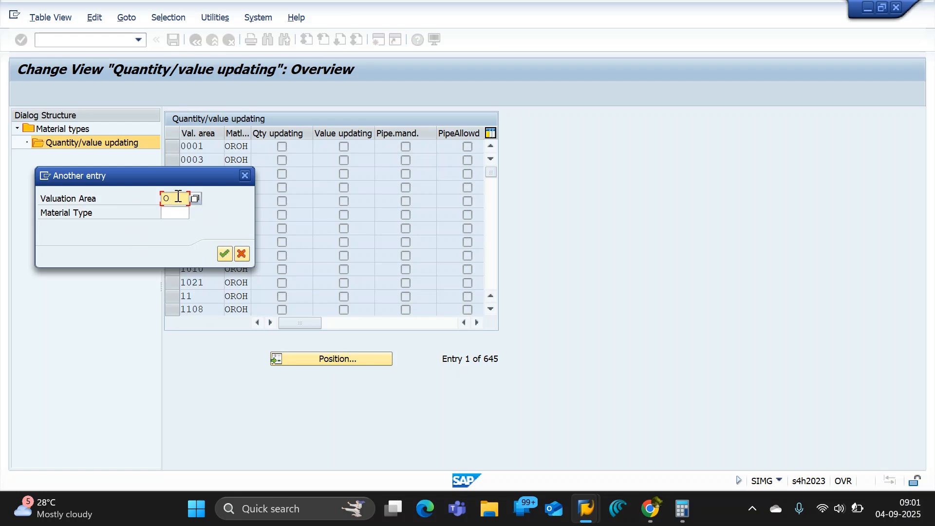
Switch to the GPIT_B06_ENTERPRISE STRUCTURE document in Google Docs and look up the Patia steel plant's code.
key(alt+Tab)
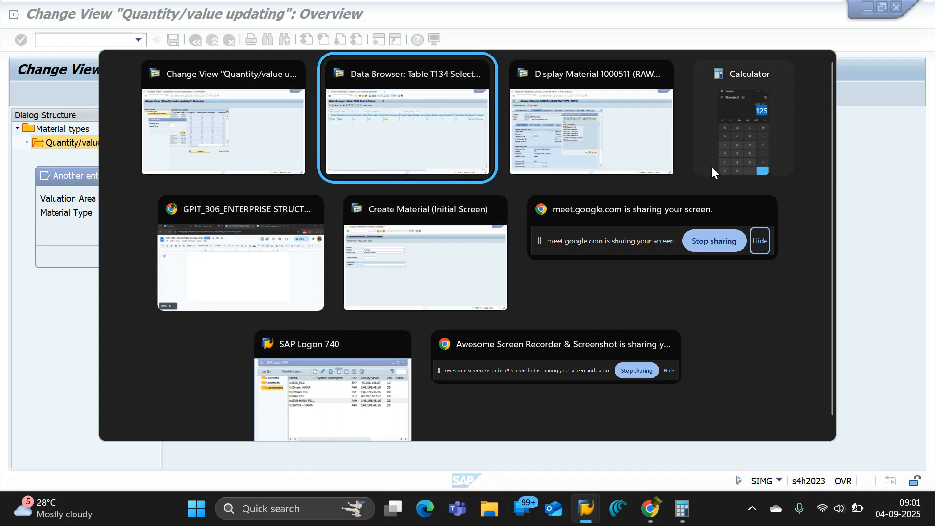
click(306, 302)
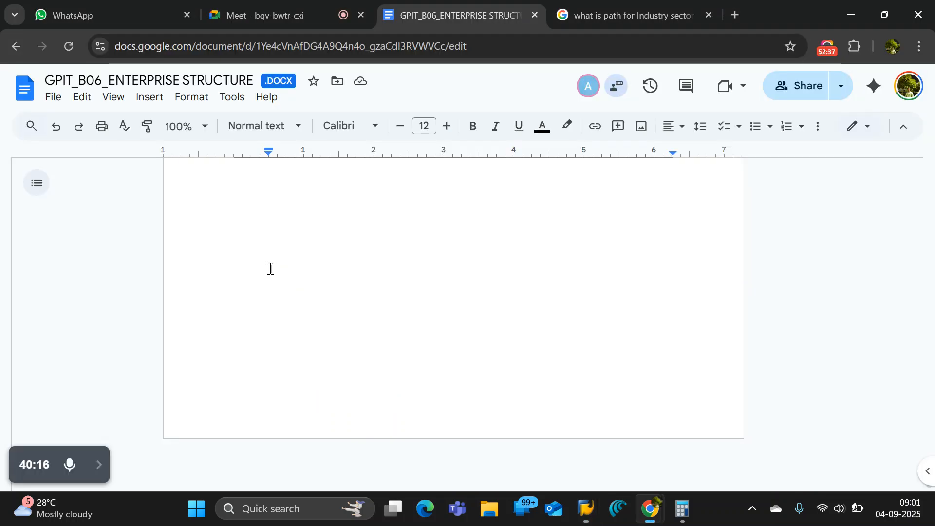
scroll(858, 348, up, 15)
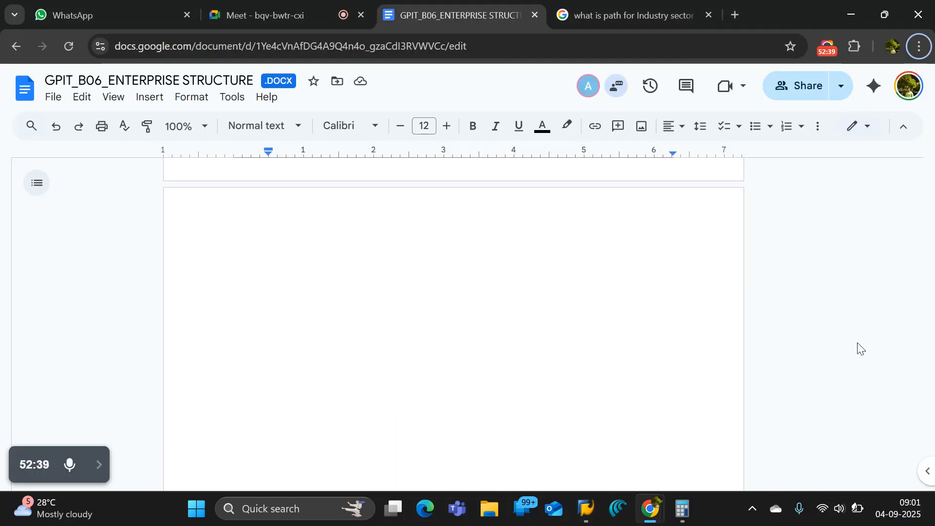
drag(929, 428, 932, 239)
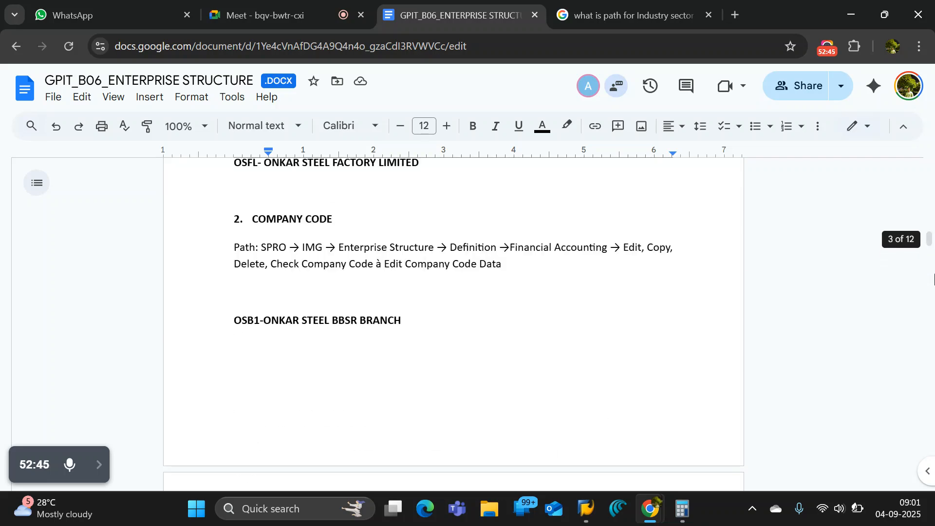
scroll(624, 343, down, 3)
scroll(624, 343, down, 7)
scroll(409, 298, up, 5)
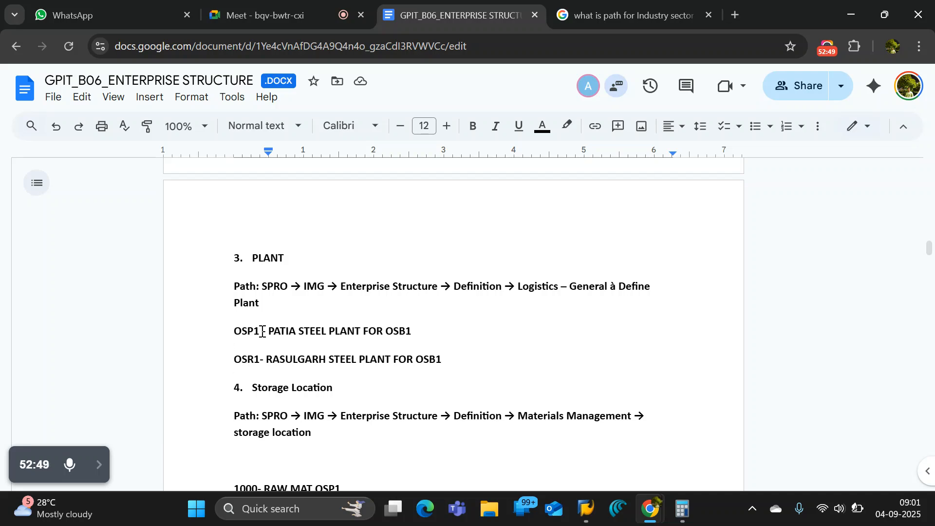
drag(262, 334, 240, 334)
Switch back to SAP, browse the list of possible valuation areas for OROH, and close it without choosing one.
key(alt+Tab)
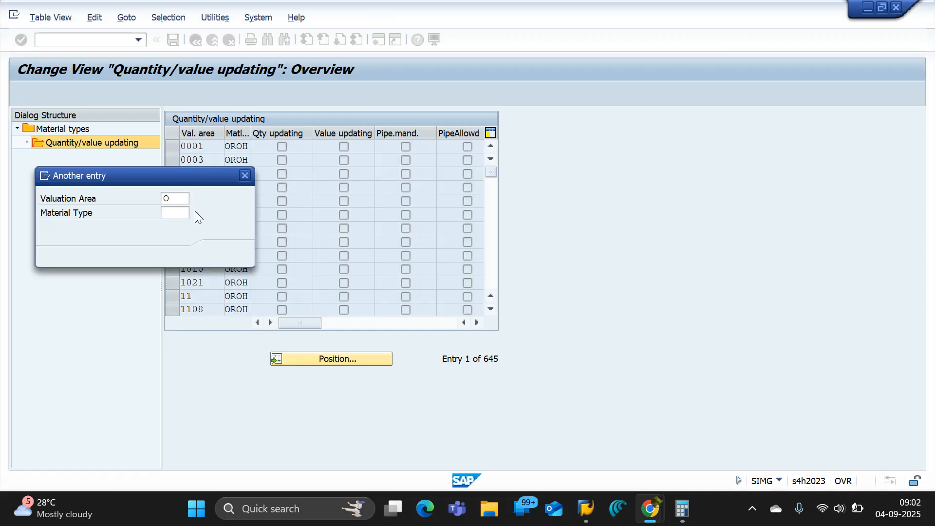
click(183, 199)
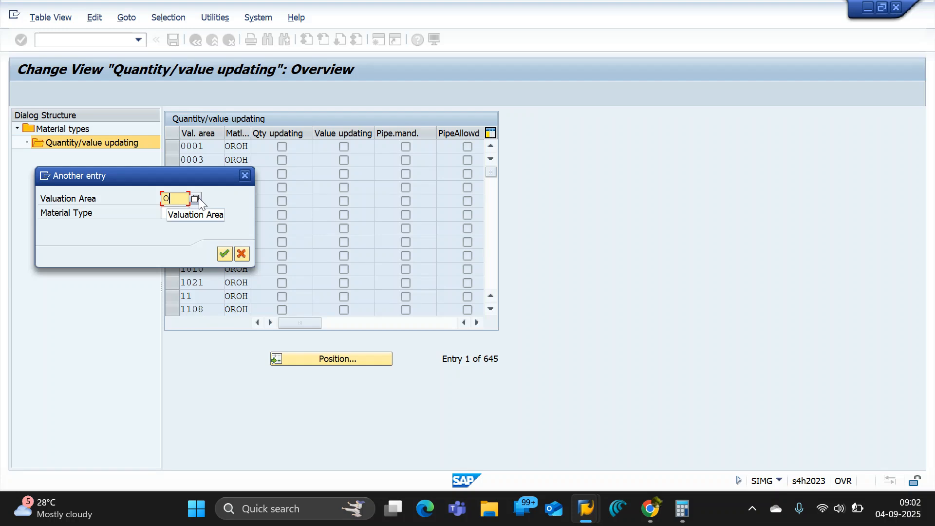
click(195, 198)
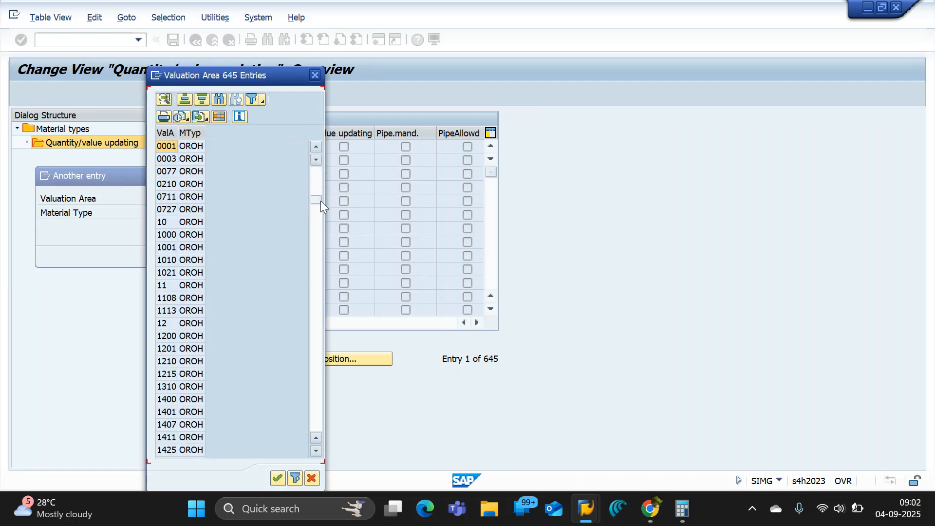
drag(320, 200, 319, 314)
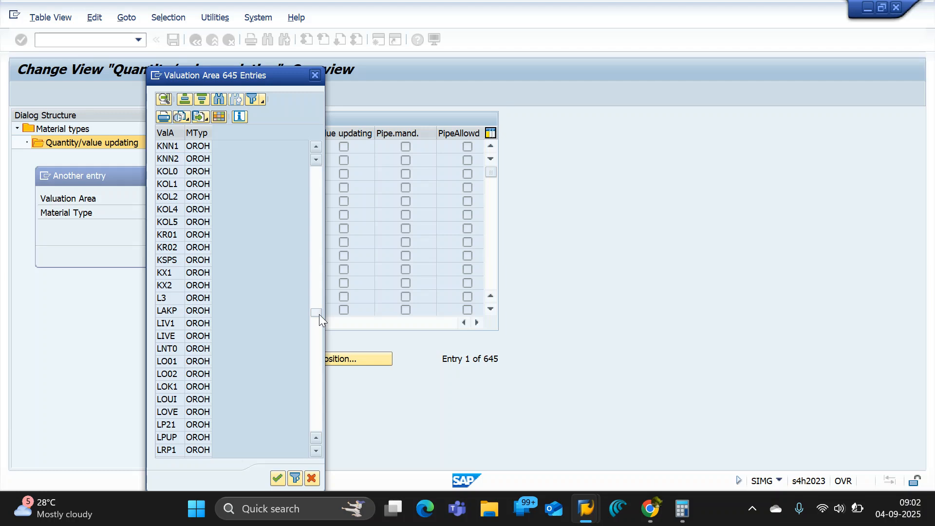
drag(319, 314, 317, 293)
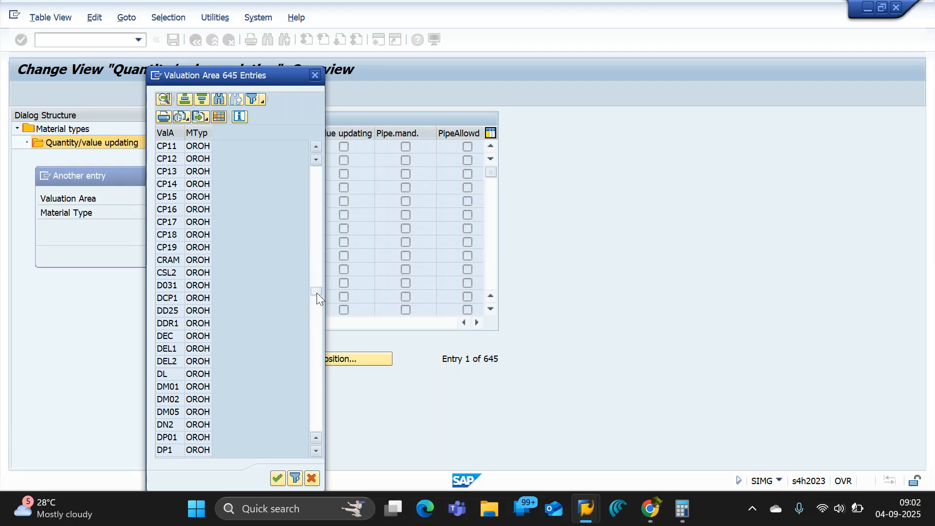
click(315, 76)
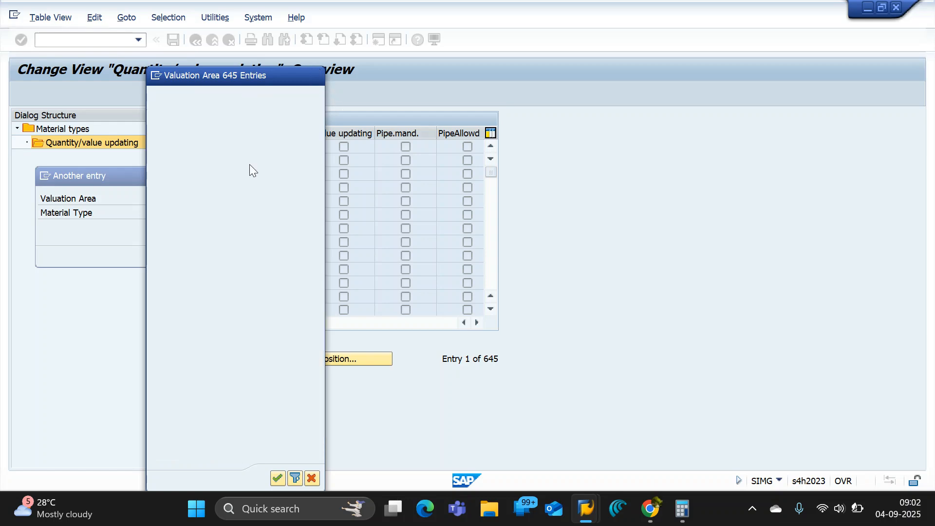
Position the quantity/value updating table at valuation area OSP1 and highlight that entry.
text(001)
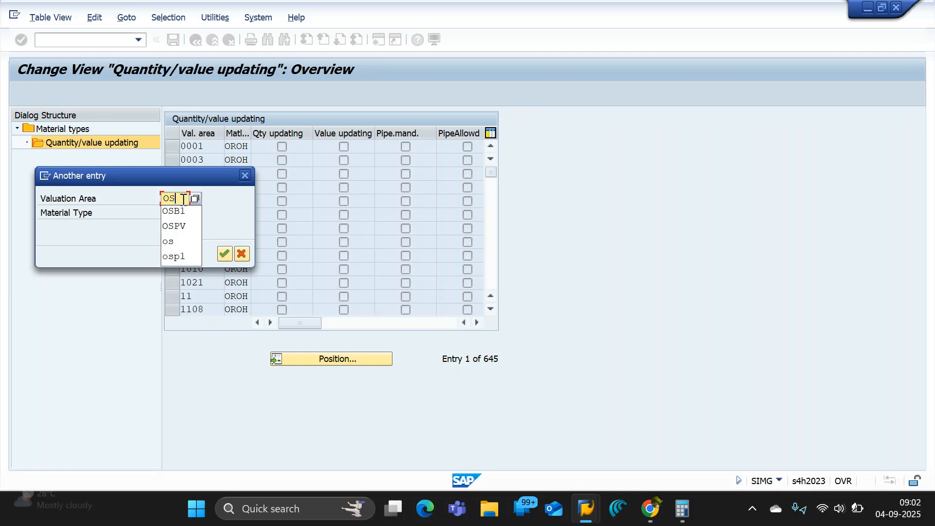
key(Return)
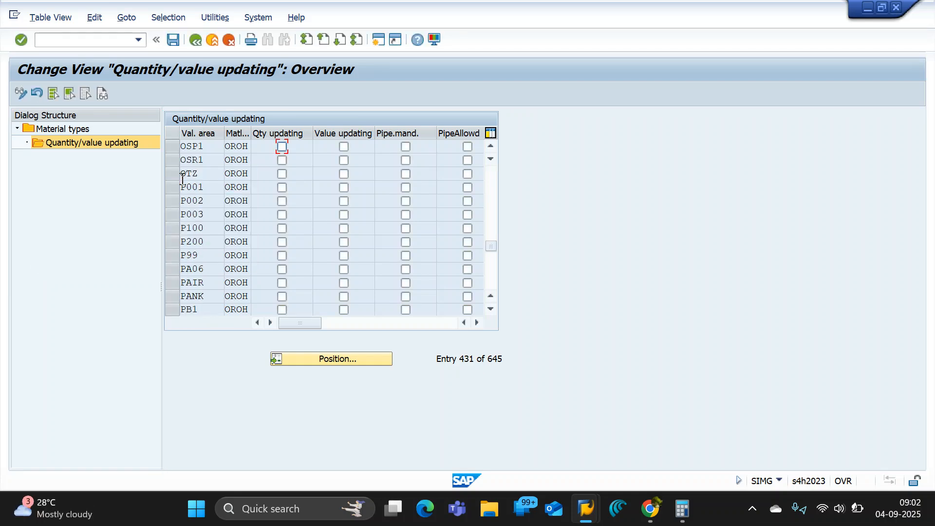
drag(211, 146, 153, 144)
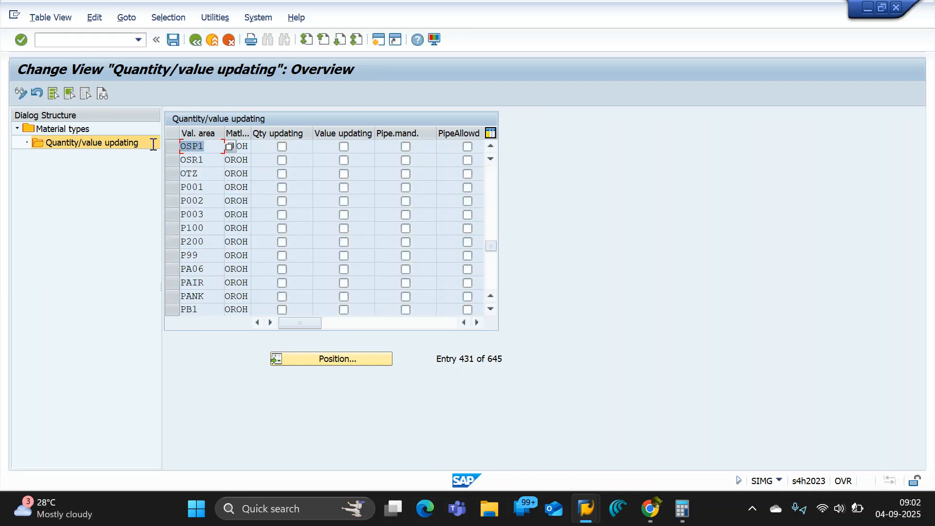
click(154, 145)
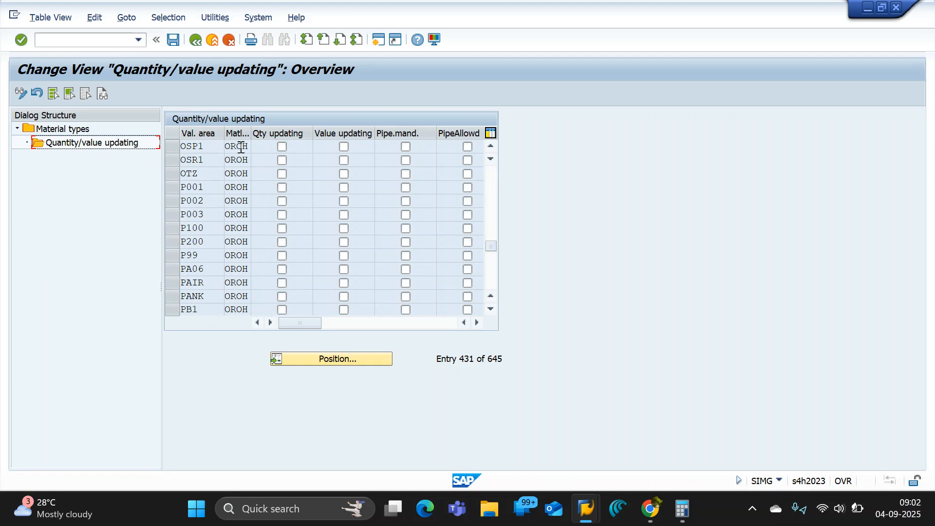
Enable quantity updating and value updating for valuation area OSP1 of material type OROH, and save the change.
click(282, 147)
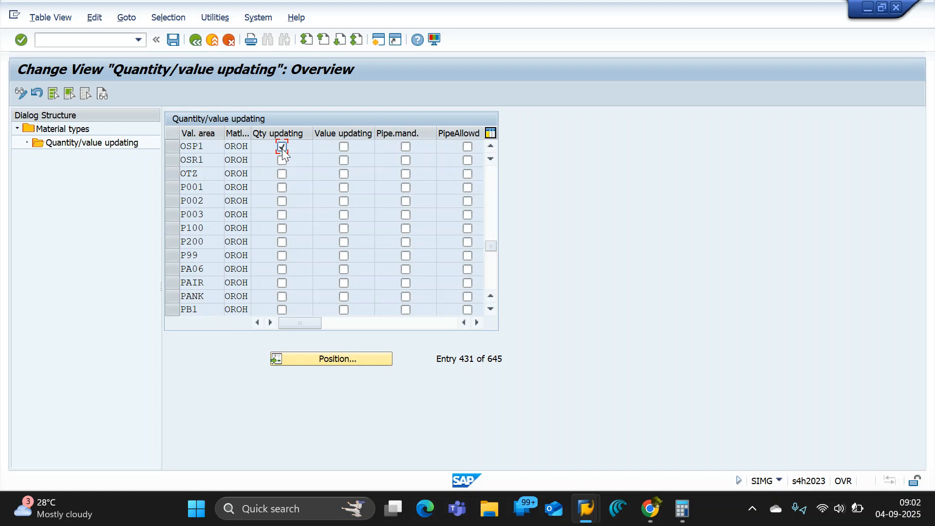
click(343, 148)
click(174, 40)
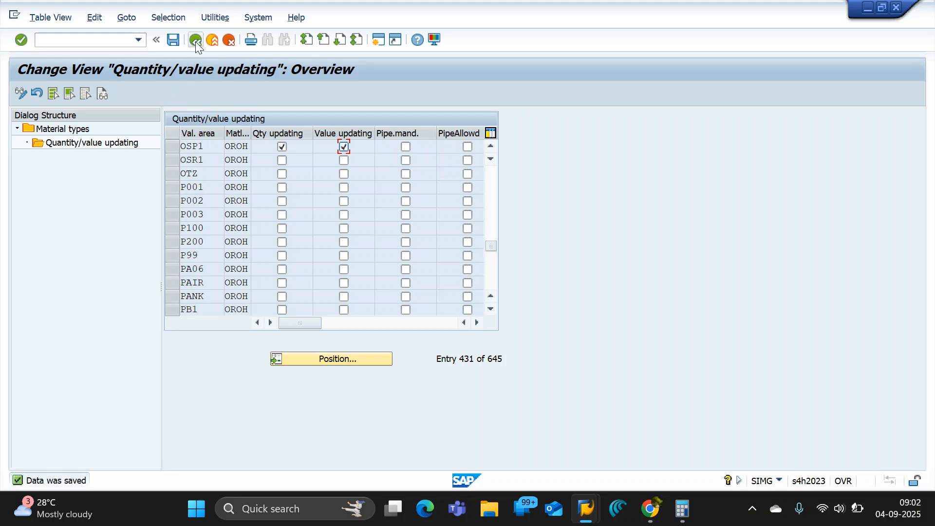
Return to the material types overview, select OROH and reopen its quantity/value updating entries.
click(194, 42)
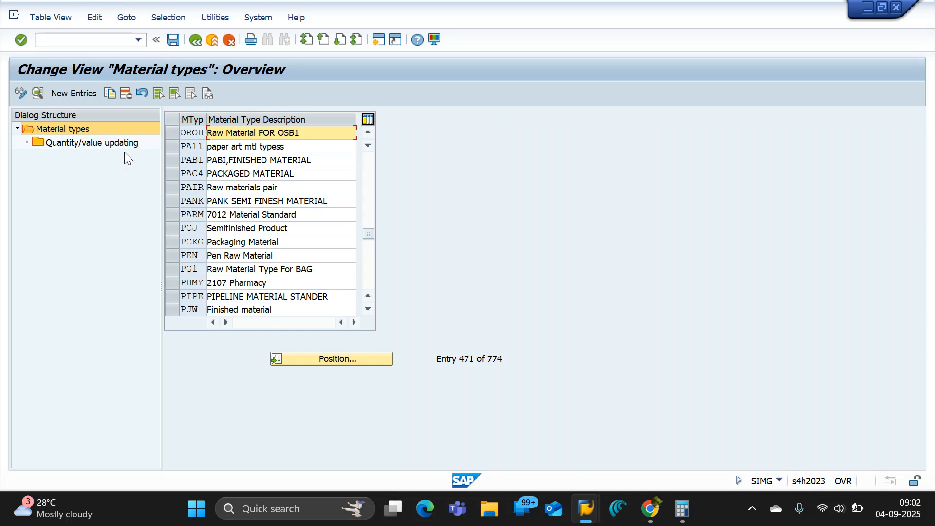
click(170, 132)
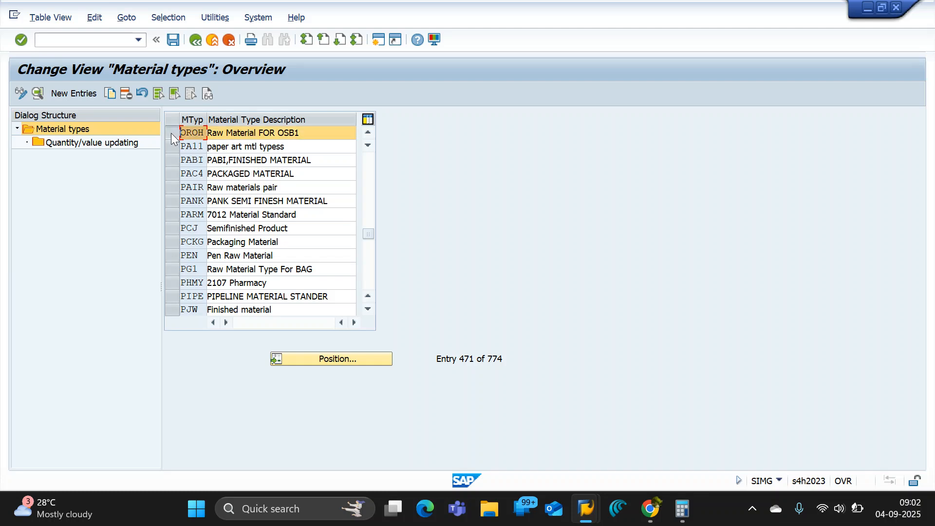
double_click(90, 146)
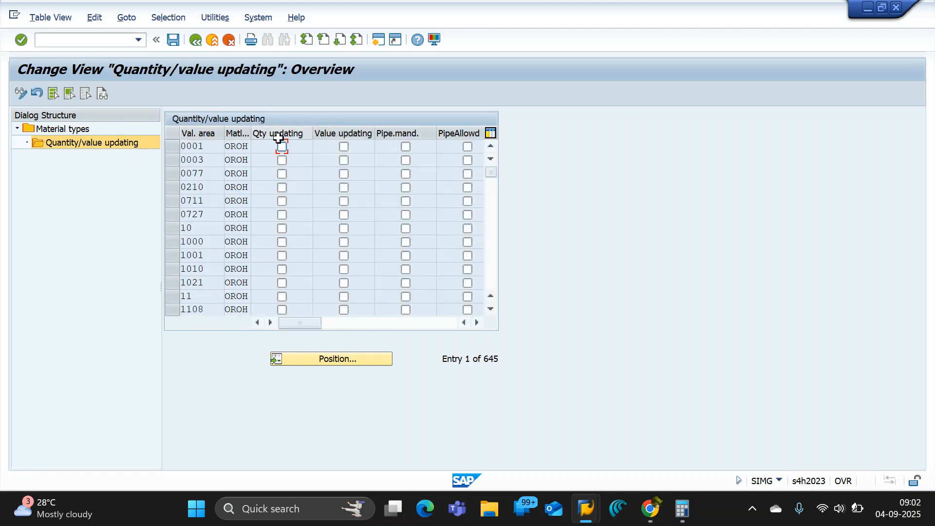
Position the quantity/value updating table at valuation area OSP1 to check its settings, and save again.
click(334, 360)
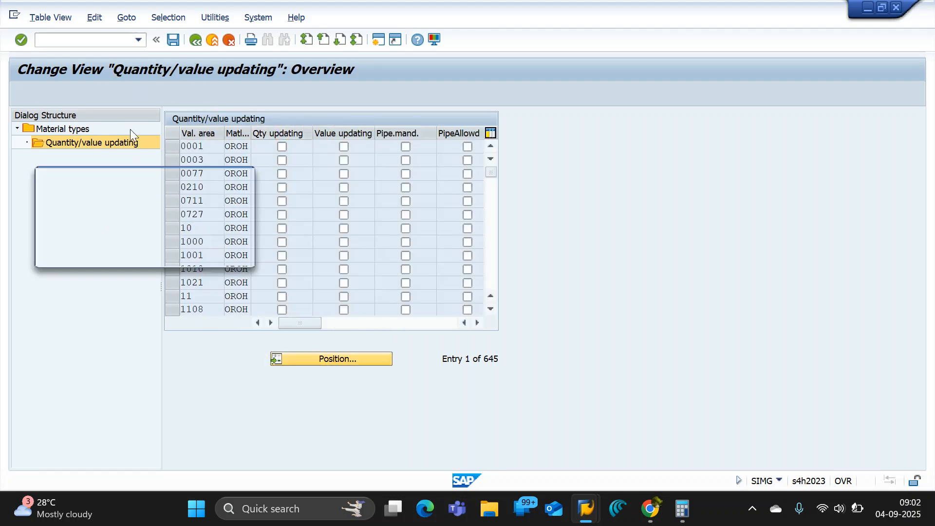
click(181, 197)
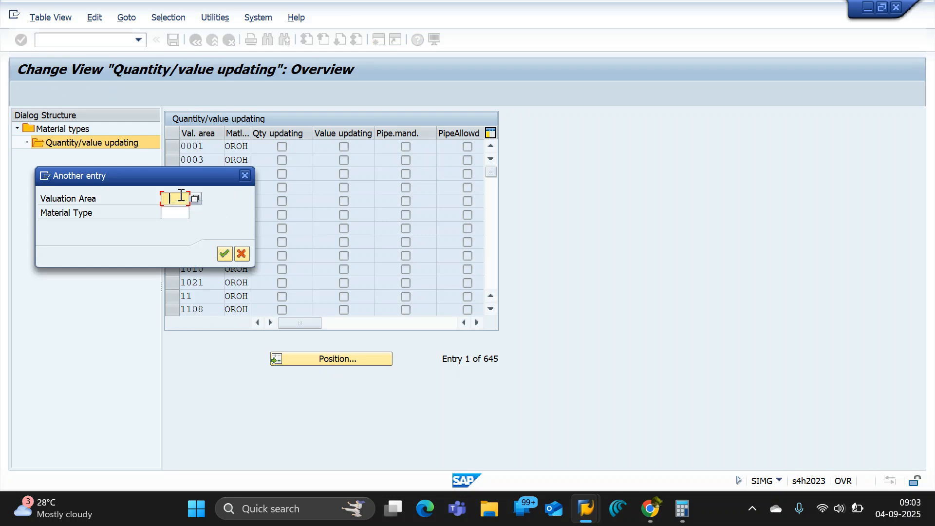
click(195, 211)
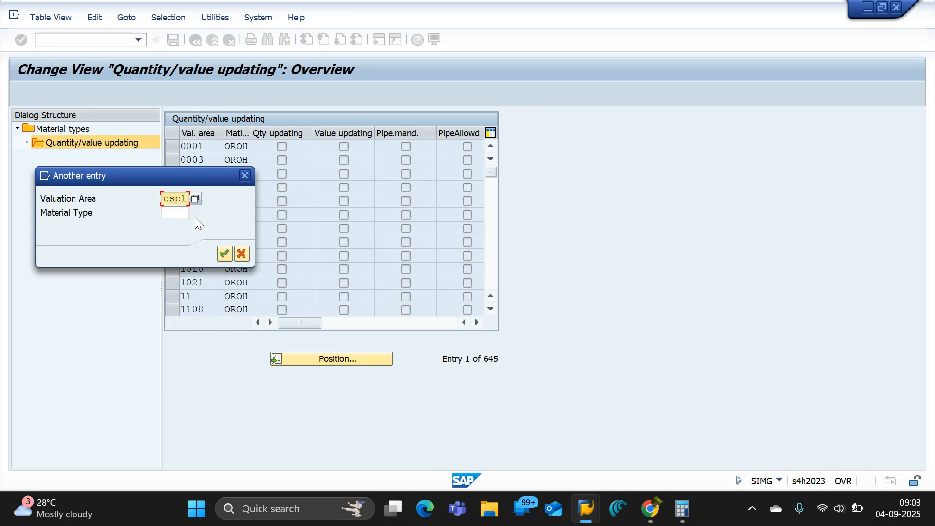
click(225, 252)
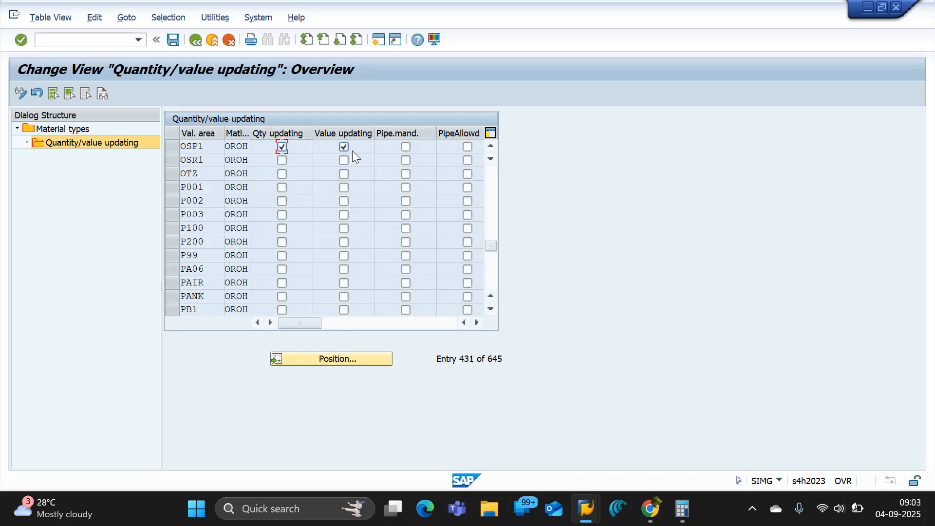
click(174, 41)
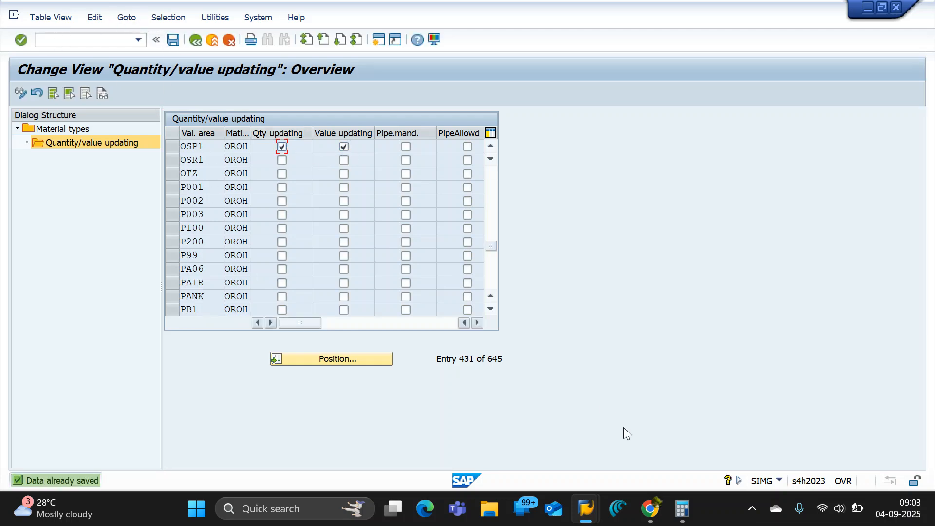
Switch to the GPIT_B06_ENTERPRISE STRUCTURE document in Google Docs and review the Plant and Storage Location sections.
mouse_move(677, 500)
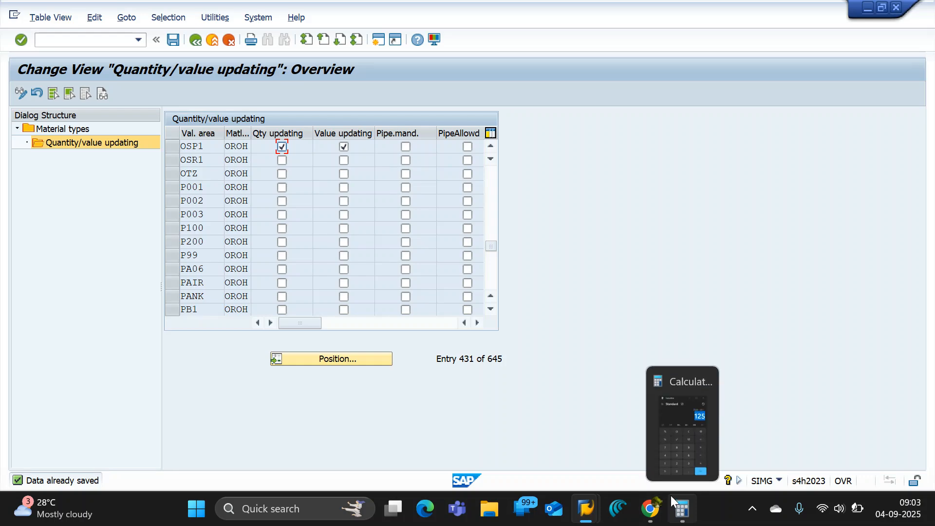
mouse_move(593, 510)
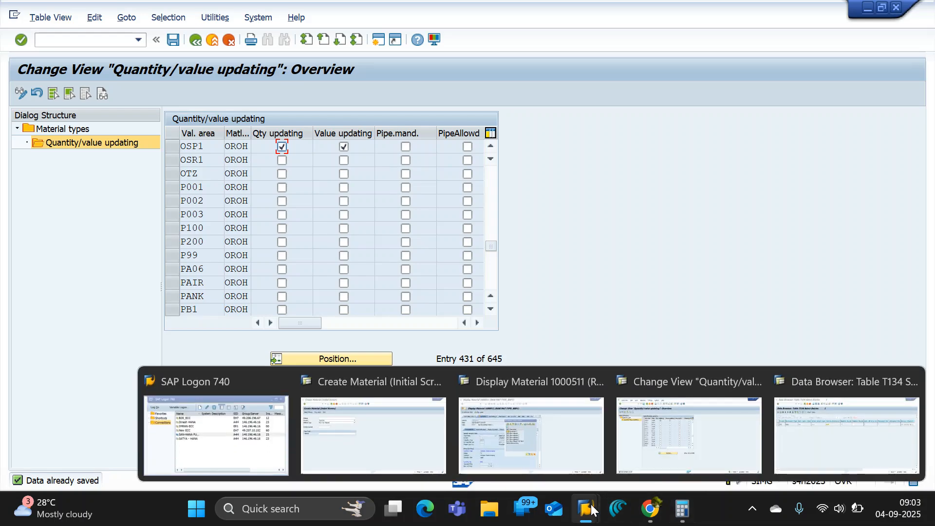
mouse_move(649, 514)
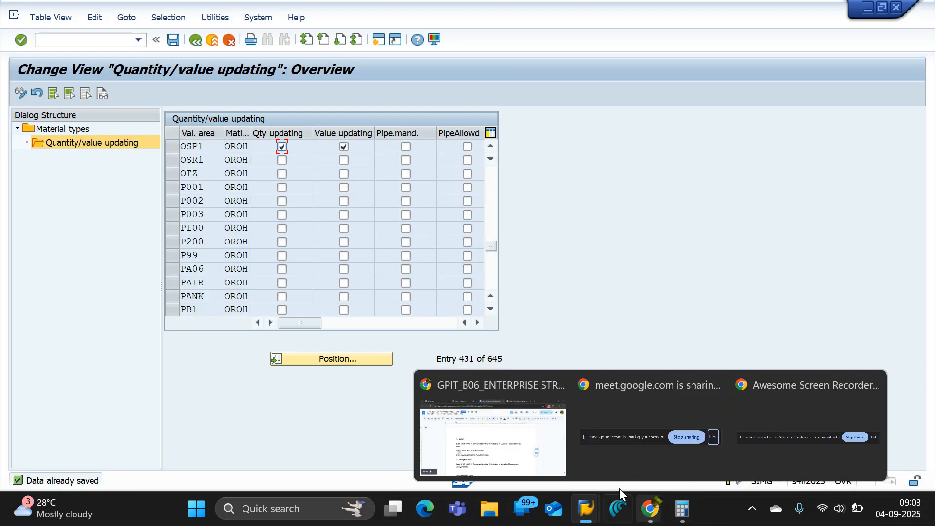
click(499, 457)
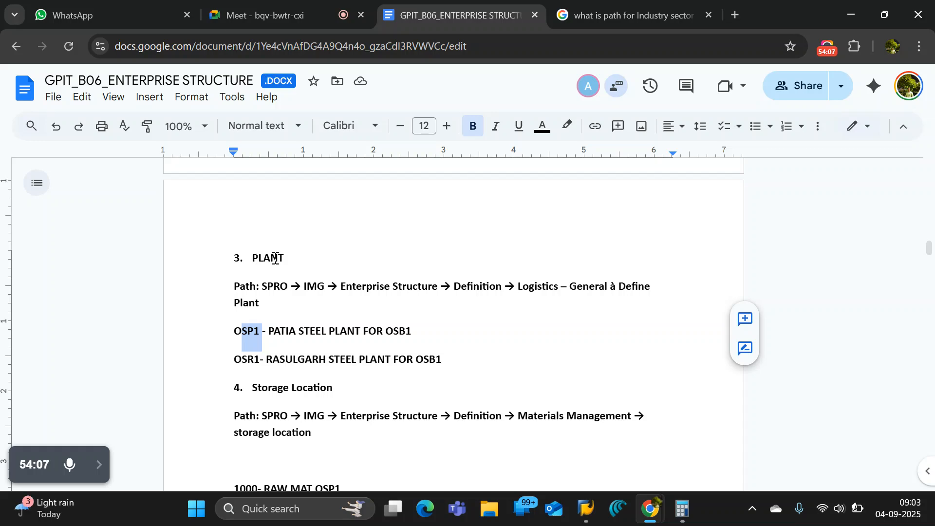
click(303, 258)
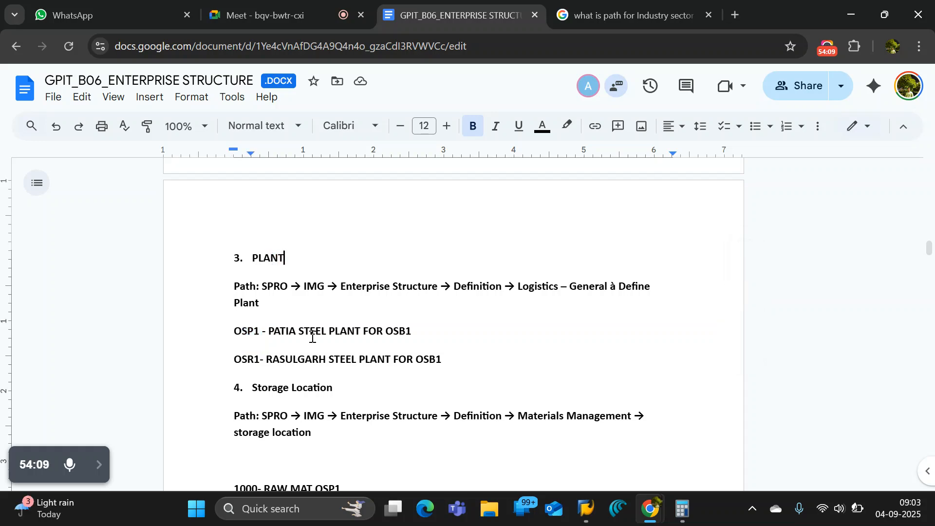
scroll(313, 334, down, 8)
scroll(350, 328, up, 7)
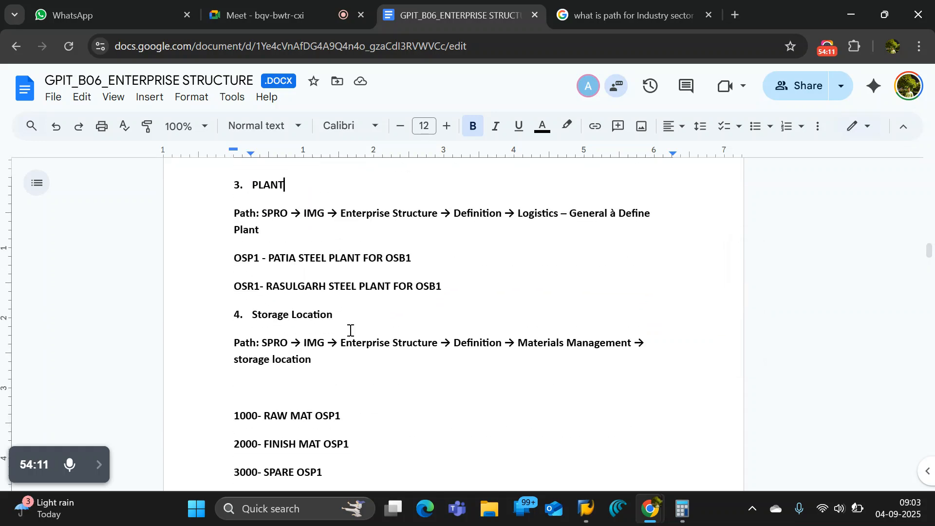
scroll(350, 330, up, 5)
scroll(350, 330, down, 6)
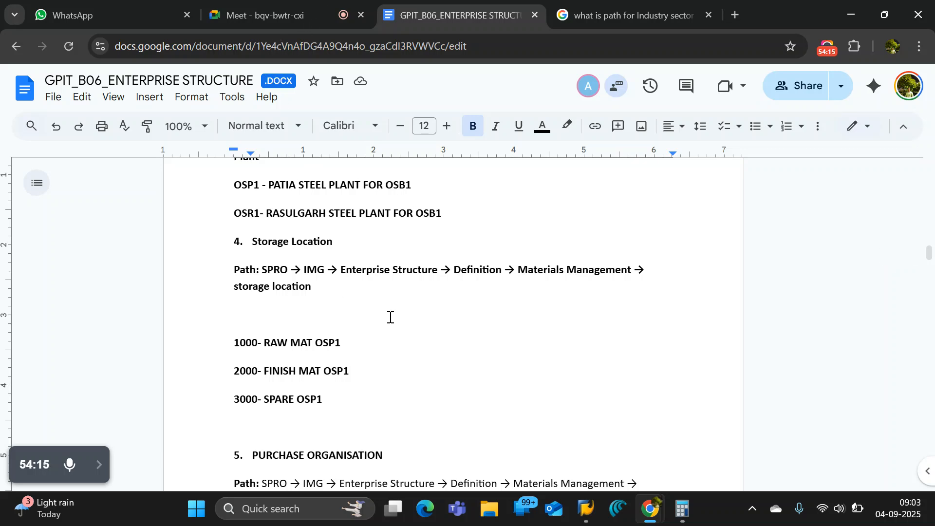
Highlight the SPRO path under the Storage Location heading to point it out, and clear the selection.
click(370, 336)
drag(313, 287, 268, 273)
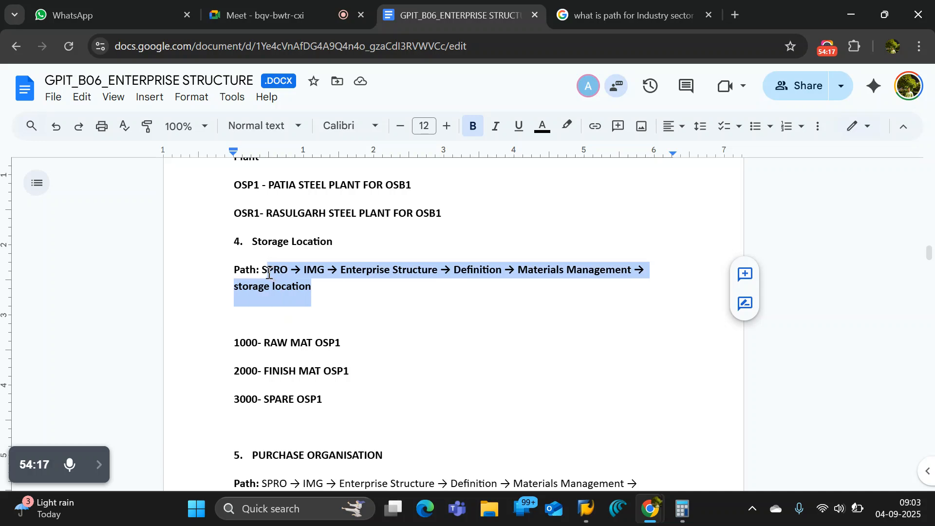
click(361, 288)
drag(328, 288, 269, 272)
click(302, 282)
scroll(346, 294, up, 6)
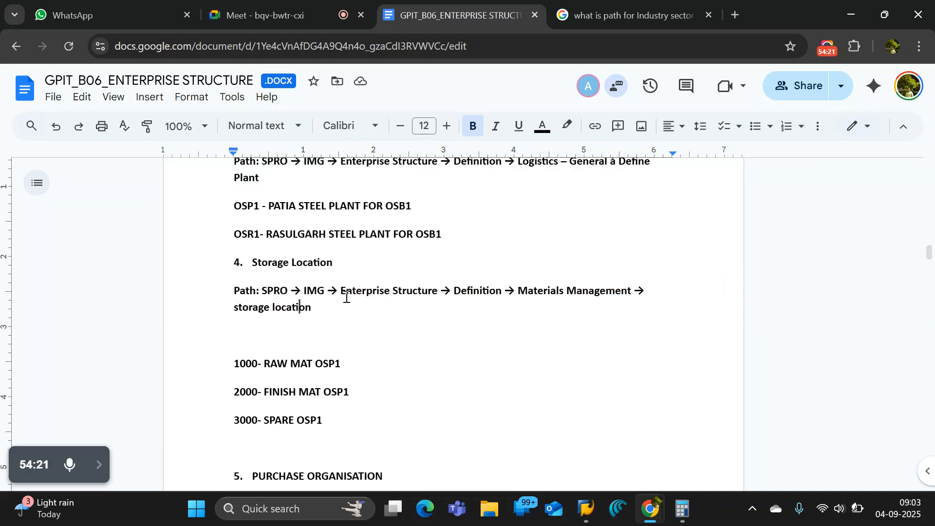
Examine the Industry sector and Material Types sections near the document's end, highlighting their headings.
scroll(346, 295, down, 8)
scroll(346, 297, down, 10)
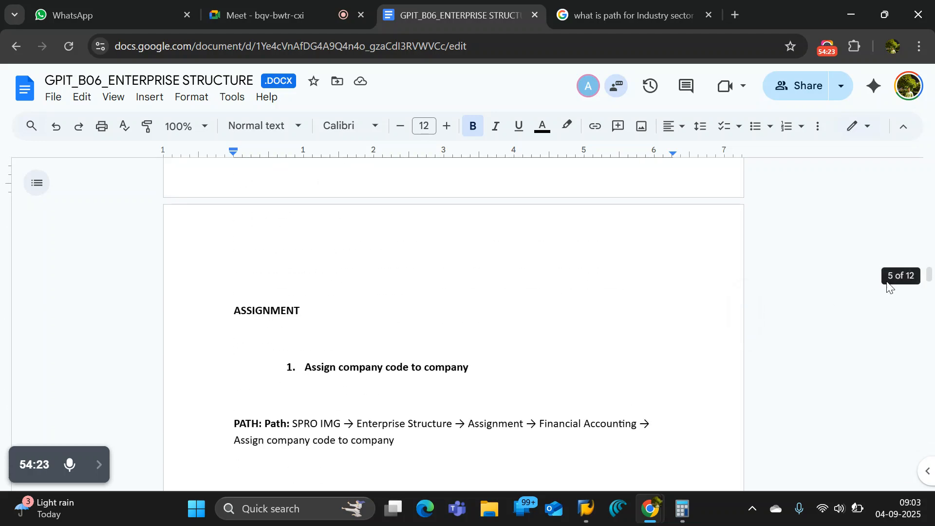
scroll(926, 332, down, 1)
scroll(926, 333, down, 20)
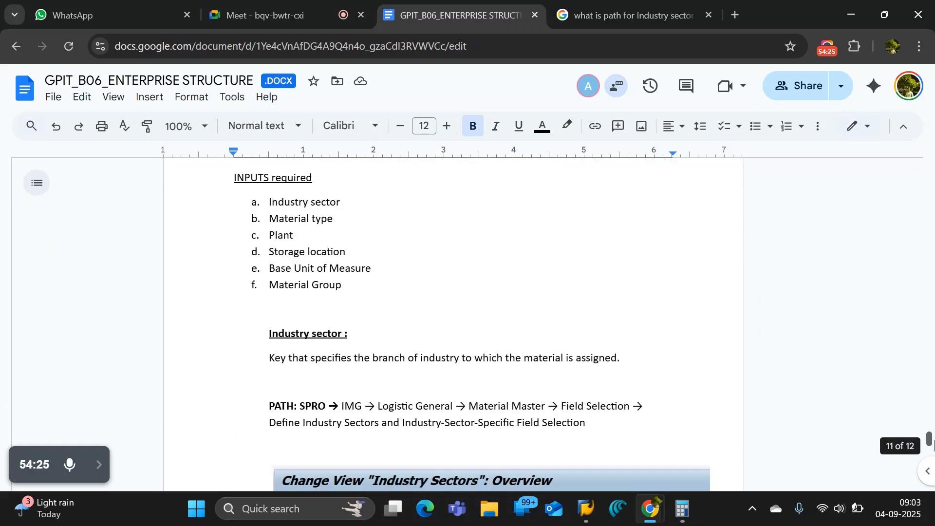
scroll(377, 339, down, 2)
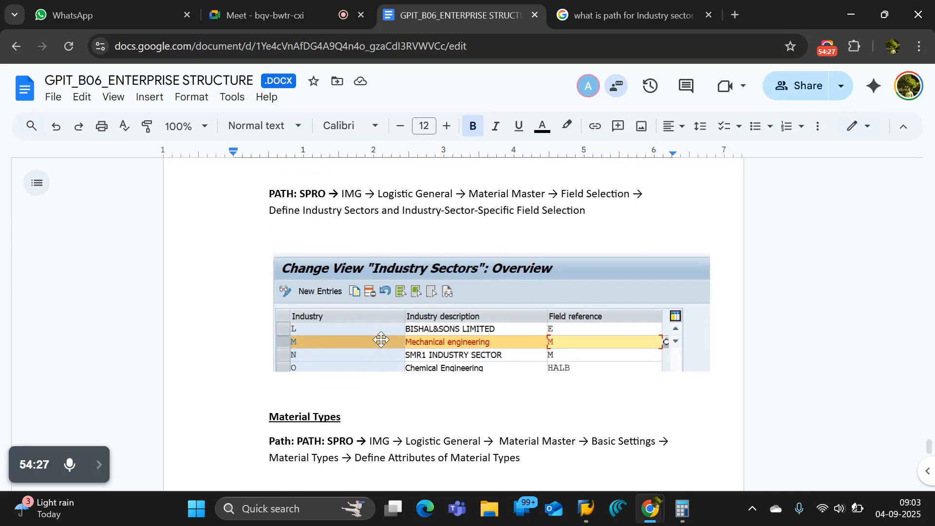
scroll(380, 340, up, 4)
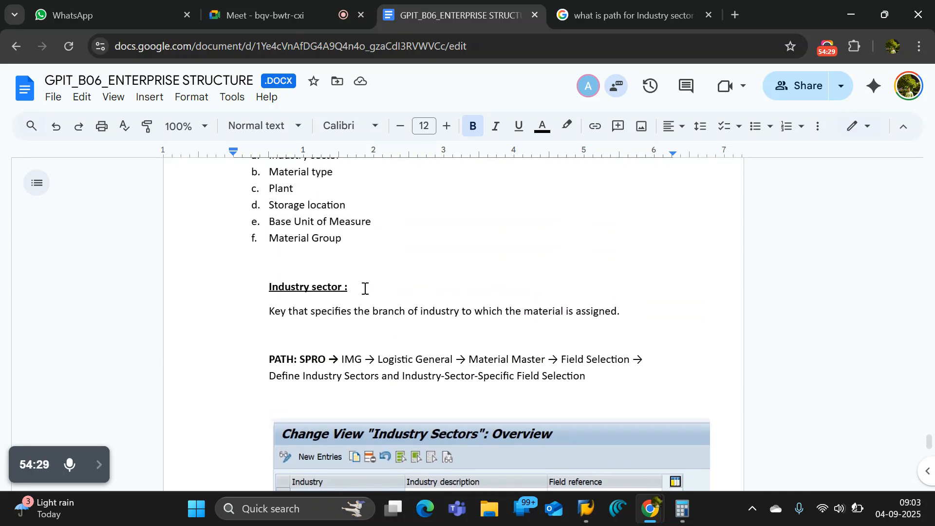
triple_click(263, 289)
drag(350, 287, 267, 291)
scroll(381, 322, down, 6)
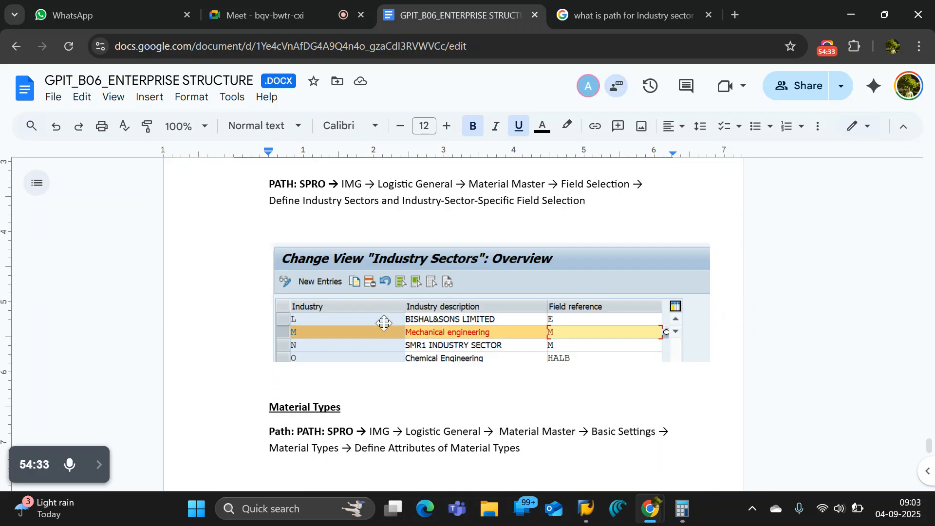
drag(361, 293, 269, 291)
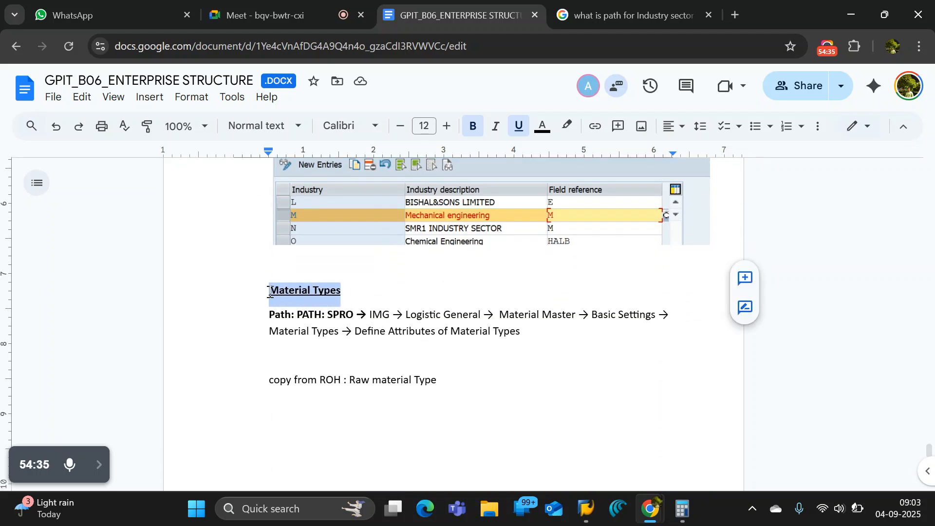
scroll(342, 284, down, 10)
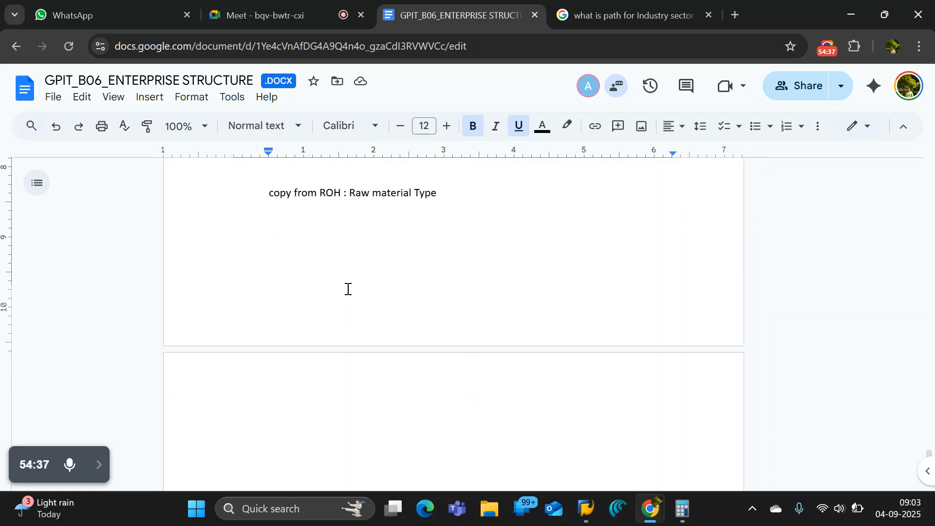
scroll(347, 289, up, 8)
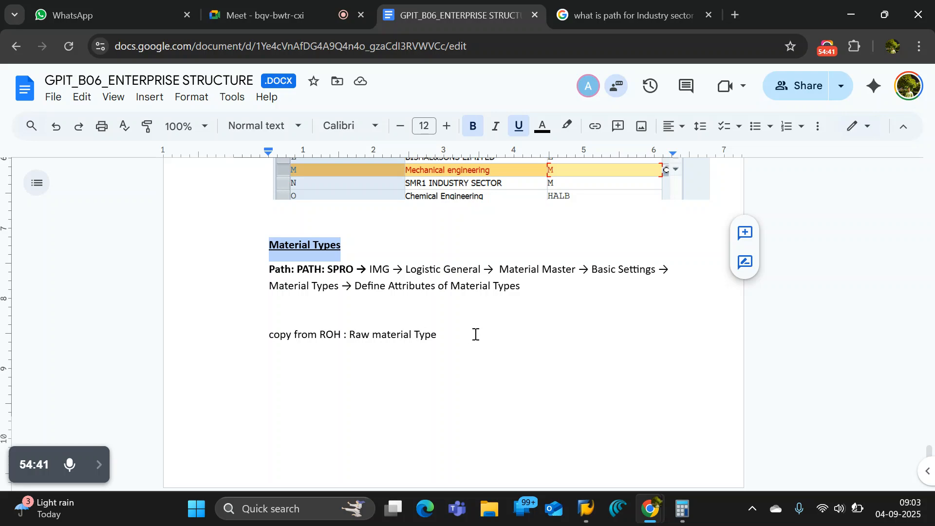
Add the line MATERIAL LEDGER on the page following "copy from ROH : Raw material Type".
click(464, 336)
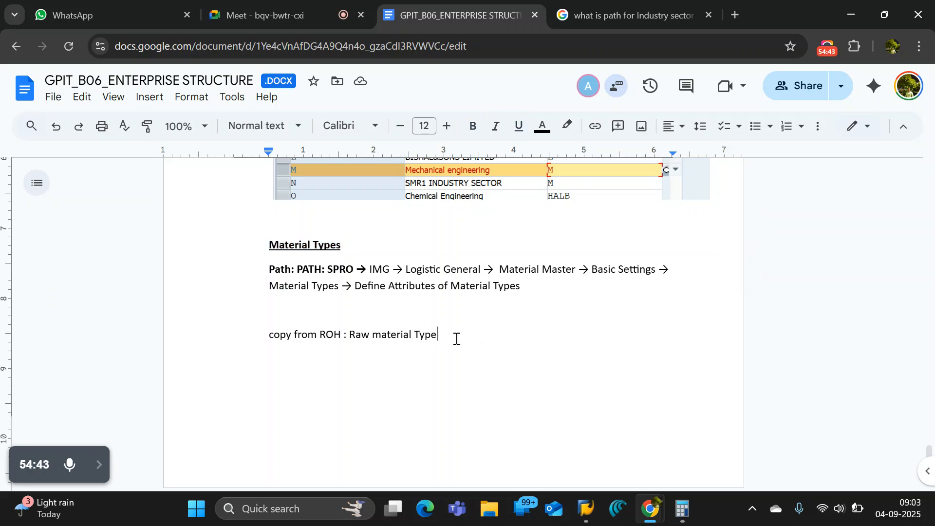
scroll(380, 316, up, 10)
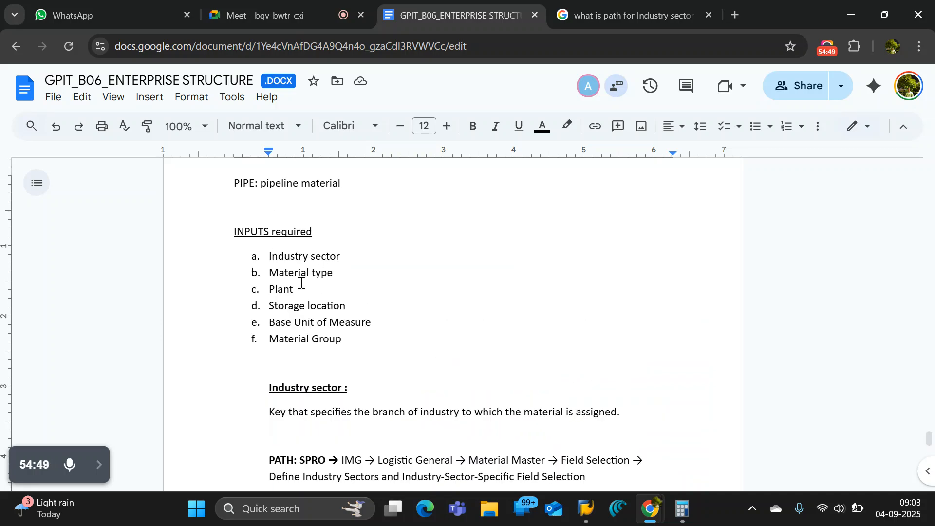
scroll(416, 314, down, 7)
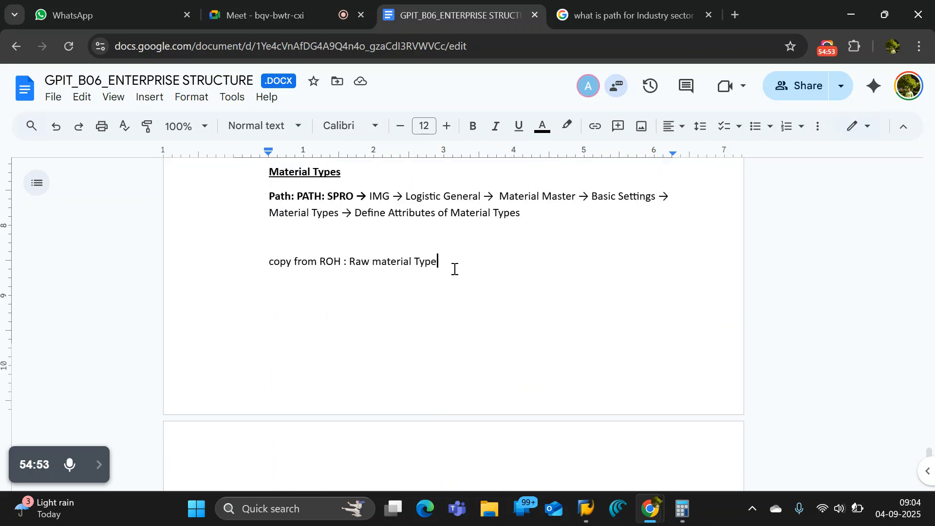
key(Return)
key(Return)
key(Return)
key(Return)
key(Return)
key(Return)
key(Return)
text(MATERIAL LEDGER)
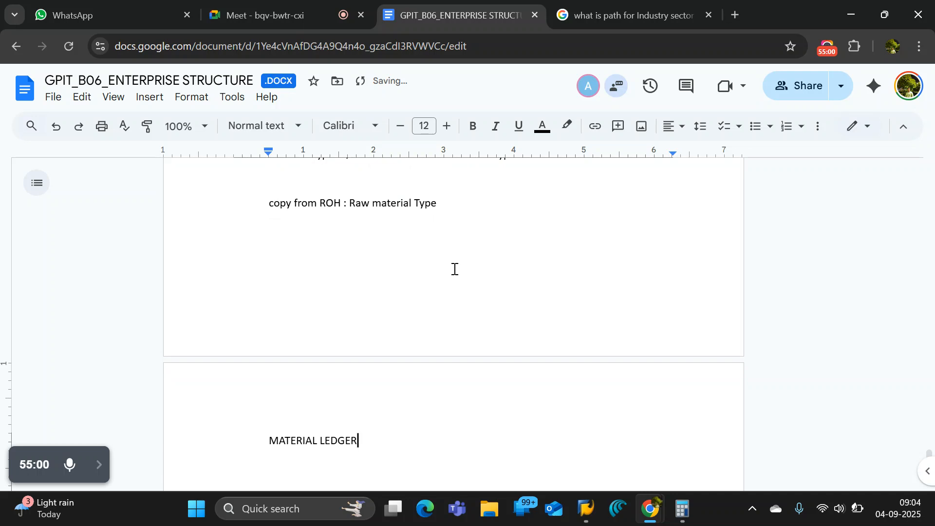
Format the MATERIAL LEDGER heading as bold and underlined, and place the cursor beneath the "copy from ROH" line.
key(ctrl+shift+Left)
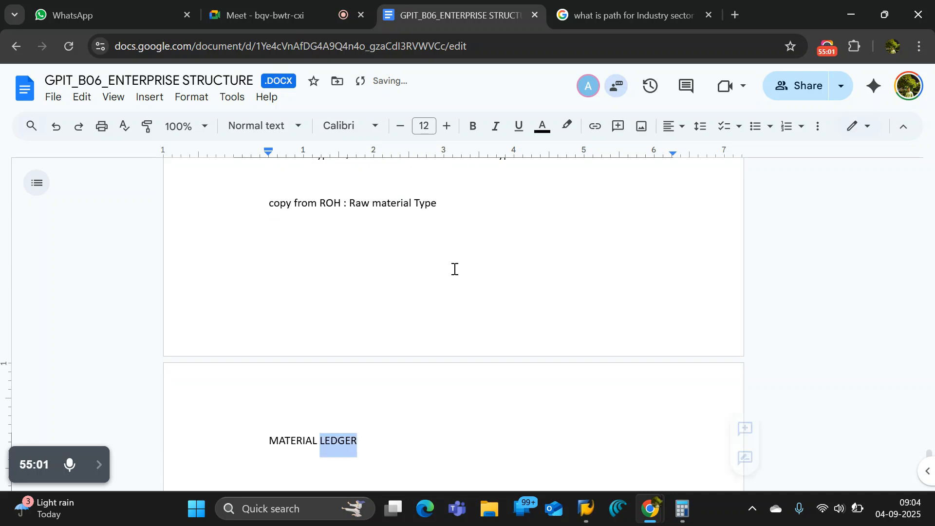
key(ctrl+shift+Left)
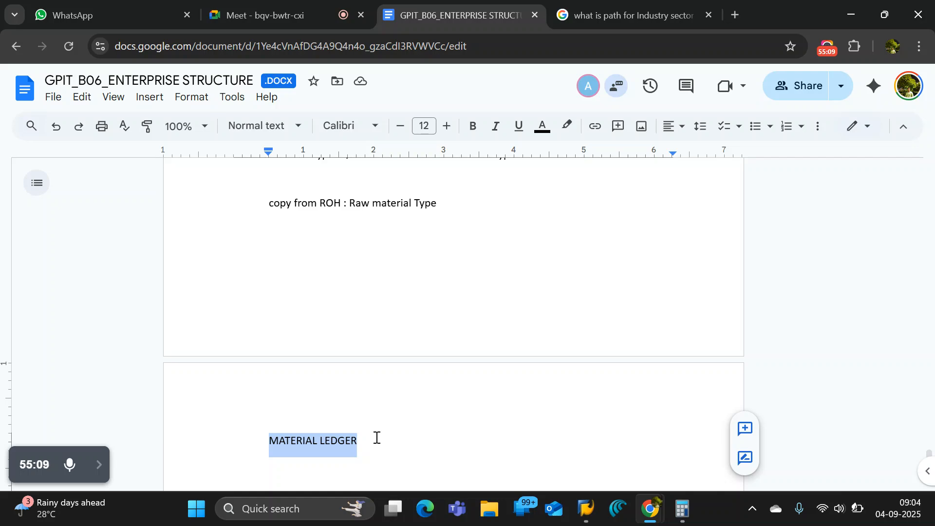
key(ctrl+b)
key(ctrl+u)
click(401, 239)
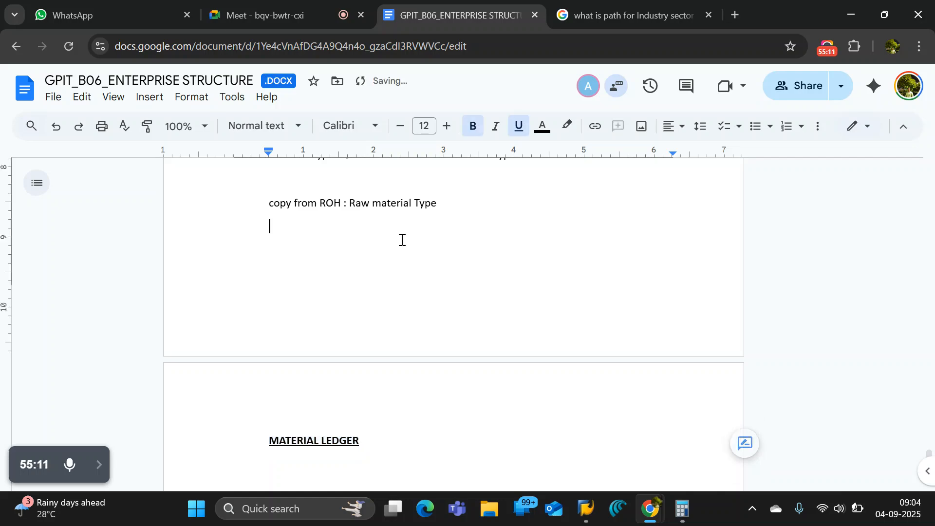